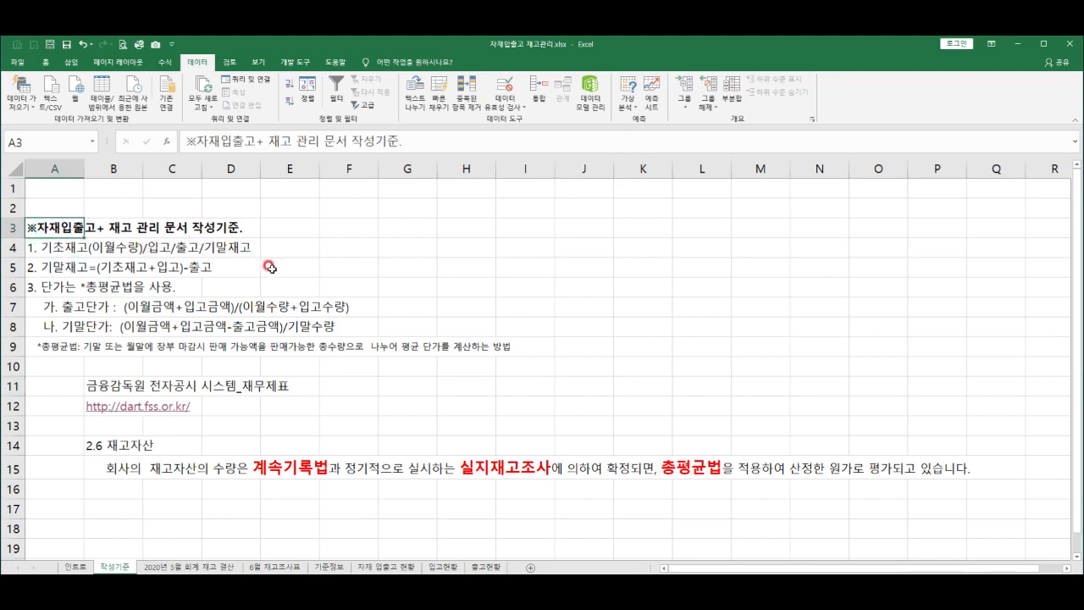
- Review the inventory document criteria, the total average method definition and the 재고자산 disclosure excerpt on the 작성기준 sheet
{"action": "left_click", "coordinate": [56, 246]}
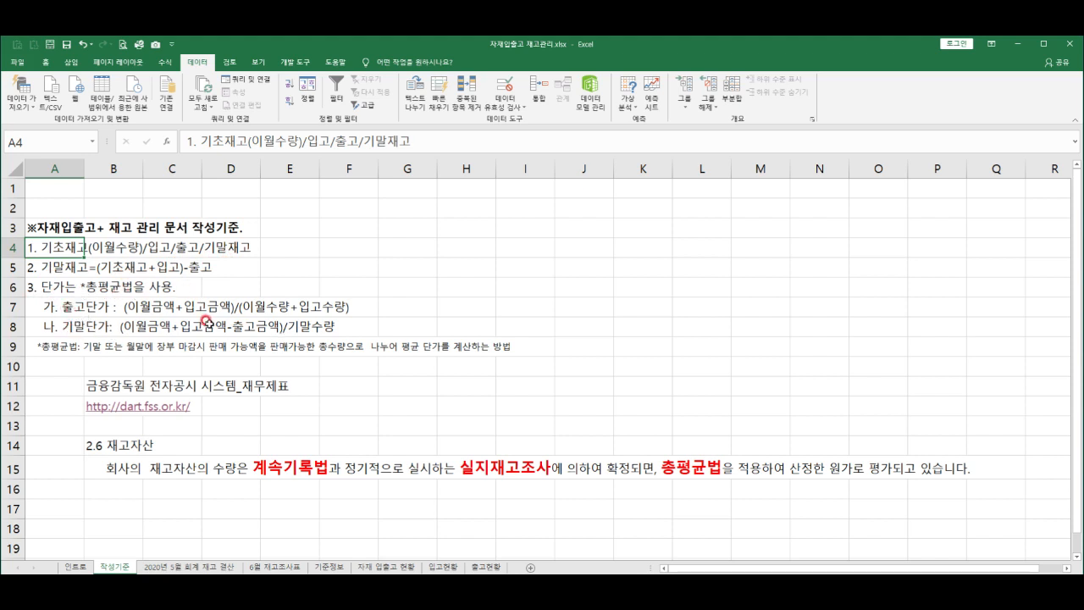
{"action": "left_click", "coordinate": [63, 351]}
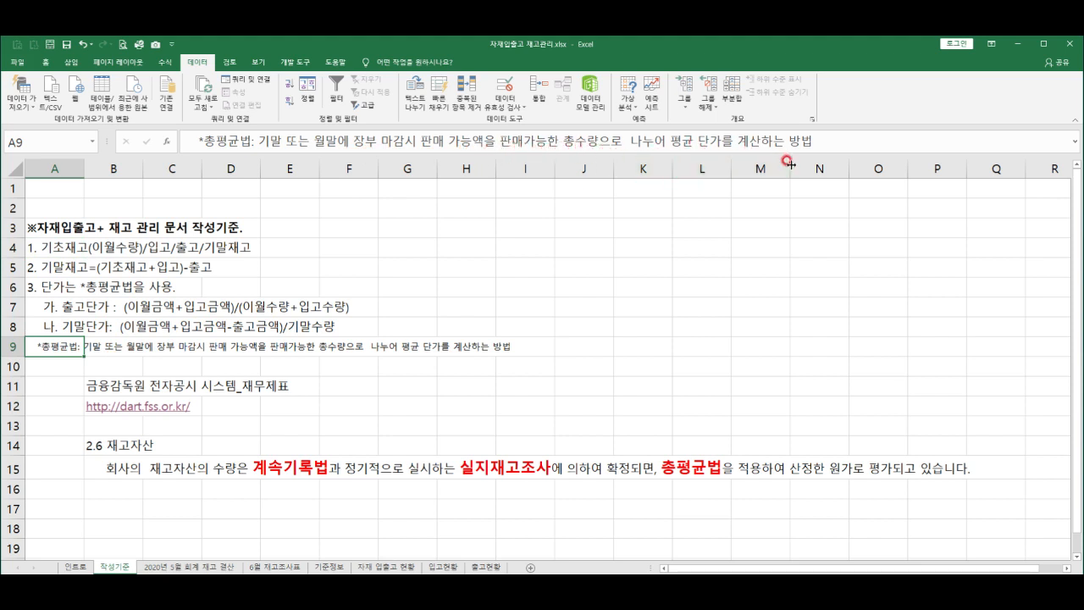
{"action": "left_click", "coordinate": [102, 380]}
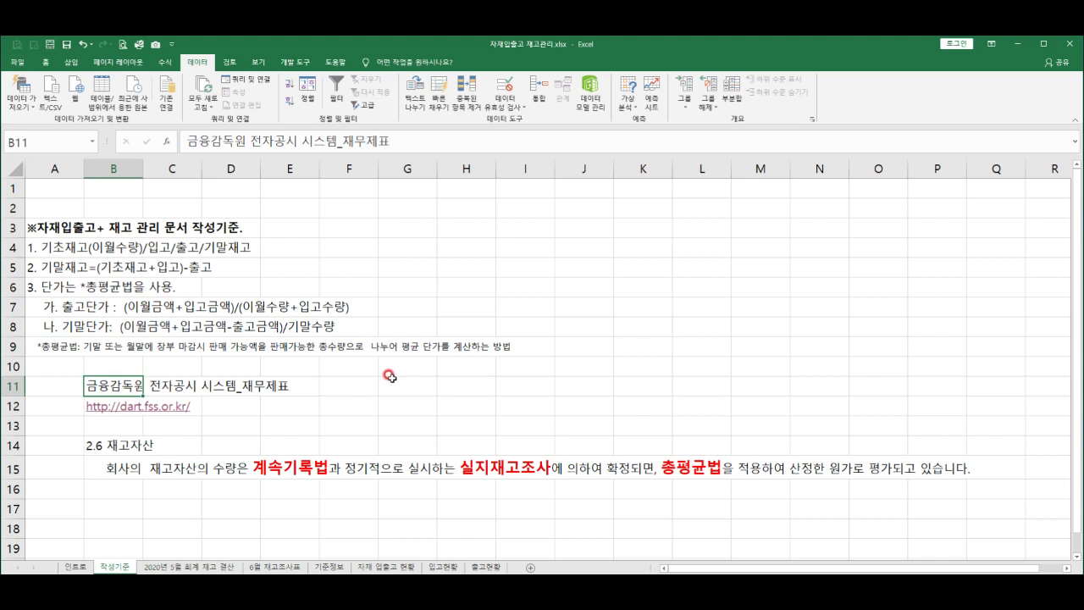
{"action": "left_click", "coordinate": [93, 446]}
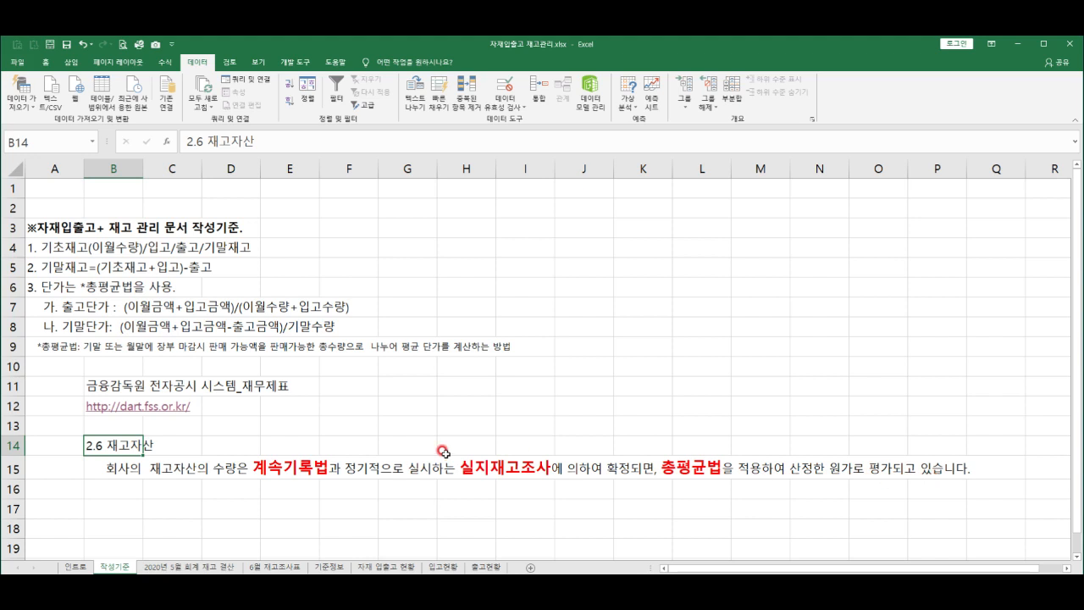
{"action": "left_click", "coordinate": [366, 431]}
- Capture criteria range A3:F8 as a linked camera picture and place it over the lower middle of the 자재 입출고 현황 table
{"action": "left_click_drag", "start_coordinate": [23, 225], "coordinate": [337, 327]}
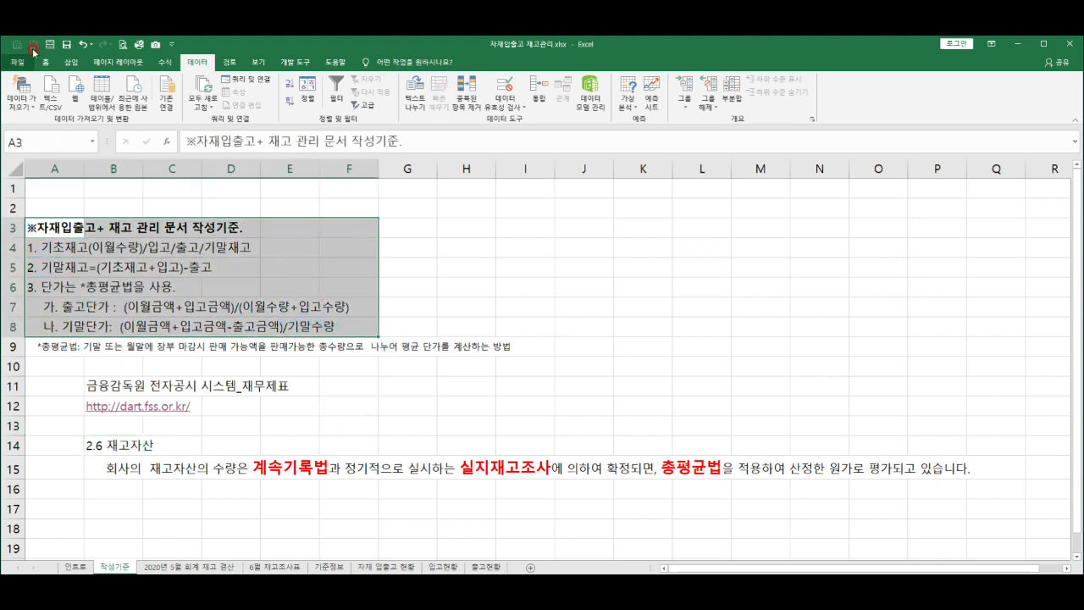
{"action": "left_click", "coordinate": [155, 44]}
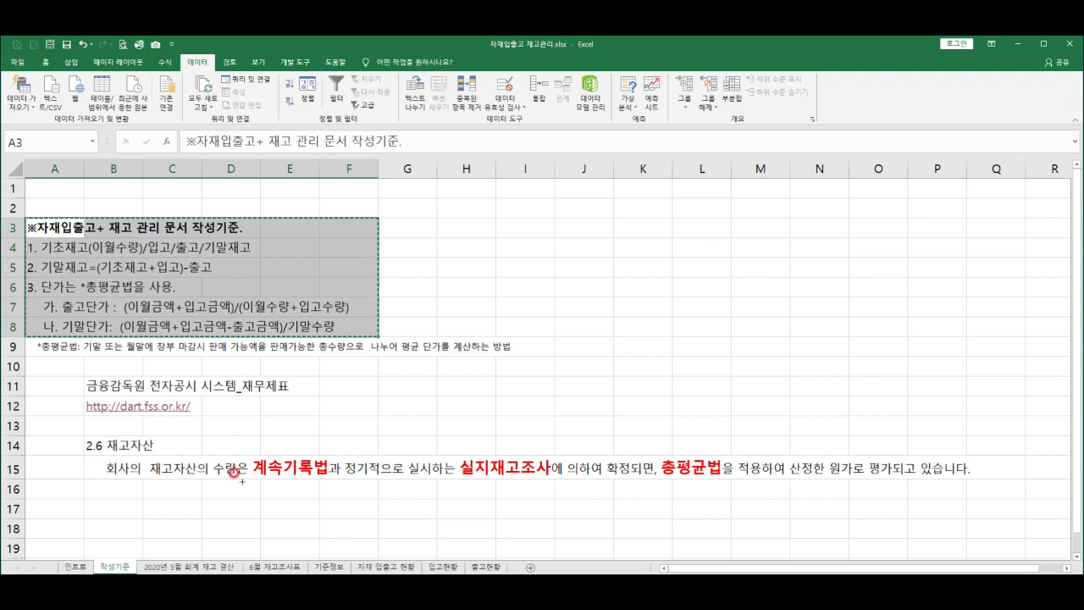
{"action": "left_click", "coordinate": [374, 569]}
{"action": "left_click", "coordinate": [339, 441]}
{"action": "left_click_drag", "start_coordinate": [349, 441], "coordinate": [315, 309]}
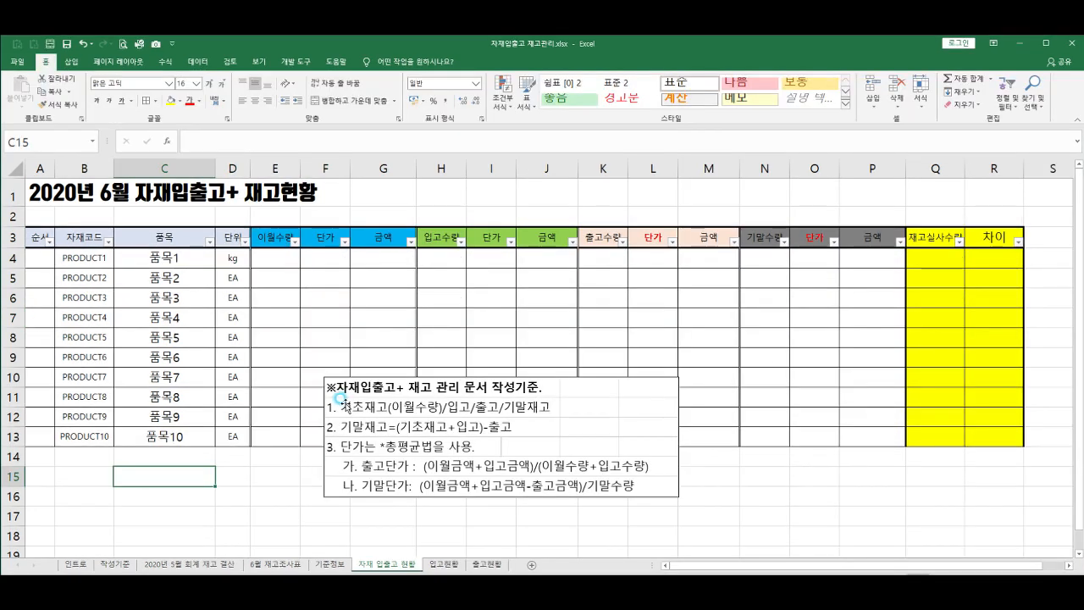
{"action": "left_click", "coordinate": [330, 405]}
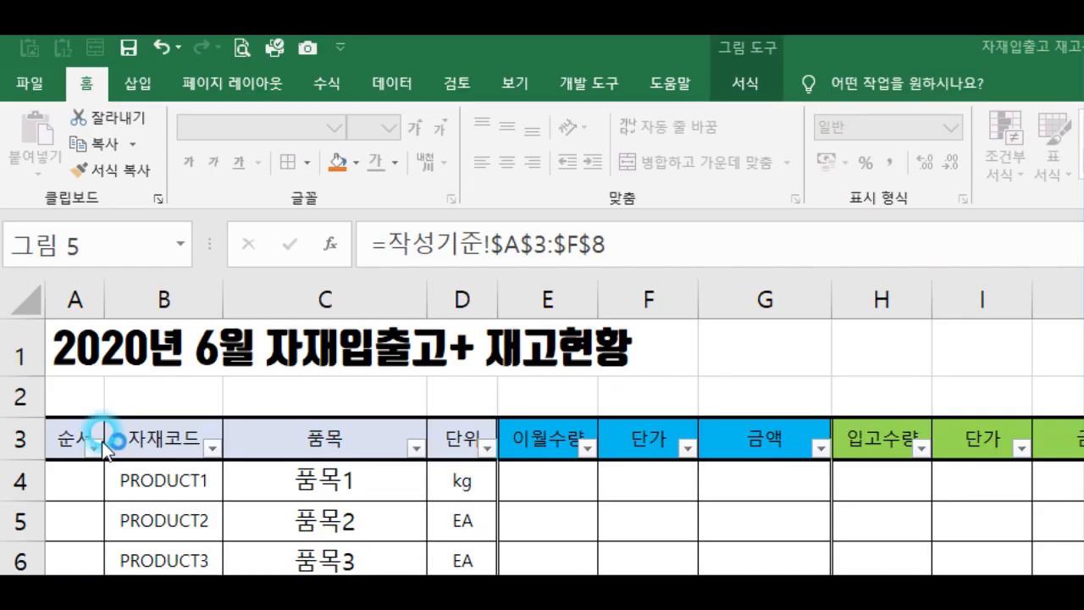
- Enter the formula =ROW() in A4, the first cell of the 순서 column
{"action": "left_click", "coordinate": [40, 266]}
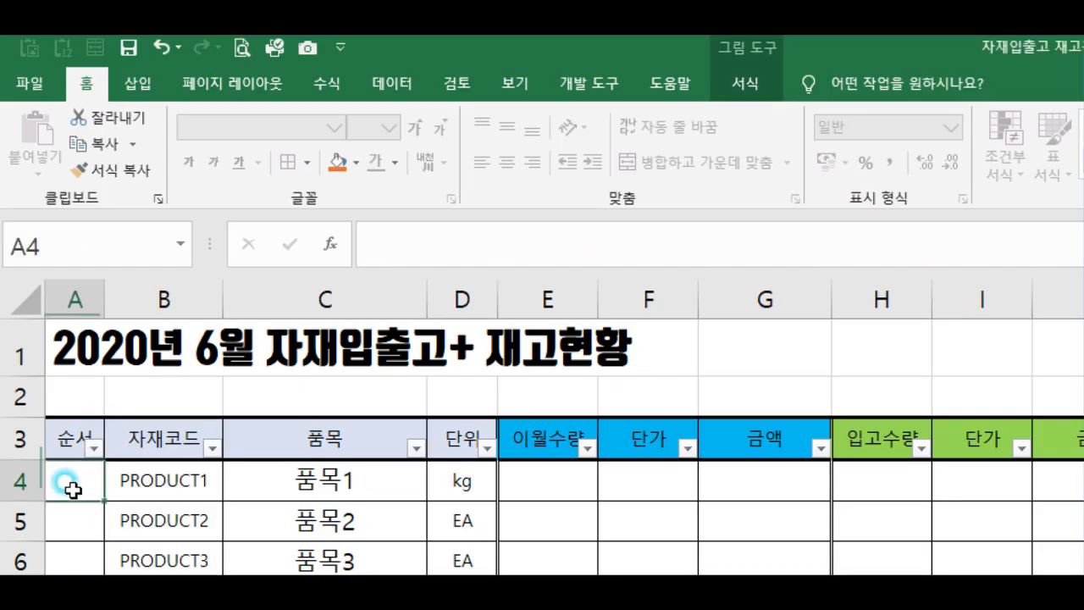
{"action": "type", "text": "="}
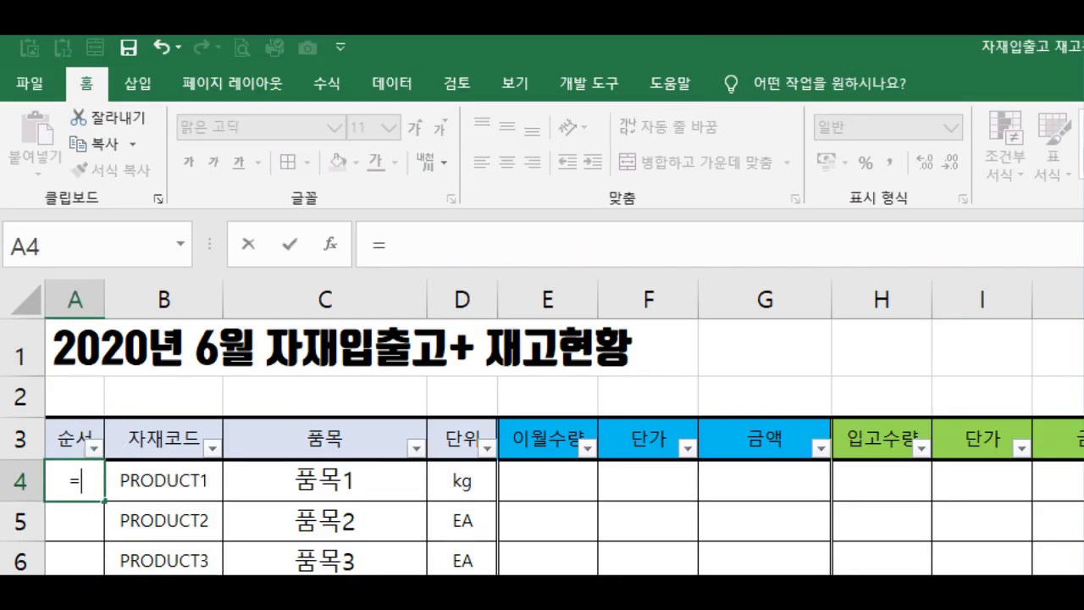
{"action": "type", "text": "ㄱ"}
{"action": "key", "text": "BackSpace"}
{"action": "type", "text": "r"}
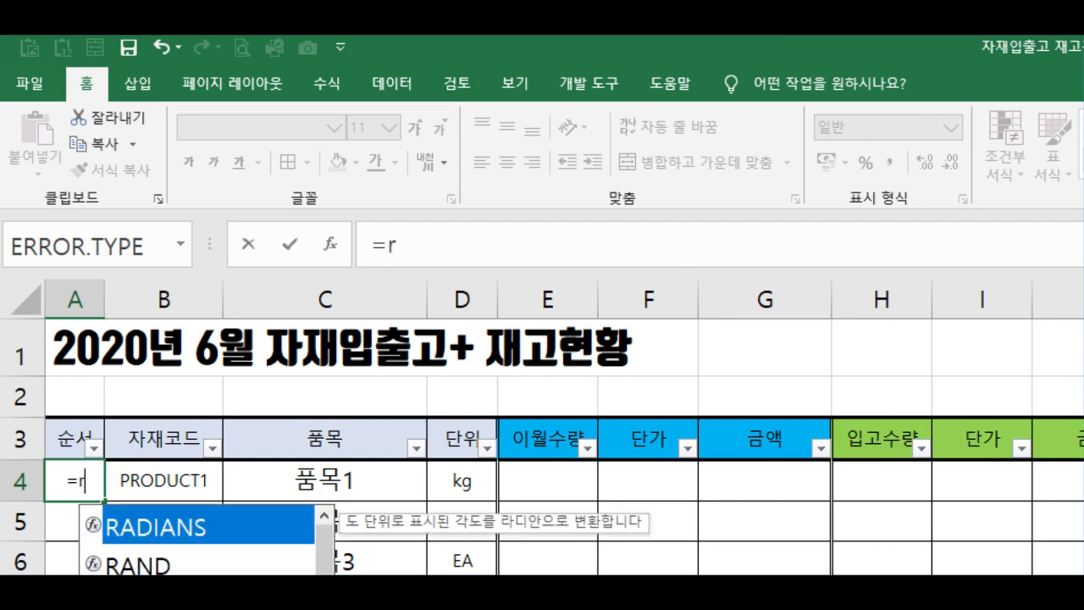
{"action": "type", "text": "ow"}
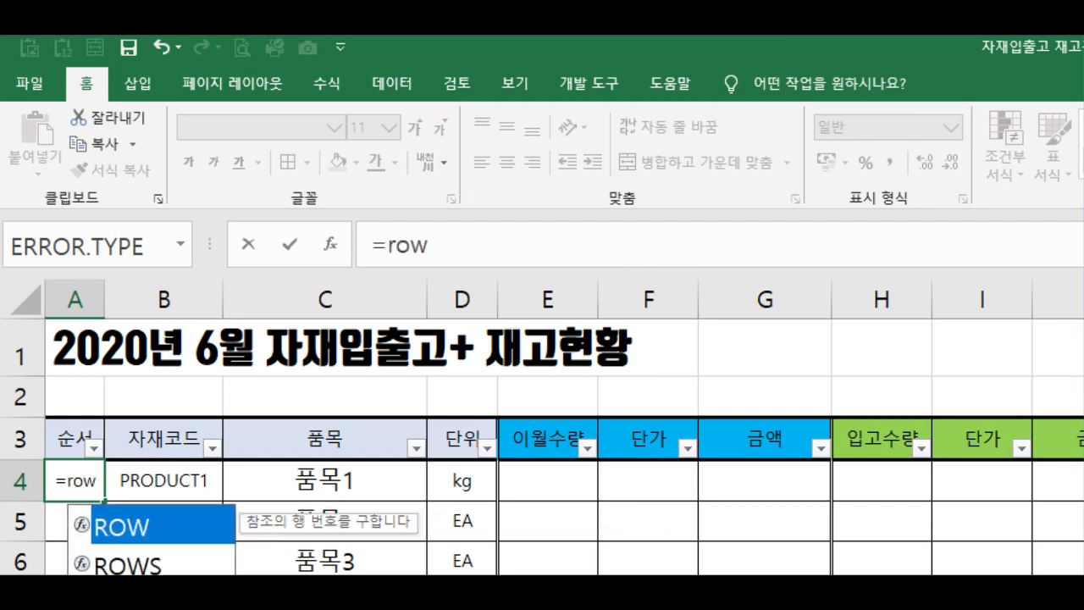
{"action": "type", "text": "()"}
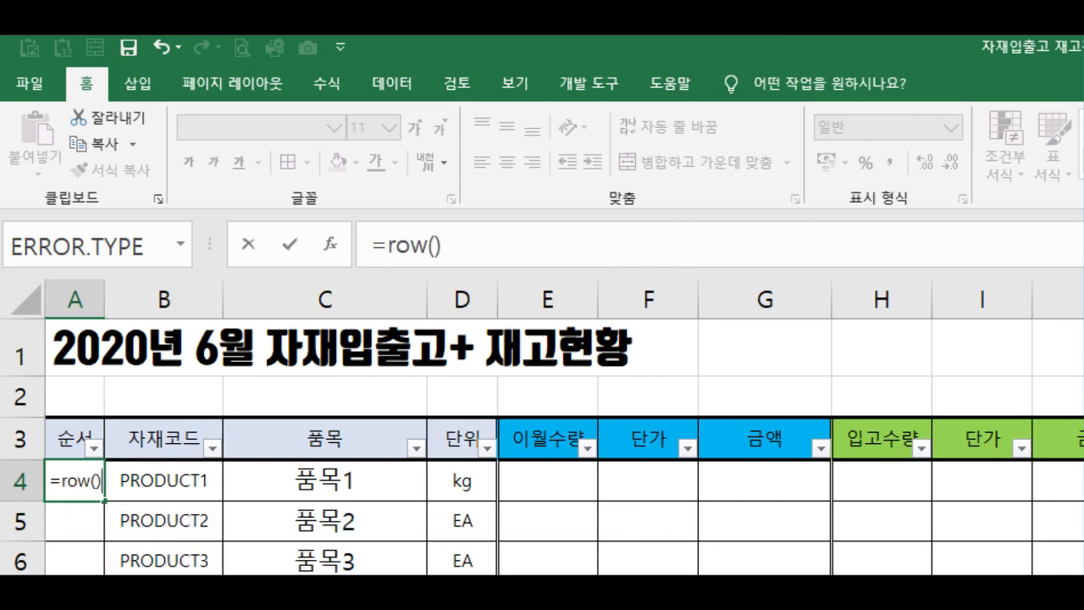
{"action": "key", "text": "Return"}
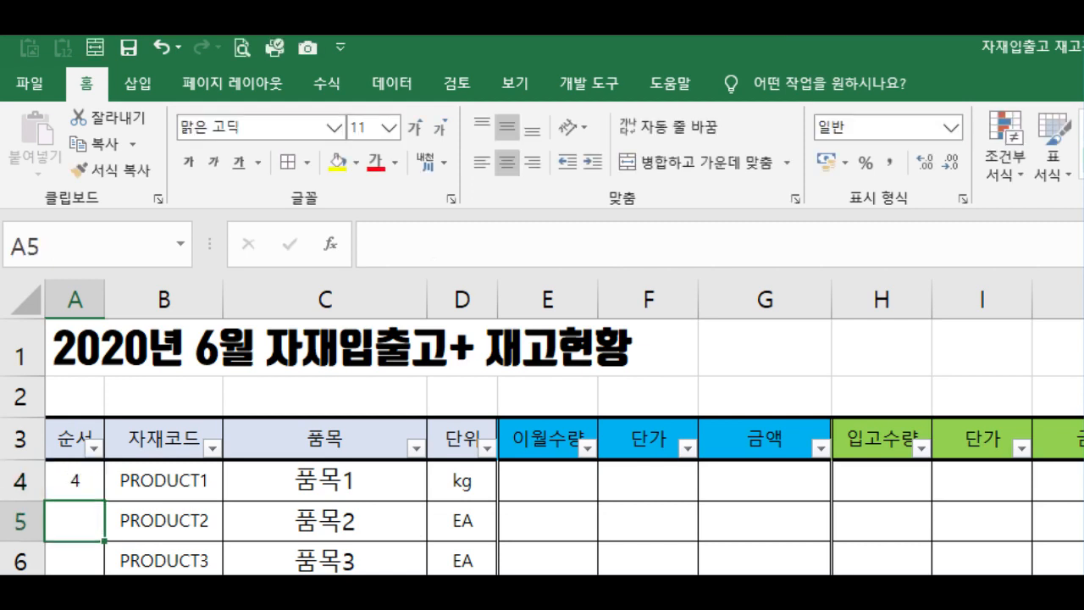
- Extend the formula in A4 to =ROW()-3
{"action": "left_click", "coordinate": [86, 482]}
{"action": "left_click", "coordinate": [473, 275]}
{"action": "type", "text": "-3"}
{"action": "key", "text": "Return"}
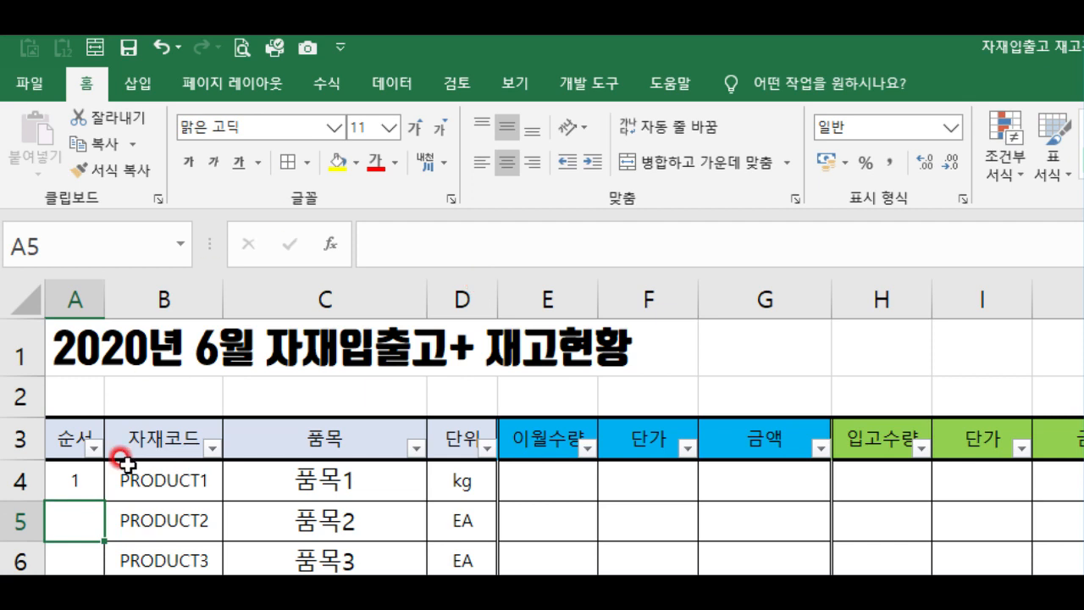
- Wrap the A4 formula in an IF test for a blank material code: =IF(B4="","",ROW()-3)
{"action": "left_click", "coordinate": [82, 480]}
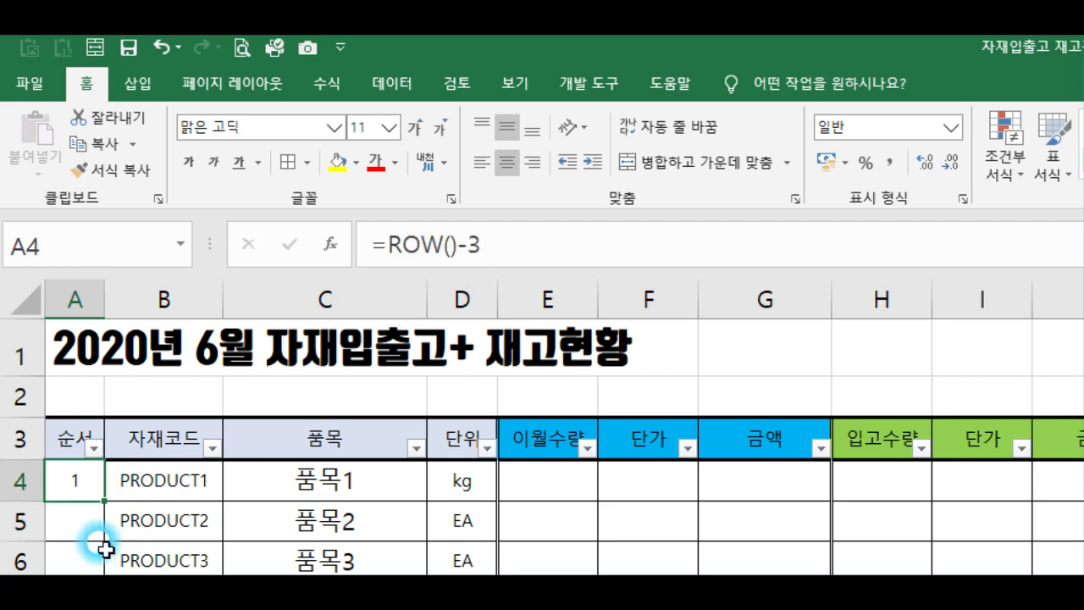
{"action": "left_click", "coordinate": [377, 253]}
{"action": "type", "text": "i"}
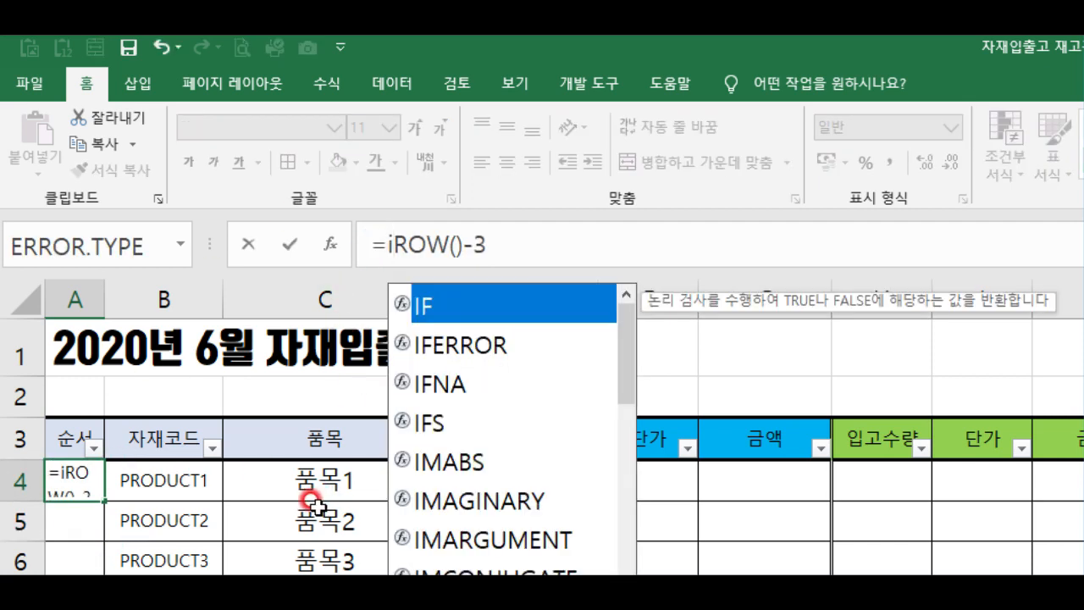
{"action": "double_click", "coordinate": [493, 303]}
{"action": "left_click", "coordinate": [159, 481]}
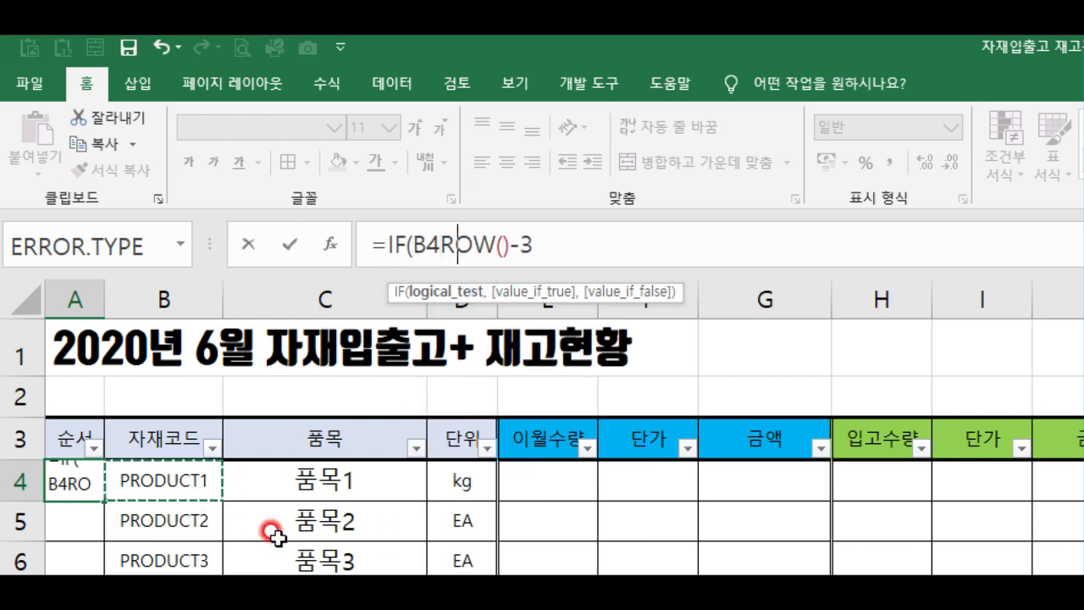
{"action": "type", "text": "=\"\""}
{"action": "type", "text": ",\"\""}
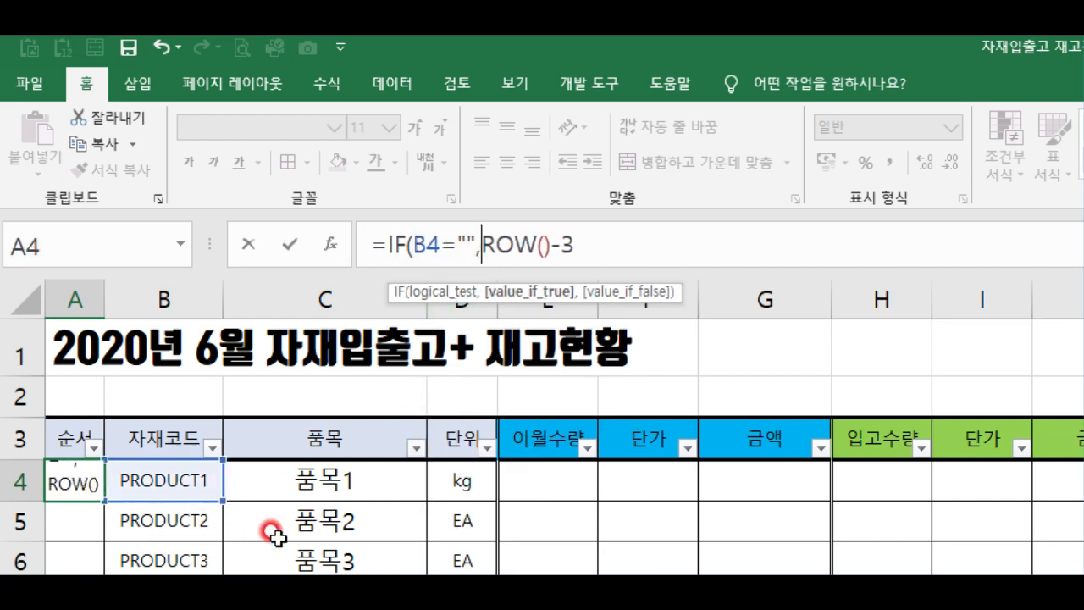
{"action": "type", "text": ","}
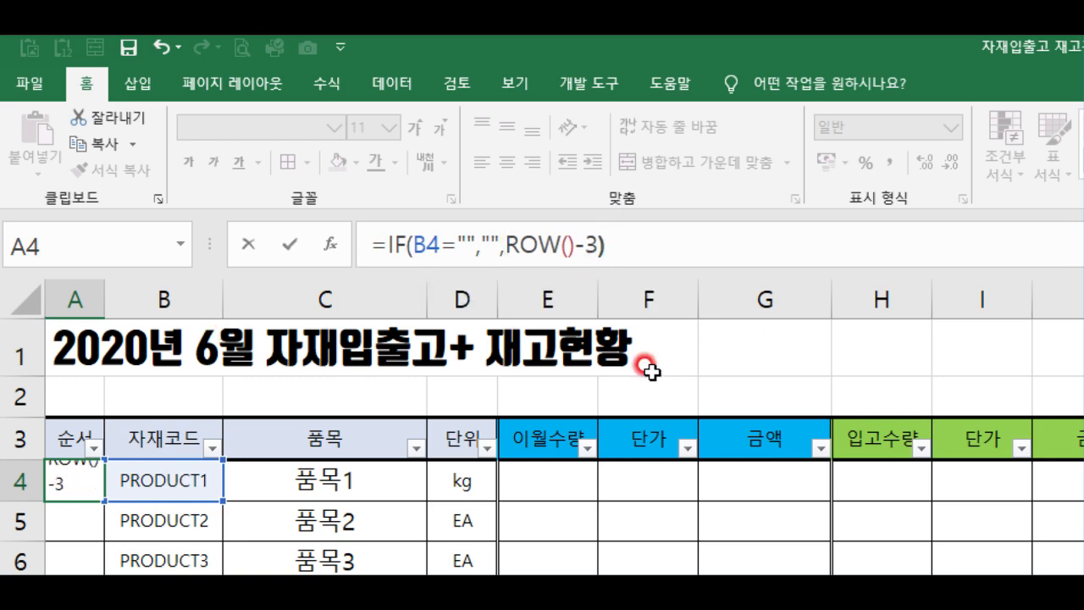
{"action": "key", "text": "Return"}
- Clear the material code in B4 to test the numbering formula, and undo the deletion
{"action": "left_click", "coordinate": [205, 482]}
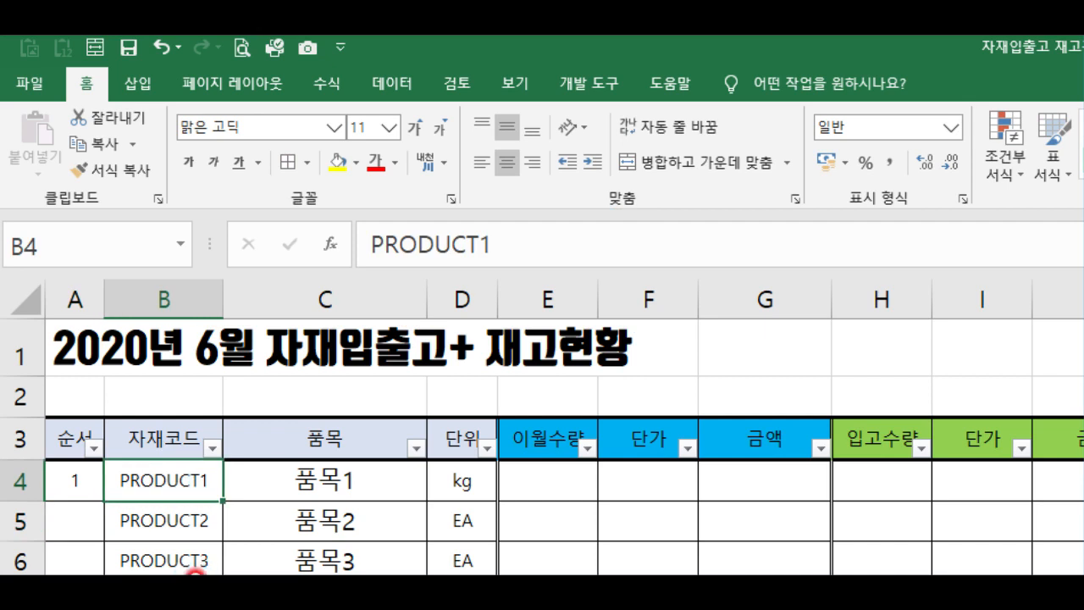
{"action": "key", "text": "Delete"}
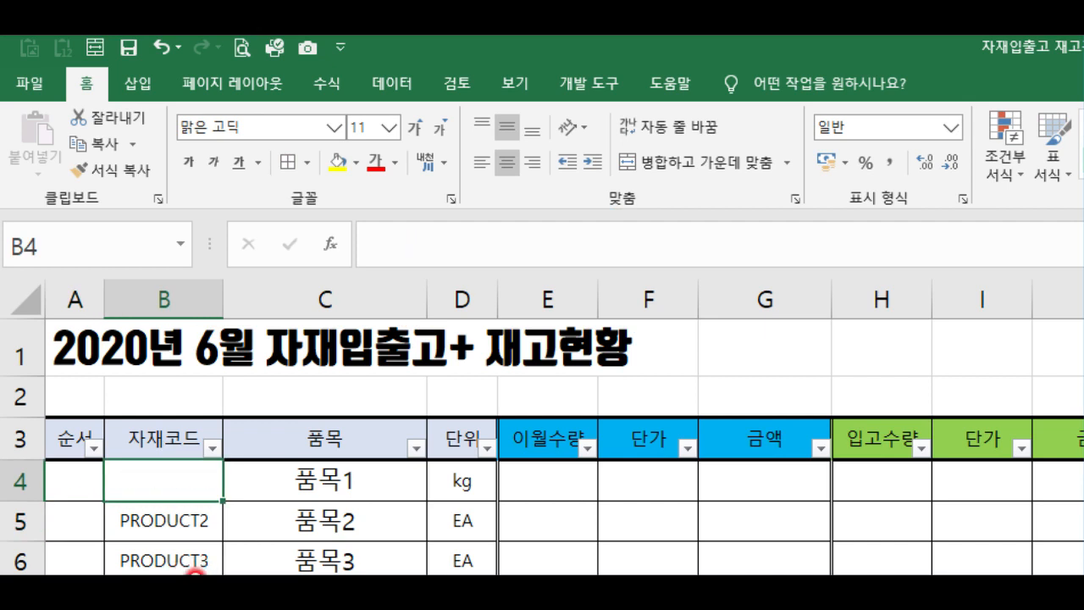
{"action": "left_click", "coordinate": [53, 487]}
{"action": "left_click", "coordinate": [158, 481]}
{"action": "key", "text": "ctrl+z"}
- Fill the numbering formula from A4 down to A13
{"action": "left_click", "coordinate": [73, 476]}
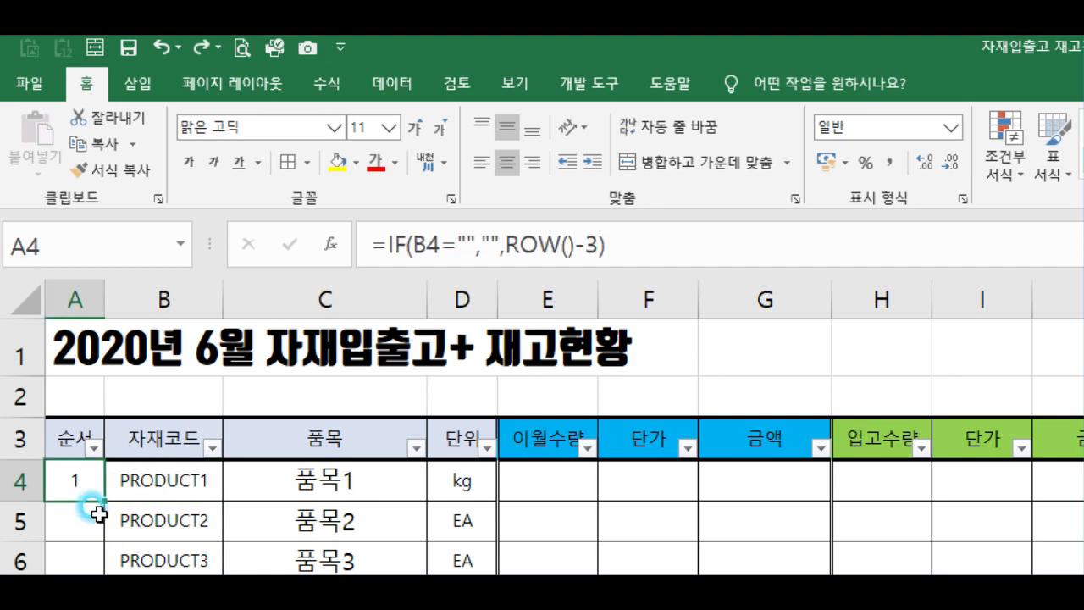
{"action": "left_click_drag", "start_coordinate": [105, 503], "coordinate": [109, 598]}
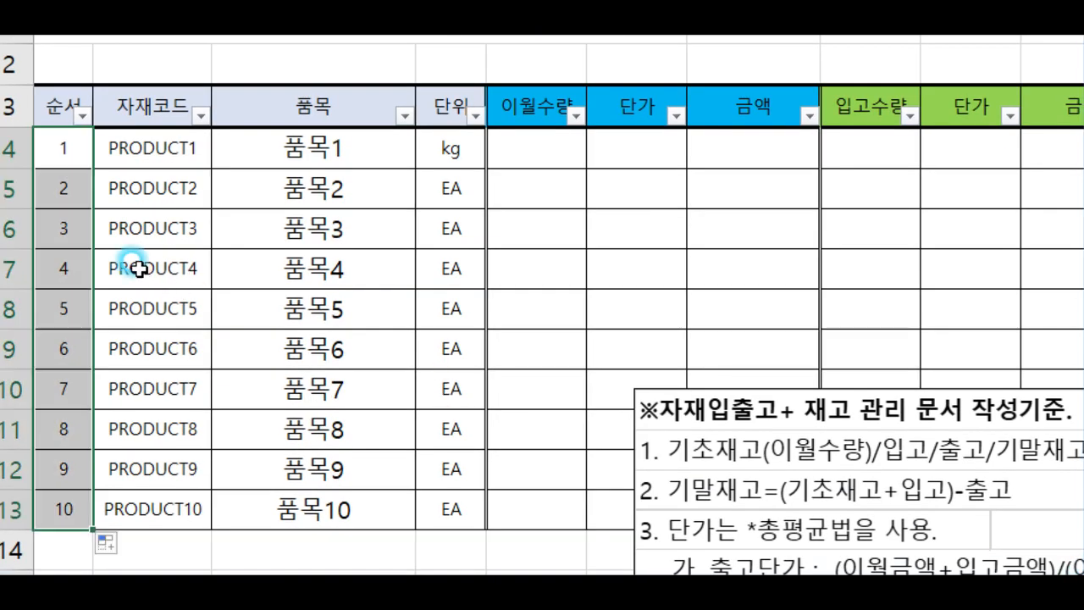
- Delete row 7 (PRODUCT4) to test the automatic renumbering, and undo the deletion
{"action": "left_click", "coordinate": [121, 284]}
{"action": "left_click", "coordinate": [5, 270]}
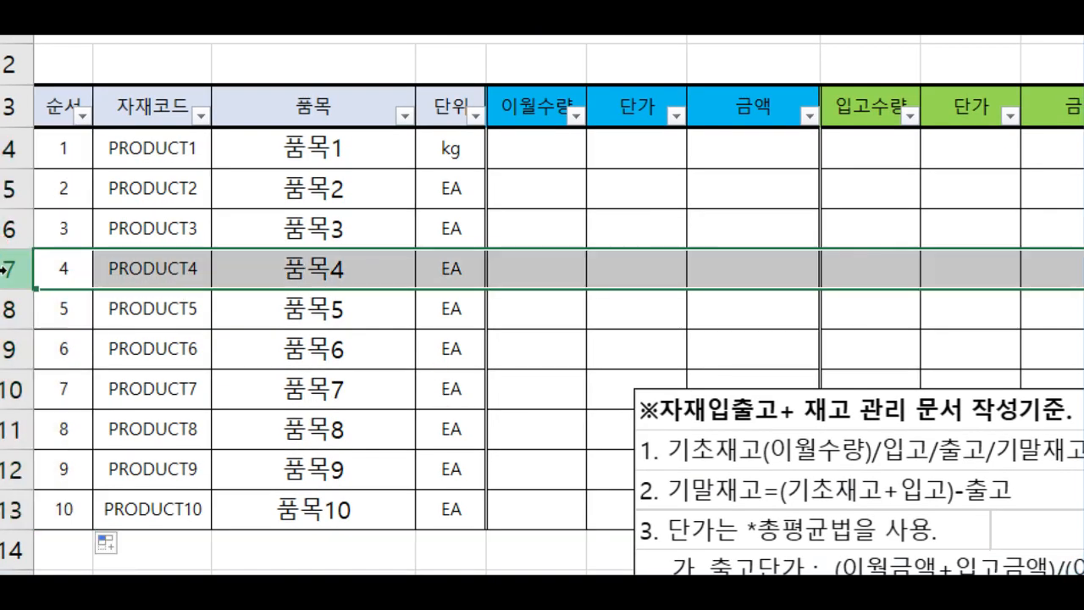
{"action": "right_click", "coordinate": [5, 269]}
{"action": "left_click", "coordinate": [54, 444]}
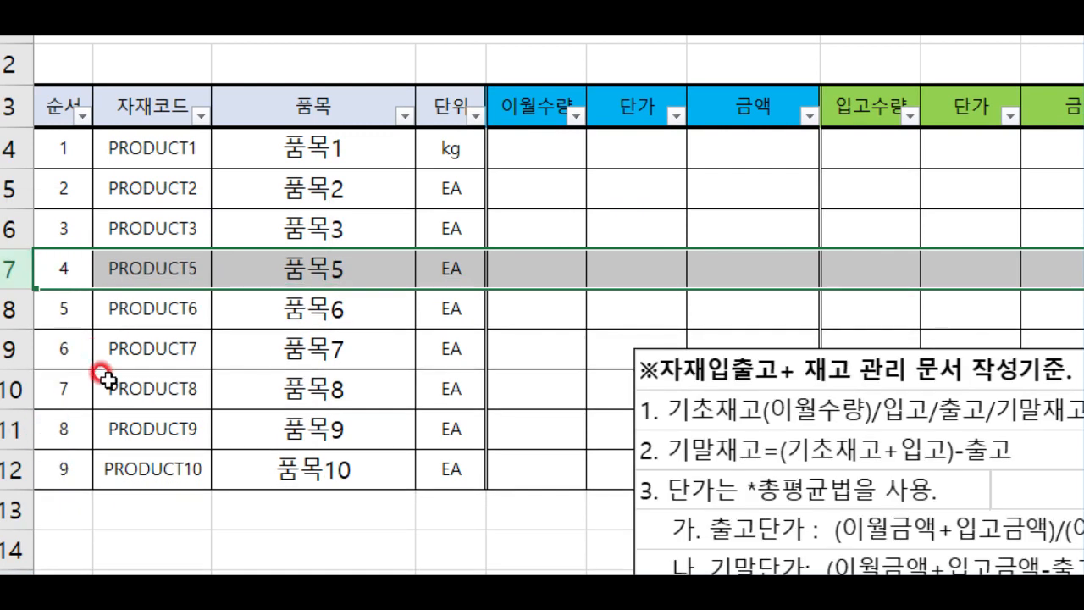
{"action": "key", "text": "ctrl+z"}
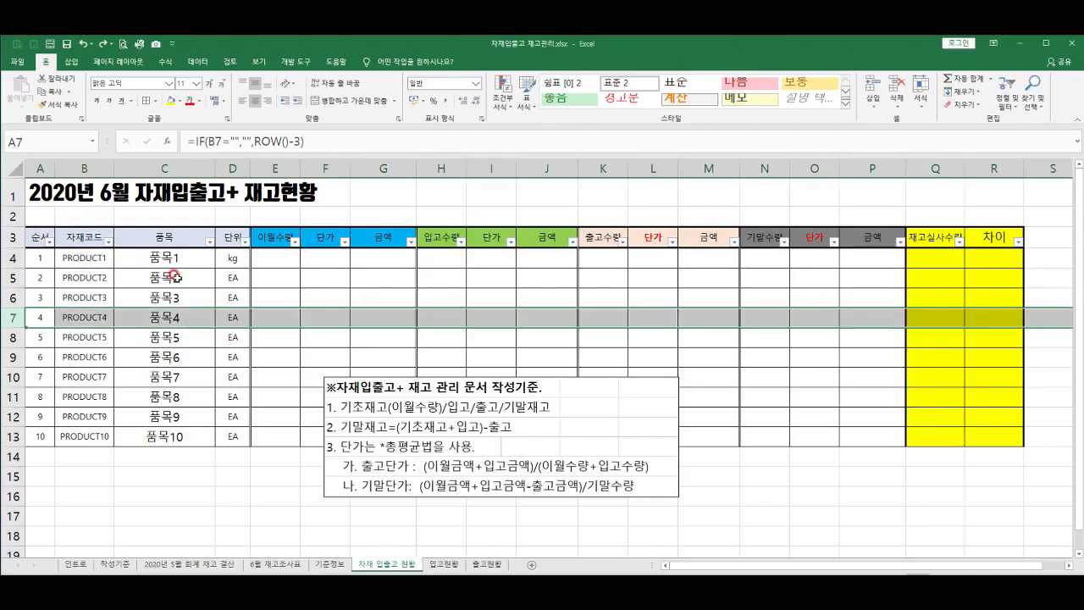
- Insert a memo on cell C4 (품목1) and remove its default author text
{"action": "left_click", "coordinate": [169, 260]}
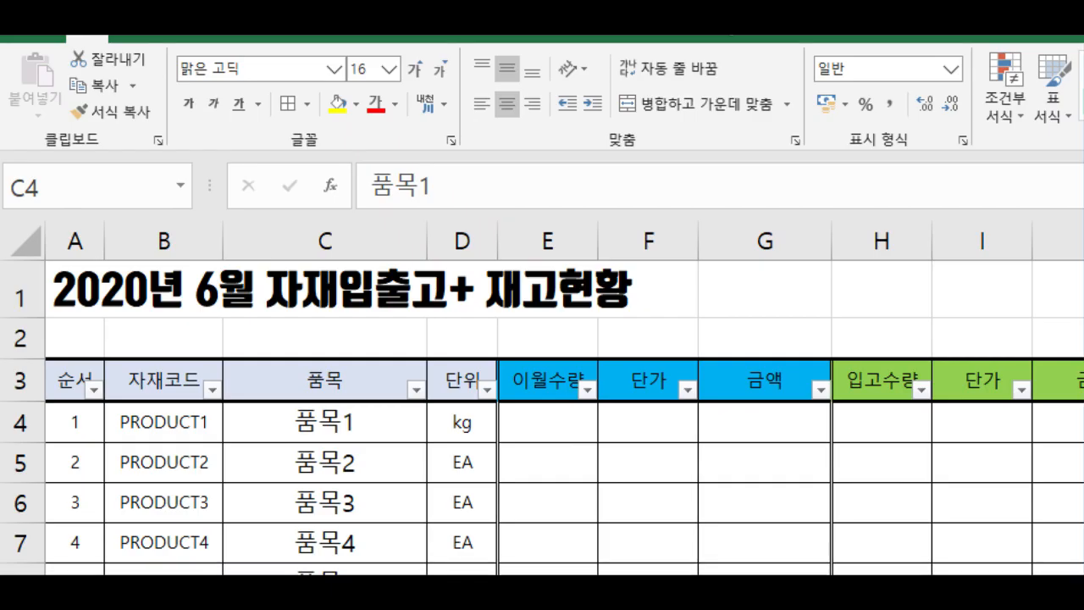
{"action": "left_click", "coordinate": [356, 417]}
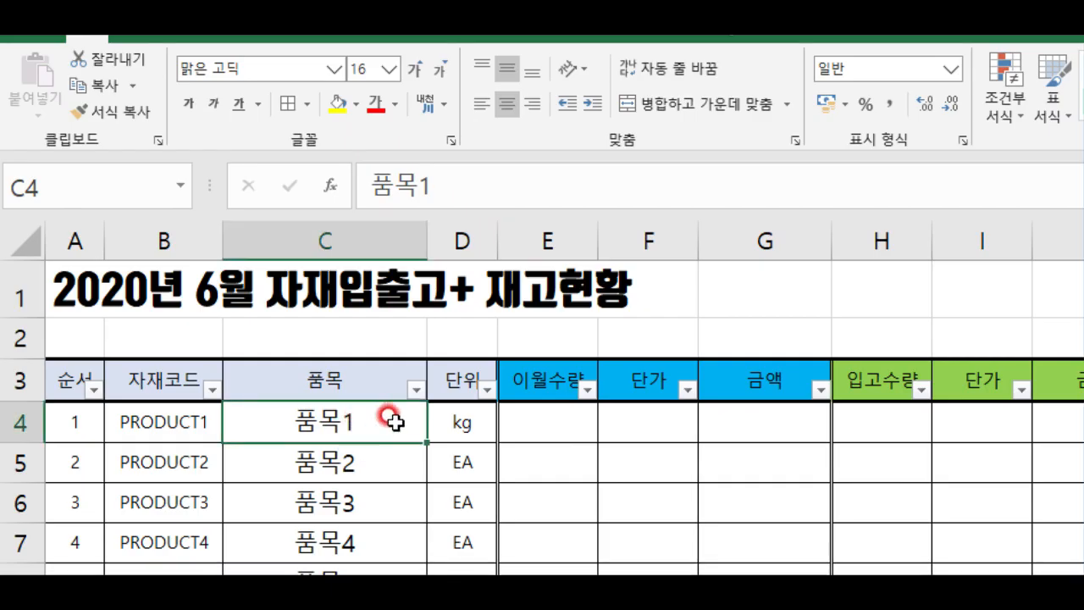
{"action": "right_click", "coordinate": [397, 422]}
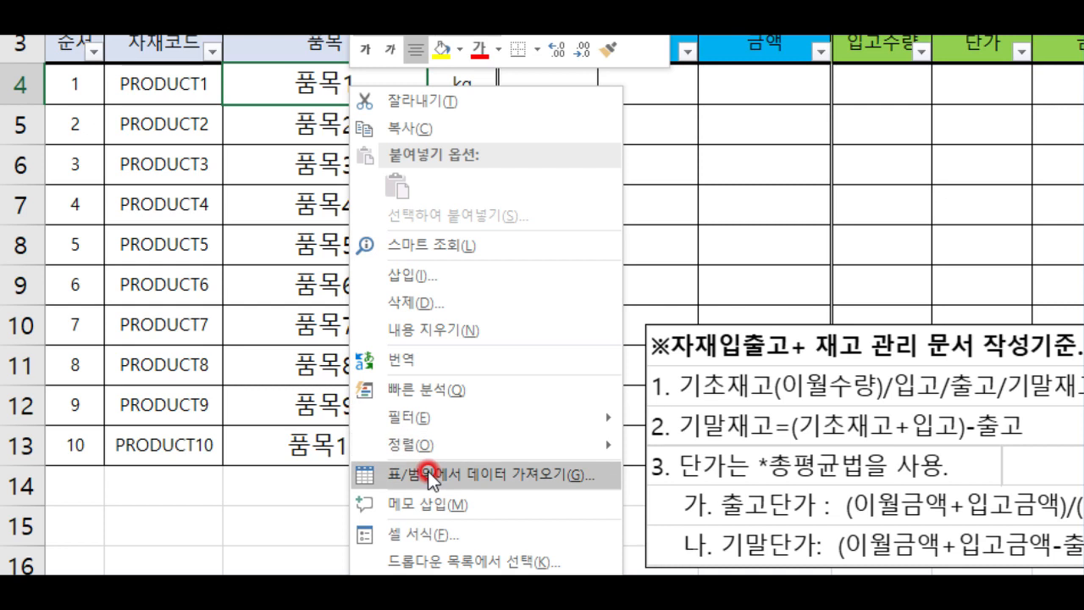
{"action": "left_click", "coordinate": [415, 502]}
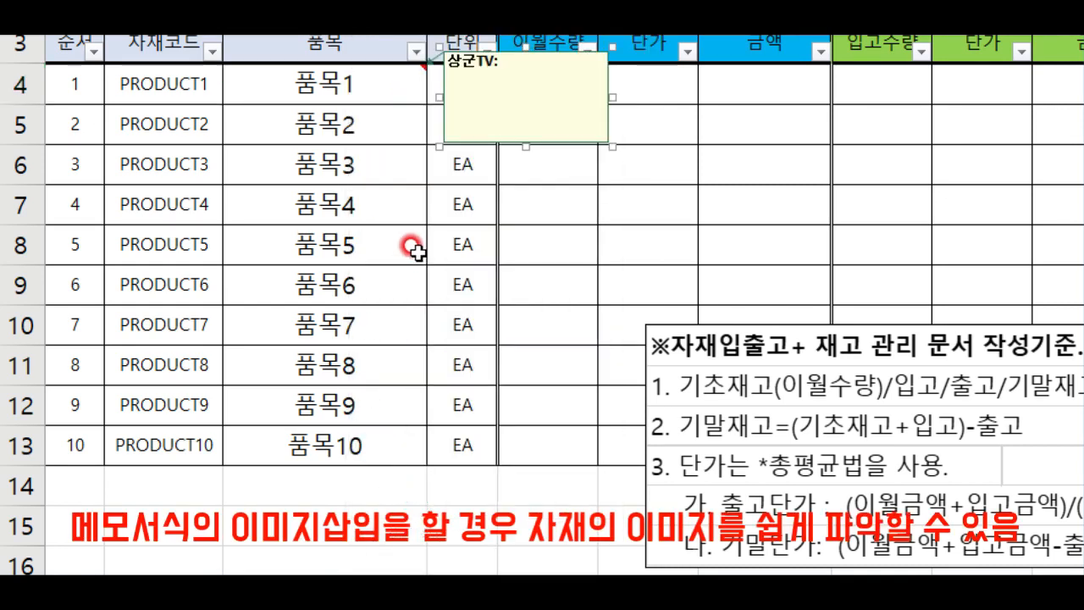
{"action": "left_click_drag", "start_coordinate": [498, 61], "coordinate": [447, 61]}
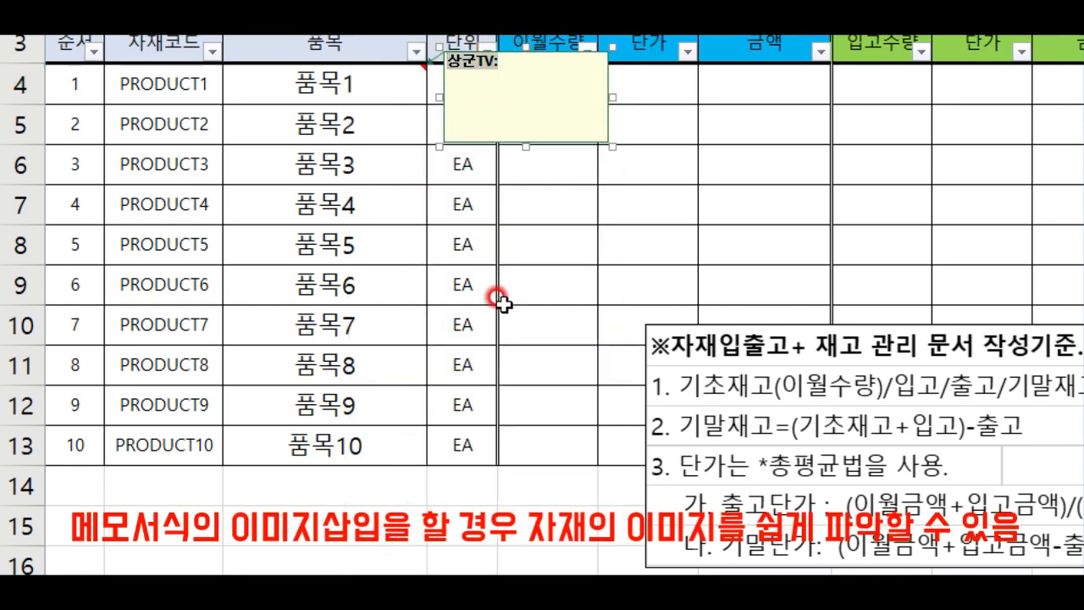
{"action": "key", "text": "BackSpace"}
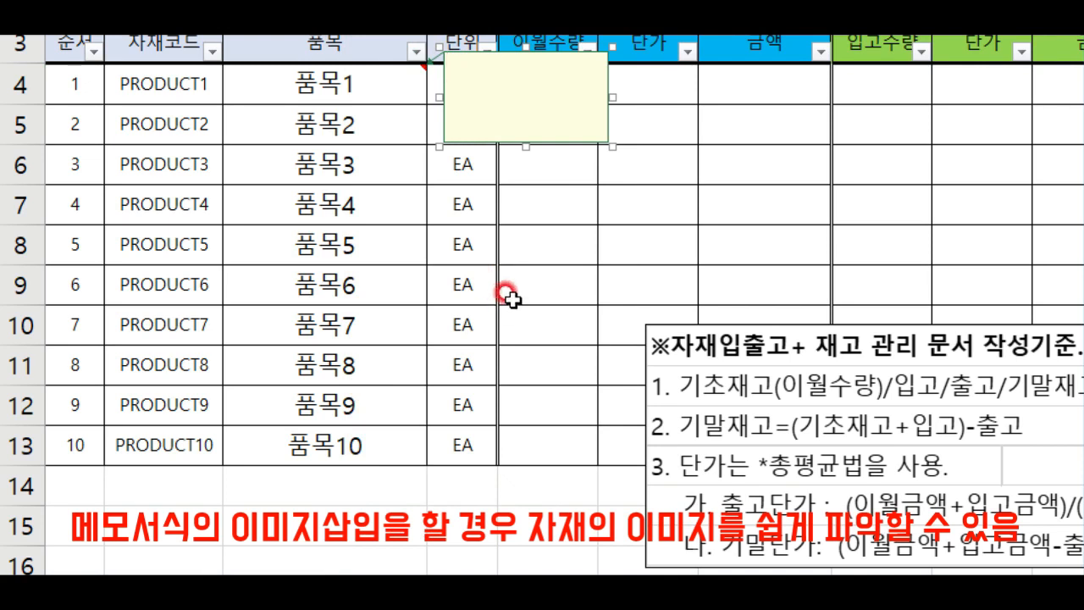
- Fill the C4 memo with the picture "2m 거리두기 사람.jpg" from the 이미지 folder through the memo format's fill effects
{"action": "right_click", "coordinate": [533, 145]}
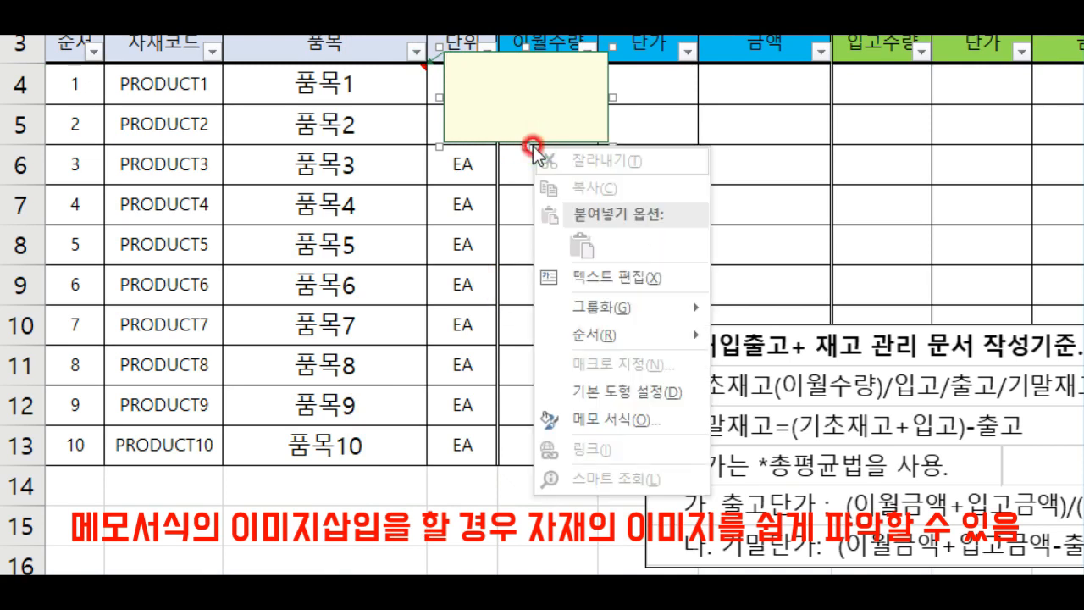
{"action": "left_click", "coordinate": [583, 424]}
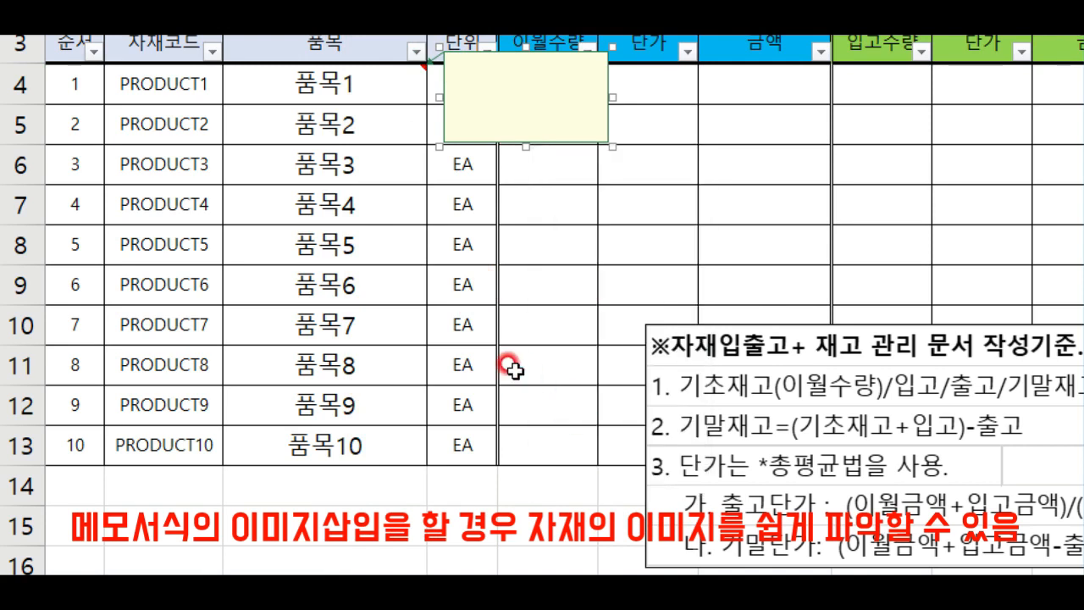
{"action": "left_click_drag", "start_coordinate": [746, 0], "coordinate": [551, 51]}
{"action": "left_click", "coordinate": [581, 109]}
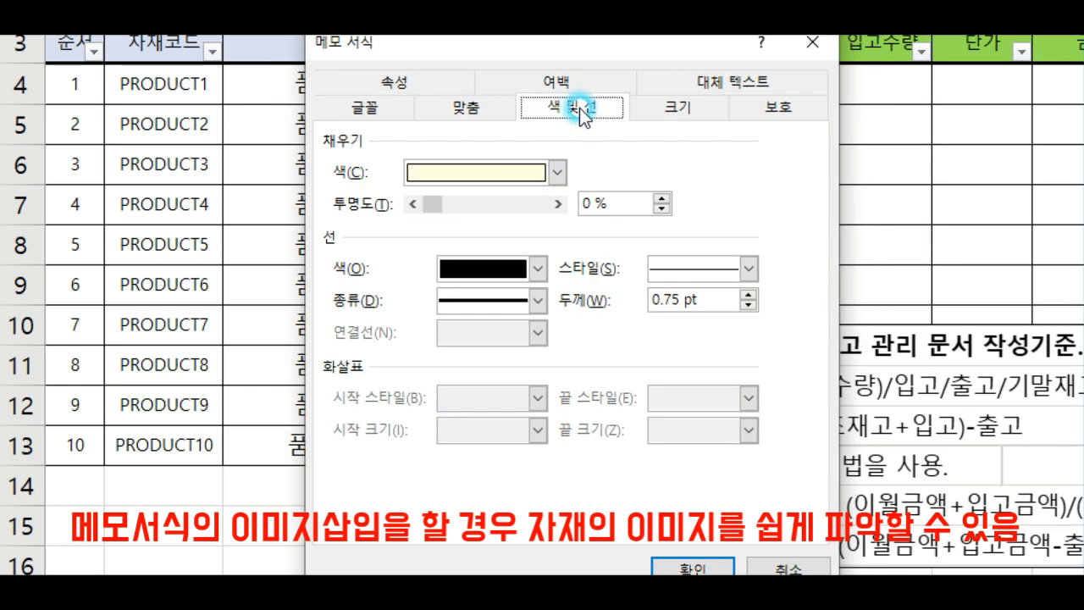
{"action": "left_click", "coordinate": [558, 174]}
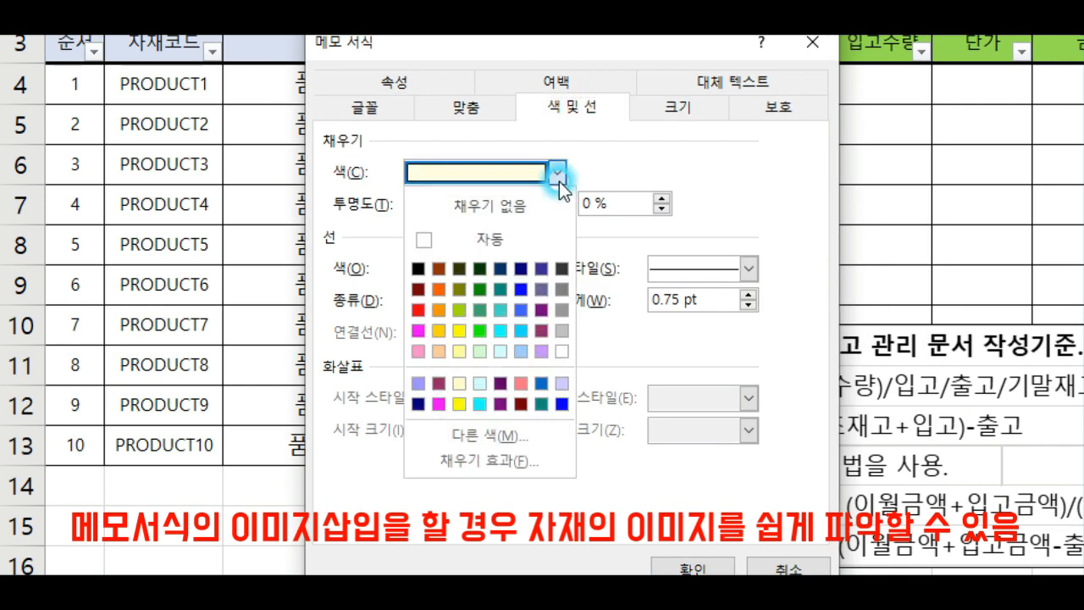
{"action": "left_click", "coordinate": [477, 460]}
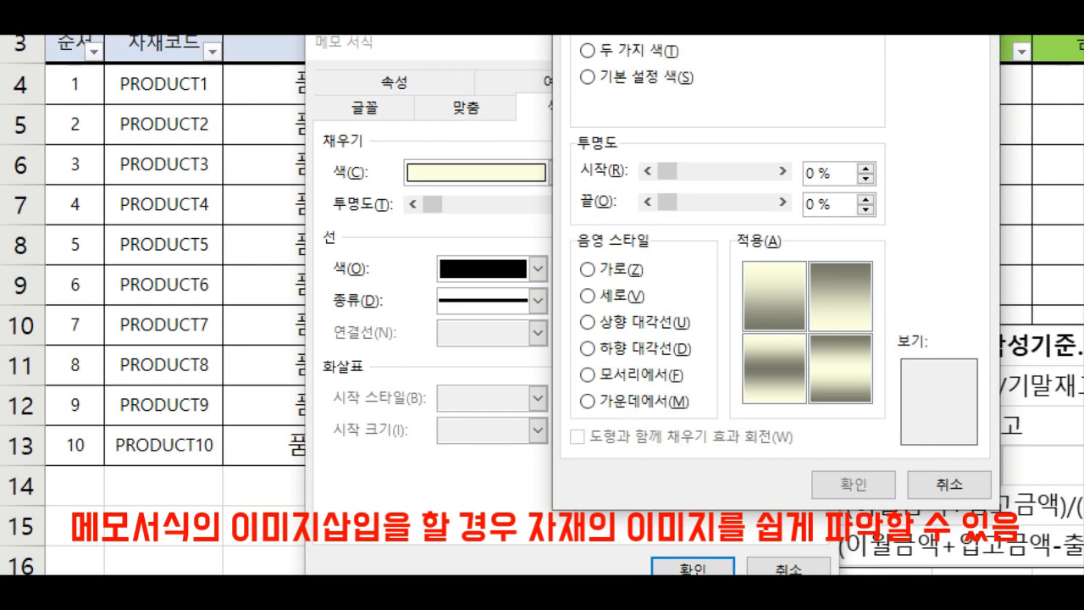
{"action": "left_click_drag", "start_coordinate": [729, 1], "coordinate": [552, 42]}
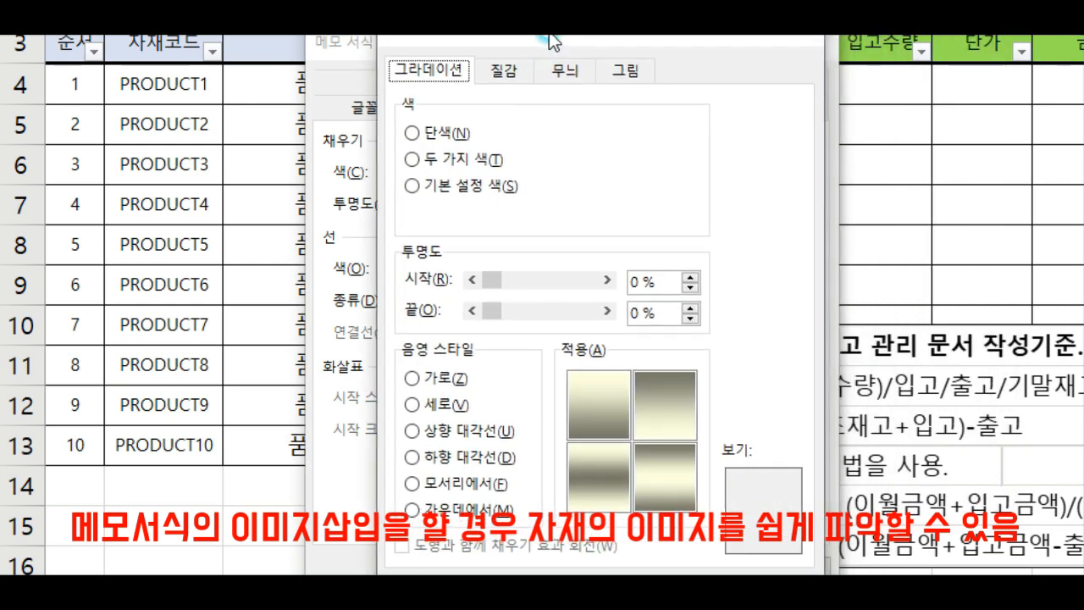
{"action": "left_click", "coordinate": [621, 69]}
{"action": "left_click", "coordinate": [656, 390]}
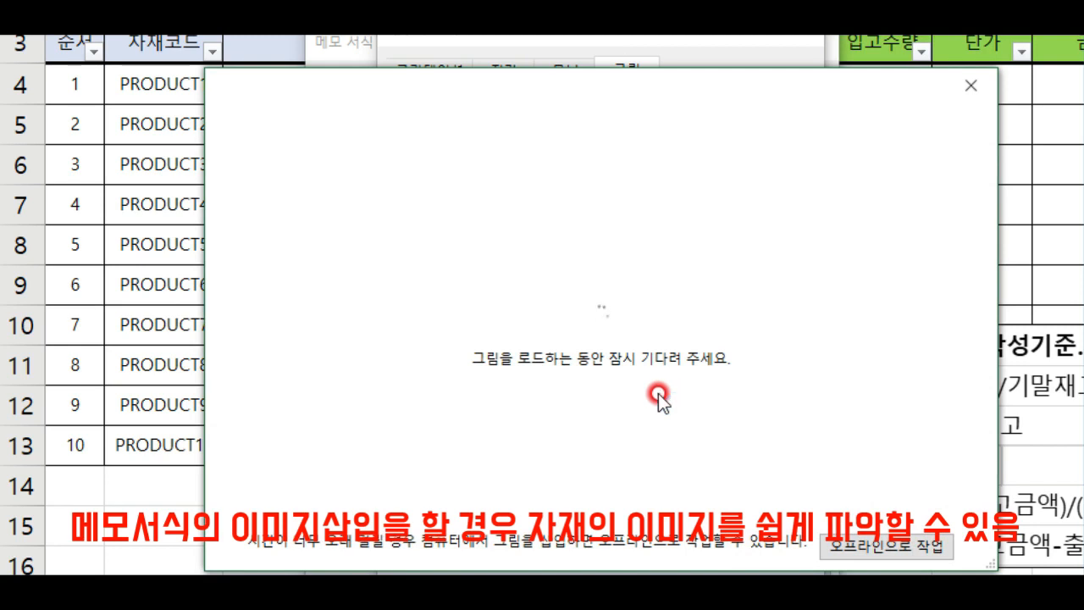
{"action": "left_click", "coordinate": [405, 217]}
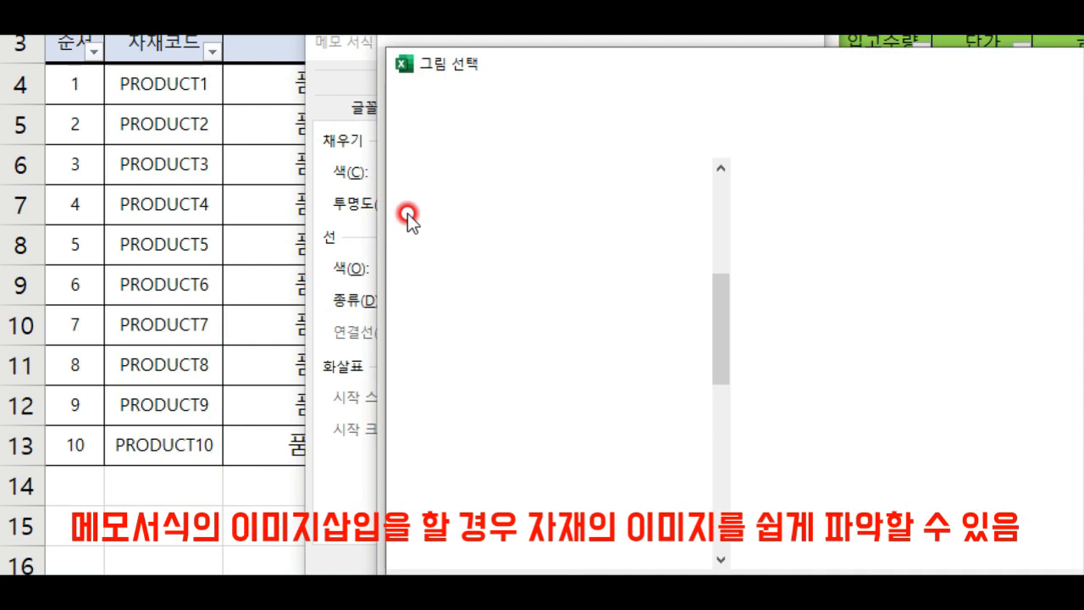
{"action": "left_click", "coordinate": [836, 227]}
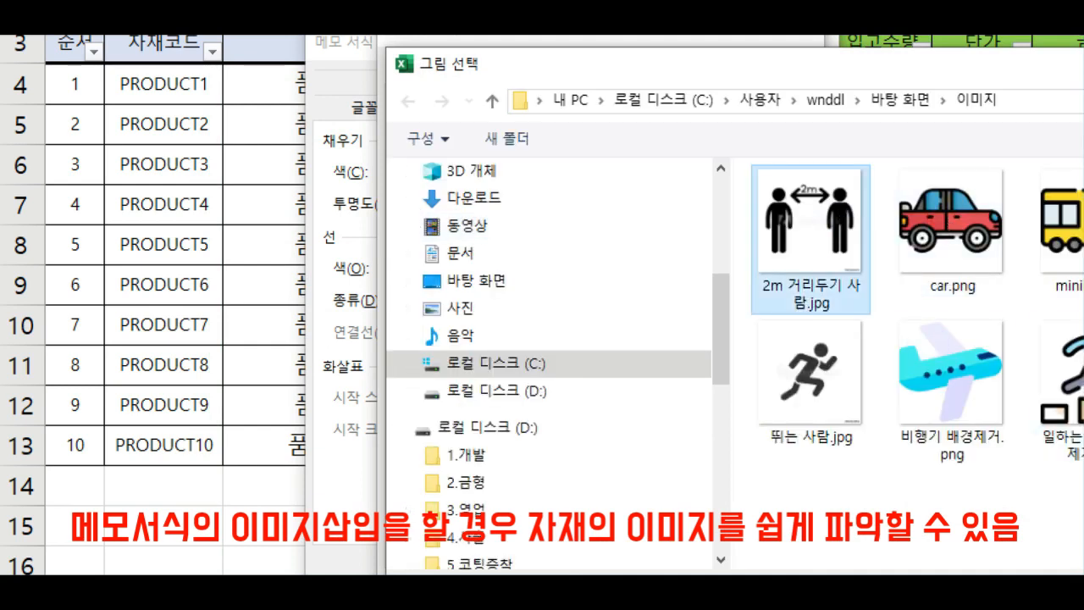
{"action": "key", "text": "Return"}
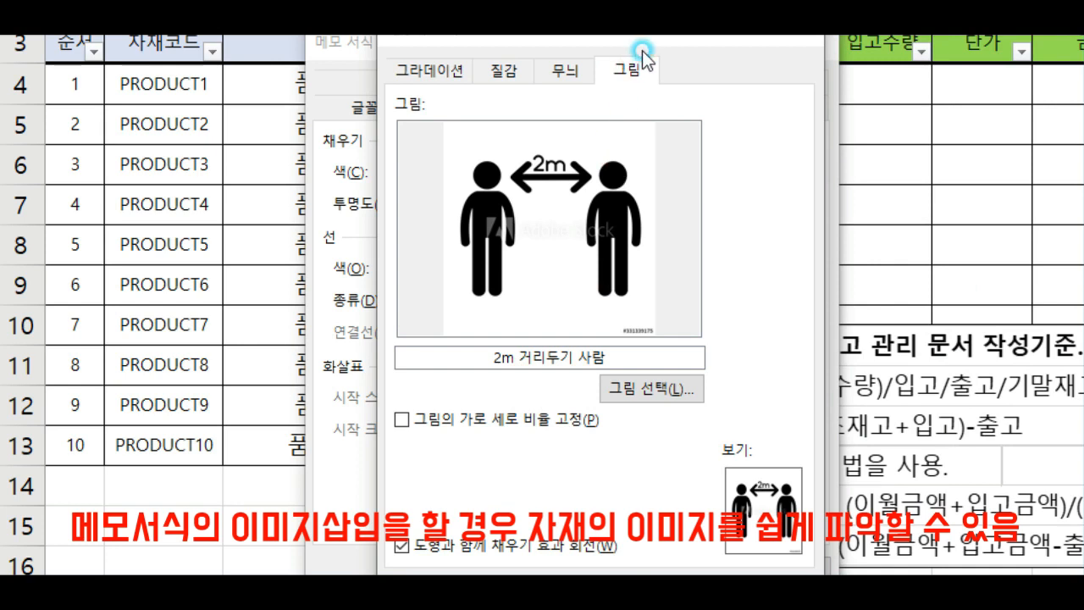
{"action": "left_click_drag", "start_coordinate": [623, 32], "coordinate": [633, 0]}
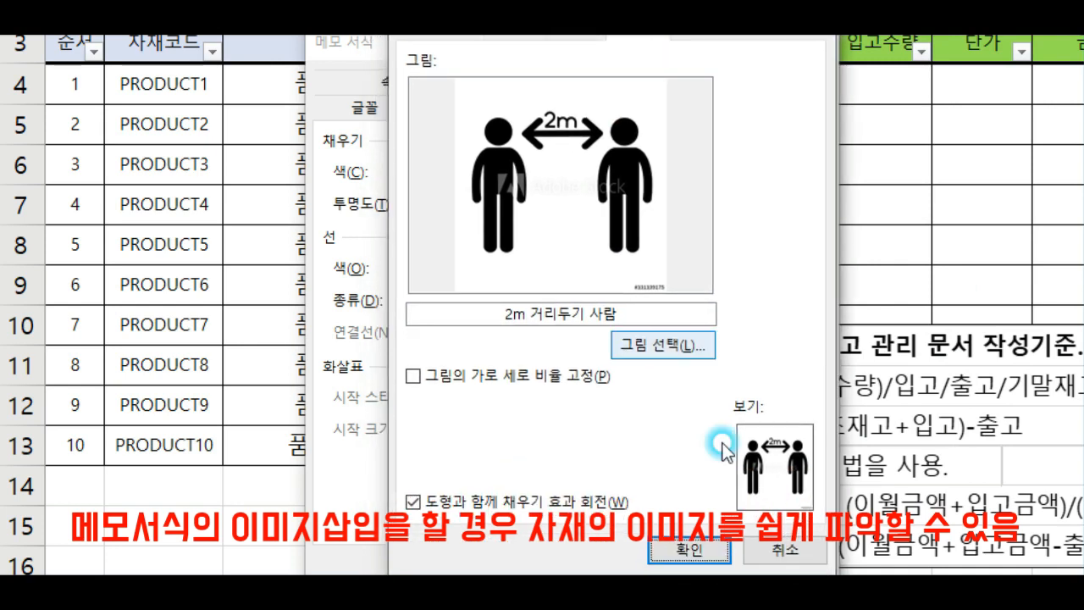
{"action": "left_click", "coordinate": [686, 553]}
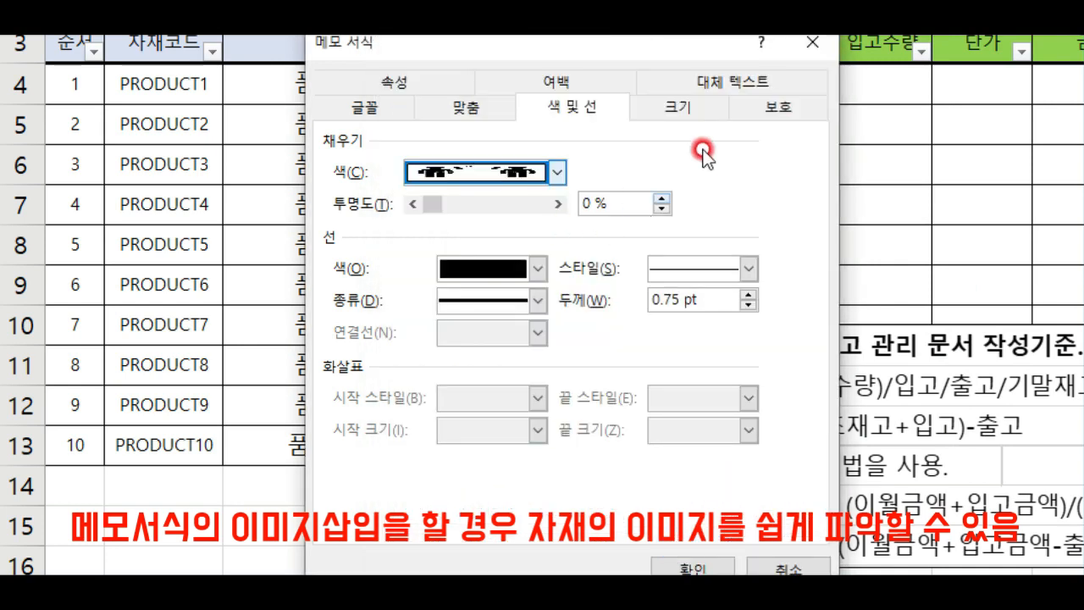
- Set the memo's height and width to 5 cm each, apply the format and return to cell C4
{"action": "left_click", "coordinate": [678, 106]}
{"action": "left_click_drag", "start_coordinate": [421, 168], "coordinate": [327, 157]}
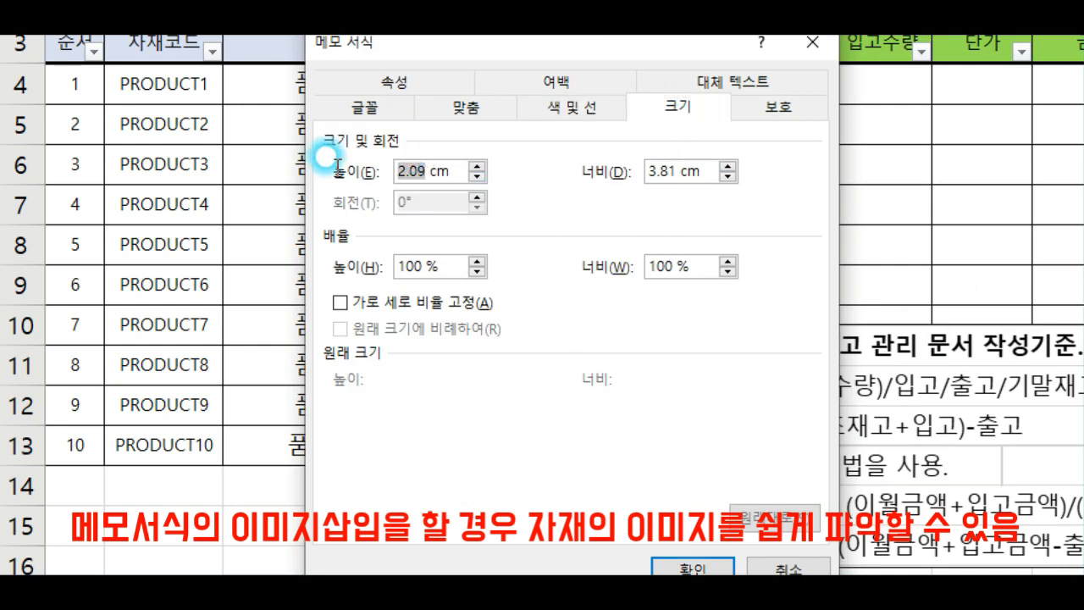
{"action": "type", "text": "5"}
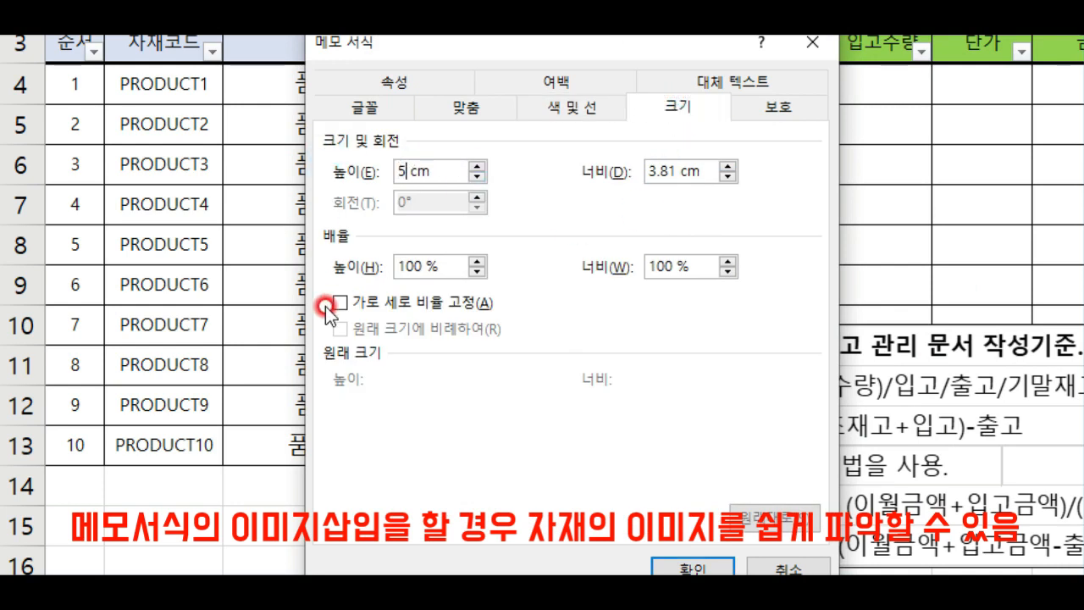
{"action": "left_click_drag", "start_coordinate": [644, 161], "coordinate": [596, 174]}
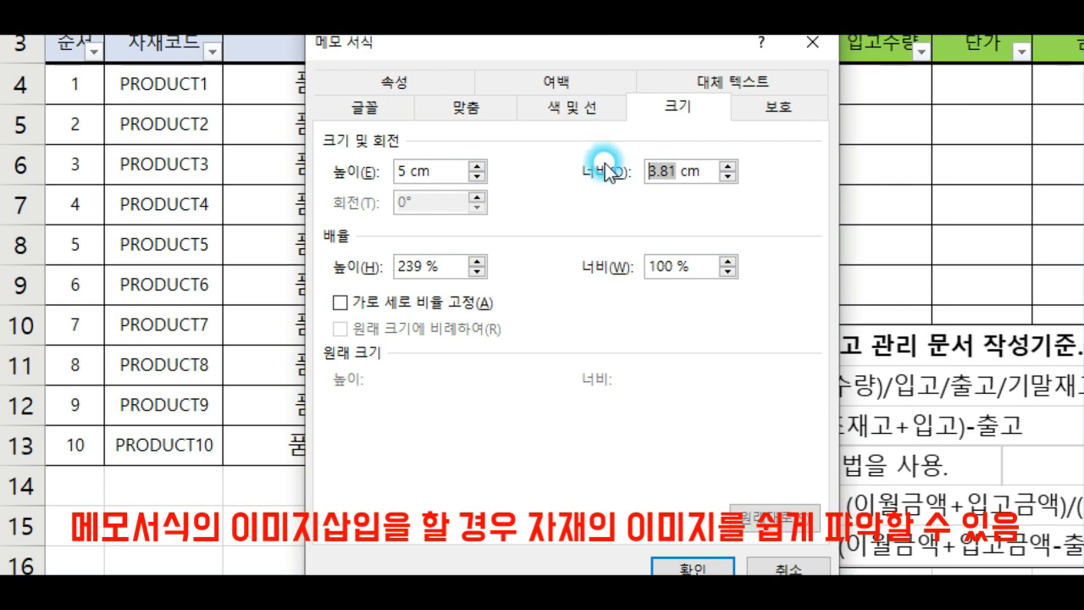
{"action": "type", "text": "5"}
{"action": "left_click", "coordinate": [670, 566]}
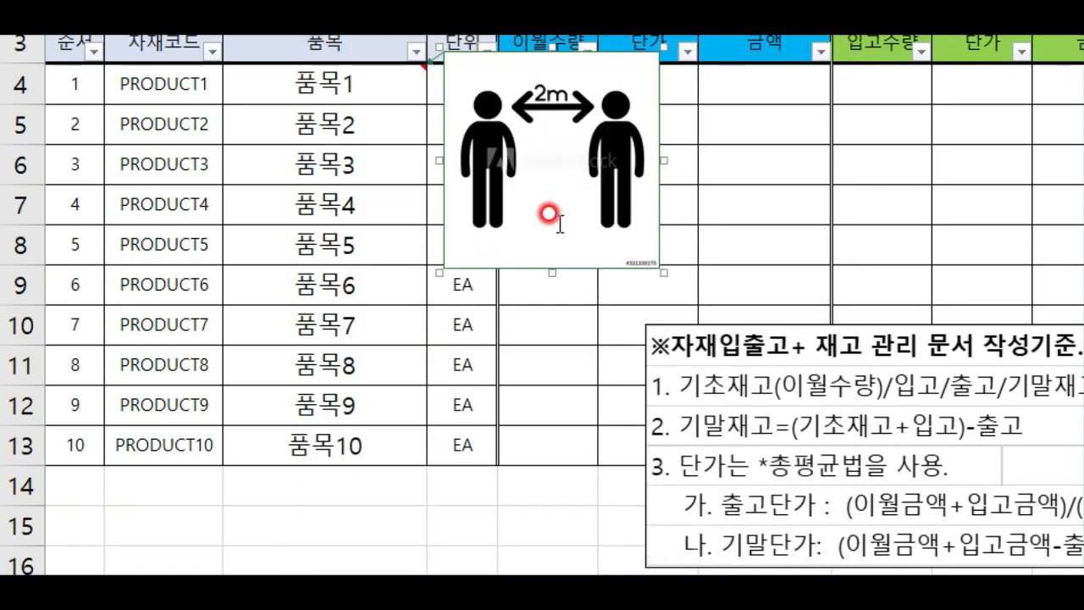
{"action": "left_click", "coordinate": [358, 80]}
{"action": "mouse_move", "coordinate": [339, 80]}
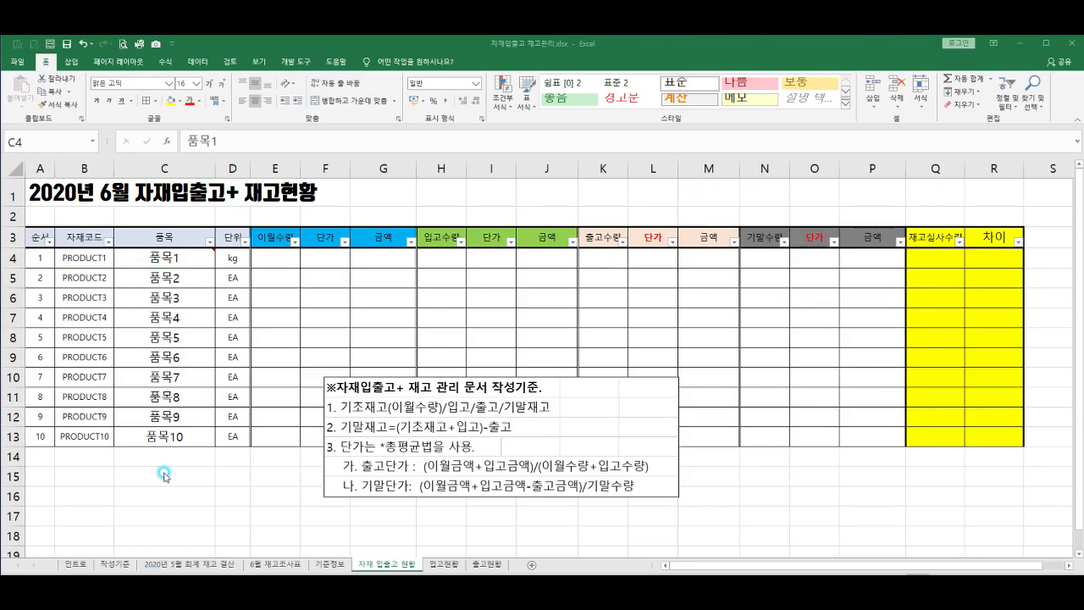
- Move the linked criteria picture so it covers columns E to K around rows 8 to 13
{"action": "left_click", "coordinate": [295, 261]}
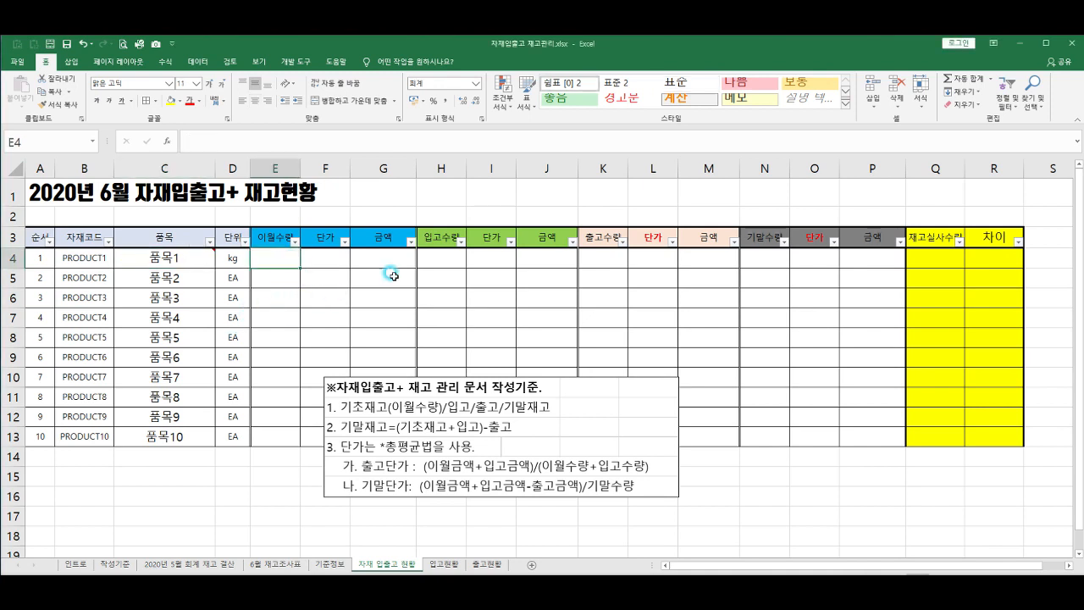
{"action": "left_click_drag", "start_coordinate": [534, 383], "coordinate": [472, 343]}
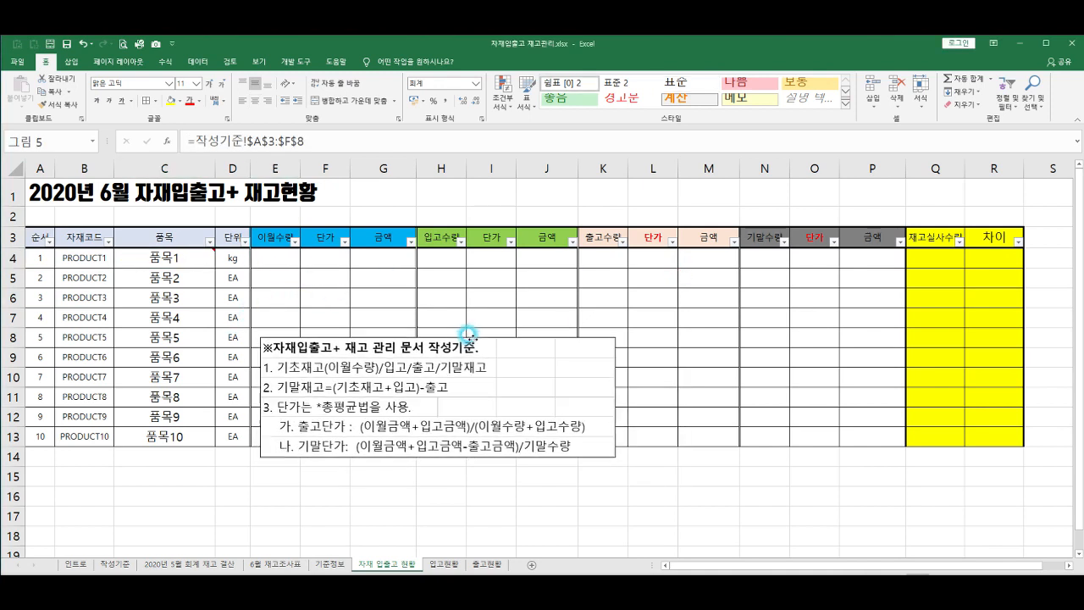
- Enter the closing quantity (기말수량) formula =(E4+H4)-K4 in N4
{"action": "left_click", "coordinate": [749, 258]}
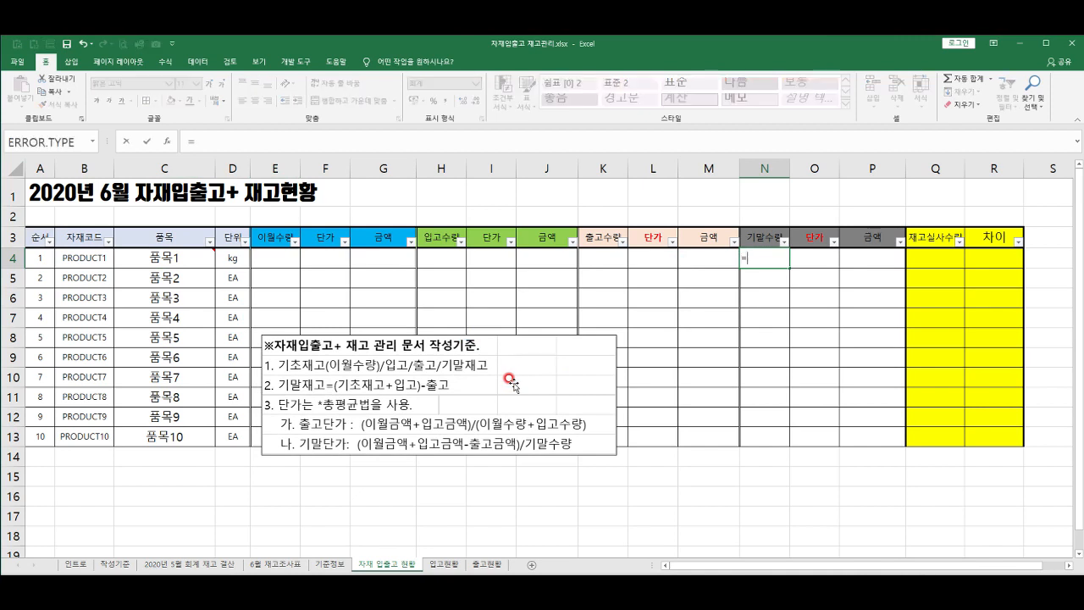
{"action": "type", "text": "=("}
{"action": "left_click", "coordinate": [276, 258]}
{"action": "type", "text": "+"}
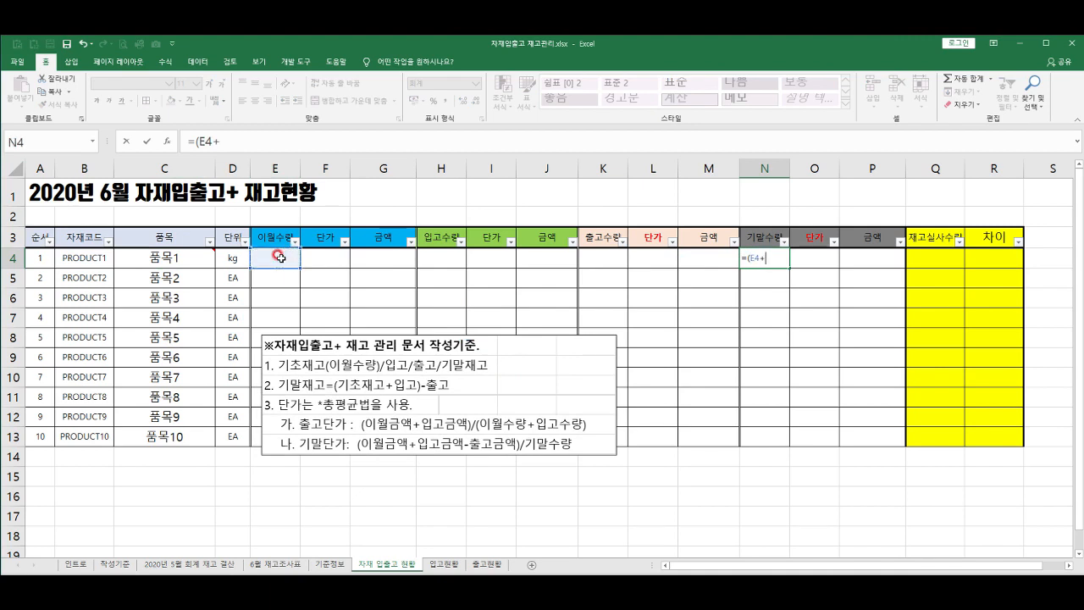
{"action": "left_click", "coordinate": [440, 254]}
{"action": "type", "text": ")-"}
{"action": "left_click", "coordinate": [607, 259]}
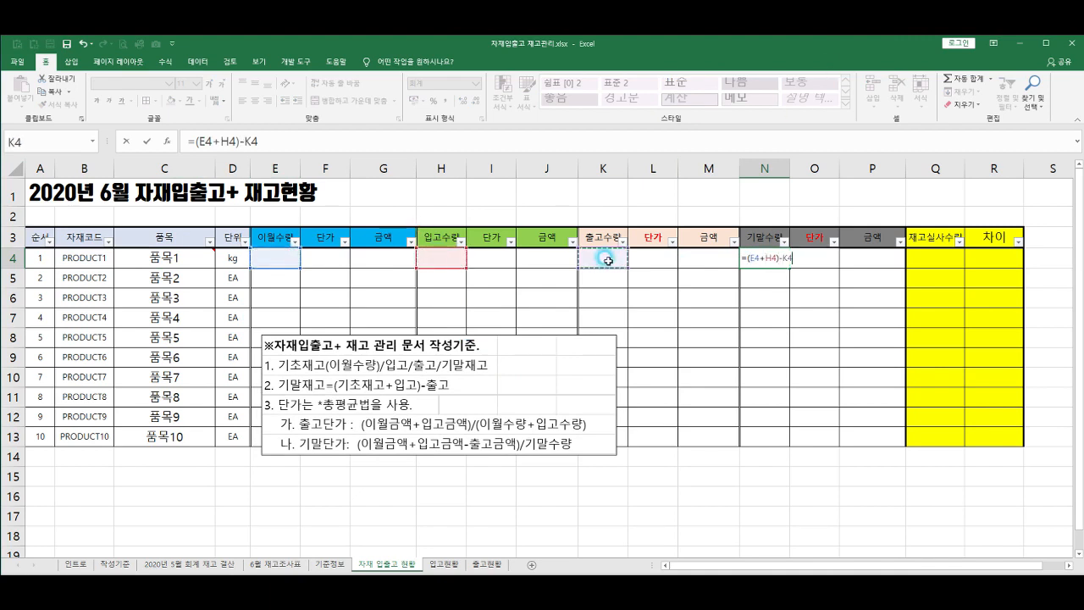
{"action": "key", "text": "Return"}
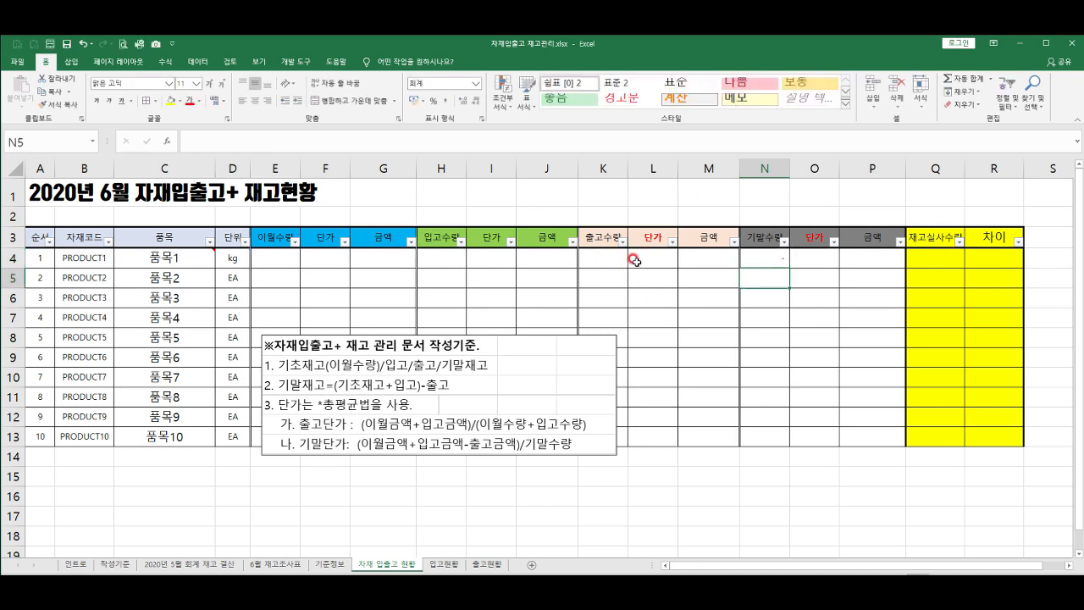
- Enter the issue unit price (출고단가) formula =(G4+J4)/(E4+H4) in L4
{"action": "left_click", "coordinate": [642, 260]}
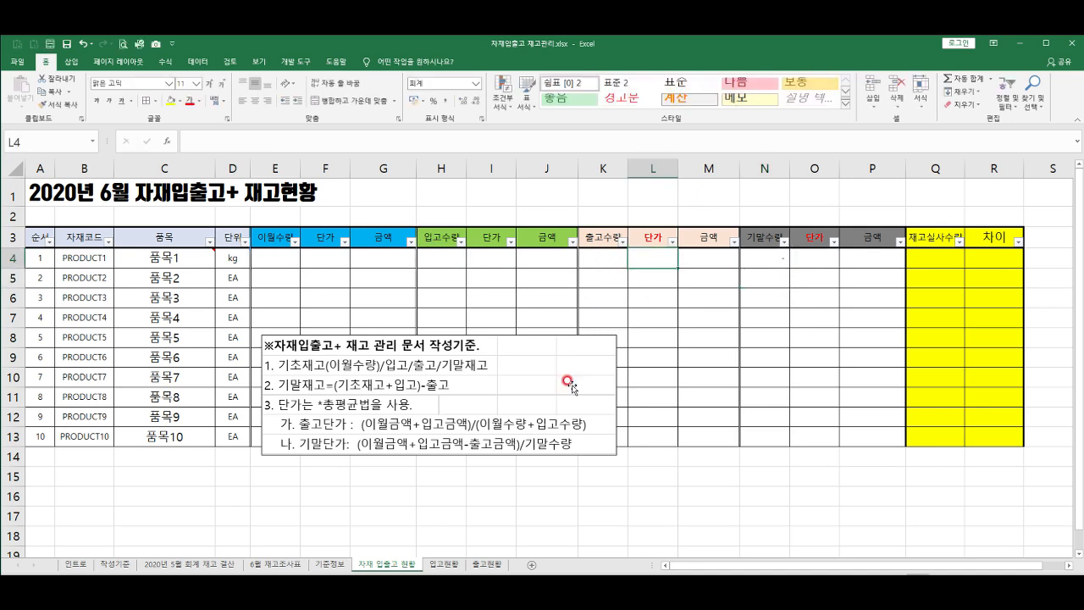
{"action": "type", "text": "=("}
{"action": "left_click", "coordinate": [383, 256]}
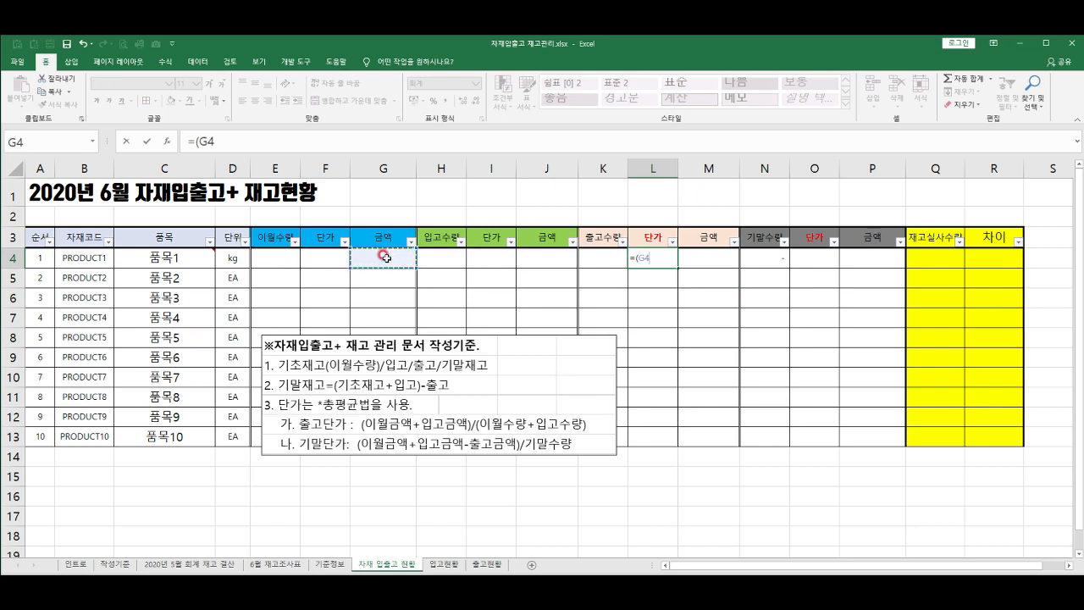
{"action": "type", "text": "+"}
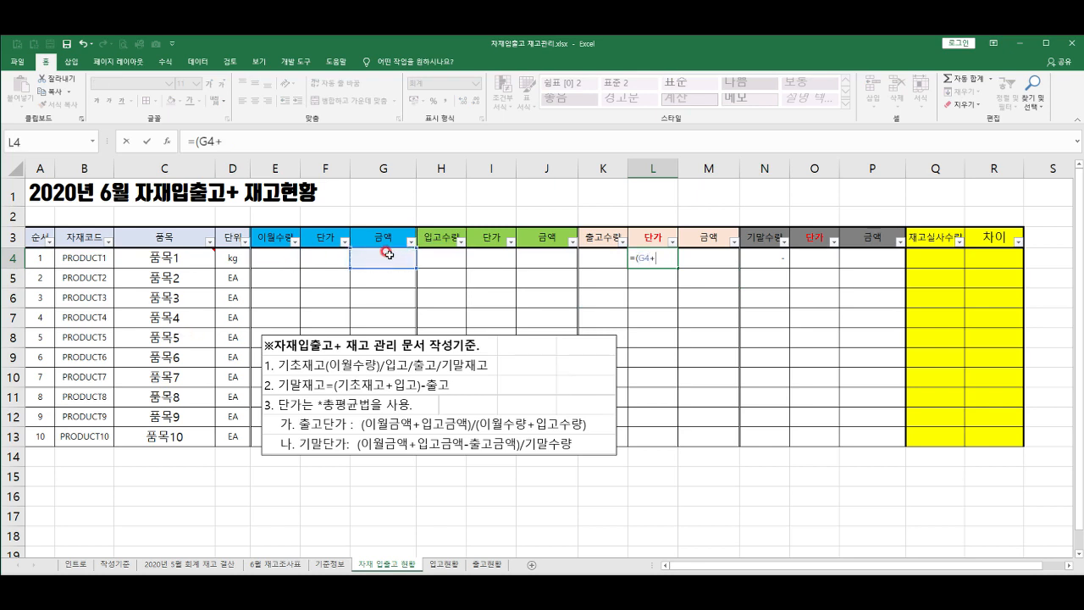
{"action": "left_click", "coordinate": [548, 264]}
{"action": "type", "text": ")/"}
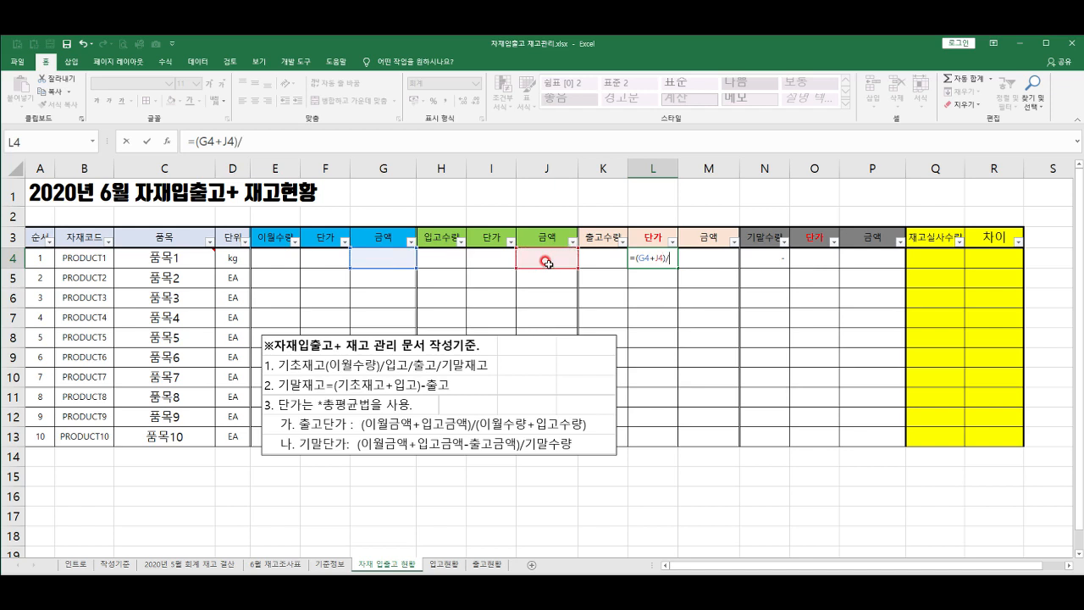
{"action": "type", "text": "("}
{"action": "left_click", "coordinate": [269, 254]}
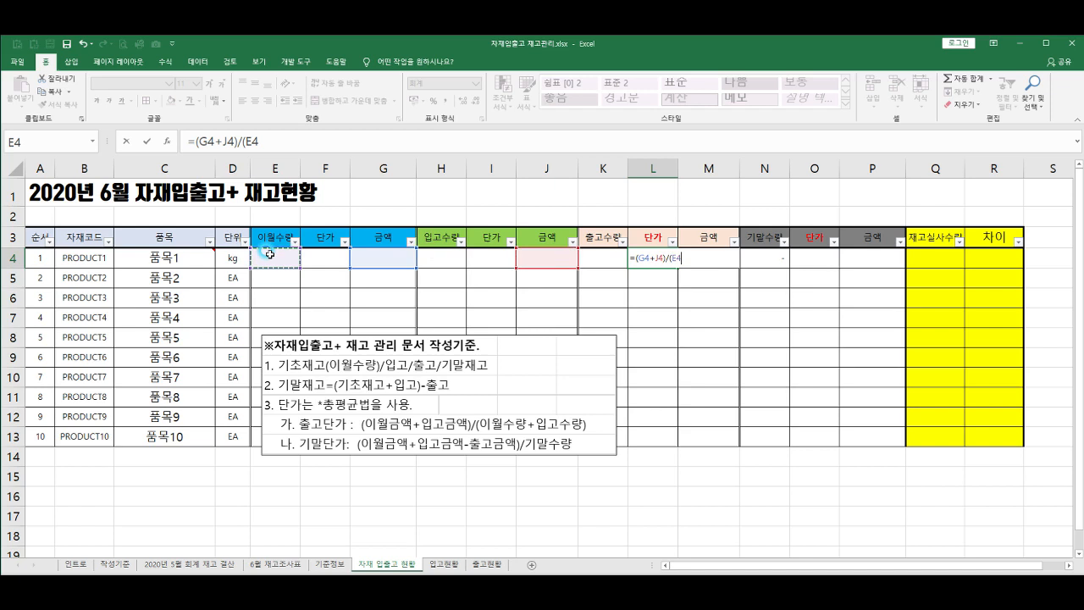
{"action": "type", "text": "+"}
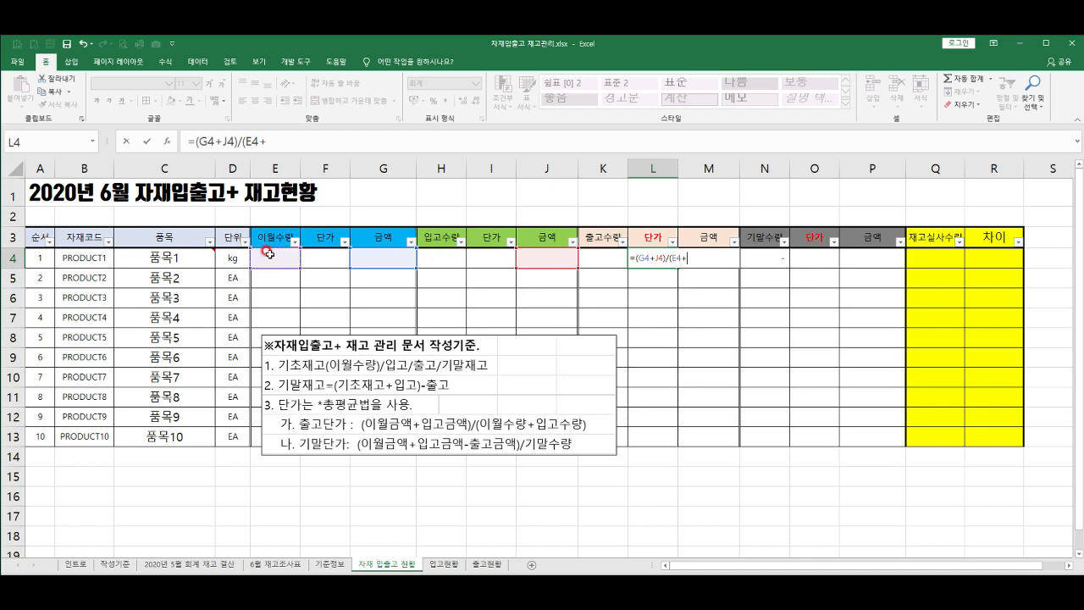
{"action": "left_click", "coordinate": [438, 261]}
{"action": "type", "text": ")"}
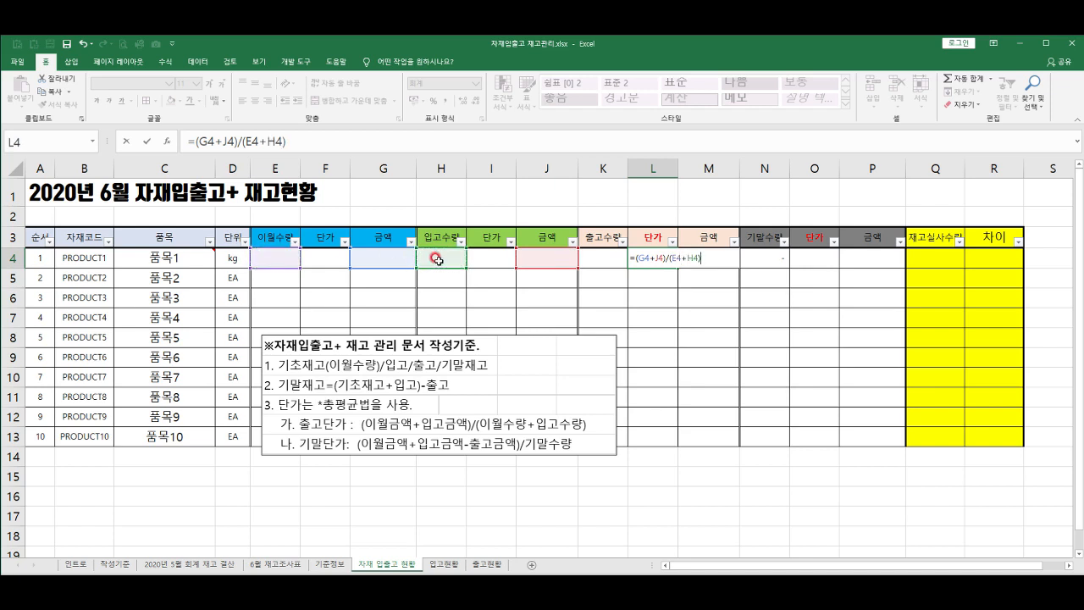
{"action": "key", "text": "Return"}
{"action": "left_click", "coordinate": [657, 259]}
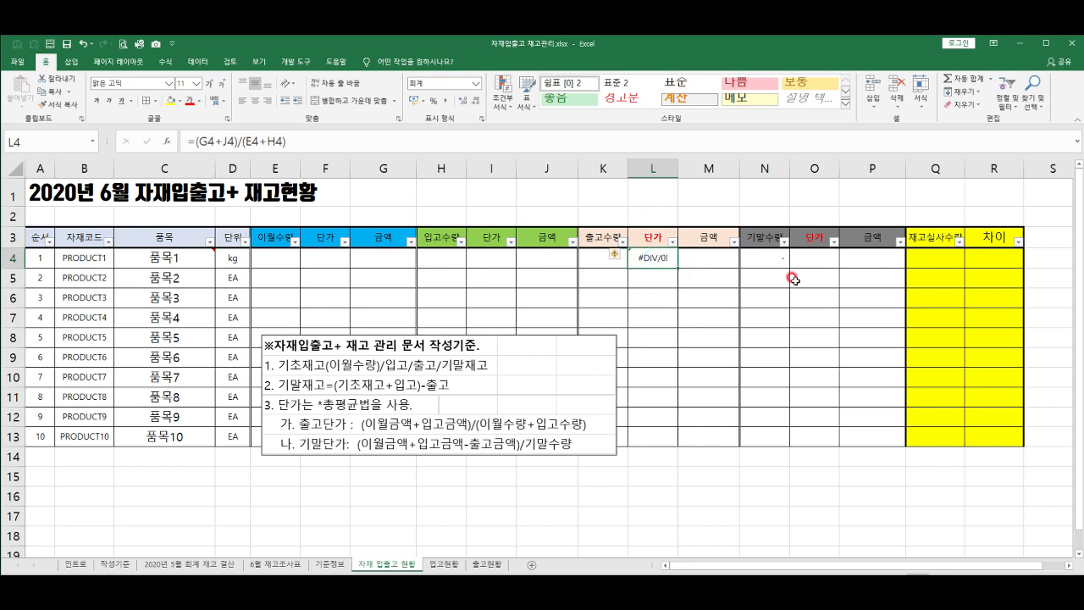
- Enter the closing unit price (기말단가) formula =(G4+J4-M4)/N4 in O4
{"action": "left_click", "coordinate": [816, 260]}
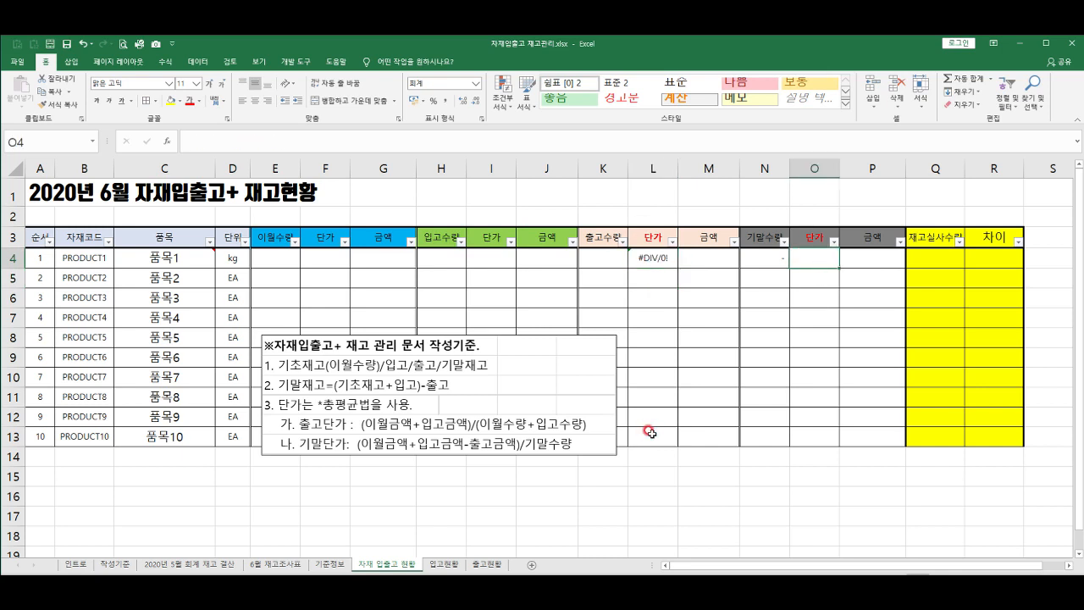
{"action": "type", "text": "=("}
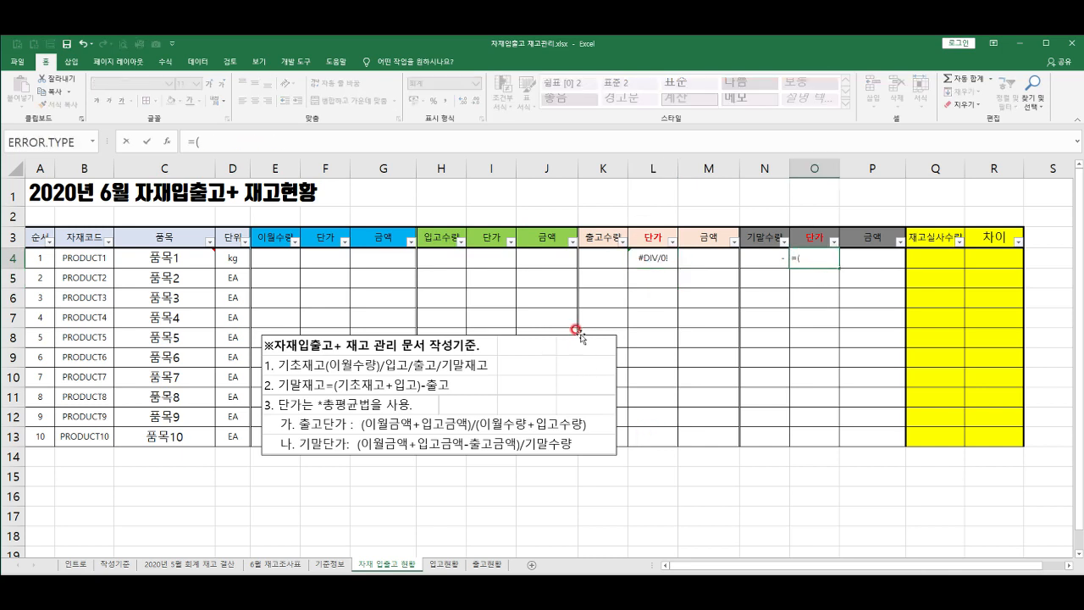
{"action": "left_click", "coordinate": [399, 253]}
{"action": "type", "text": "+"}
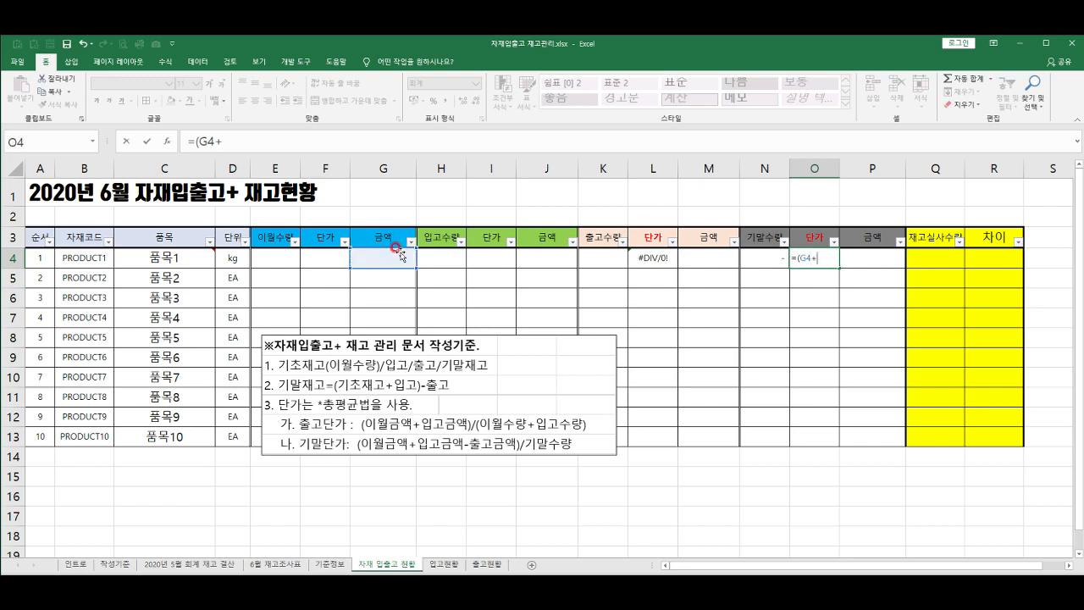
{"action": "left_click", "coordinate": [552, 258]}
{"action": "type", "text": "-"}
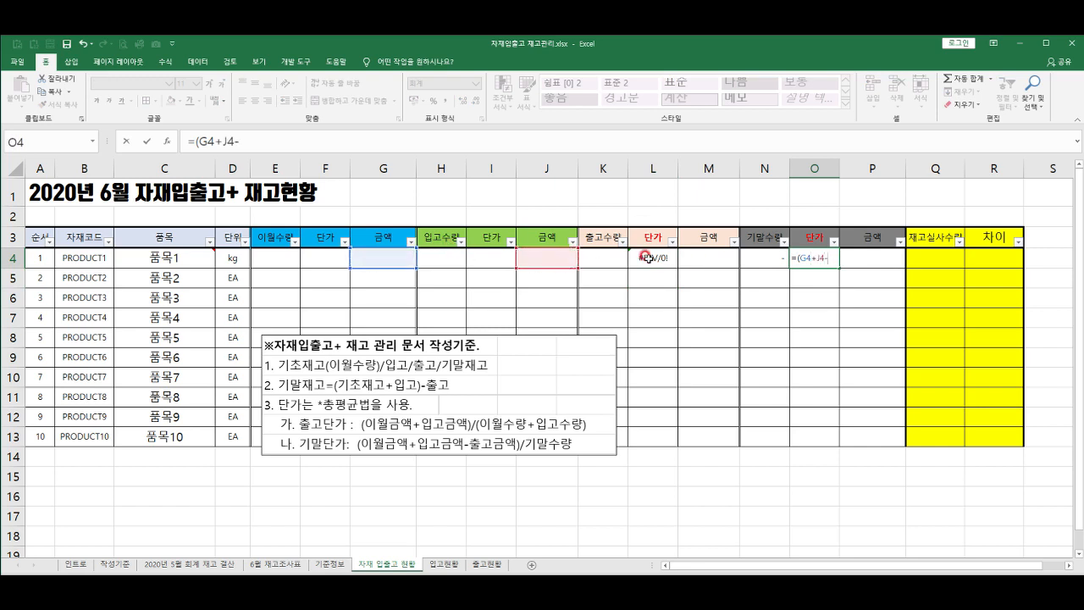
{"action": "left_click", "coordinate": [706, 258]}
{"action": "type", "text": ")/"}
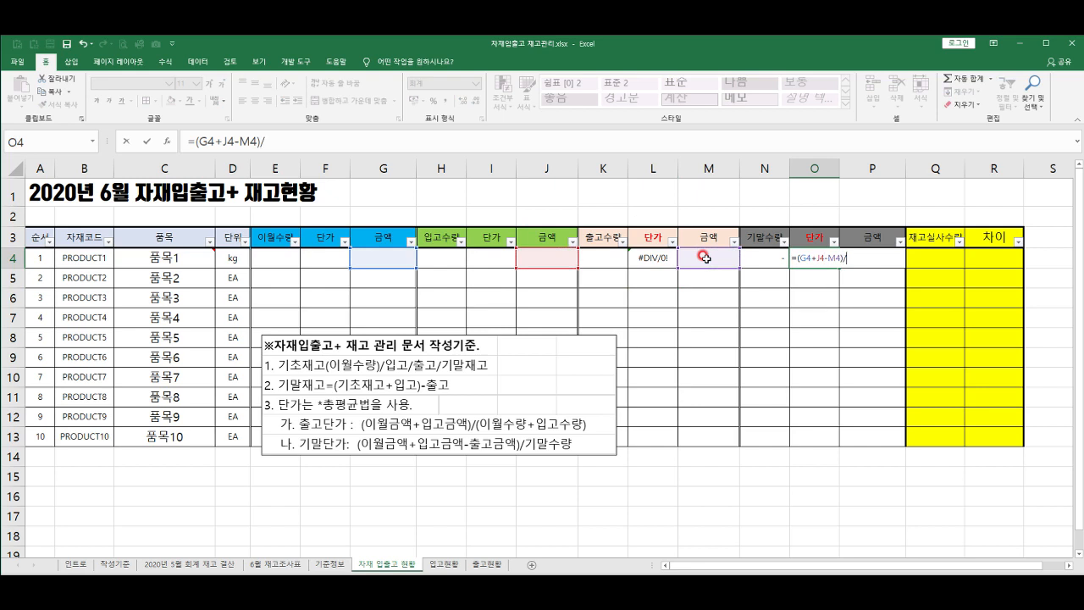
{"action": "left_click", "coordinate": [775, 256]}
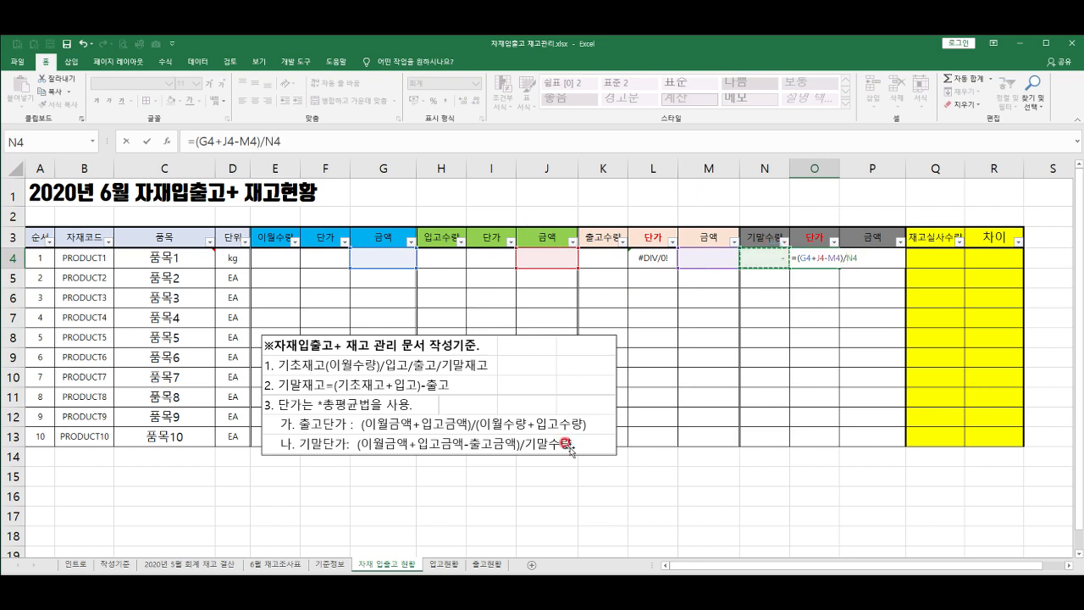
{"action": "key", "text": "Return"}
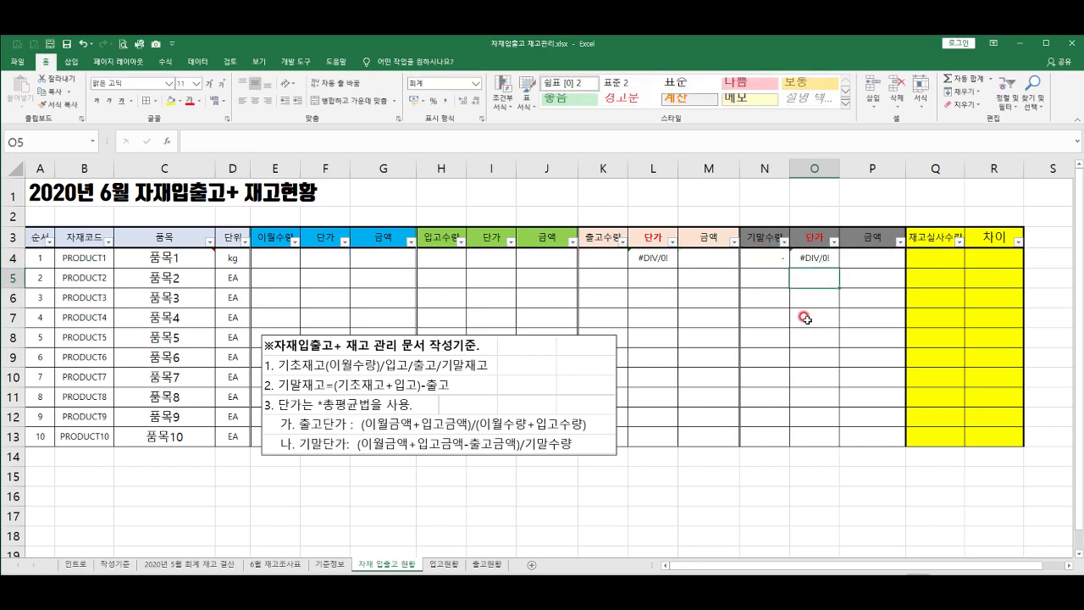
- Enter the amount (금액) formula =E4*F4 in G4 and the matching quantity-times-unit-price formulas in J4, M4 and P4
{"action": "left_click", "coordinate": [380, 255]}
{"action": "type", "text": "="}
{"action": "key", "text": "Left"}
{"action": "key", "text": "Left"}
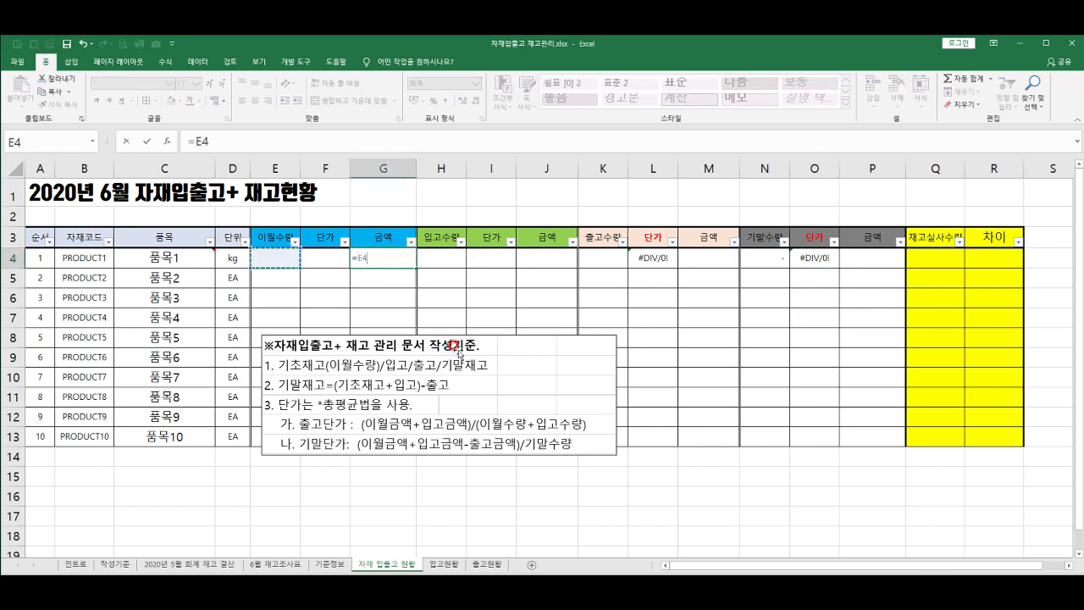
{"action": "type", "text": "*"}
{"action": "key", "text": "Left"}
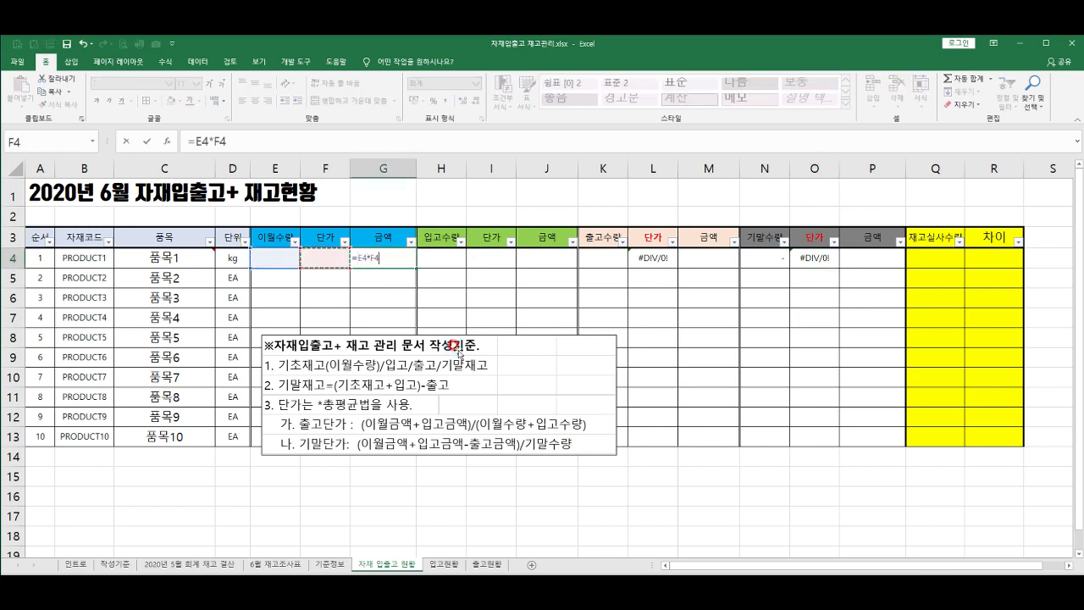
{"action": "key", "text": "Return"}
{"action": "left_click", "coordinate": [872, 278]}
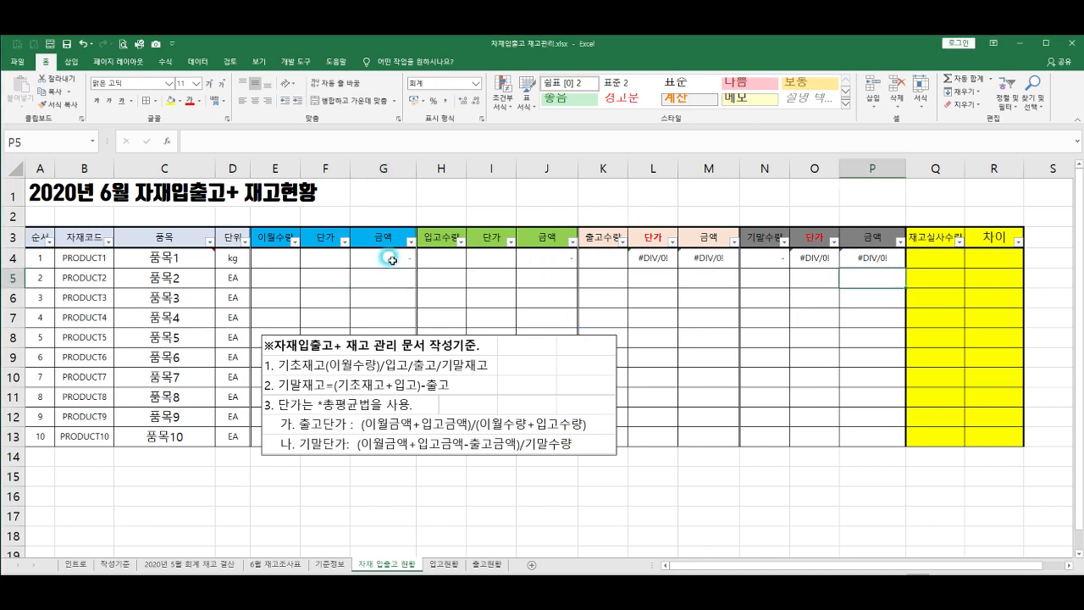
- Fill the row 4 formulas in E4:P4 down through row 13 without copying the formatting
{"action": "left_click_drag", "start_coordinate": [275, 257], "coordinate": [892, 444]}
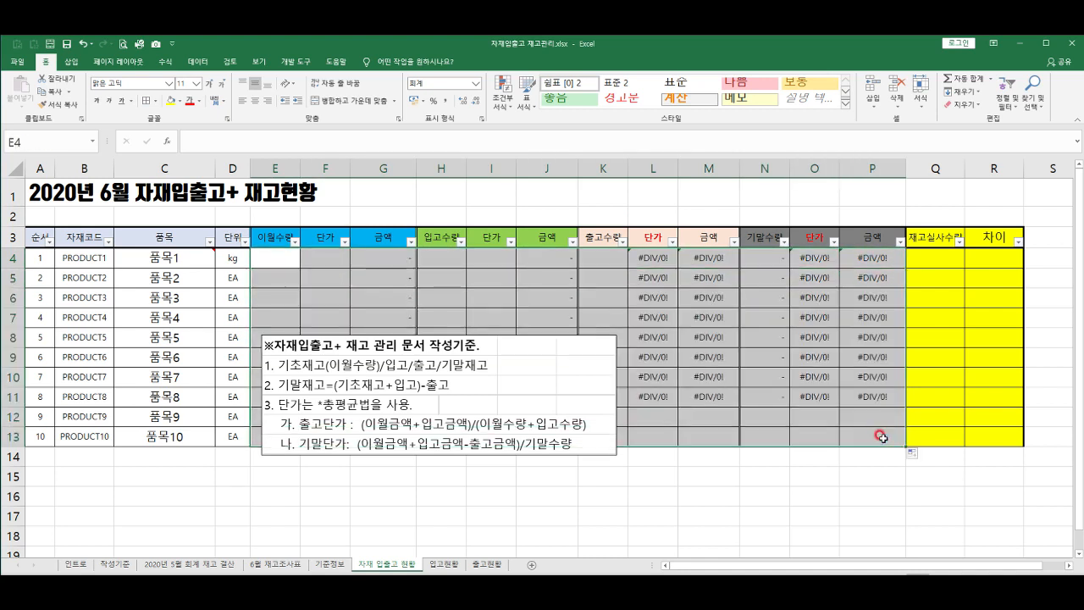
{"action": "left_click", "coordinate": [915, 454]}
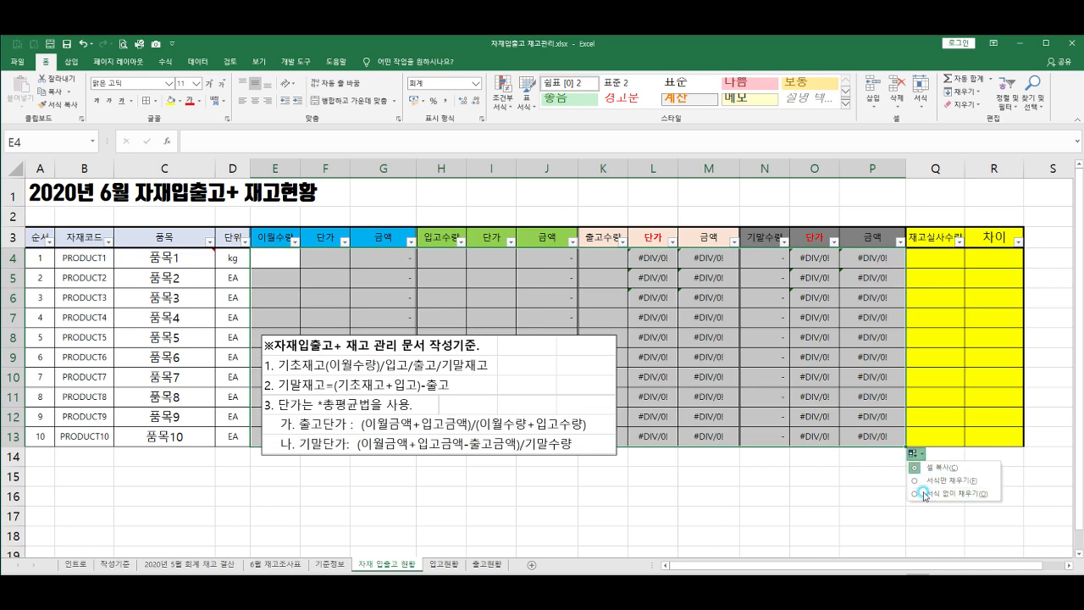
{"action": "left_click", "coordinate": [941, 493]}
{"action": "left_click", "coordinate": [765, 296]}
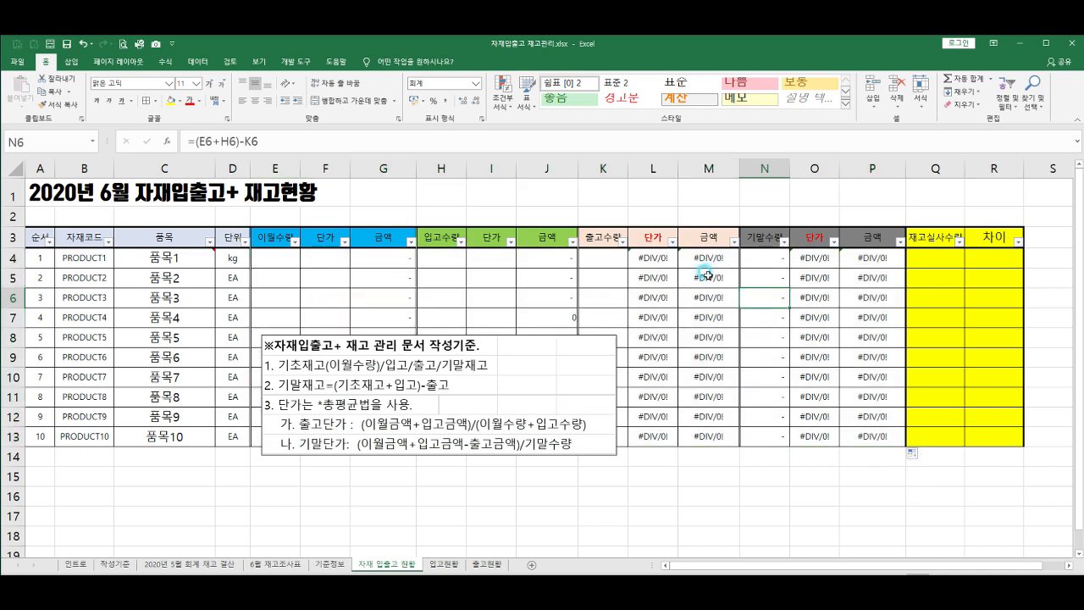
- Wrap the issue unit price formula in L4 with IFERROR, making it =IFERROR((G4+J4)/(E4+H4),0)
{"action": "left_click", "coordinate": [654, 261]}
{"action": "left_click", "coordinate": [810, 257]}
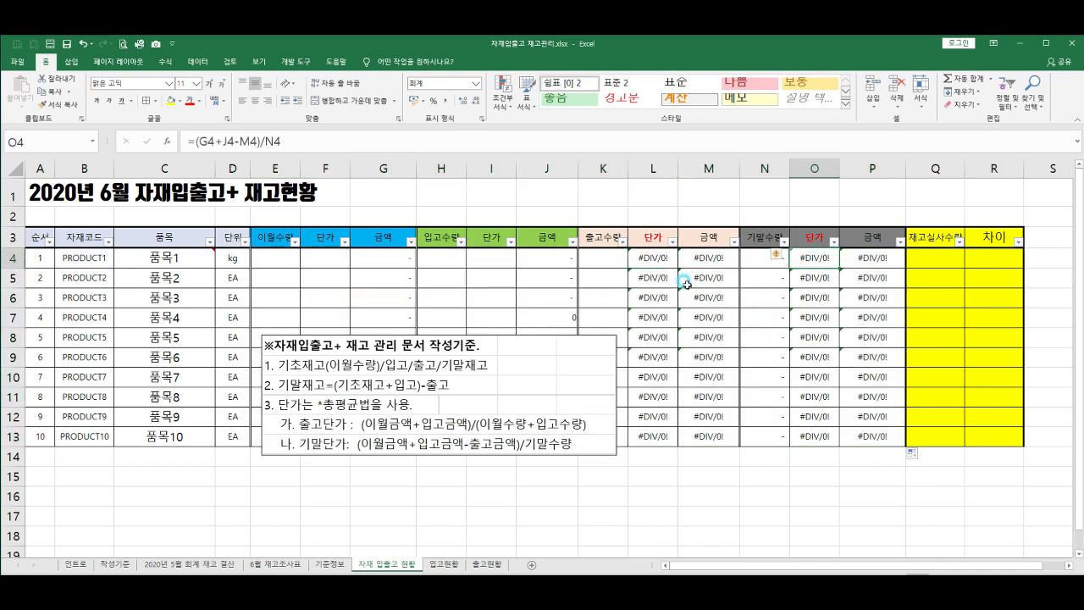
{"action": "left_click", "coordinate": [660, 263]}
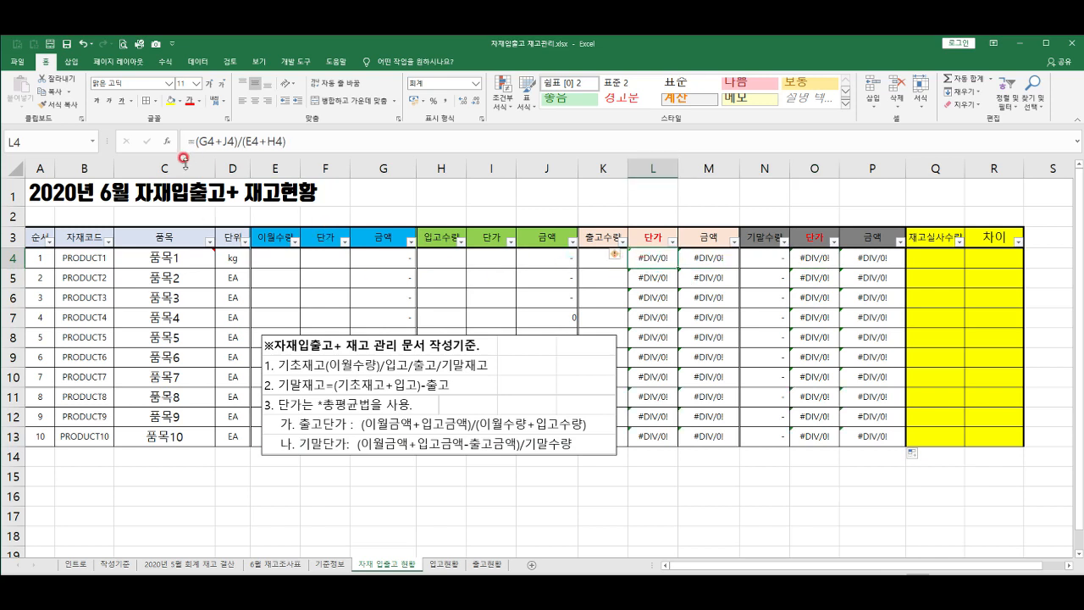
{"action": "key", "text": "super+plus"}
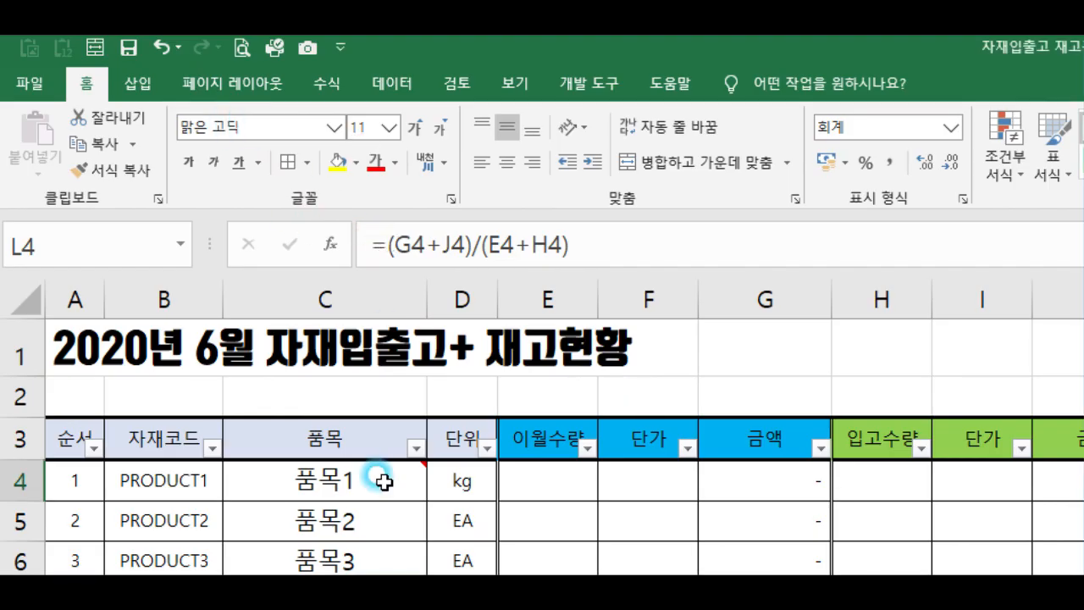
{"action": "left_click", "coordinate": [383, 245]}
{"action": "type", "text": "i"}
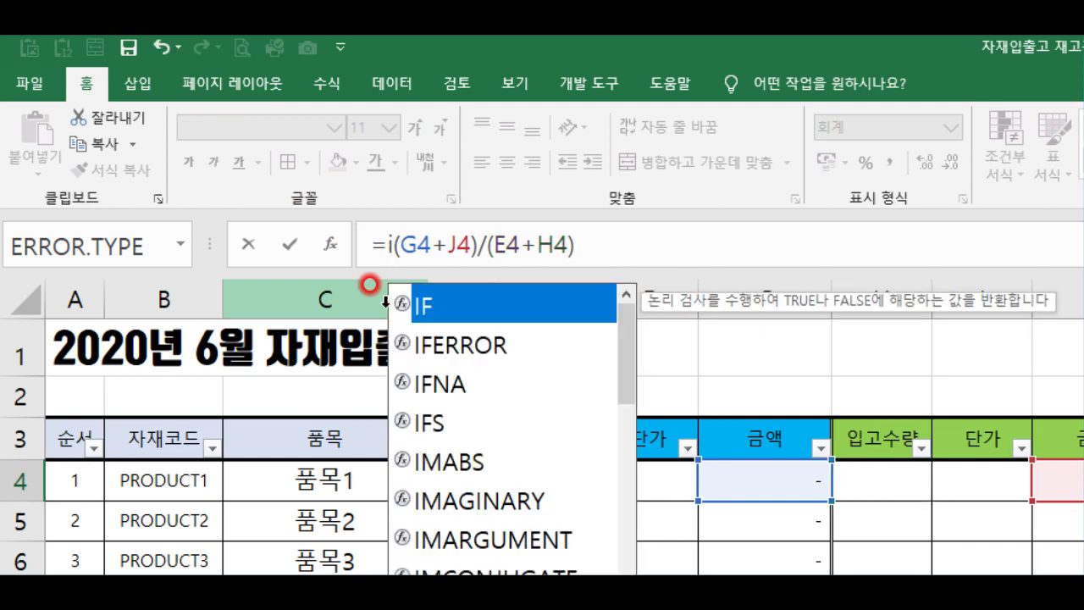
{"action": "double_click", "coordinate": [442, 342]}
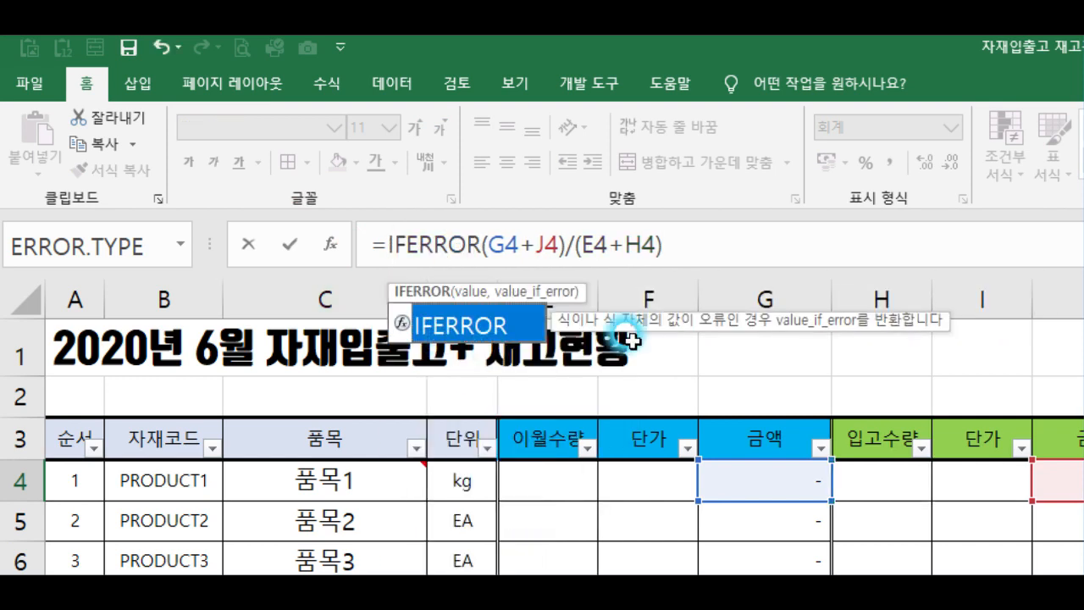
{"action": "left_click", "coordinate": [473, 243]}
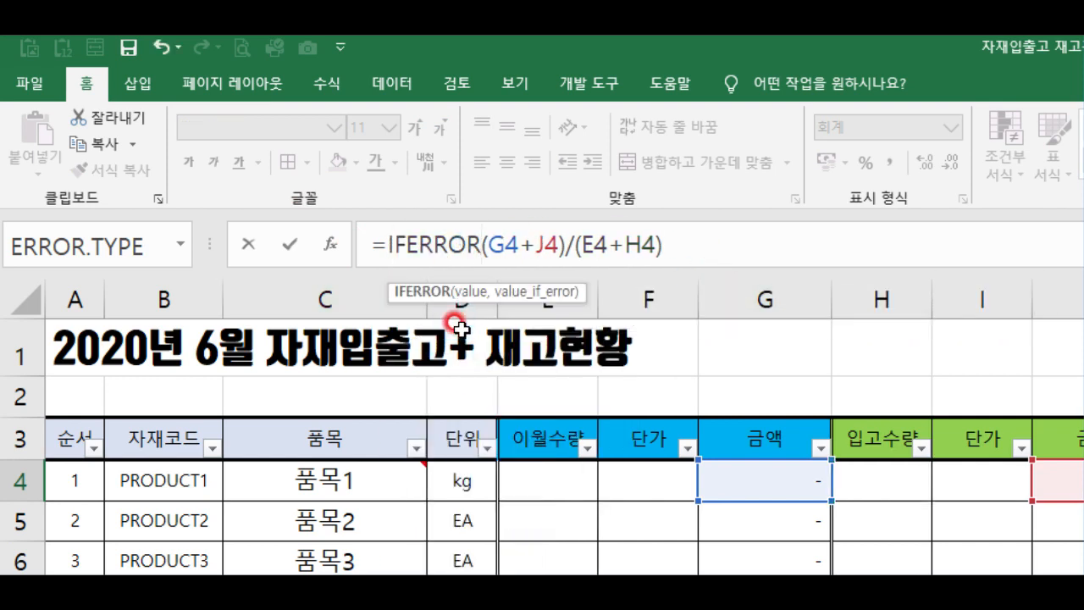
{"action": "type", "text": "("}
{"action": "left_click", "coordinate": [743, 244]}
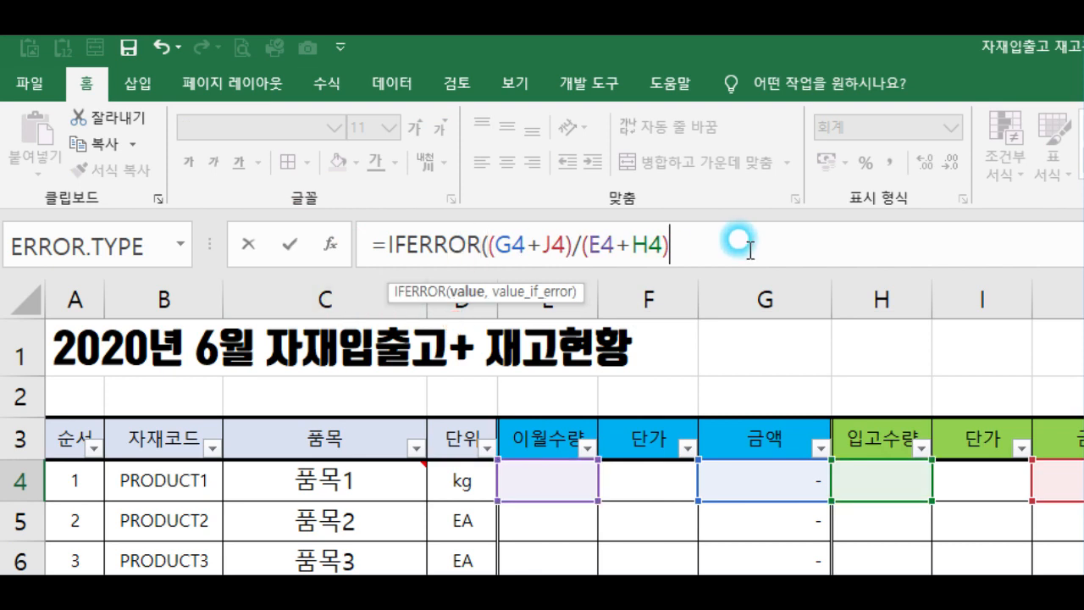
{"action": "type", "text": ",0)"}
{"action": "key", "text": "Return"}
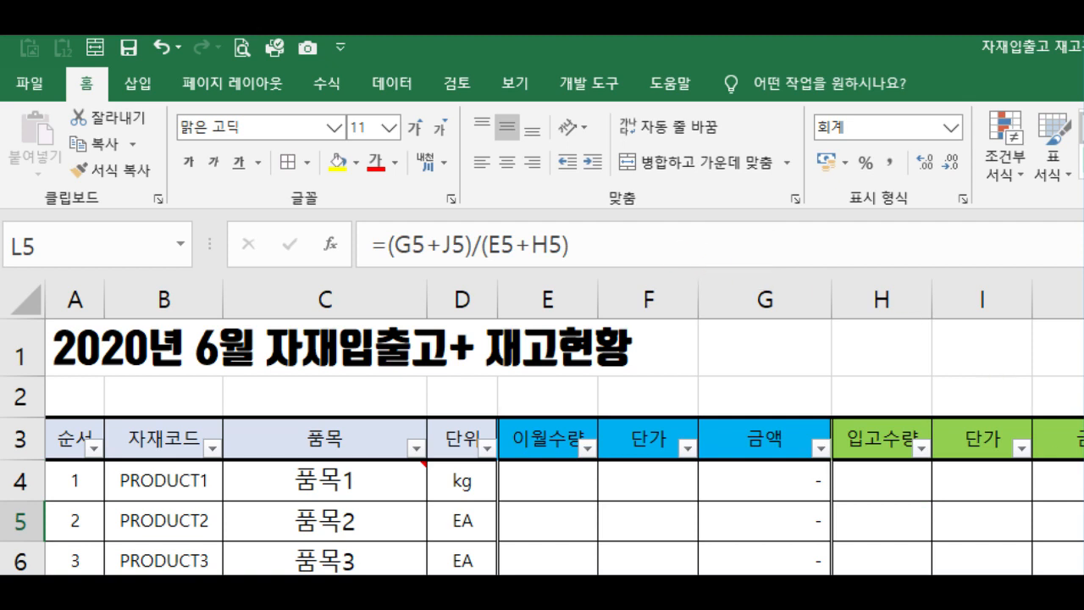
- Wrap the closing unit price formula in O4 with IFERROR, making it =IFERROR((G4+J4-M4)/N4,0)
{"action": "left_click", "coordinate": [1083, 480]}
{"action": "left_click", "coordinate": [382, 235]}
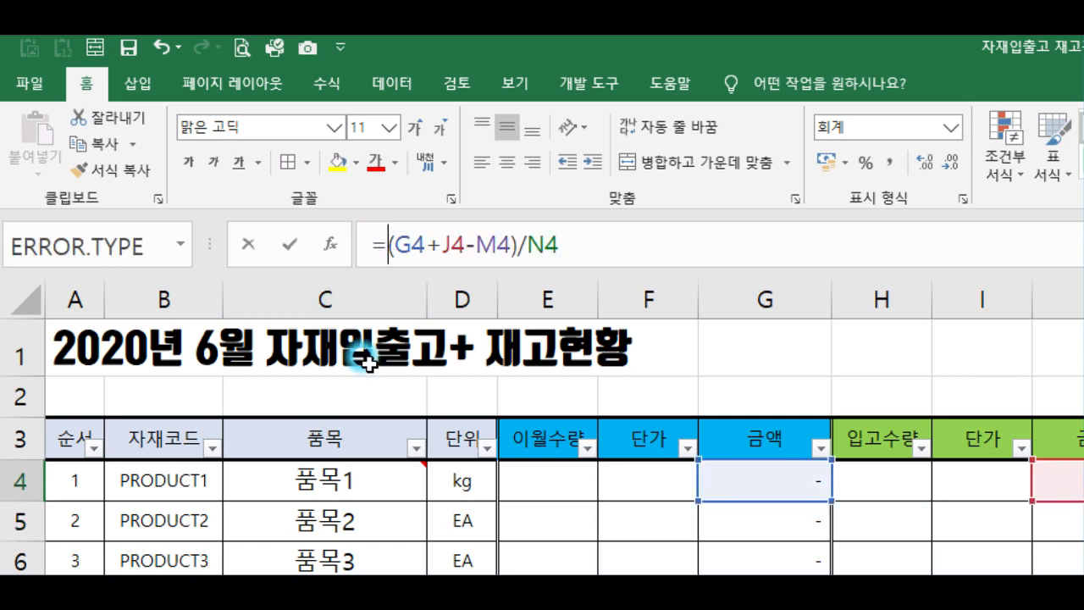
{"action": "type", "text": "i"}
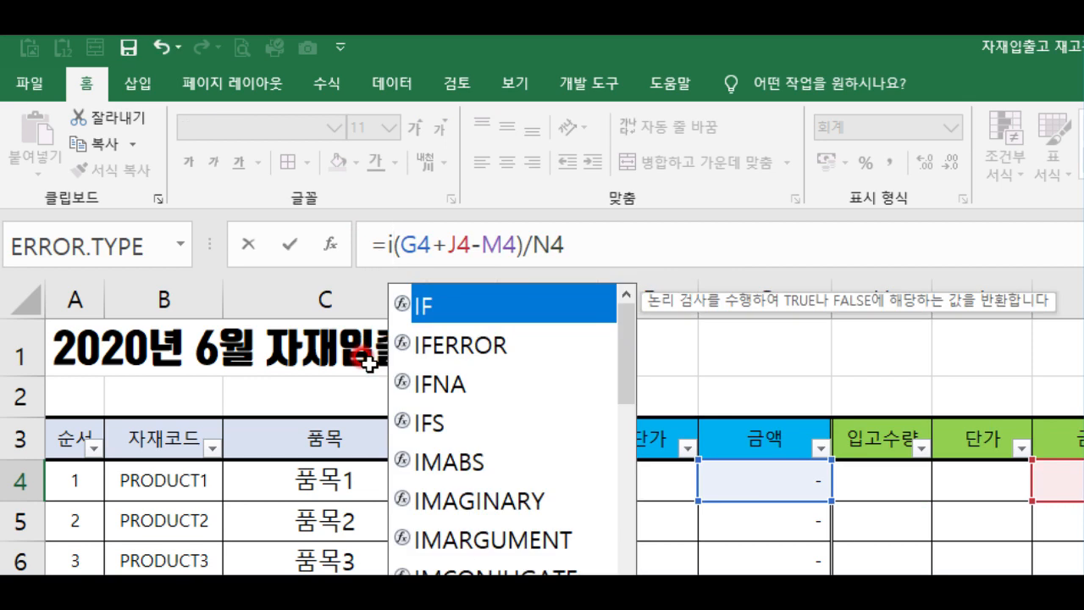
{"action": "double_click", "coordinate": [498, 343]}
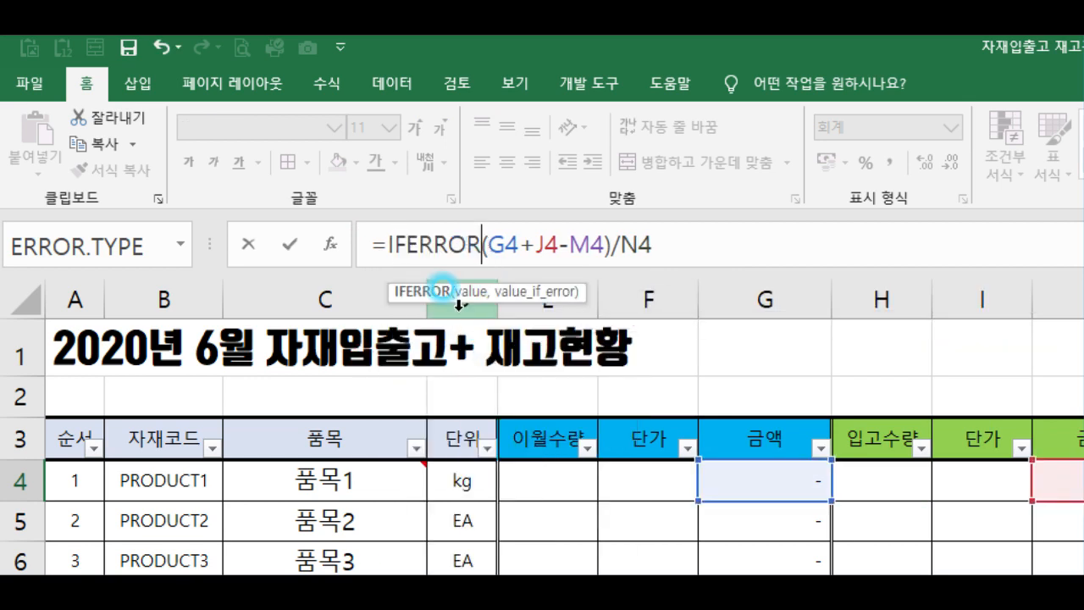
{"action": "type", "text": "("}
{"action": "left_click", "coordinate": [725, 253]}
{"action": "type", "text": ",0"}
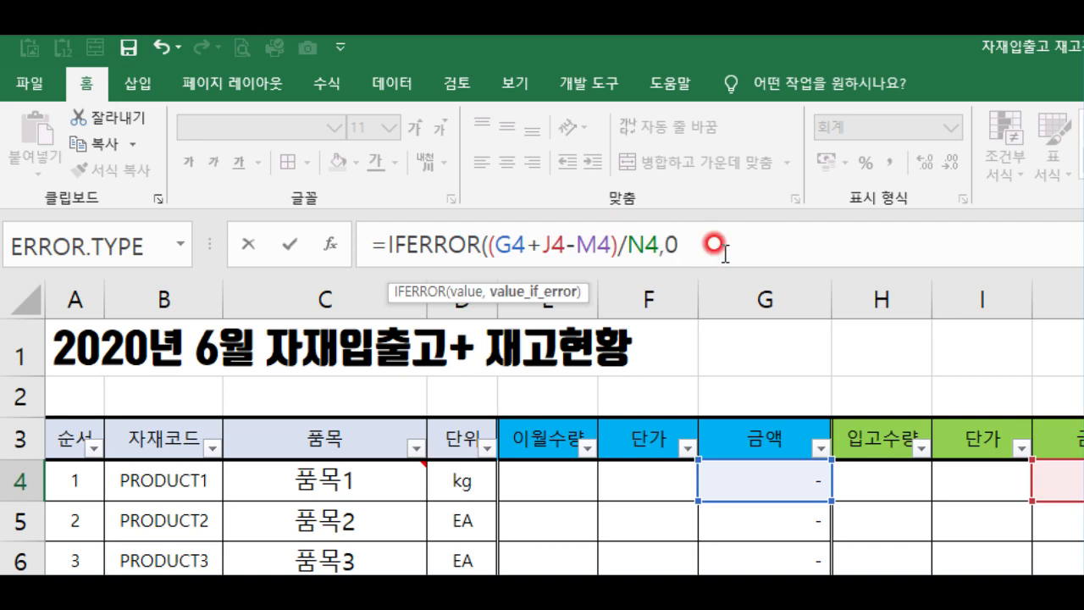
{"action": "type", "text": ")"}
{"action": "key", "text": "Return"}
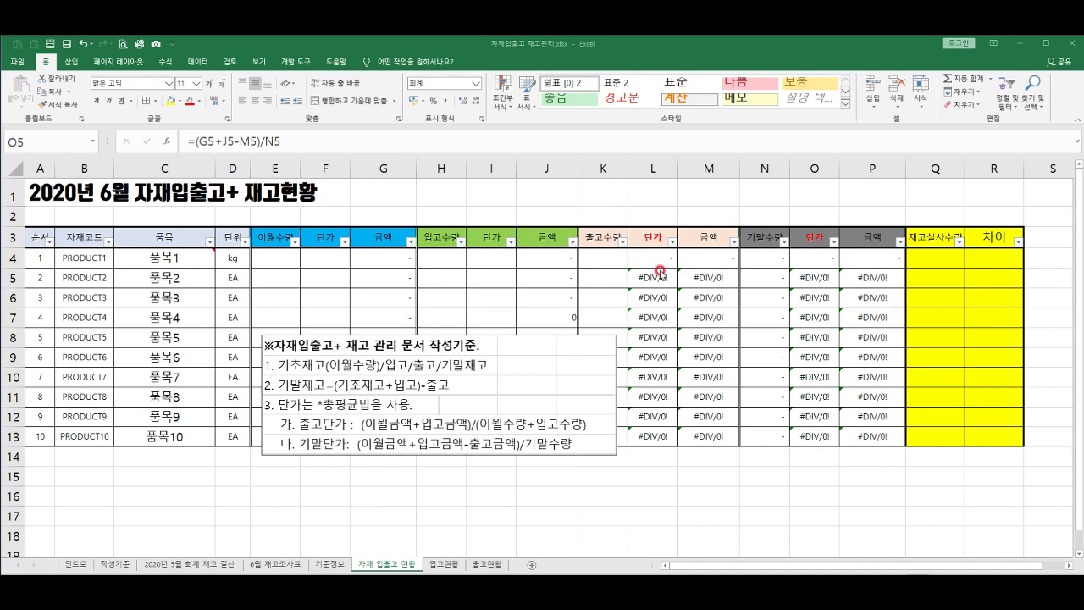
- Fill the IFERROR formulas in L4 and O4 down their columns through row 13
{"action": "left_click", "coordinate": [654, 259]}
{"action": "left_click_drag", "start_coordinate": [671, 272], "coordinate": [666, 438]}
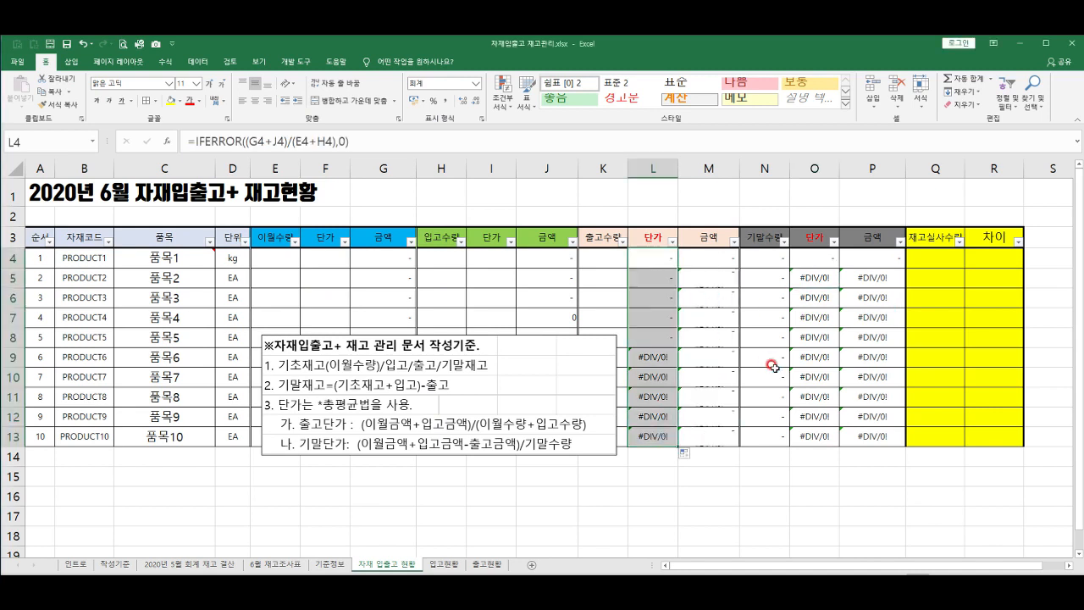
{"action": "left_click", "coordinate": [812, 263]}
{"action": "left_click_drag", "start_coordinate": [838, 267], "coordinate": [788, 414]}
- Delete the linked criteria picture covering the lower part of the stock table
{"action": "left_click", "coordinate": [459, 348]}
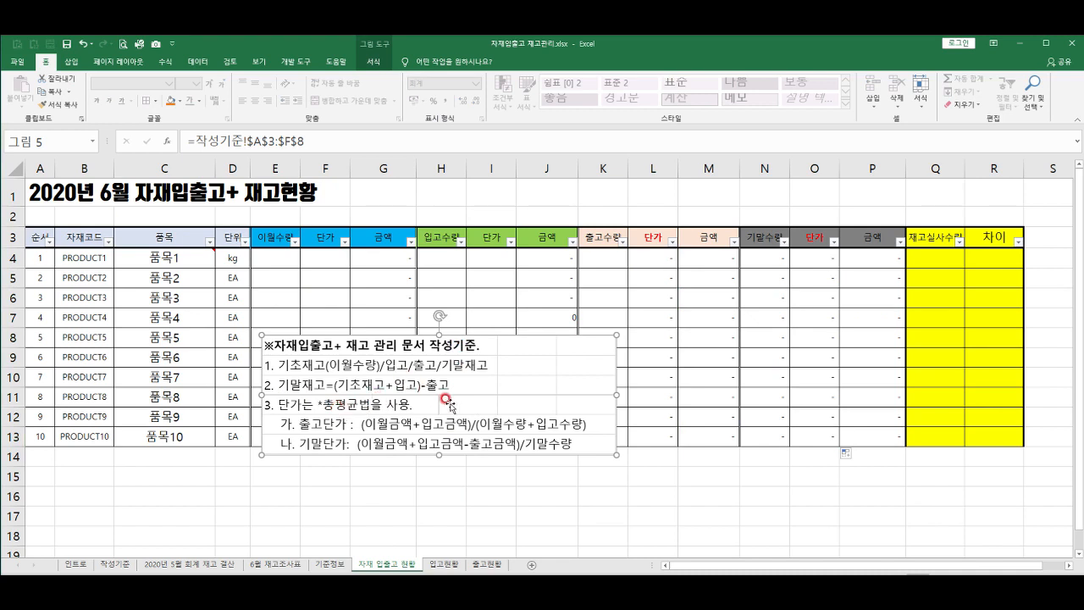
{"action": "key", "text": "Delete"}
{"action": "left_click", "coordinate": [428, 381]}
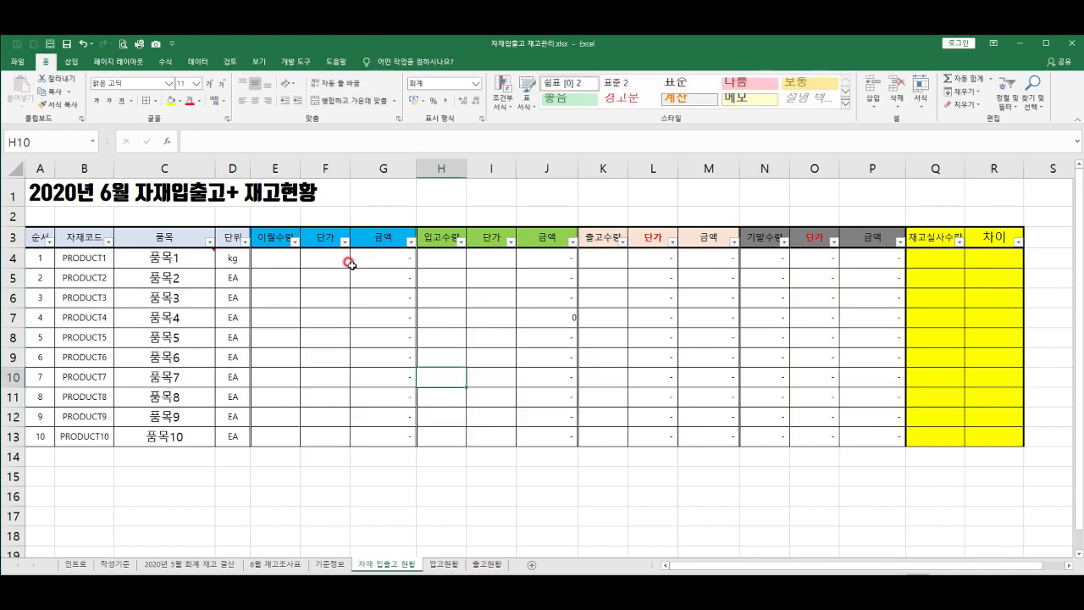
{"action": "left_click", "coordinate": [271, 254]}
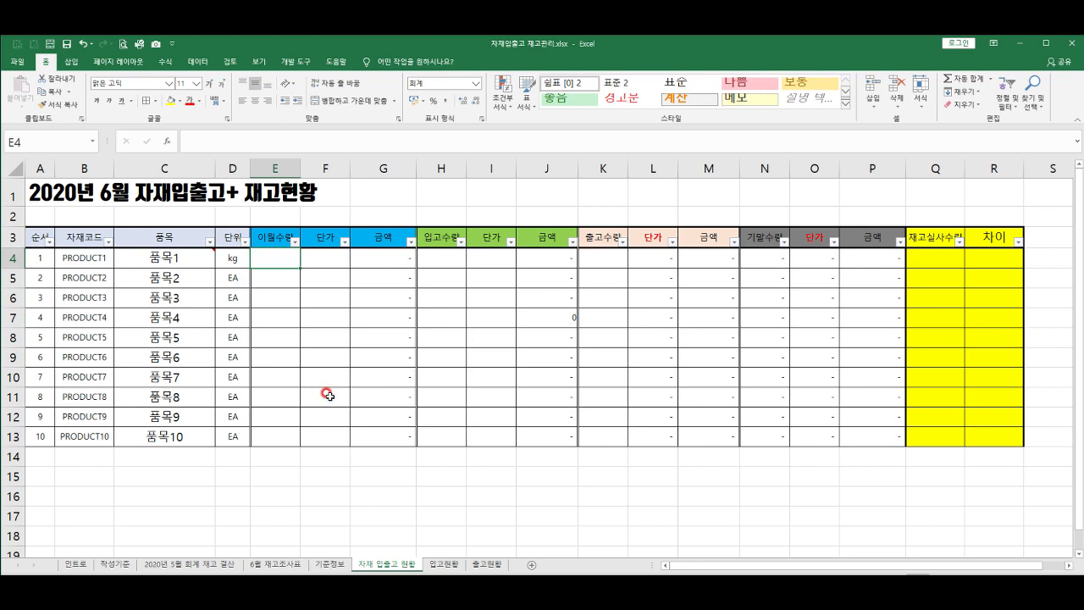
{"action": "type", "text": "="}
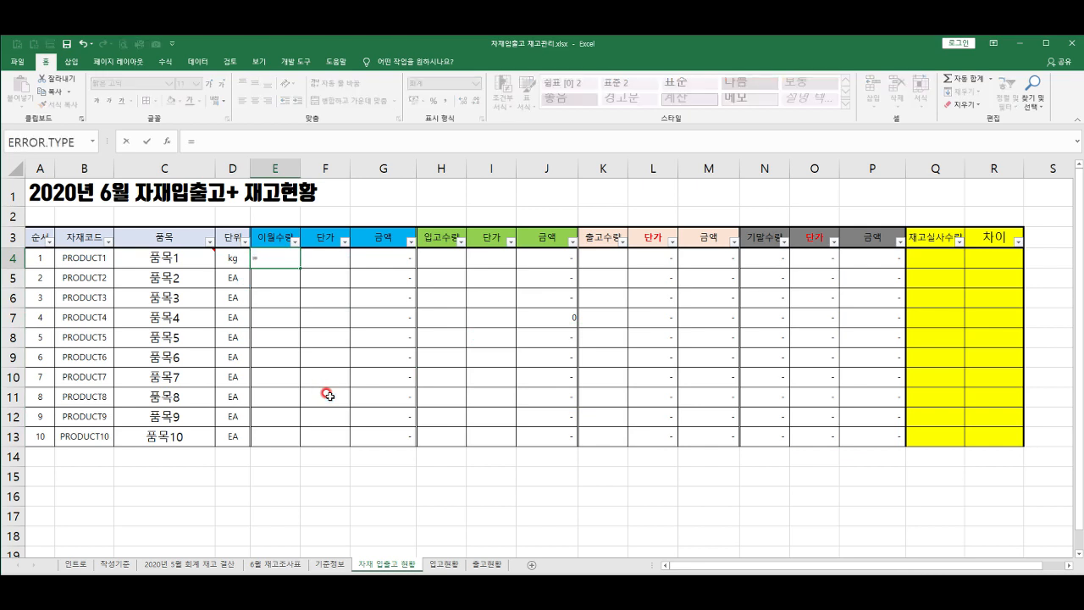
{"action": "key", "text": "Escape"}
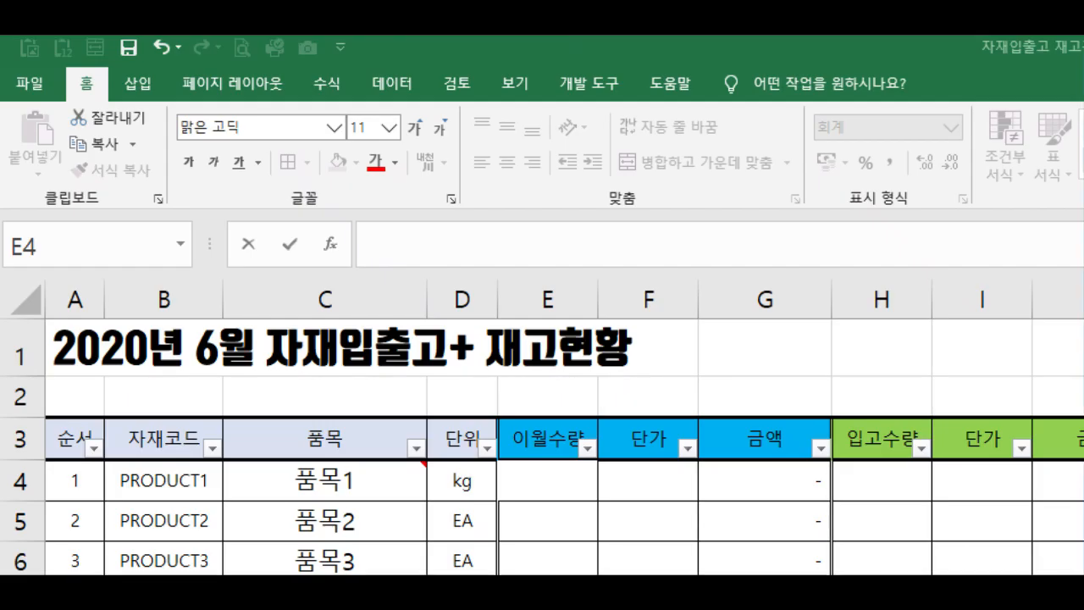
- Begin a VLOOKUP formula in carry-over quantity cell E4 with the material code reference $B4 as the lookup value
{"action": "left_click", "coordinate": [534, 470]}
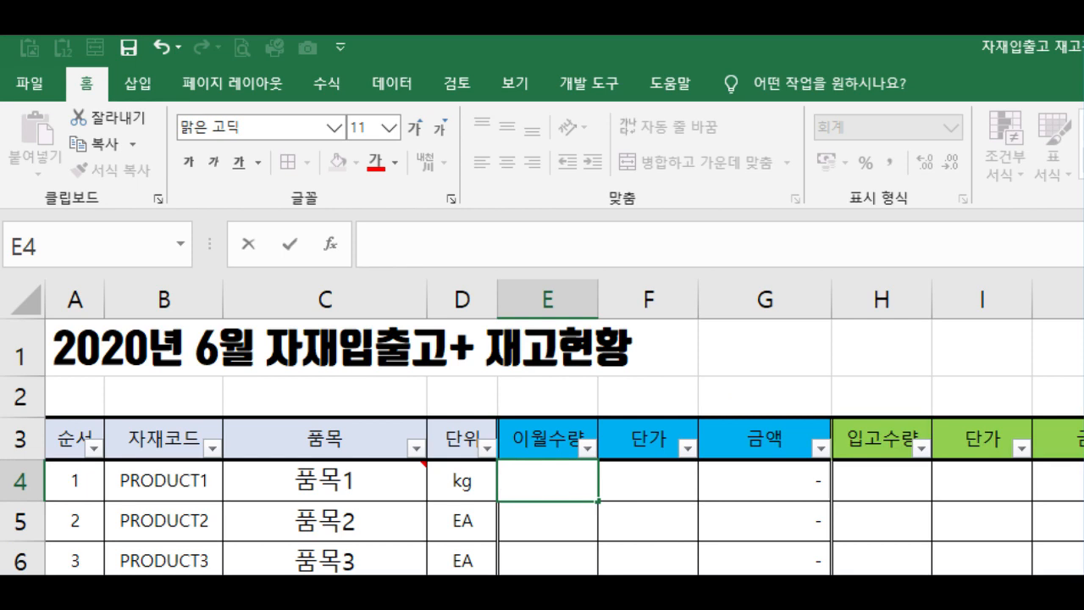
{"action": "type", "text": "=vl"}
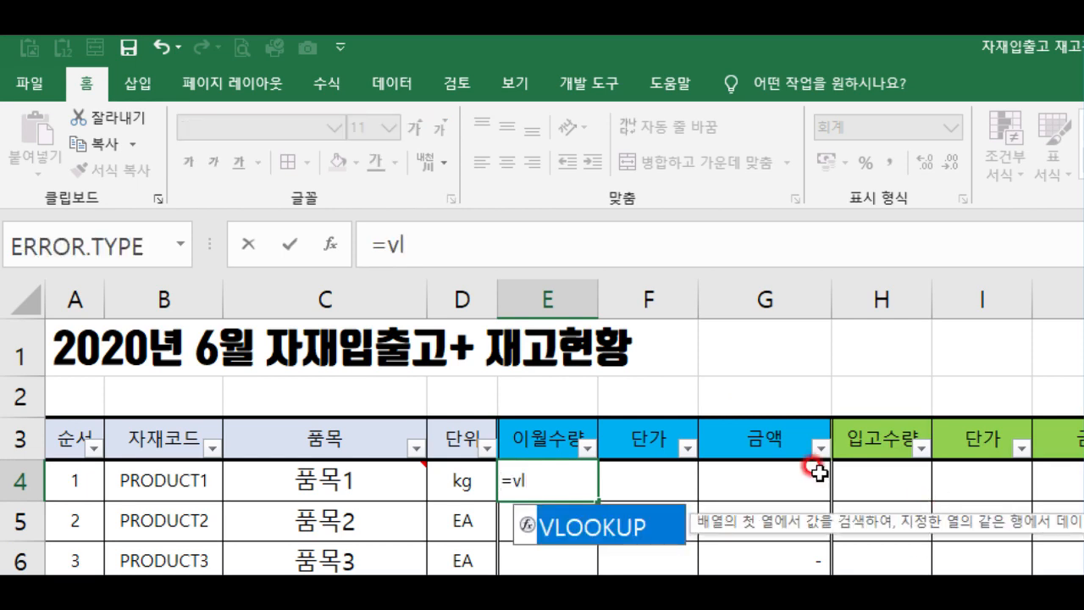
{"action": "double_click", "coordinate": [617, 532]}
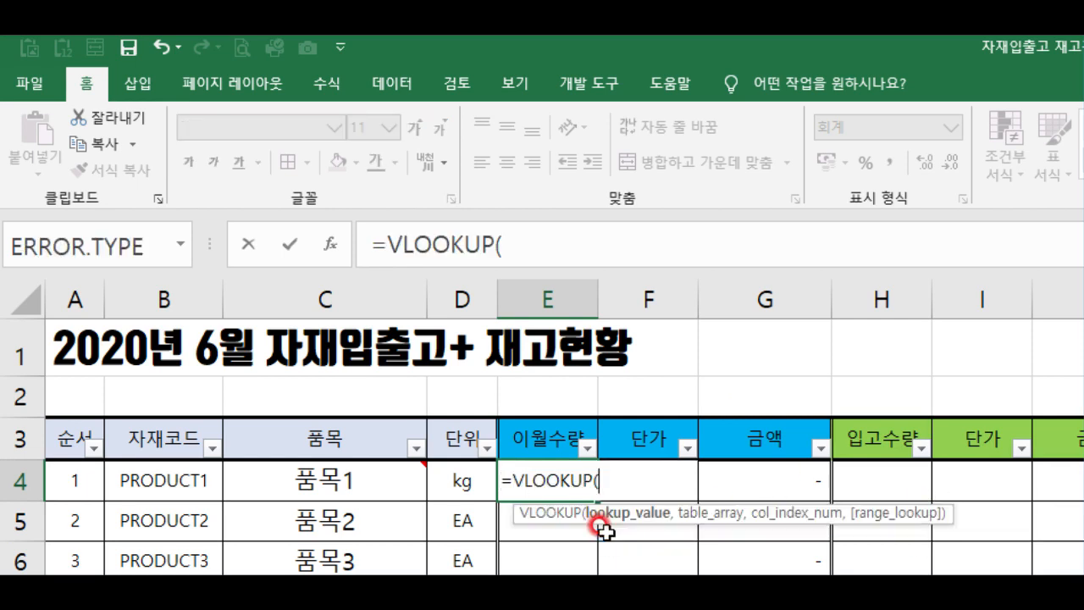
{"action": "left_click", "coordinate": [199, 485]}
{"action": "key", "text": "F4"}
{"action": "key", "text": "F4"}
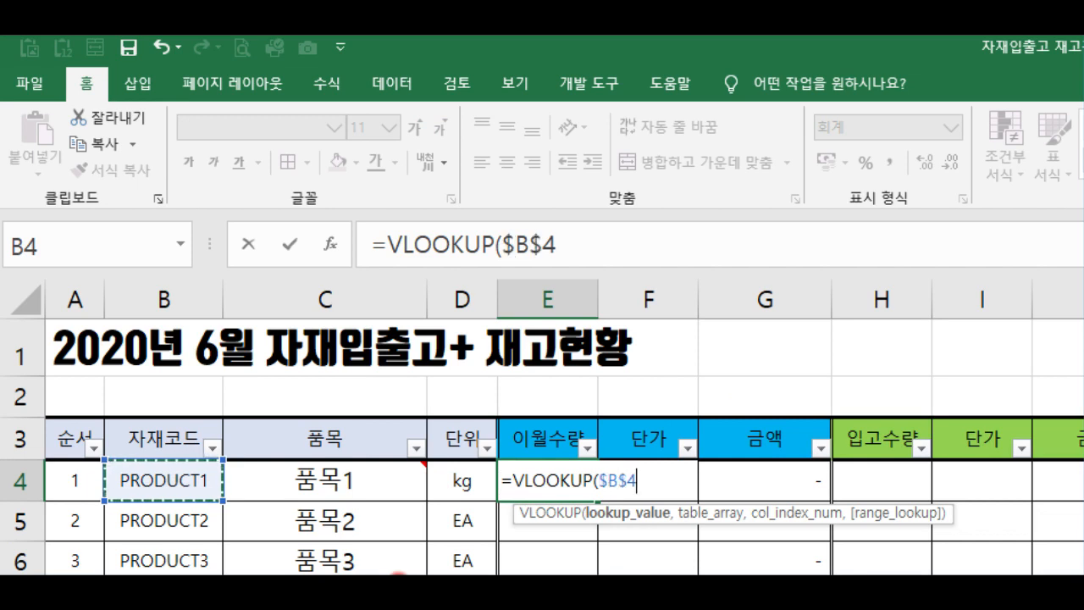
{"action": "key", "text": "F4"}
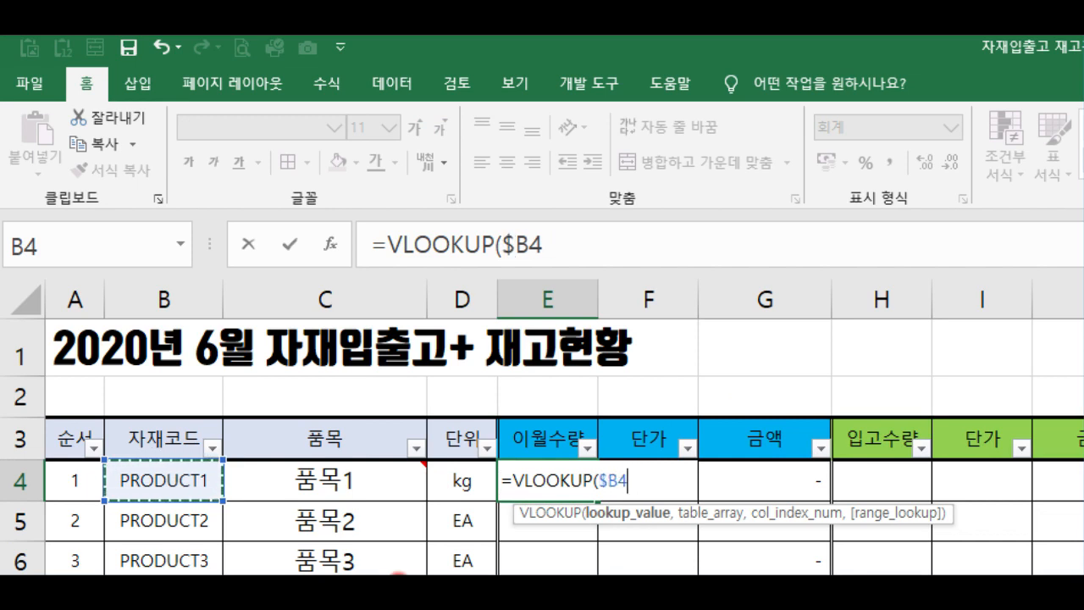
{"action": "type", "text": ","}
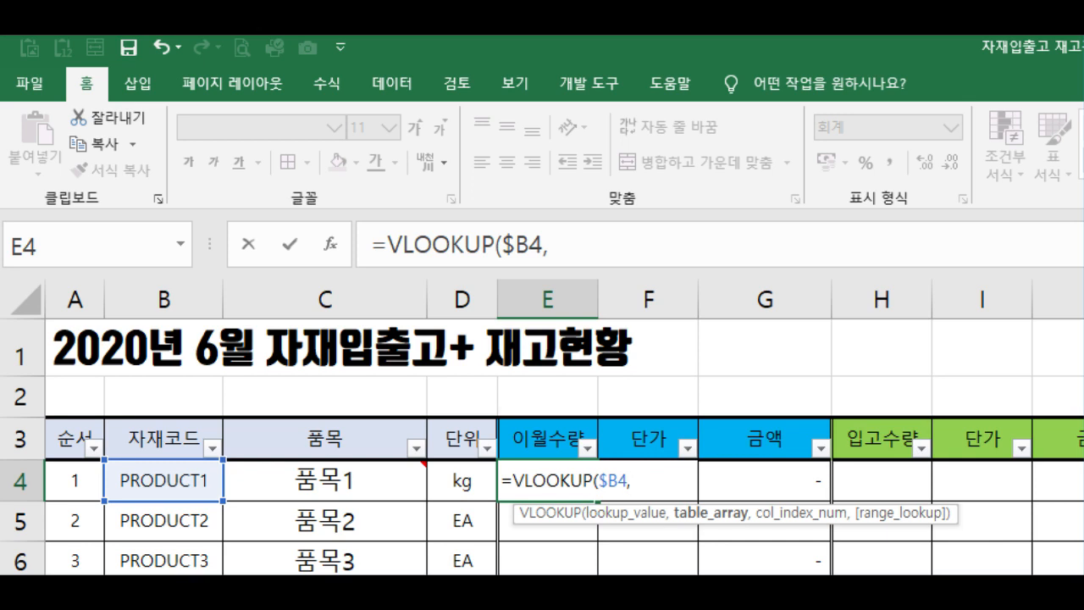
- Complete E4's VLOOKUP with table array '2020년 5월 회계 재고 결산'!$B$4:$G$13, column index 4 and exact match 0
{"action": "key", "text": "ctrl+Page_Down"}
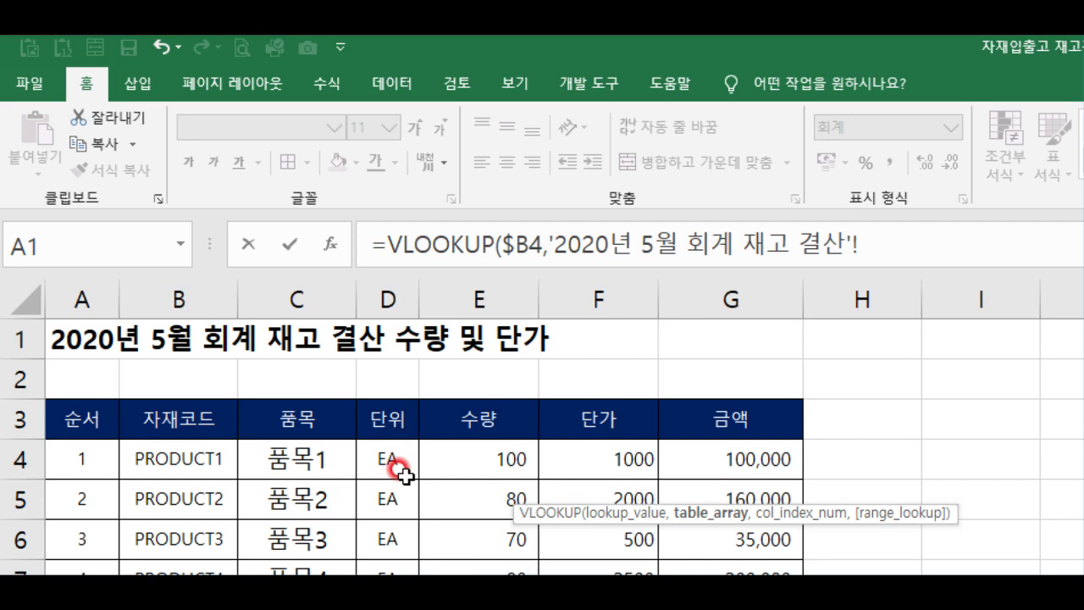
{"action": "left_click", "coordinate": [156, 457]}
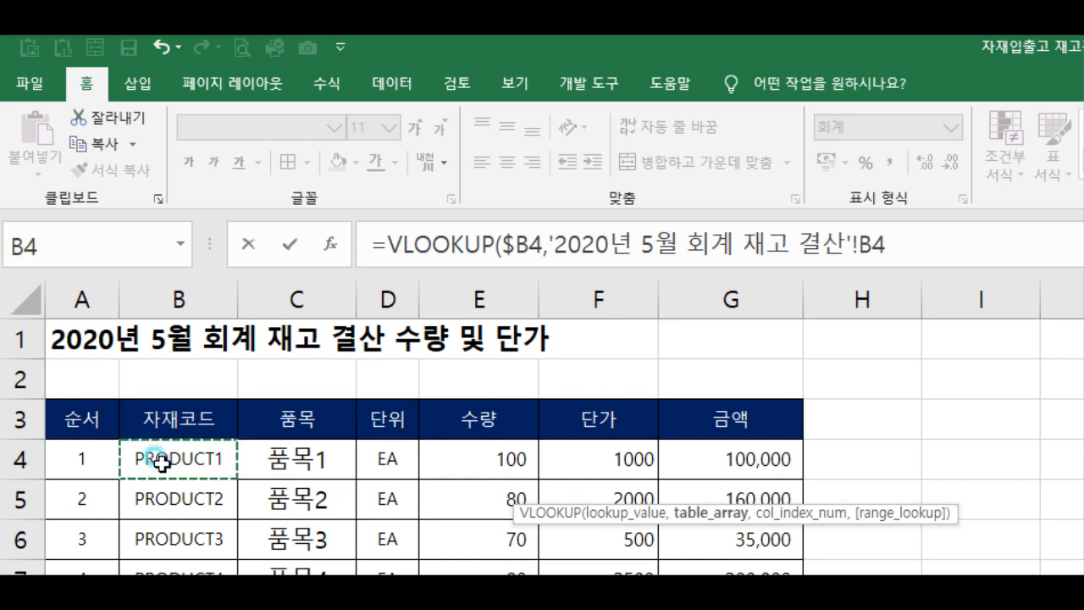
{"action": "left_click_drag", "start_coordinate": [157, 455], "coordinate": [737, 606]}
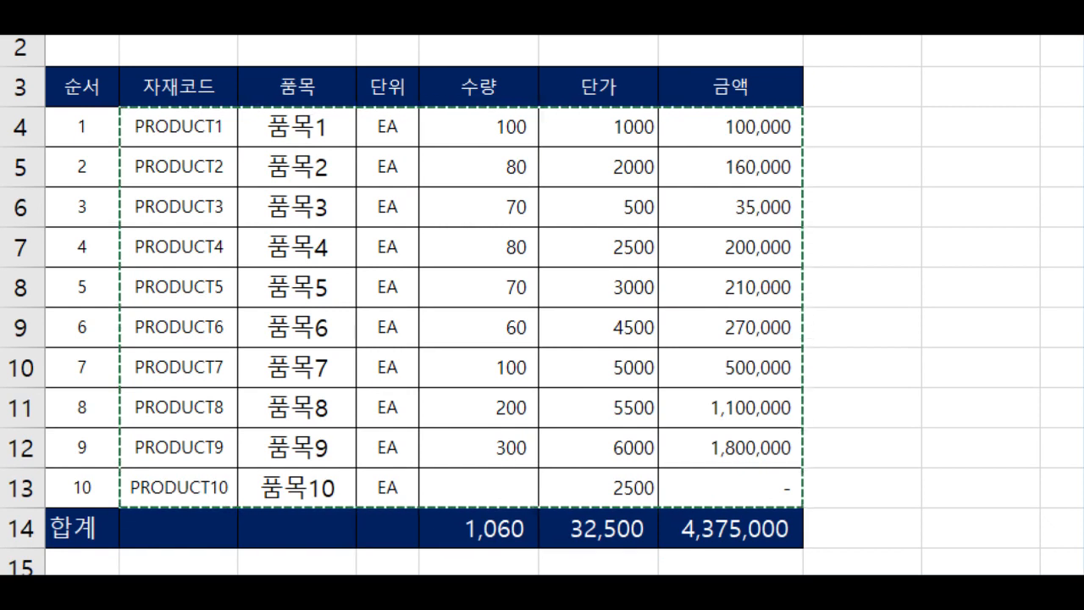
{"action": "key", "text": "F4"}
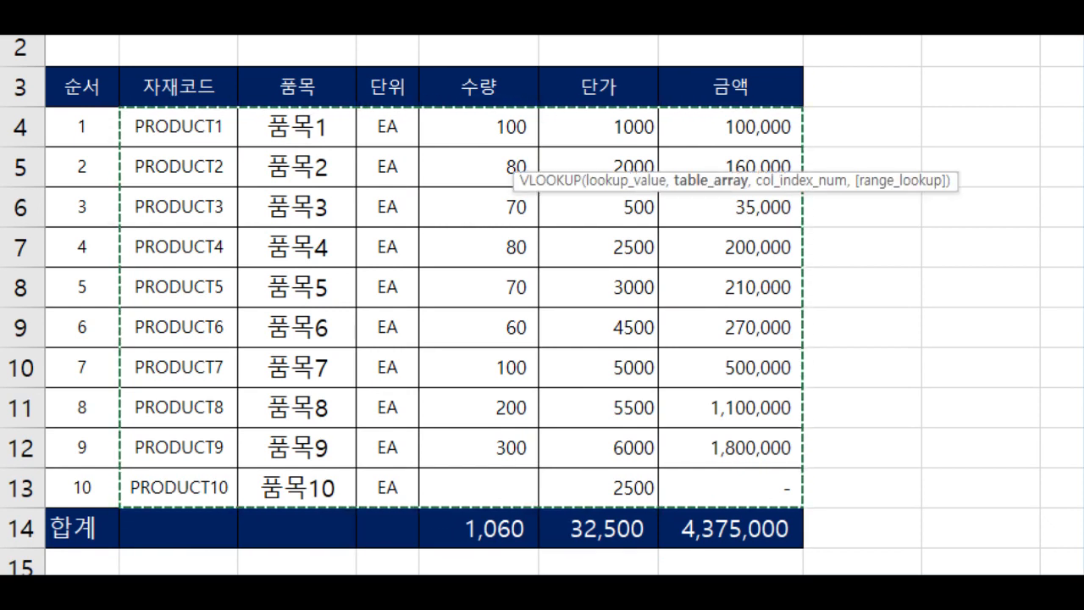
{"action": "type", "text": ","}
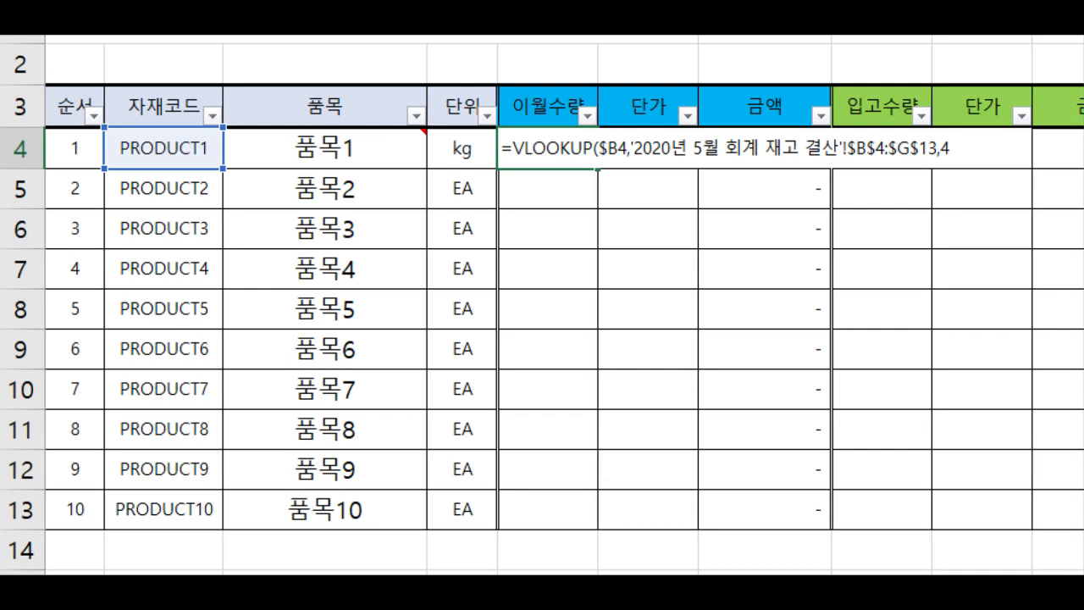
{"action": "type", "text": ",0)"}
{"action": "key", "text": "Return"}
- Fill the E4 VLOOKUP down through E13 and across into the carry-over unit price cell F4
{"action": "left_click", "coordinate": [578, 160]}
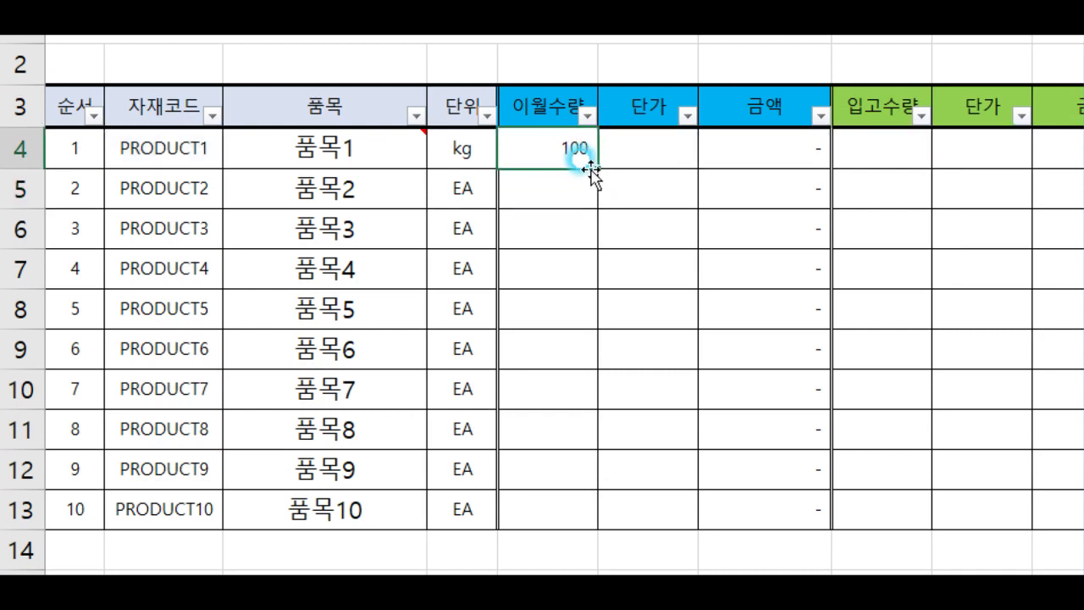
{"action": "left_click_drag", "start_coordinate": [597, 168], "coordinate": [588, 515]}
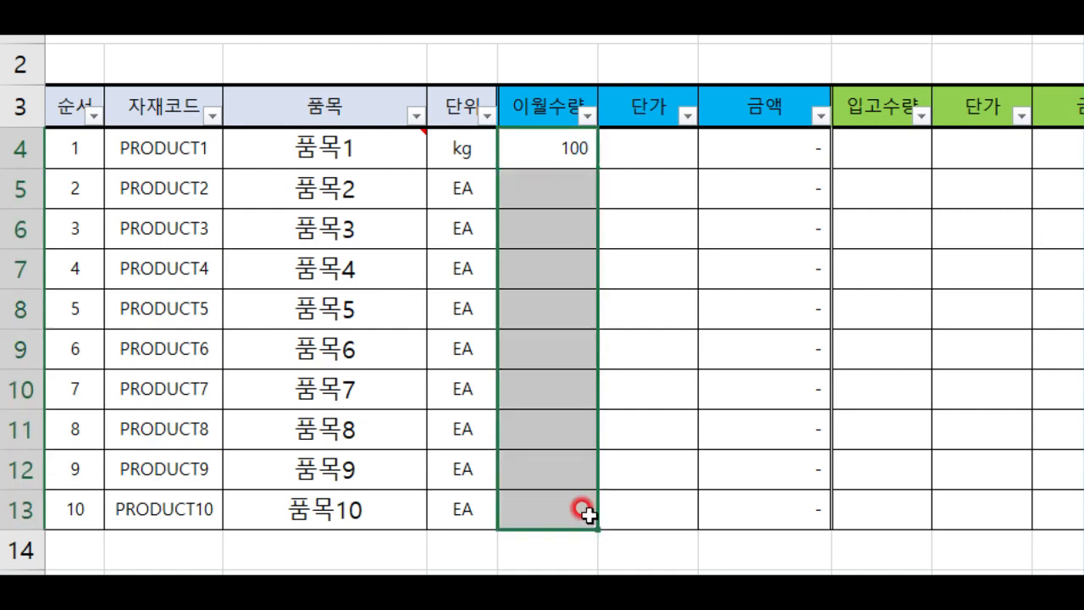
{"action": "left_click", "coordinate": [559, 149]}
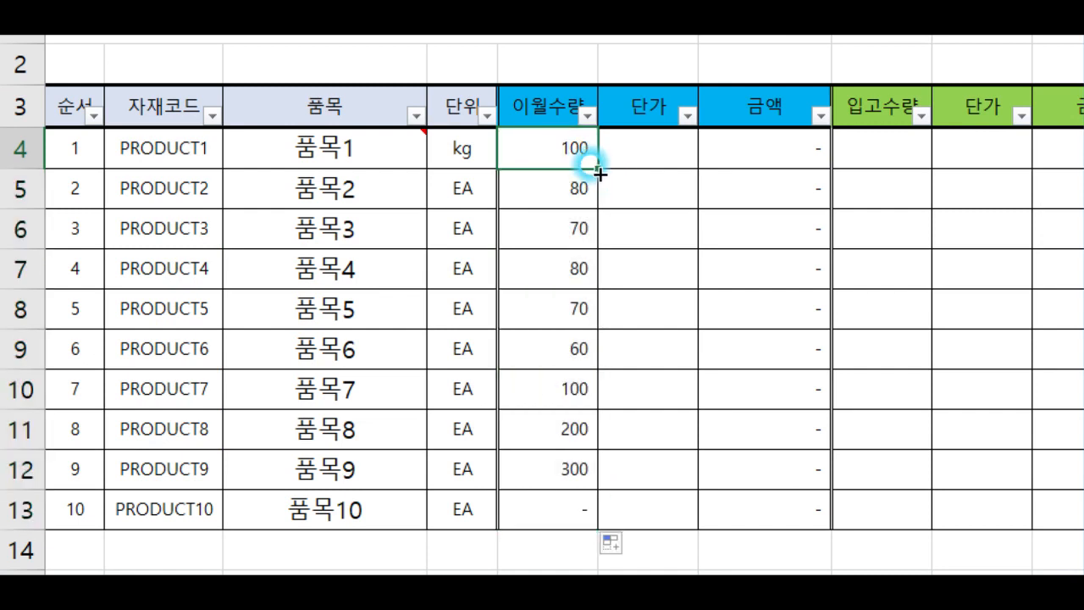
{"action": "left_click_drag", "start_coordinate": [593, 166], "coordinate": [667, 172]}
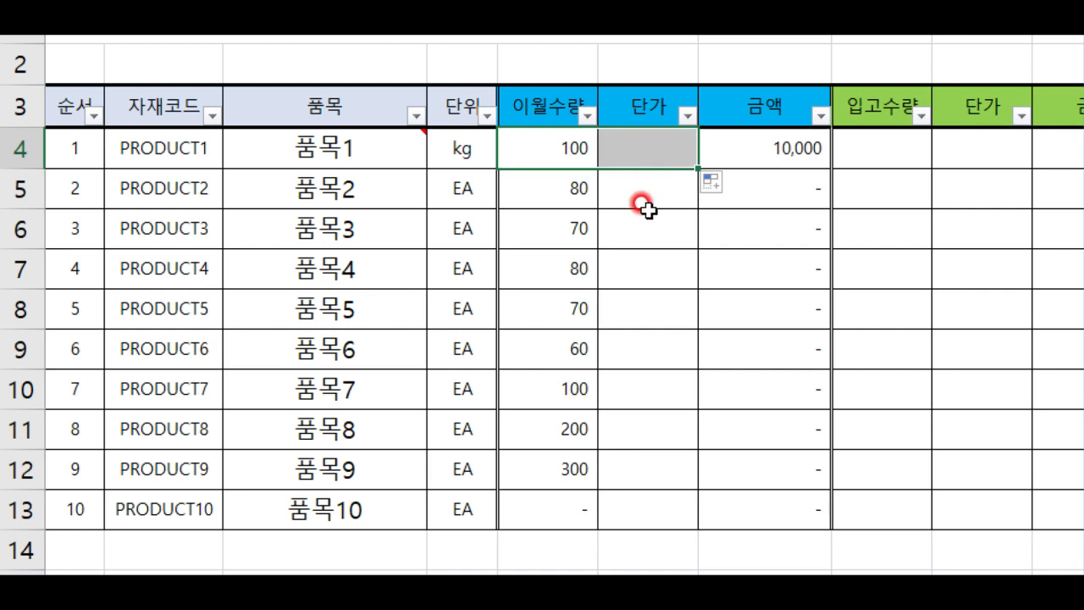
- Change the column index in F4's VLOOKUP formula to 5 so it returns the May unit price
{"action": "left_click", "coordinate": [634, 146]}
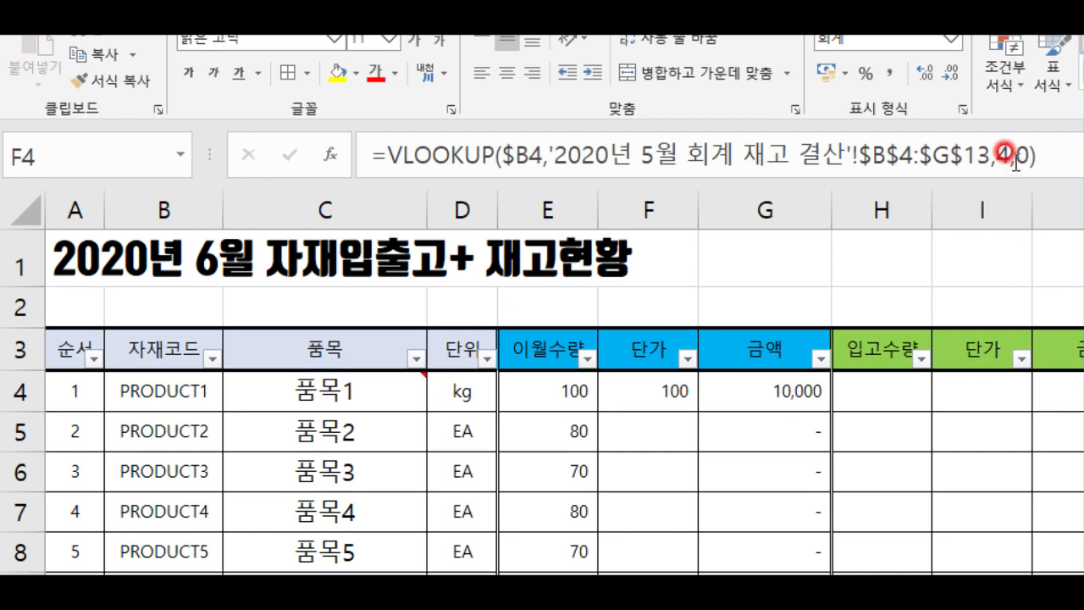
{"action": "left_click", "coordinate": [1010, 161]}
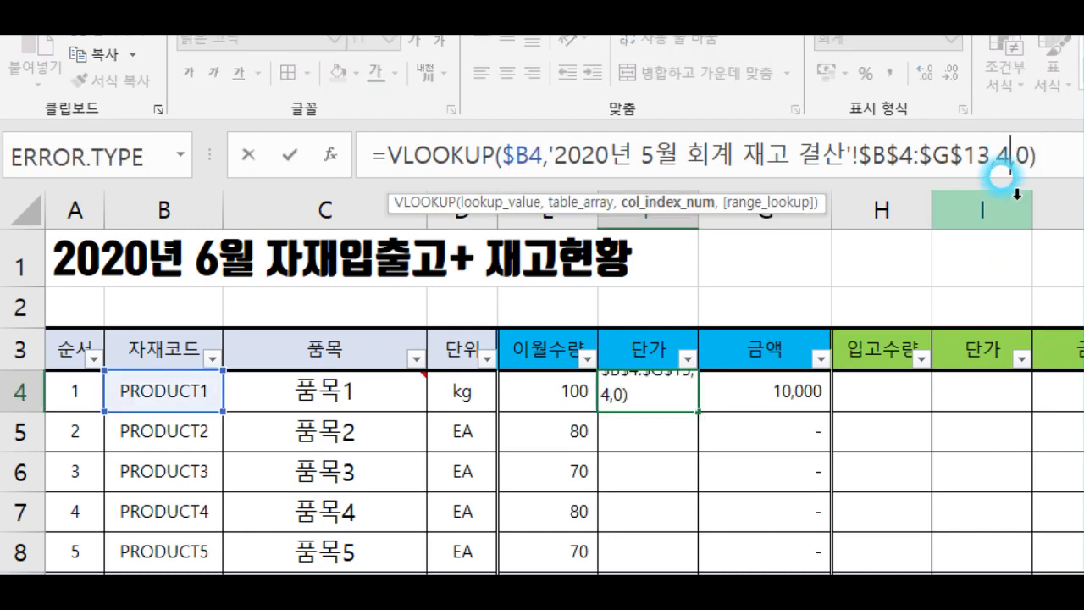
{"action": "key", "text": "BackSpace"}
{"action": "type", "text": "5"}
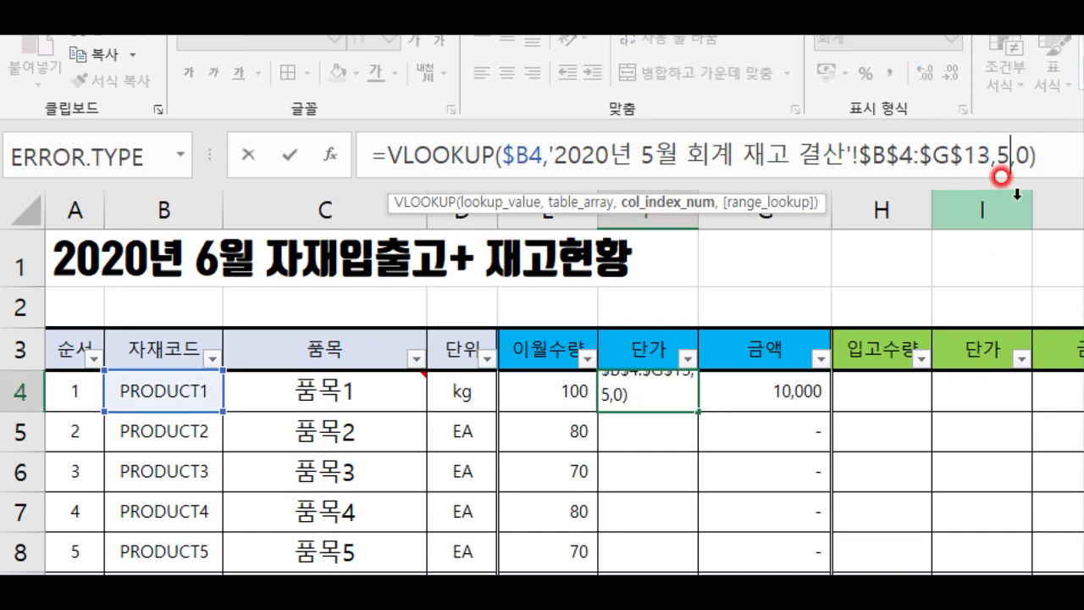
{"action": "key", "text": "Return"}
- Fill the F4 unit price formula down the carry-over column through row 13
{"action": "left_click", "coordinate": [685, 390]}
{"action": "left_click_drag", "start_coordinate": [698, 413], "coordinate": [698, 575]}
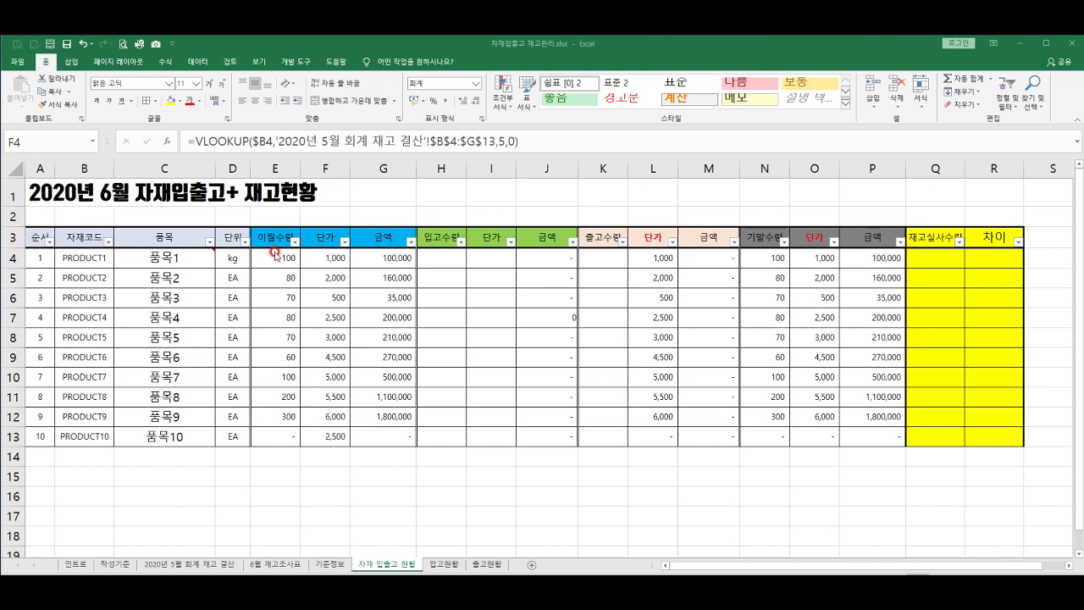
{"action": "left_click", "coordinate": [283, 256]}
{"action": "left_click", "coordinate": [312, 257]}
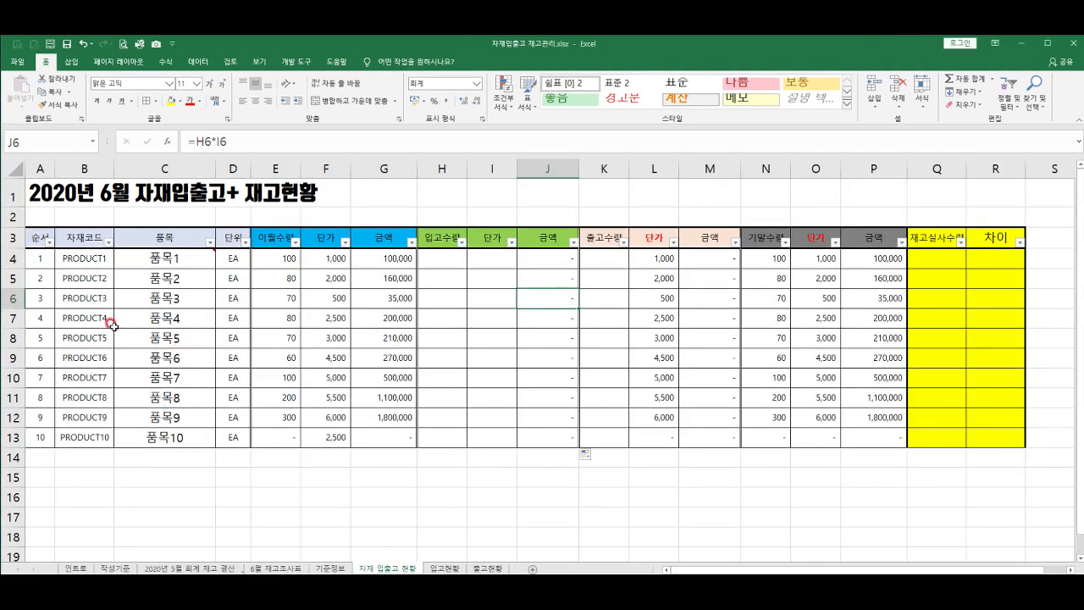
- Copy the item list A3:D13 from the 자재 입출고 현황 sheet to cell A3 of the 입고현황 sheet
{"action": "left_click_drag", "start_coordinate": [32, 239], "coordinate": [230, 441]}
{"action": "key", "text": "ctrl+c"}
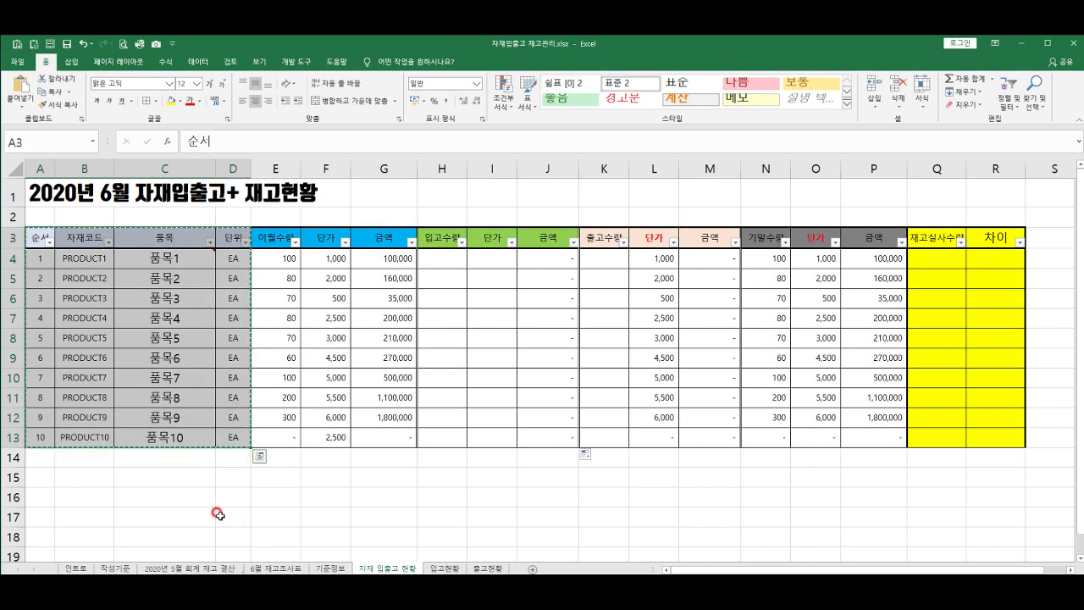
{"action": "left_click", "coordinate": [444, 569]}
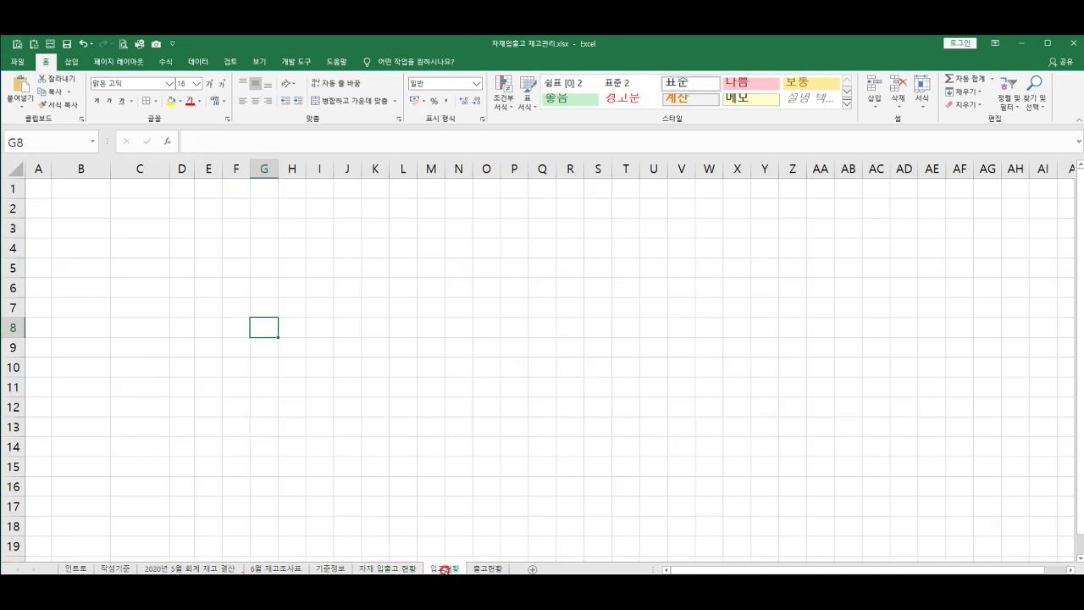
{"action": "left_click", "coordinate": [47, 237]}
{"action": "key", "text": "ctrl+v"}
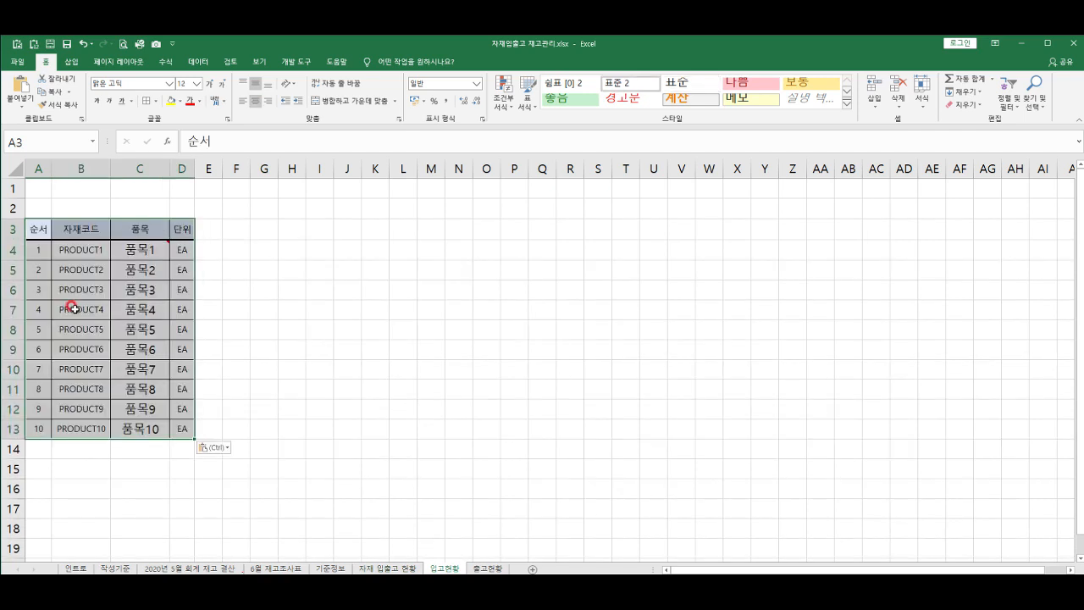
- Link B4 of the 입고현황 sheet to '자재 입출고 현황'!B4 and fill the link across B4:D13
{"action": "left_click", "coordinate": [70, 251]}
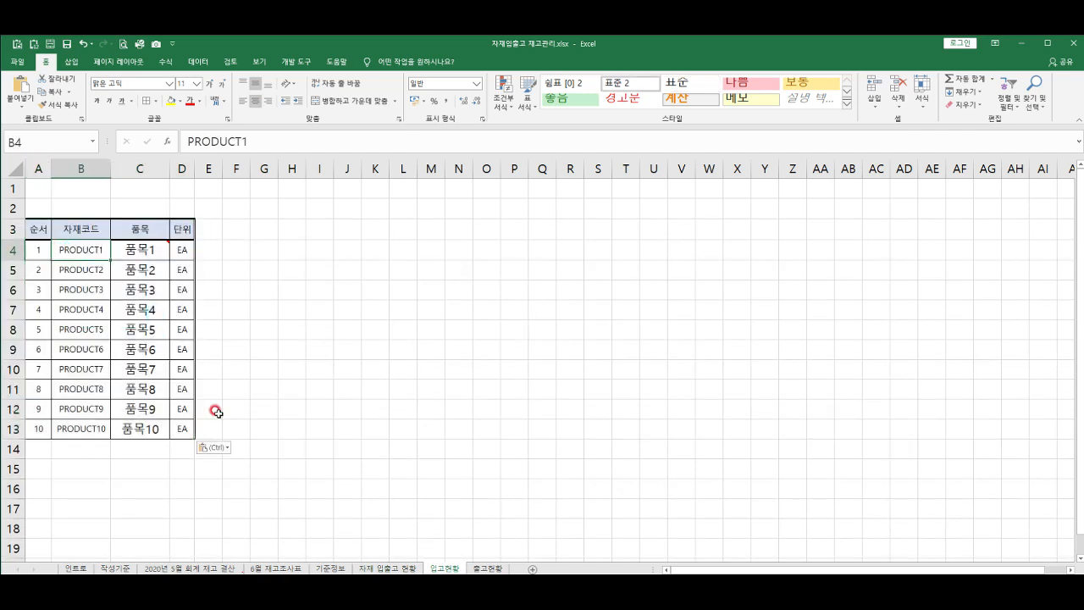
{"action": "type", "text": "="}
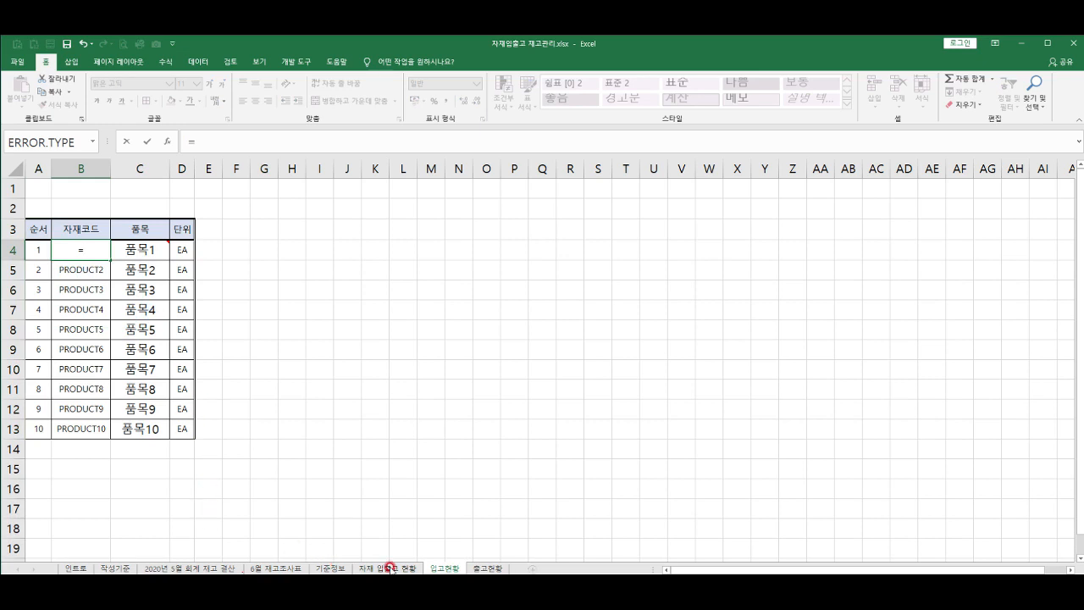
{"action": "left_click", "coordinate": [390, 568]}
{"action": "left_click", "coordinate": [77, 258]}
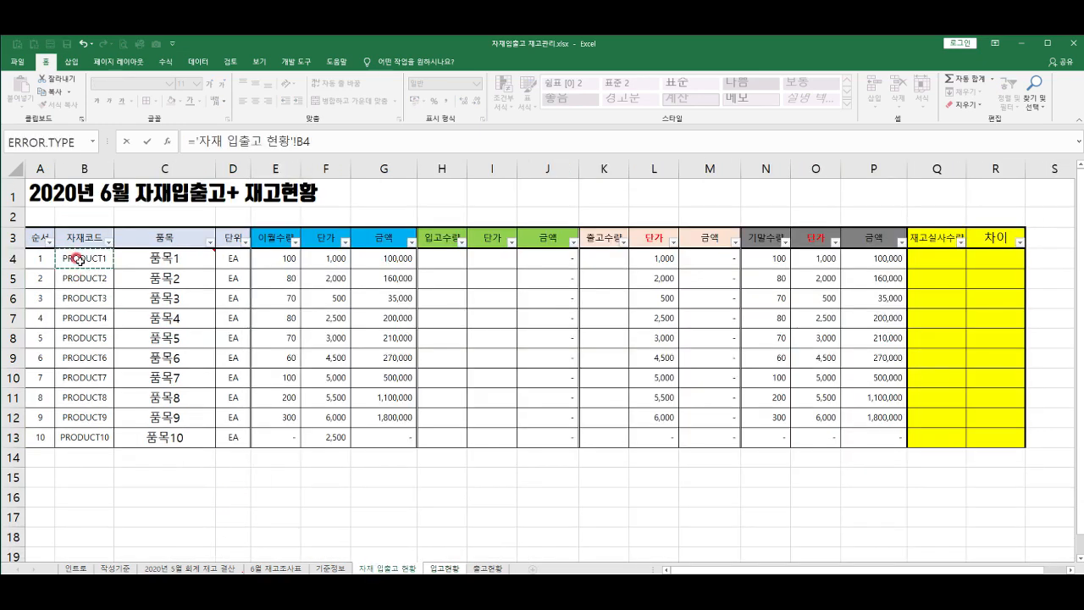
{"action": "key", "text": "Return"}
{"action": "left_click", "coordinate": [76, 250]}
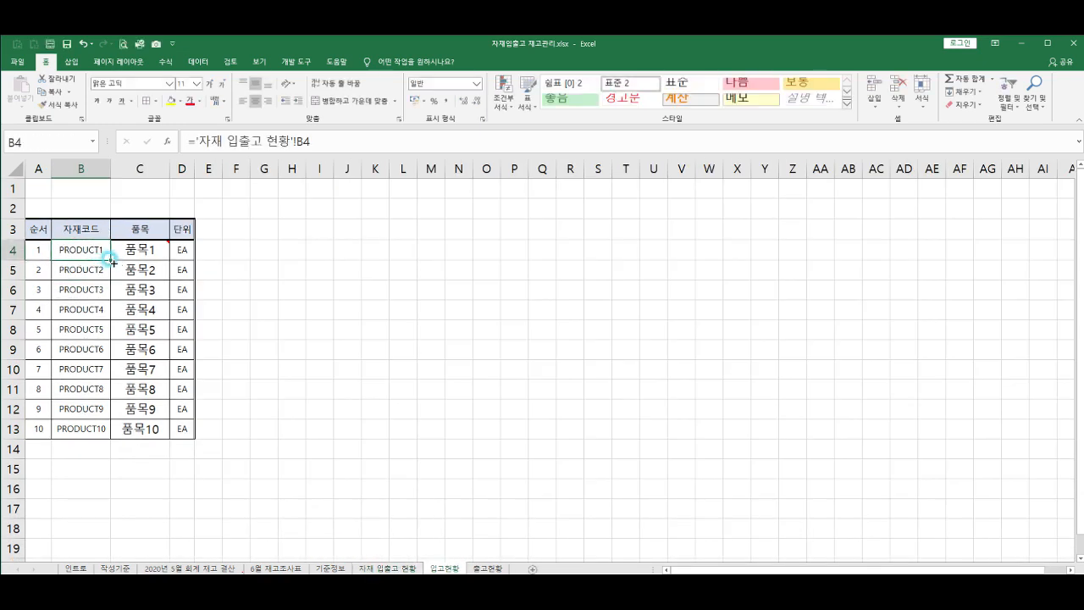
{"action": "left_click_drag", "start_coordinate": [109, 258], "coordinate": [194, 427]}
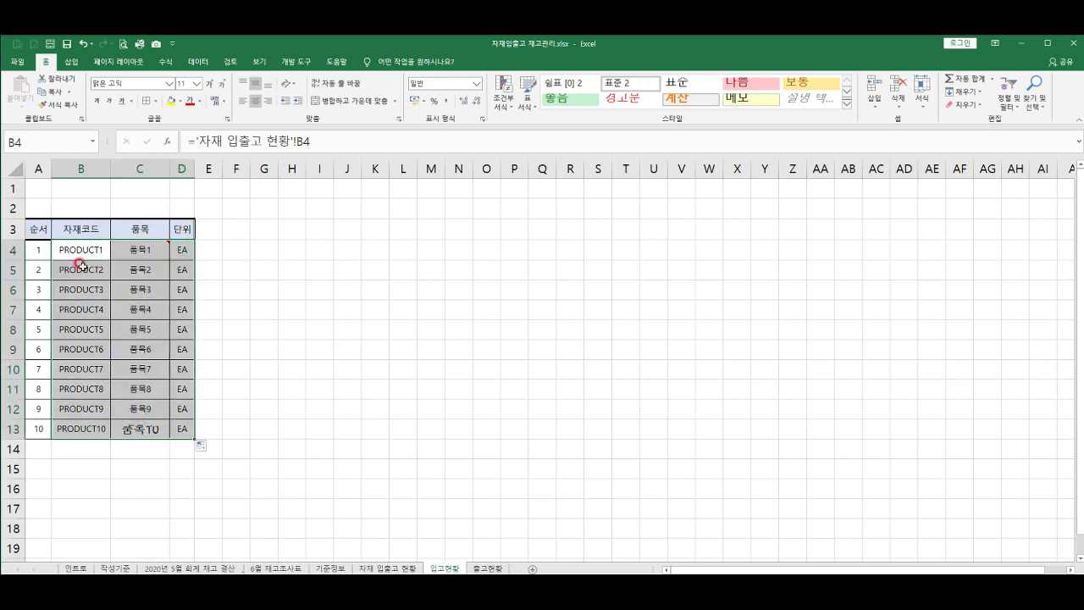
{"action": "left_click", "coordinate": [89, 254]}
{"action": "left_click", "coordinate": [137, 348]}
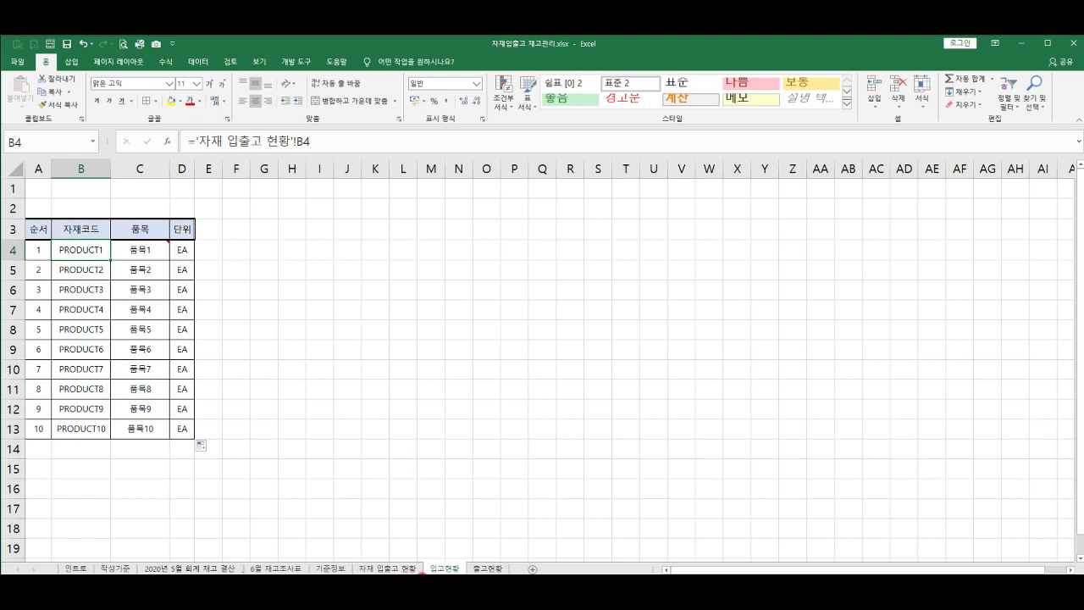
- Test the link by setting unit cell D4 on 자재 입출고 현황 to af and inspecting D4 on 입고현황
{"action": "left_click", "coordinate": [402, 568]}
{"action": "left_click", "coordinate": [225, 258]}
{"action": "type", "text": "af"}
{"action": "left_click", "coordinate": [236, 404]}
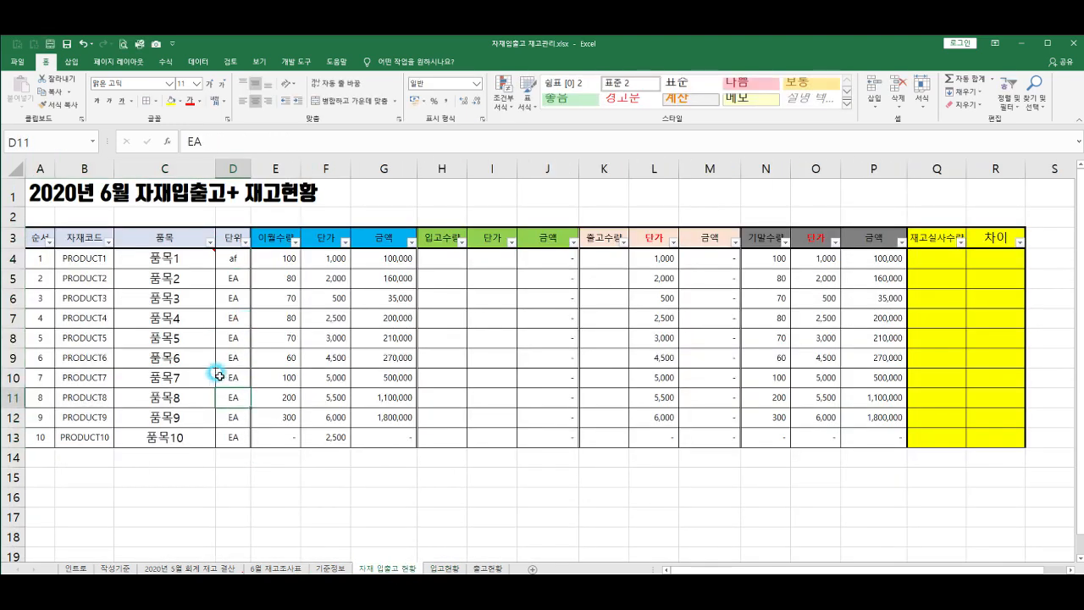
{"action": "left_click", "coordinate": [443, 568]}
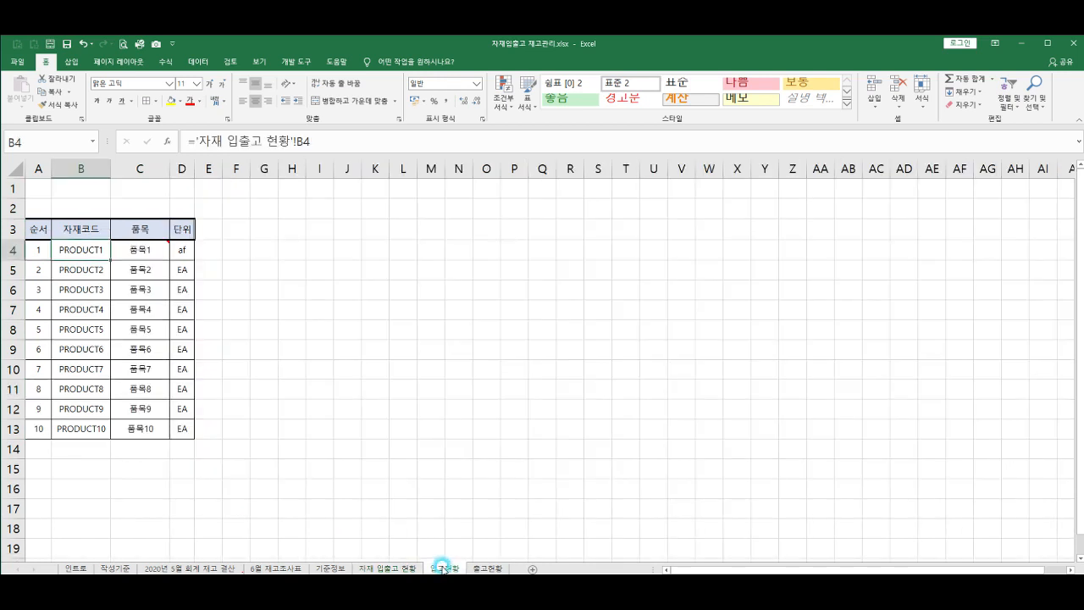
{"action": "left_click", "coordinate": [181, 247]}
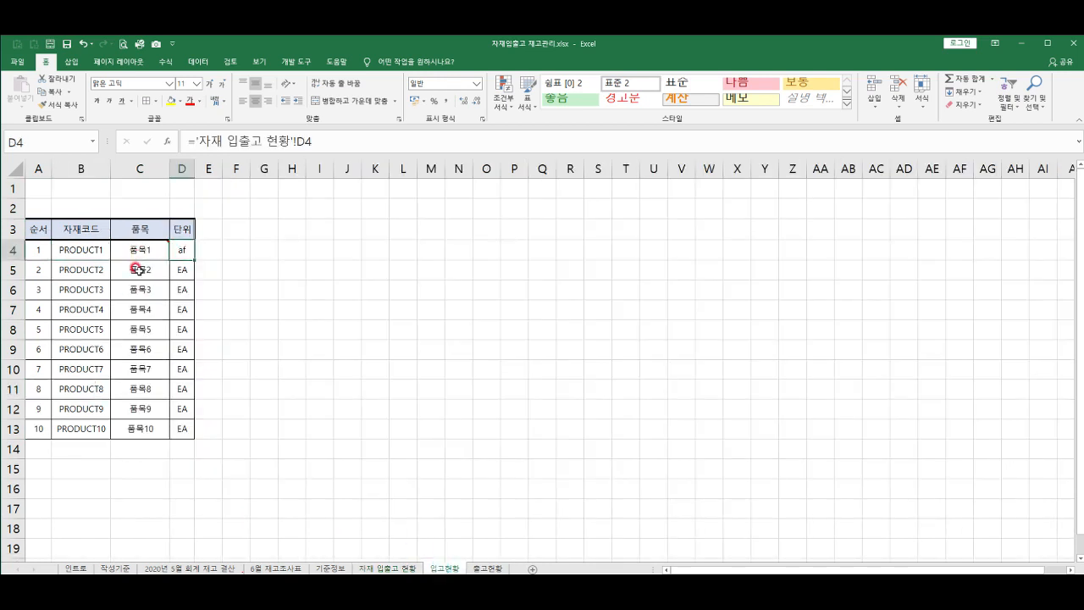
- Restore unit cell D4 on the 자재 입출고 현황 sheet to EA by filling it from D5
{"action": "left_click", "coordinate": [408, 567]}
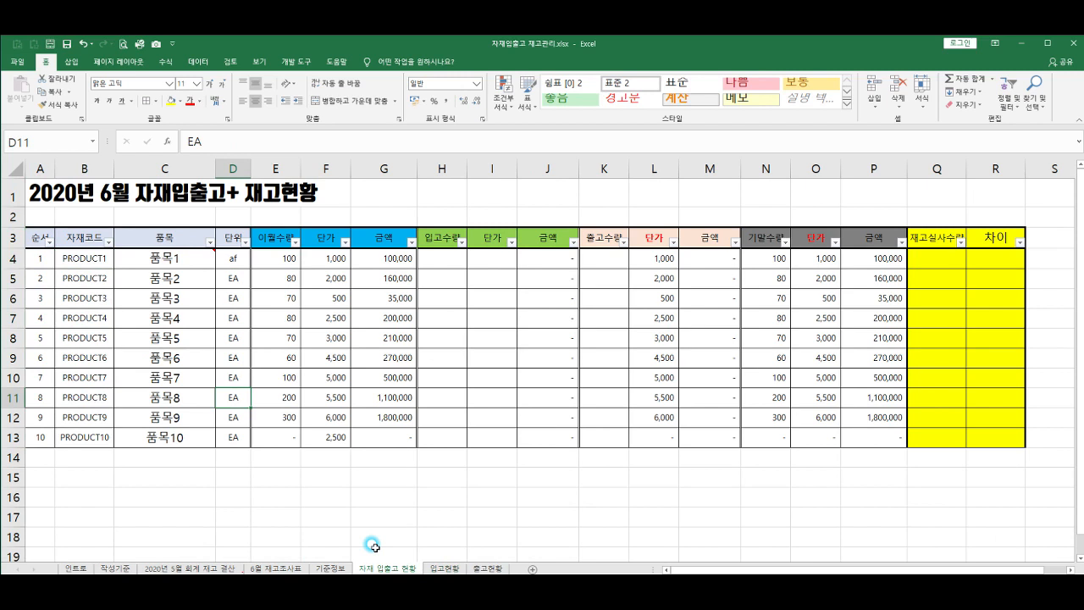
{"action": "left_click", "coordinate": [236, 280]}
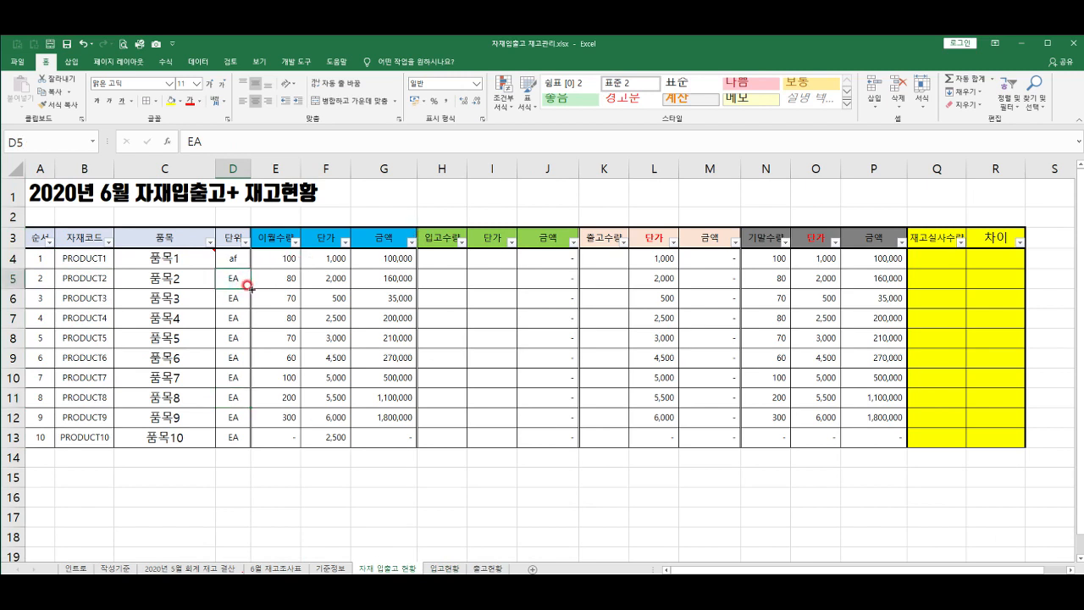
{"action": "left_click_drag", "start_coordinate": [244, 251], "coordinate": [244, 253]}
{"action": "left_click", "coordinate": [226, 318]}
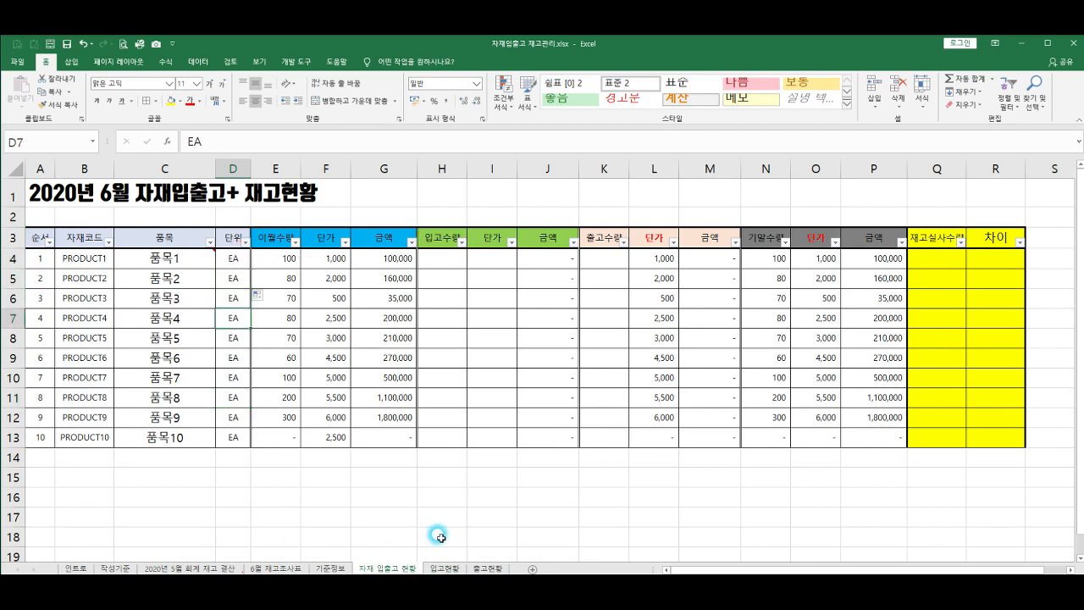
- Enter the date 6/1 in cell E3 of the 입고현황 sheet
{"action": "left_click", "coordinate": [436, 567]}
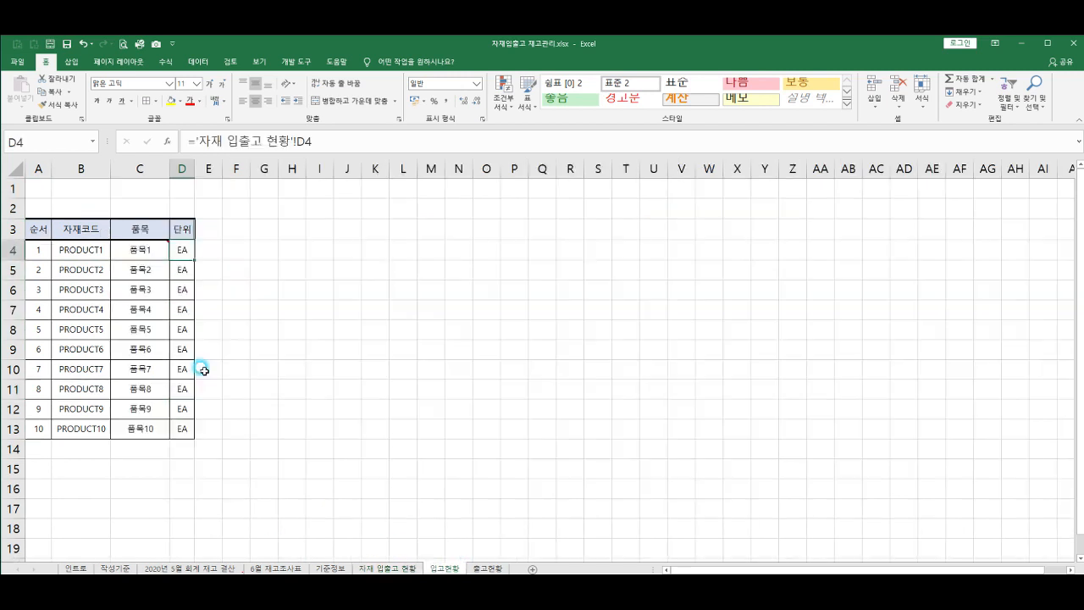
{"action": "left_click", "coordinate": [205, 234]}
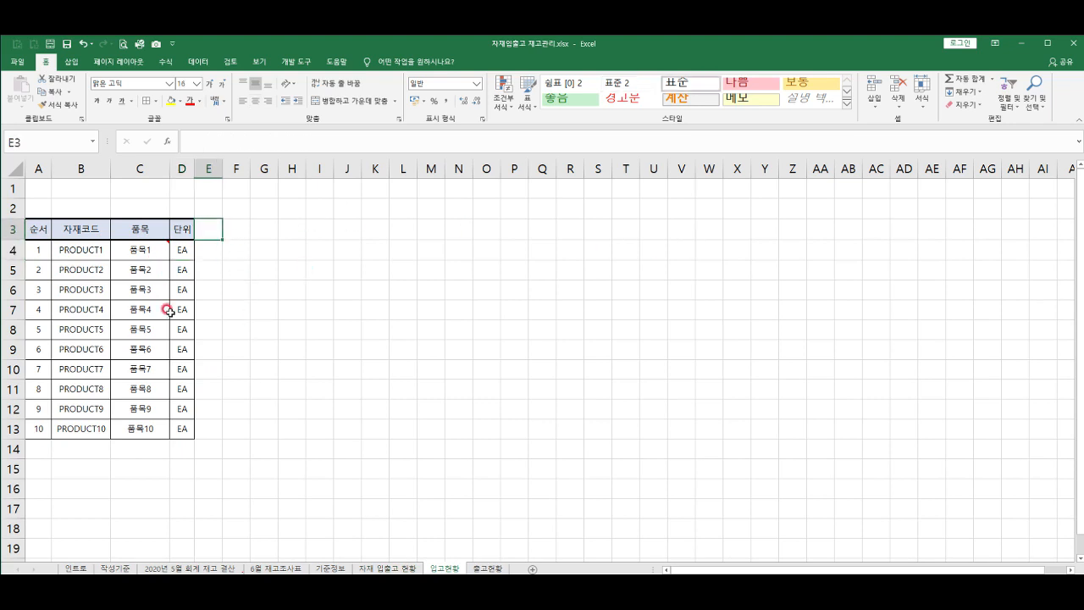
{"action": "type", "text": "6/1"}
{"action": "key", "text": "Return"}
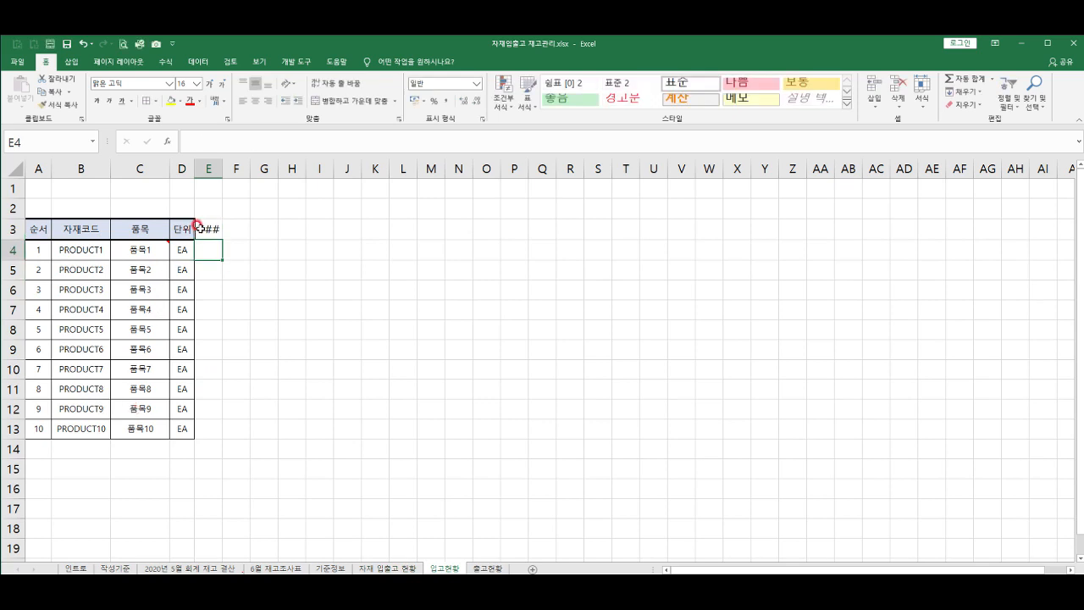
{"action": "left_click", "coordinate": [202, 230]}
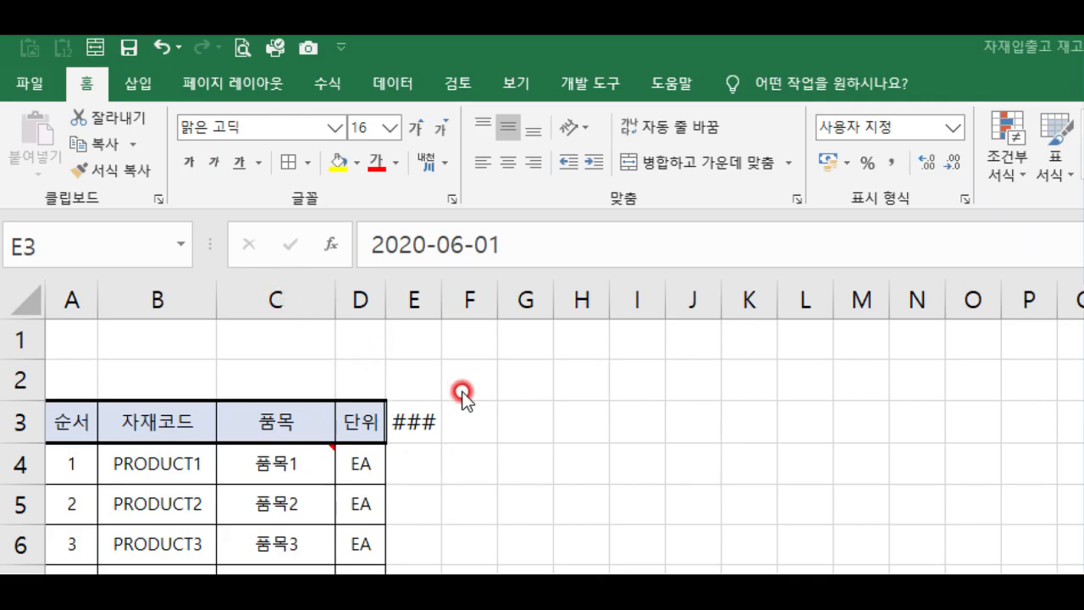
- Format the date in E3 with the 3/14 date type (month/day)
{"action": "left_click", "coordinate": [416, 424]}
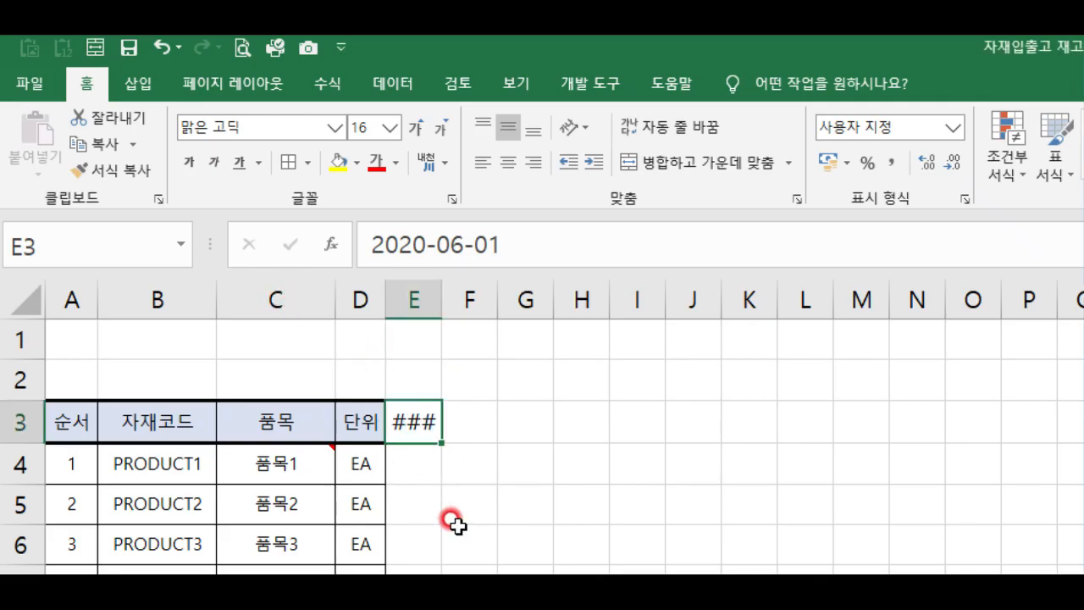
{"action": "key", "text": "ctrl+1"}
{"action": "left_click_drag", "start_coordinate": [743, 292], "coordinate": [570, 108]}
{"action": "left_click", "coordinate": [349, 262]}
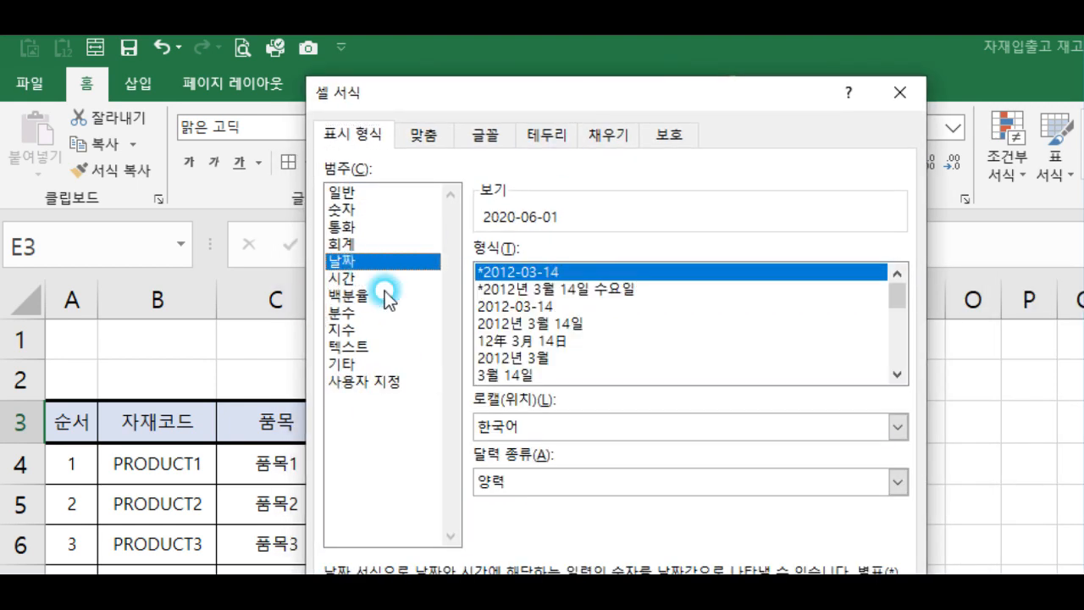
{"action": "left_click_drag", "start_coordinate": [898, 296], "coordinate": [898, 344]}
{"action": "left_click", "coordinate": [502, 325]}
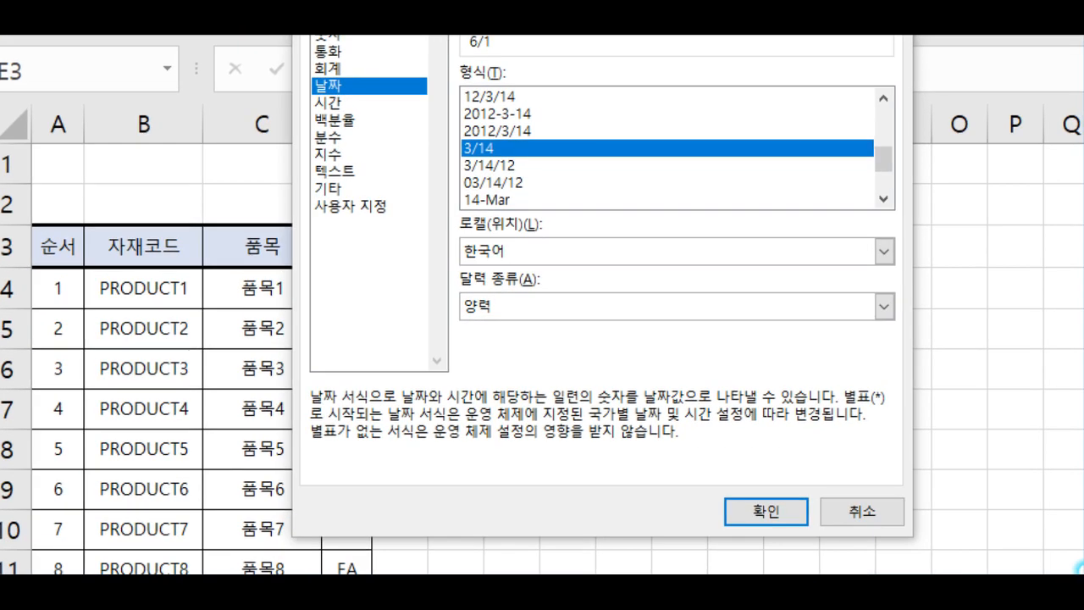
{"action": "left_click", "coordinate": [762, 512]}
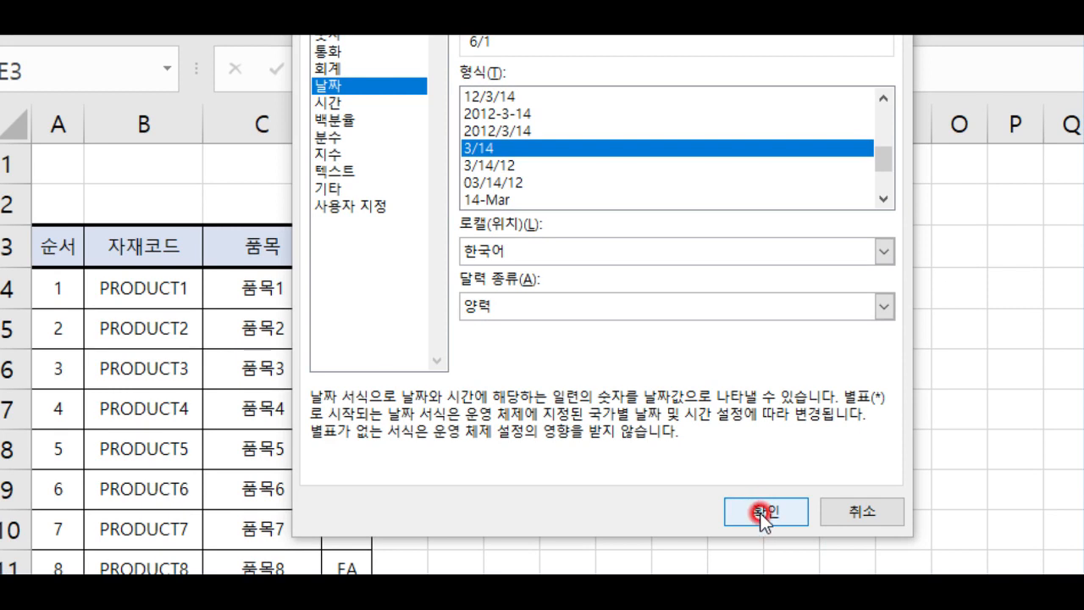
{"action": "left_click", "coordinate": [581, 448]}
{"action": "left_click", "coordinate": [394, 242]}
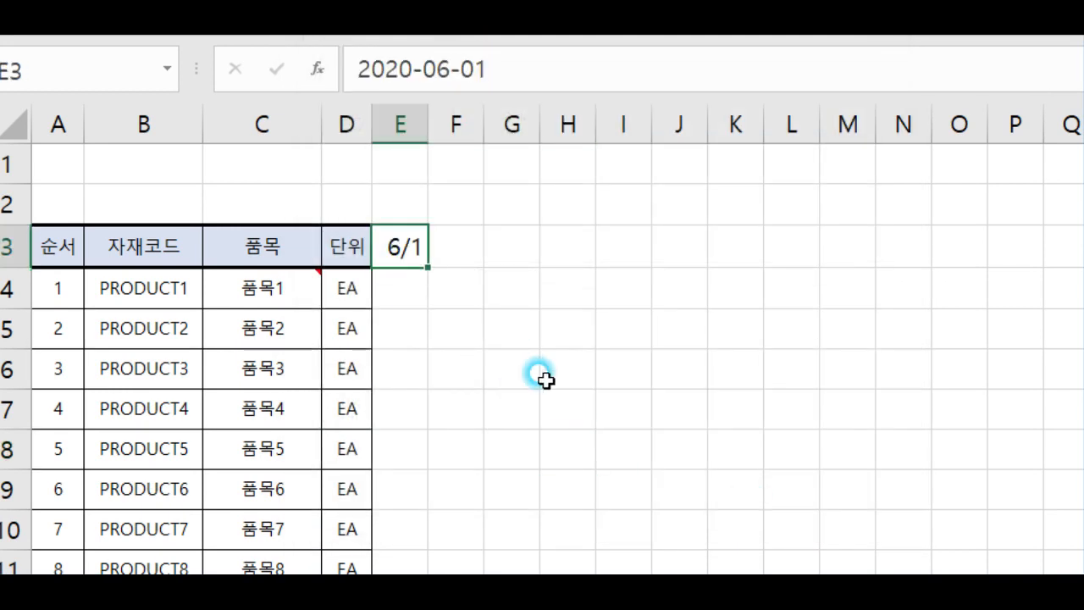
- Enter the formula =E3+1 in F3 and fill it across row 3 to N3
{"action": "left_click", "coordinate": [468, 243]}
{"action": "type", "text": "="}
{"action": "key", "text": "Left"}
{"action": "type", "text": "+1"}
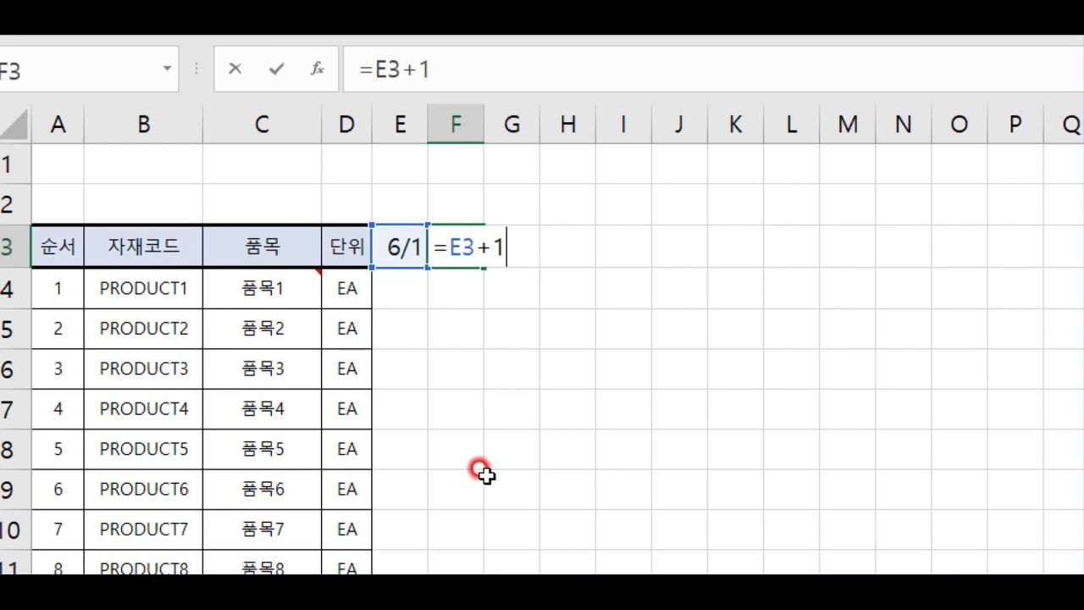
{"action": "key", "text": "Return"}
{"action": "left_click", "coordinate": [481, 254]}
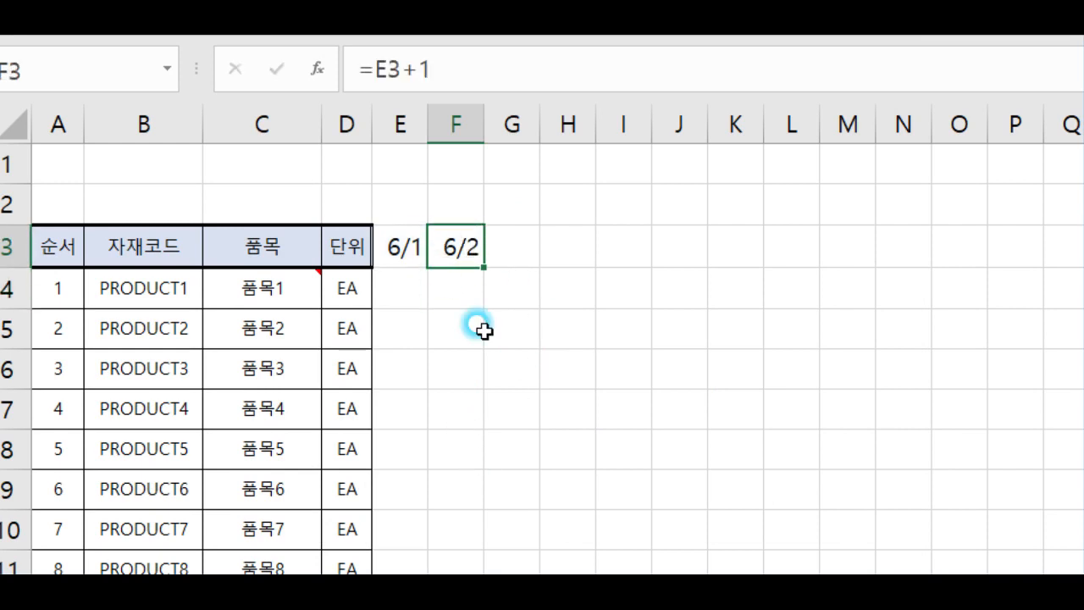
{"action": "left_click_drag", "start_coordinate": [915, 269], "coordinate": [915, 270]}
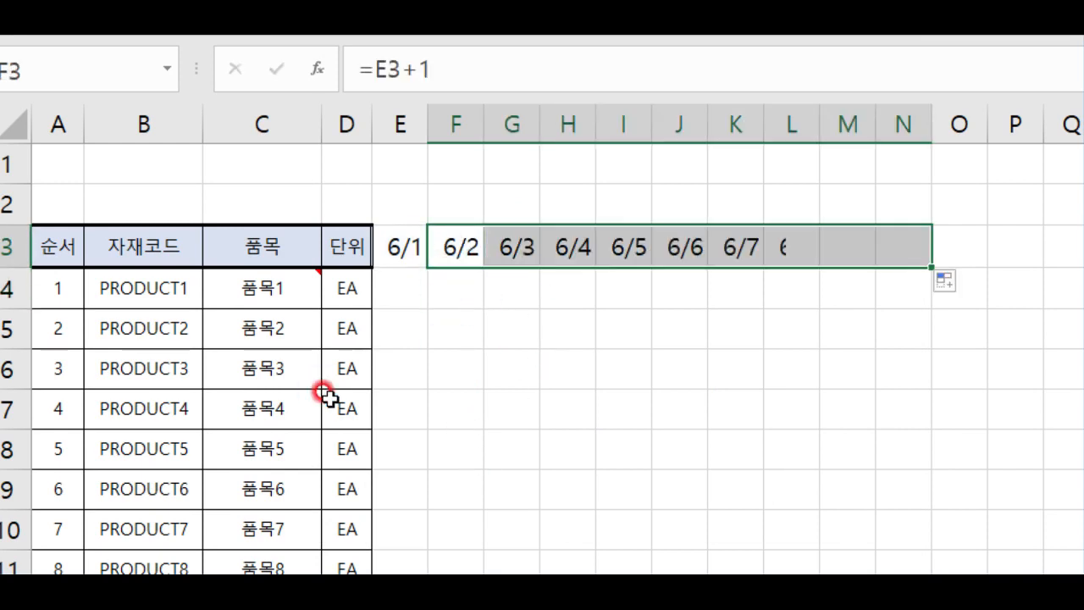
{"action": "left_click_drag", "start_coordinate": [398, 245], "coordinate": [852, 246]}
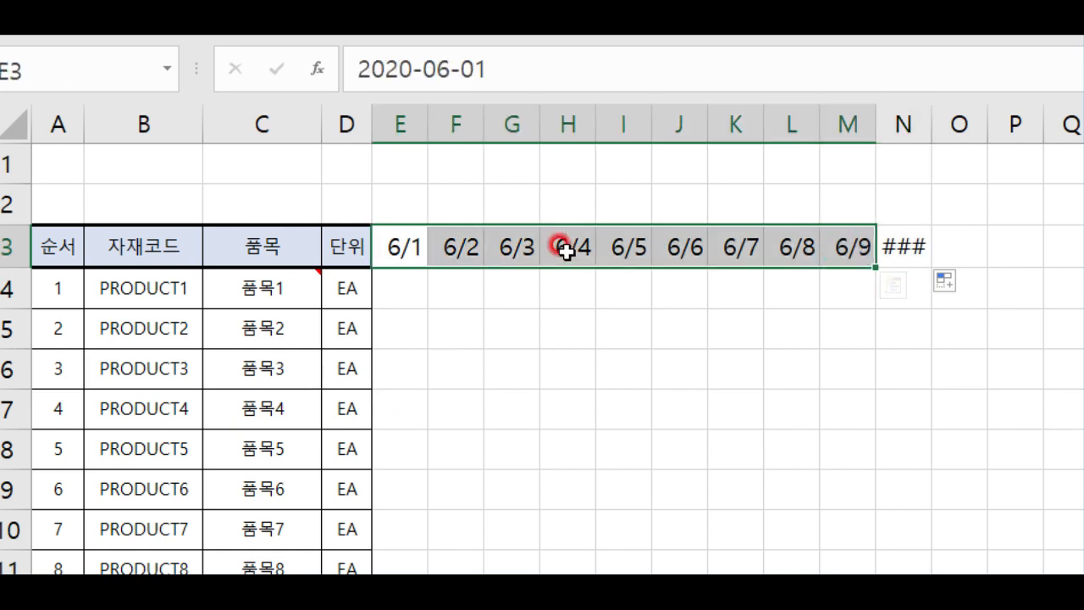
{"action": "left_click", "coordinate": [450, 232]}
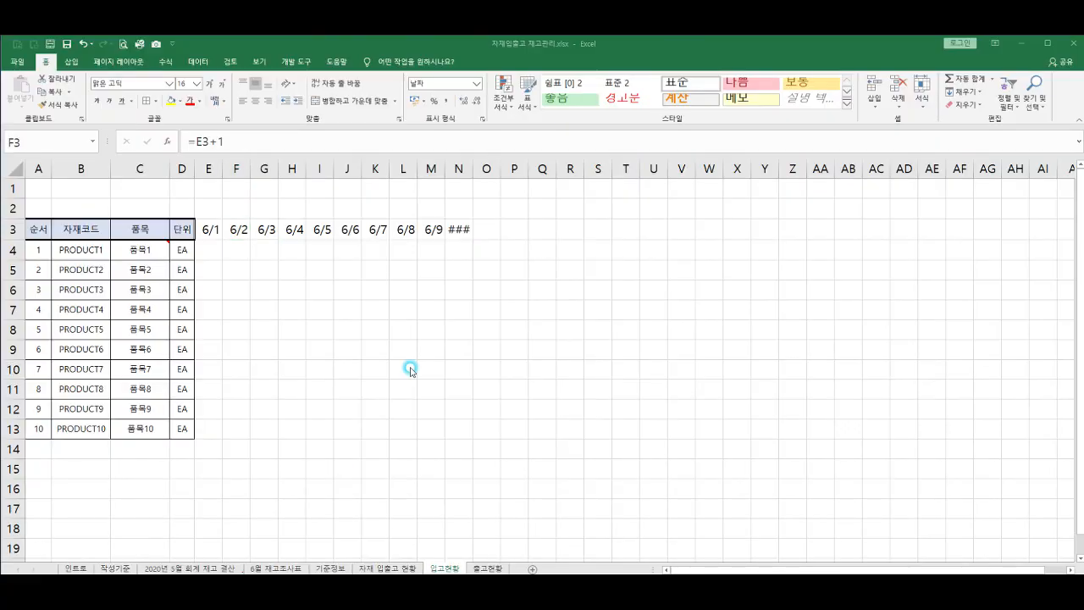
- Fill the date formula from F3 across to AI3 and reduce the font size of the date row to 14
{"action": "left_click", "coordinate": [270, 231]}
{"action": "left_click", "coordinate": [242, 230]}
{"action": "left_click_drag", "start_coordinate": [274, 240], "coordinate": [929, 230]}
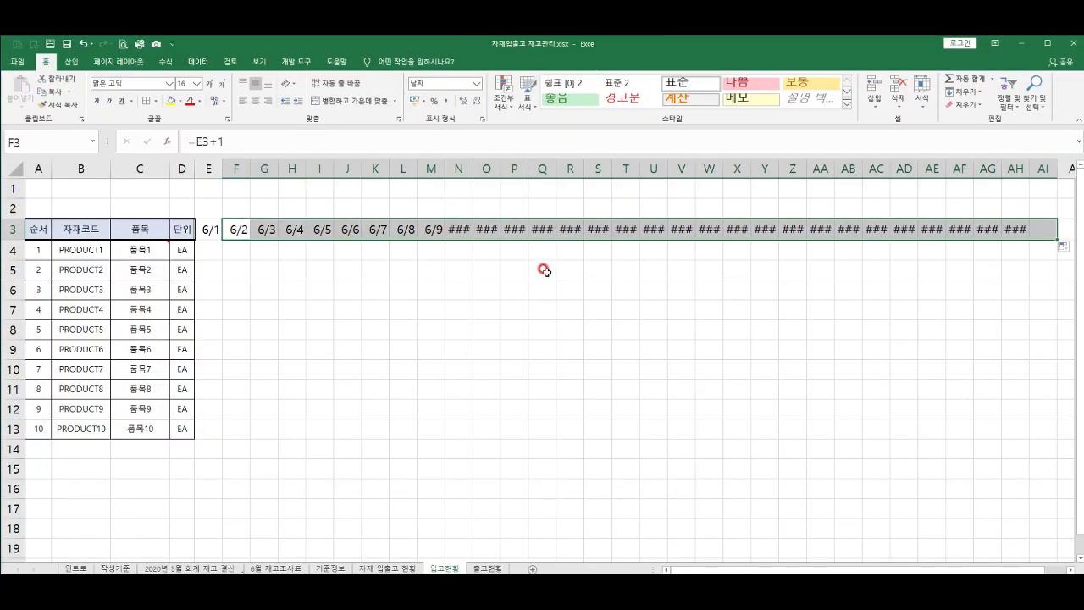
{"action": "left_click_drag", "start_coordinate": [205, 230], "coordinate": [1039, 227]}
{"action": "left_click", "coordinate": [218, 84]}
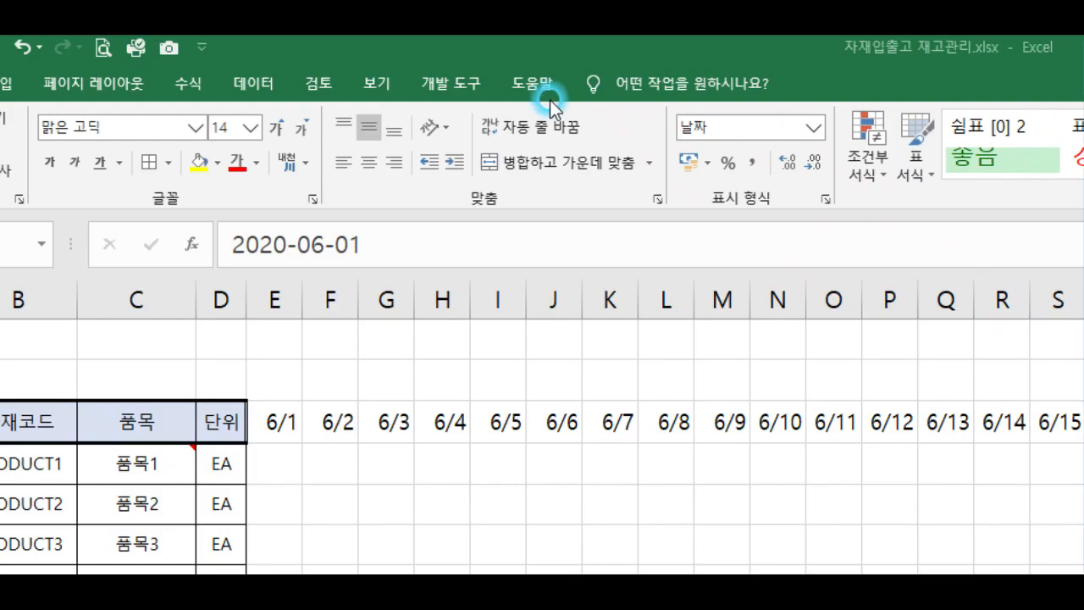
- Create a formula-based conditional formatting rule for the date row using =weekday(E3)=1
{"action": "left_click", "coordinate": [875, 191]}
{"action": "left_click", "coordinate": [905, 457]}
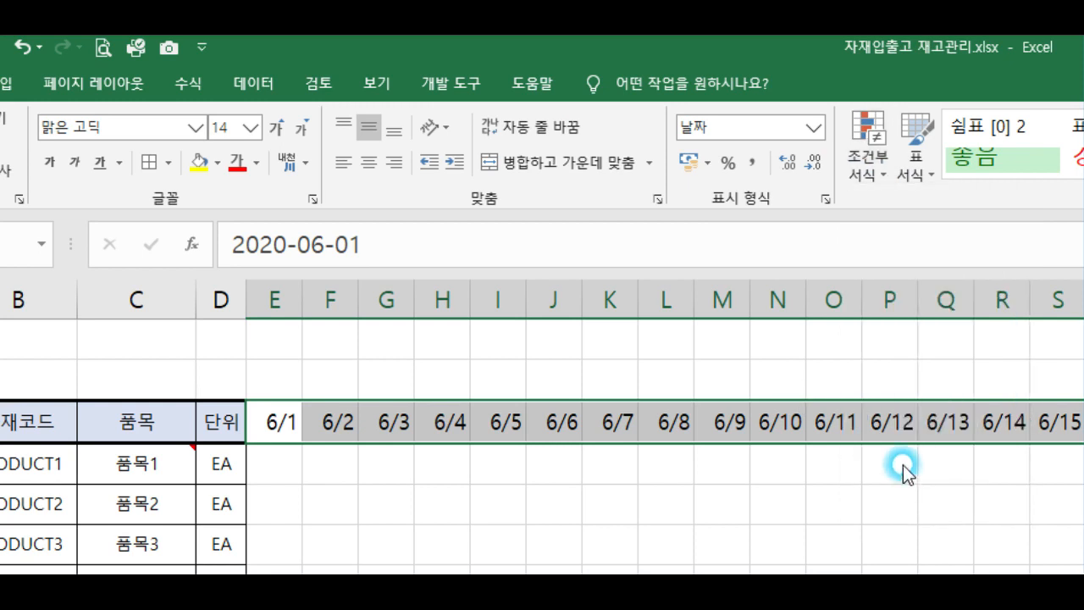
{"action": "left_click_drag", "start_coordinate": [388, 211], "coordinate": [488, 85]}
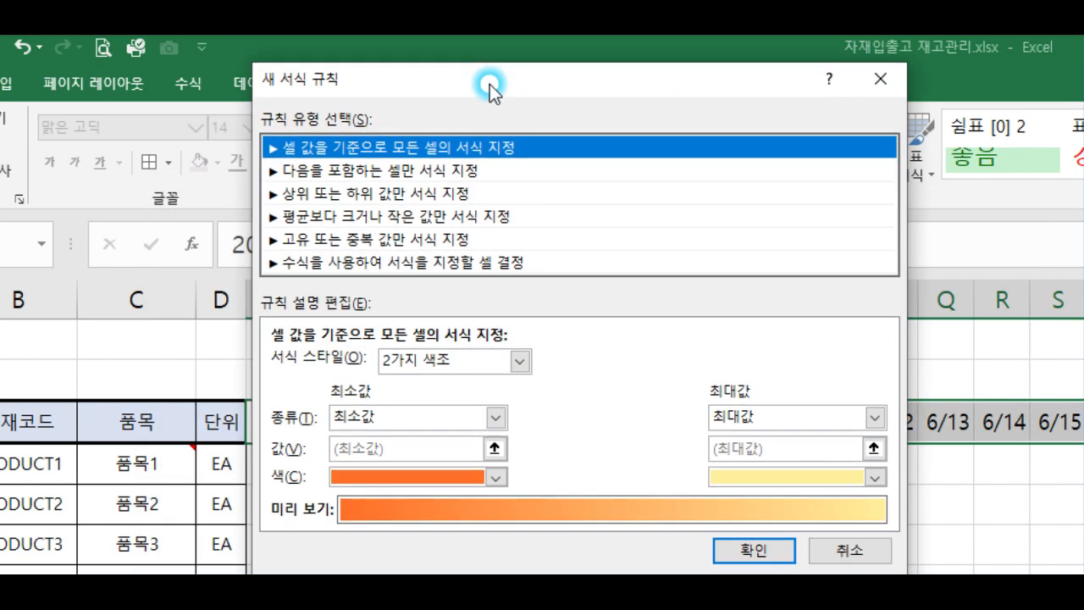
{"action": "left_click", "coordinate": [326, 262]}
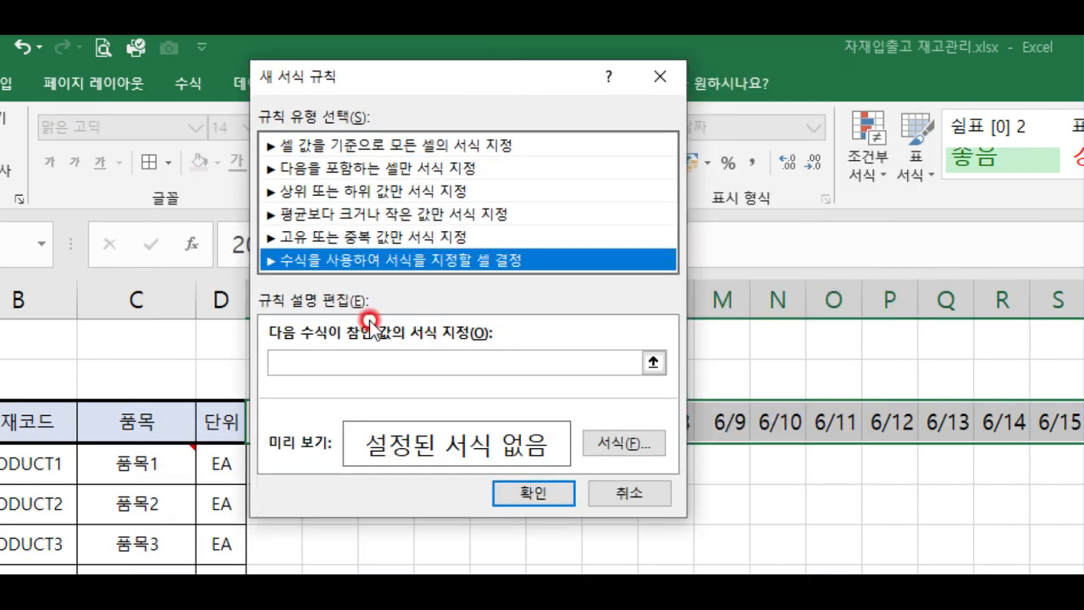
{"action": "left_click", "coordinate": [339, 368]}
{"action": "left_click_drag", "start_coordinate": [427, 79], "coordinate": [775, 114]}
{"action": "left_click", "coordinate": [625, 383]}
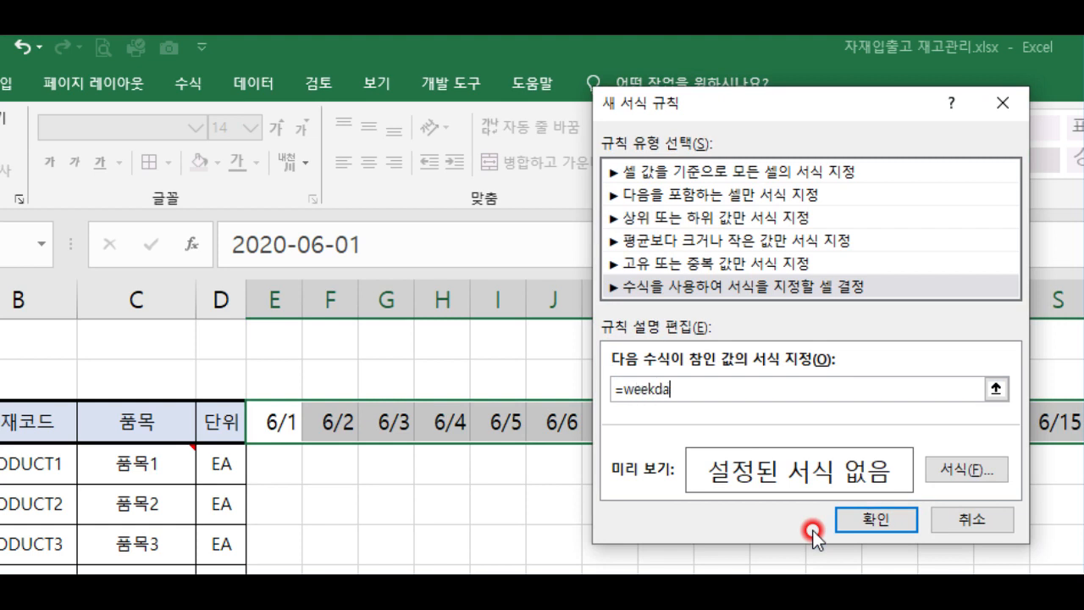
{"action": "left_click", "coordinate": [263, 430]}
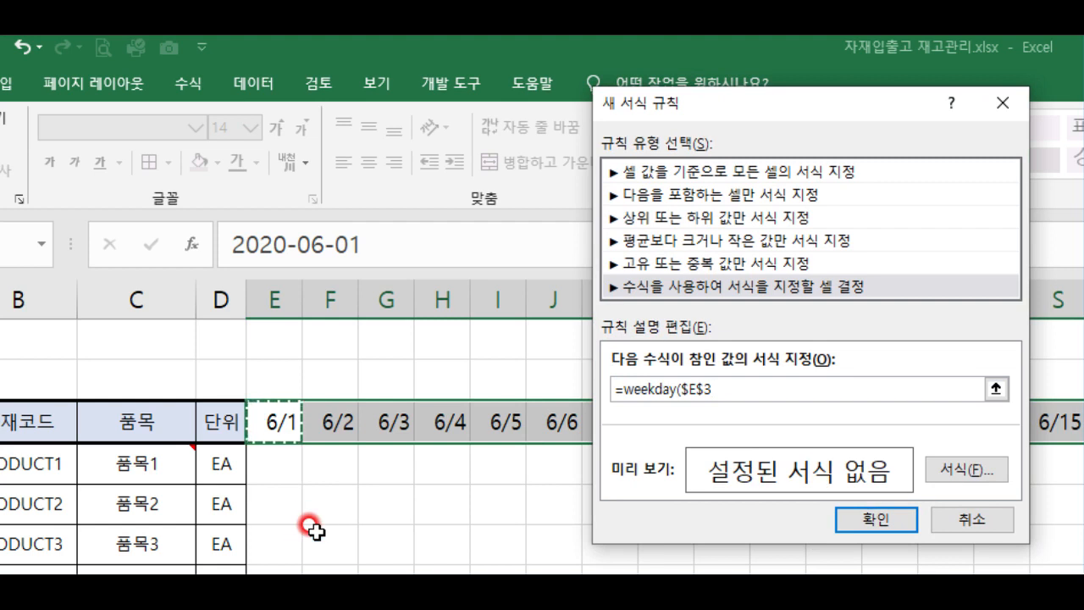
{"action": "key", "text": "F4"}
{"action": "key", "text": "F4"}
{"action": "key", "text": "F4"}
{"action": "type", "text": ")=1"}
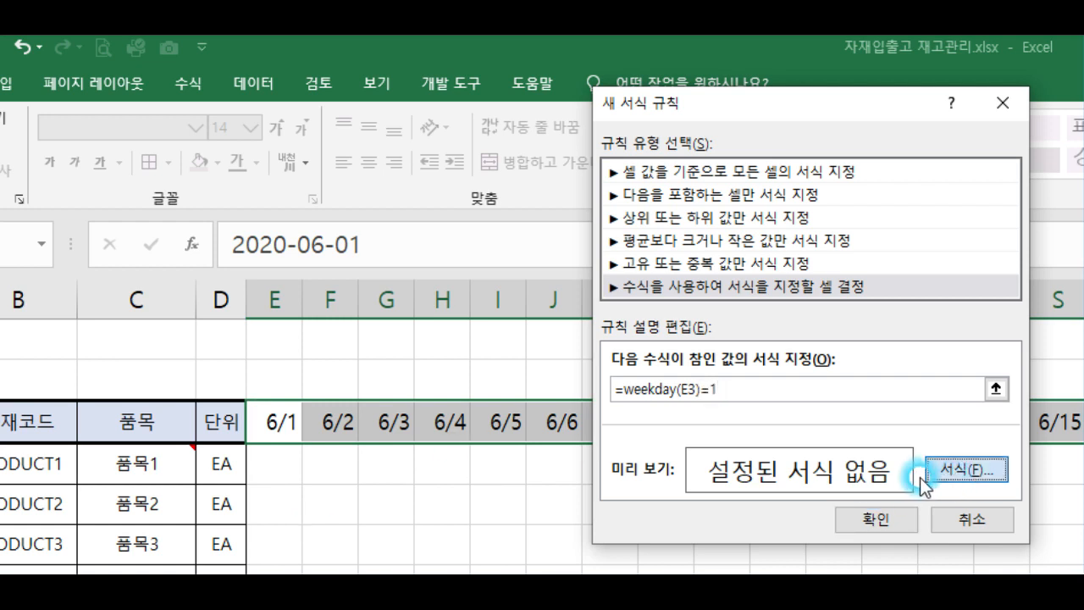
- Give the =weekday(E3)=1 rule a red background fill and apply it
{"action": "left_click", "coordinate": [964, 471]}
{"action": "left_click", "coordinate": [222, 352]}
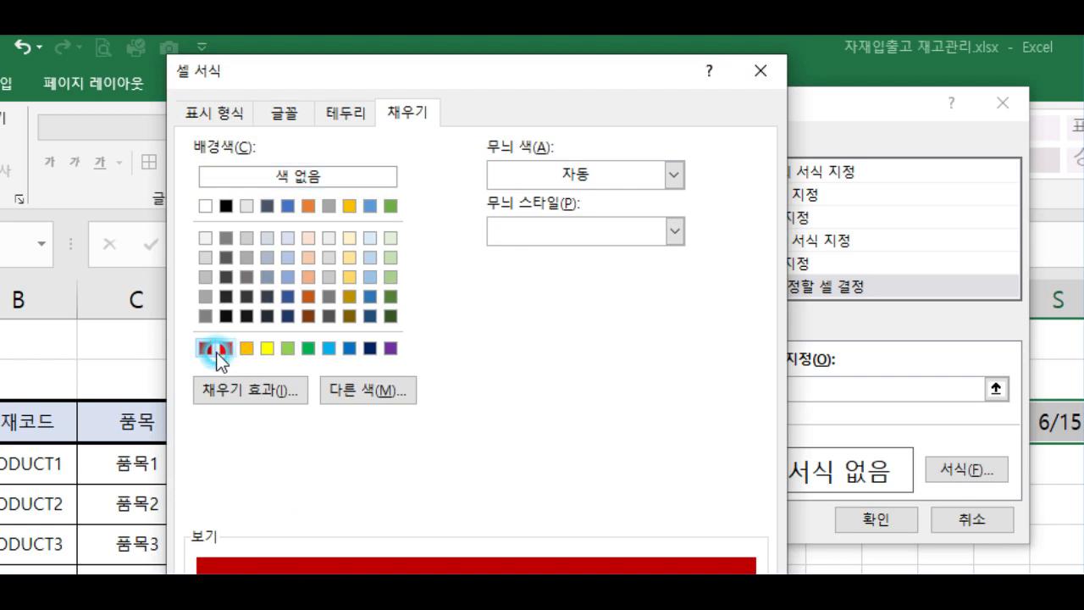
{"action": "left_click", "coordinate": [575, 105]}
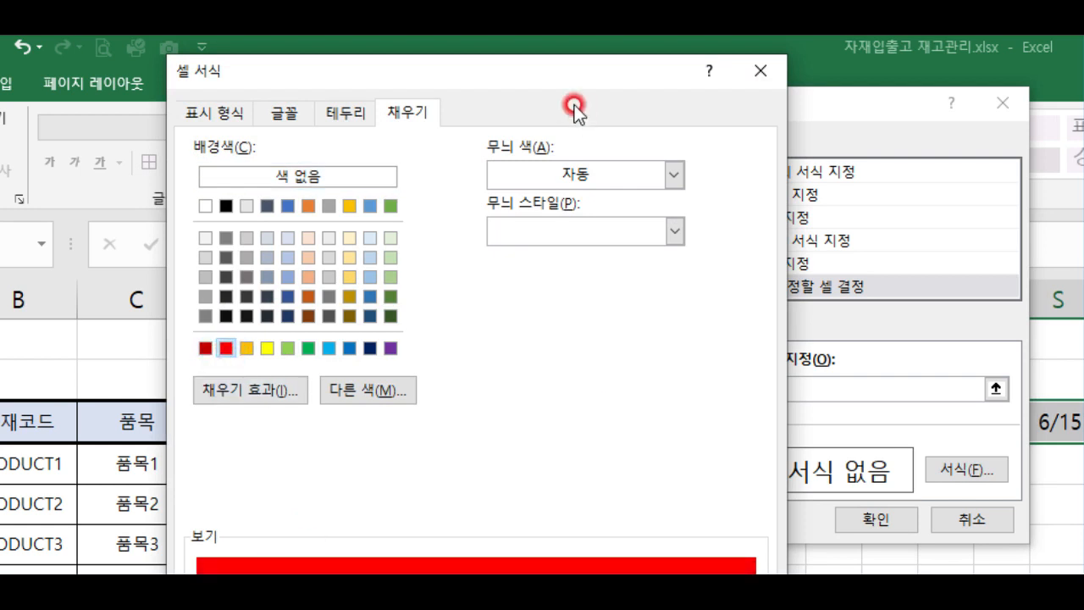
{"action": "key", "text": "Return"}
{"action": "left_click", "coordinate": [874, 519]}
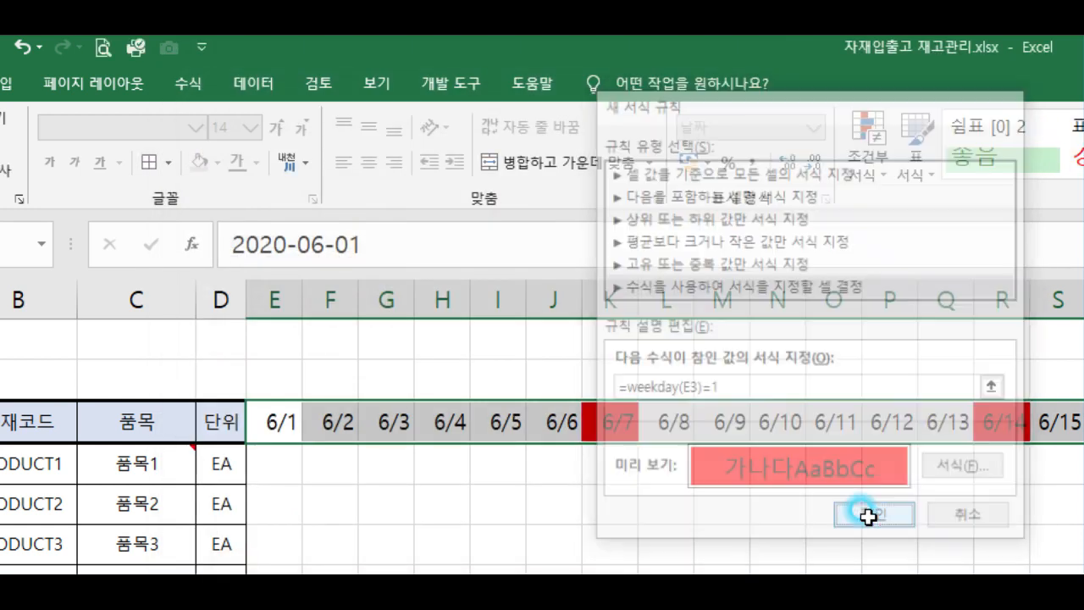
- Create a second formula-based conditional formatting rule for the date row using =weekday(E3)=7
{"action": "left_click", "coordinate": [852, 169]}
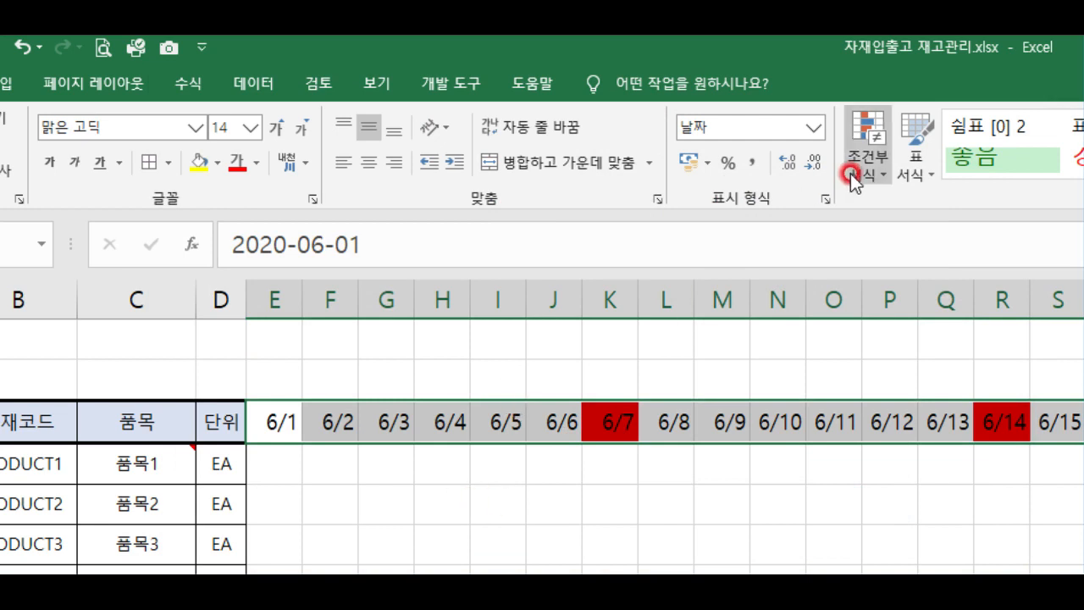
{"action": "left_click", "coordinate": [927, 457]}
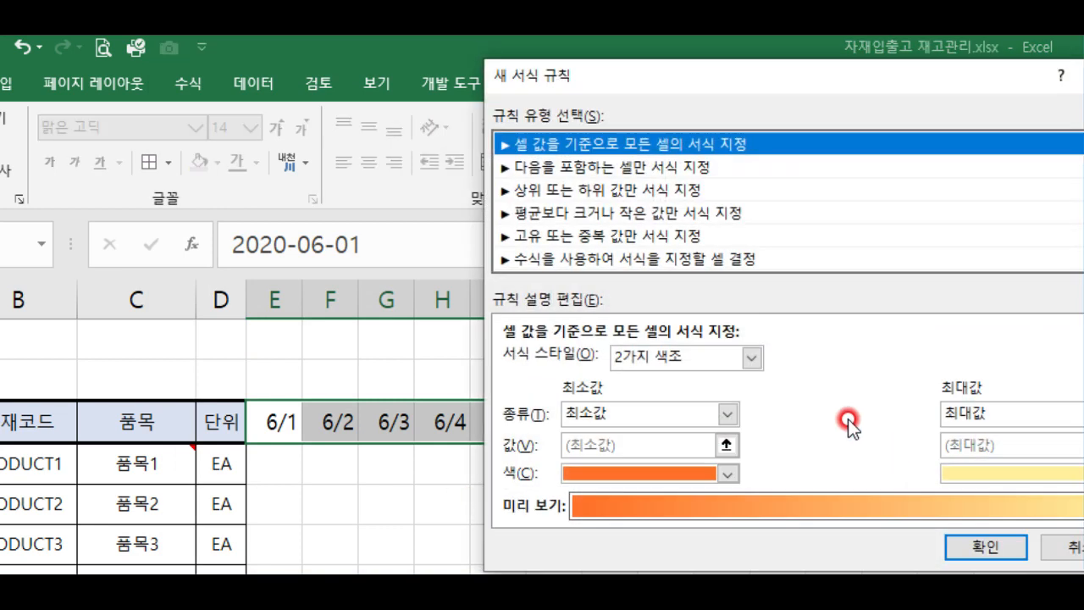
{"action": "left_click", "coordinate": [597, 261]}
{"action": "left_click", "coordinate": [581, 354]}
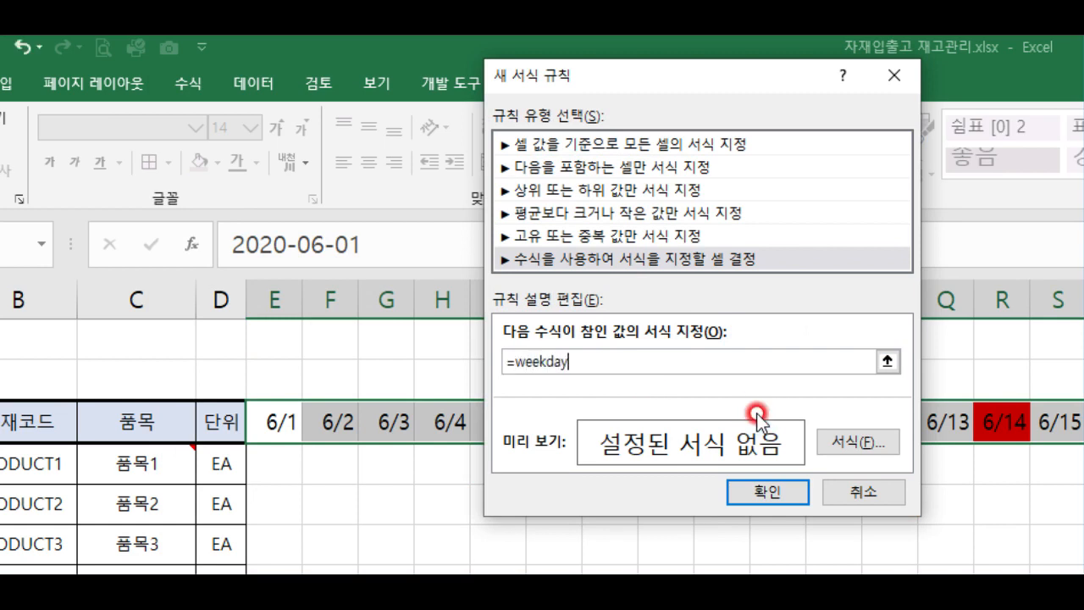
{"action": "type", "text": "=weekday("}
{"action": "left_click", "coordinate": [278, 419]}
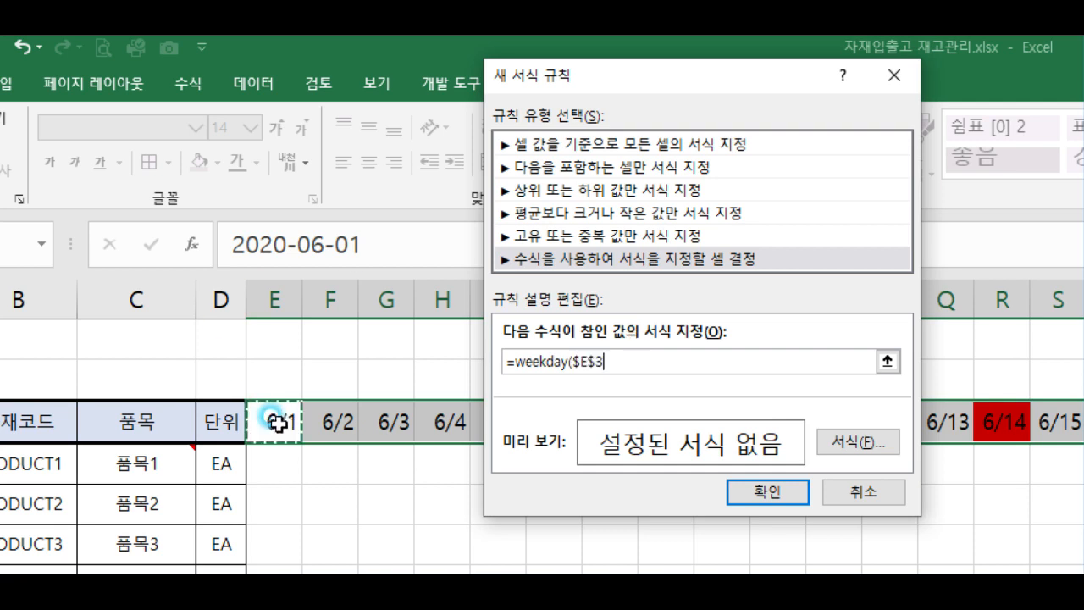
{"action": "key", "text": "F4"}
{"action": "key", "text": "F4"}
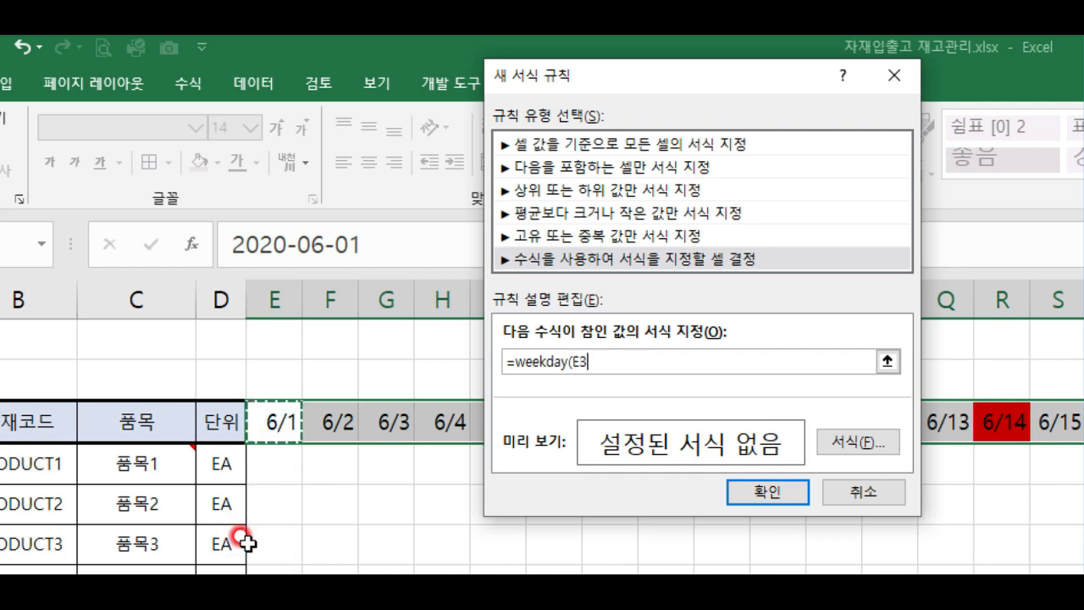
{"action": "type", "text": ")=7"}
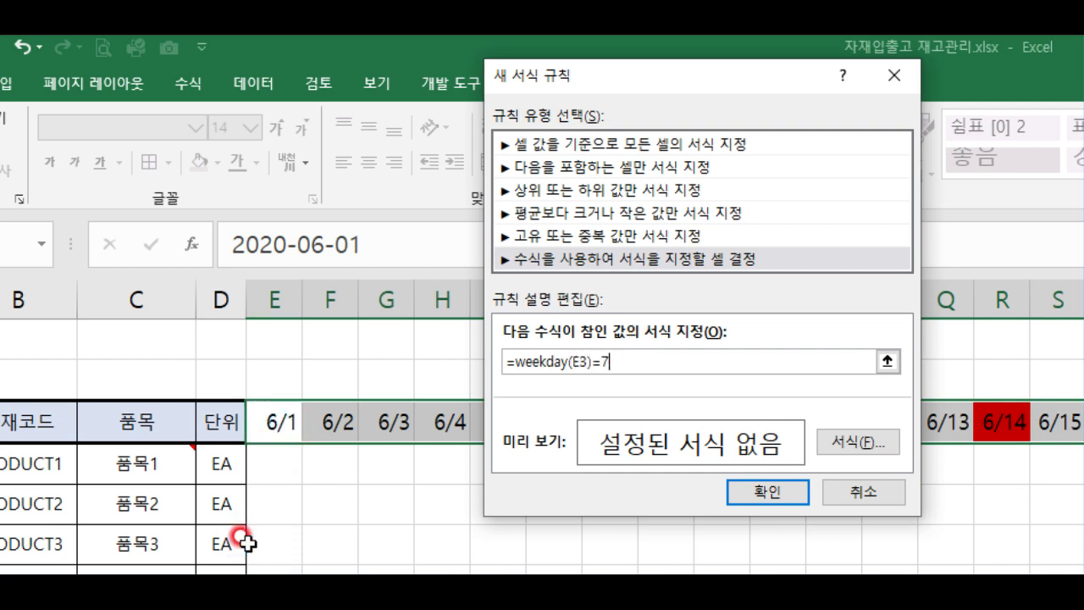
- Give the =weekday(E3)=7 rule a blue background fill and apply it
{"action": "left_click", "coordinate": [881, 442]}
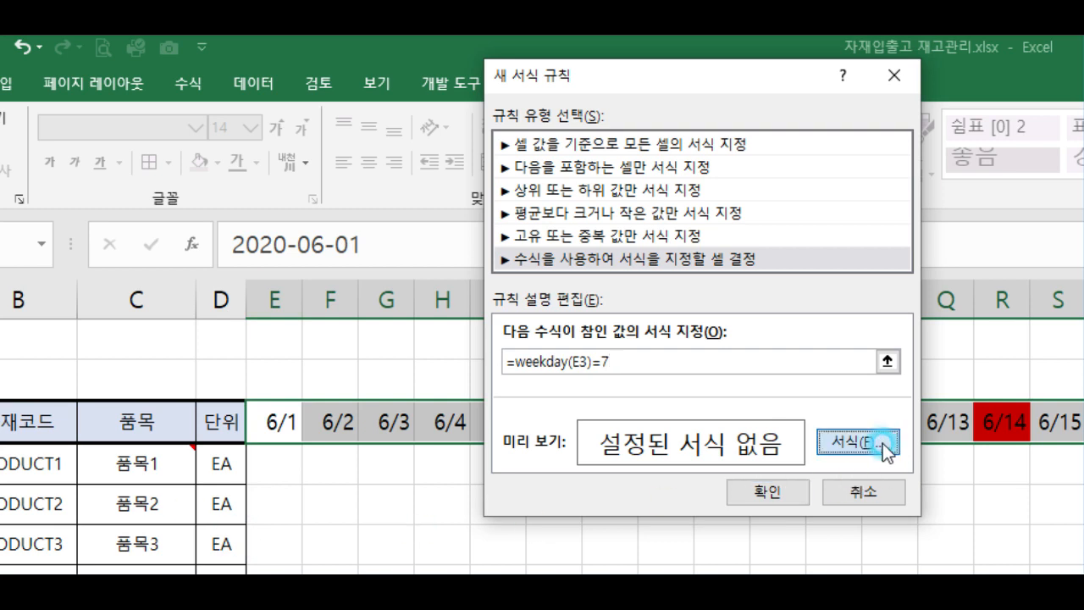
{"action": "left_click", "coordinate": [684, 321]}
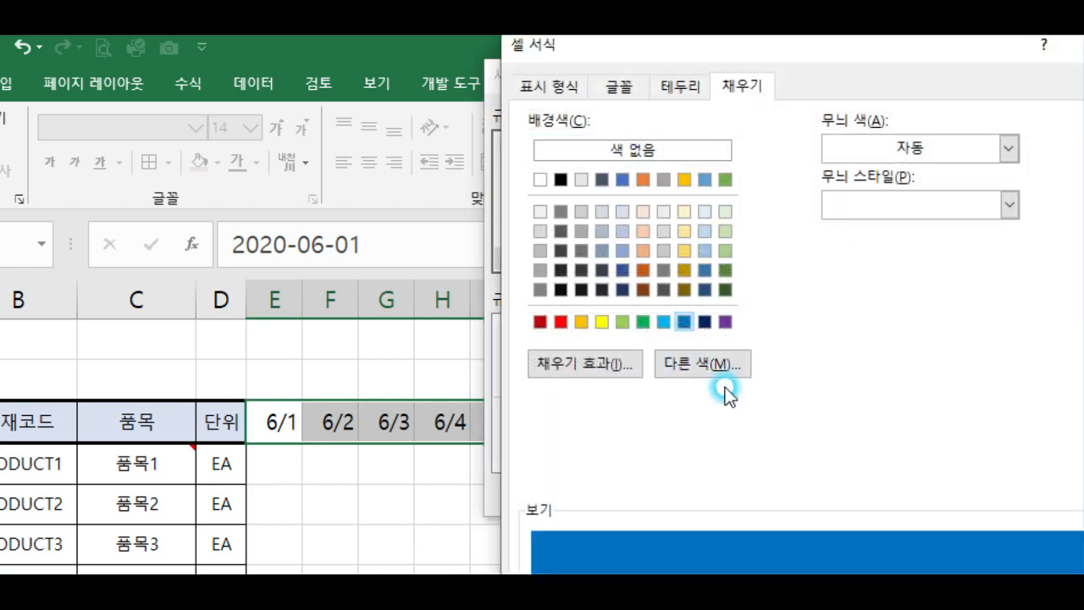
{"action": "left_click_drag", "start_coordinate": [785, 59], "coordinate": [509, 64]}
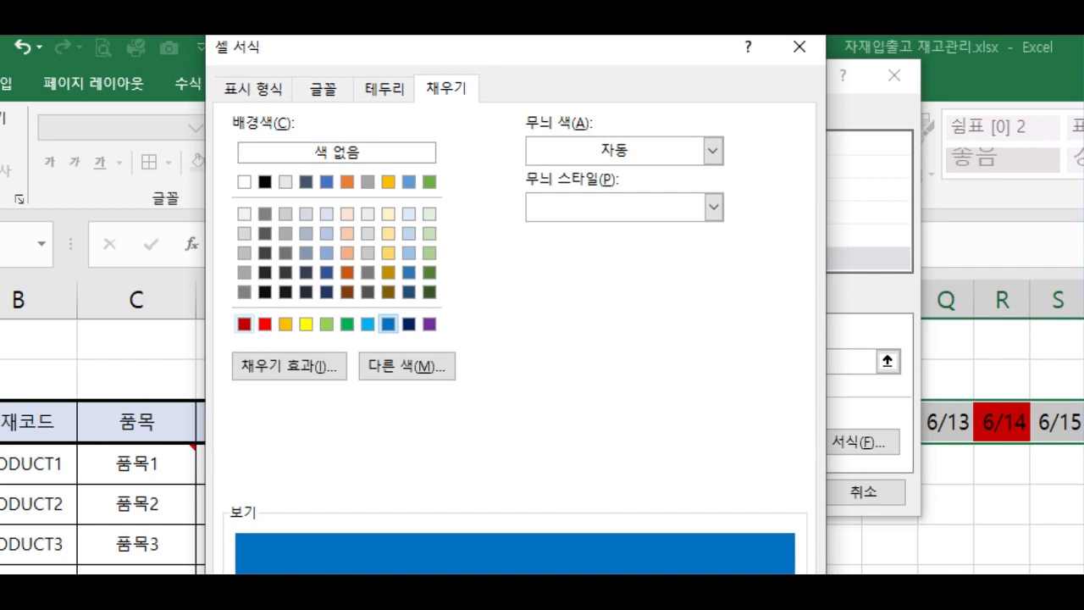
{"action": "key", "text": "Return"}
{"action": "left_click", "coordinate": [757, 489]}
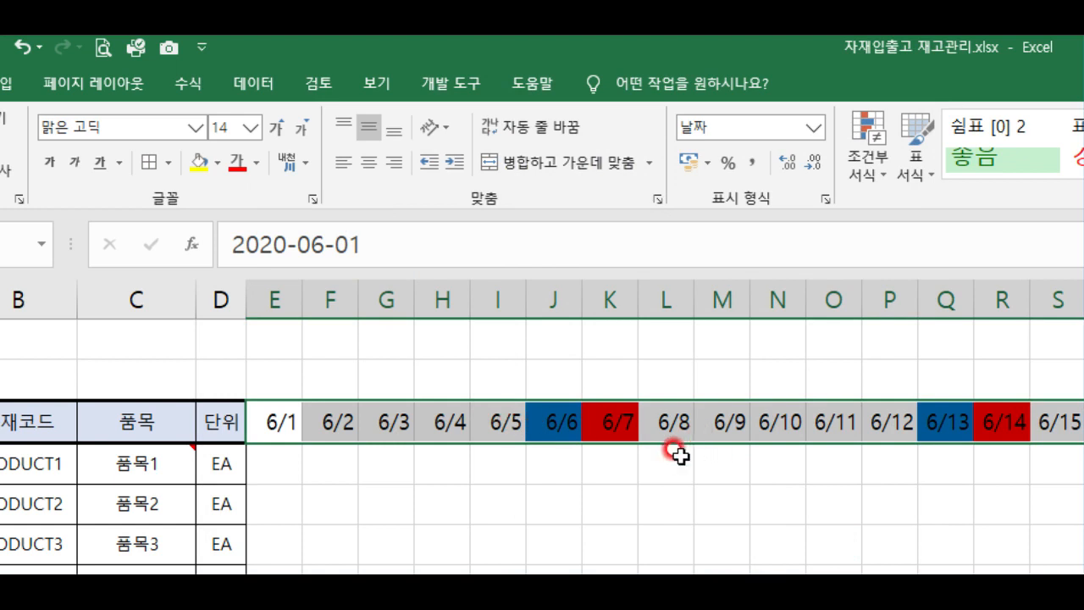
- Enter =TEXT(E3,"aaa") in cell E2 above the first date
{"action": "left_click", "coordinate": [289, 391]}
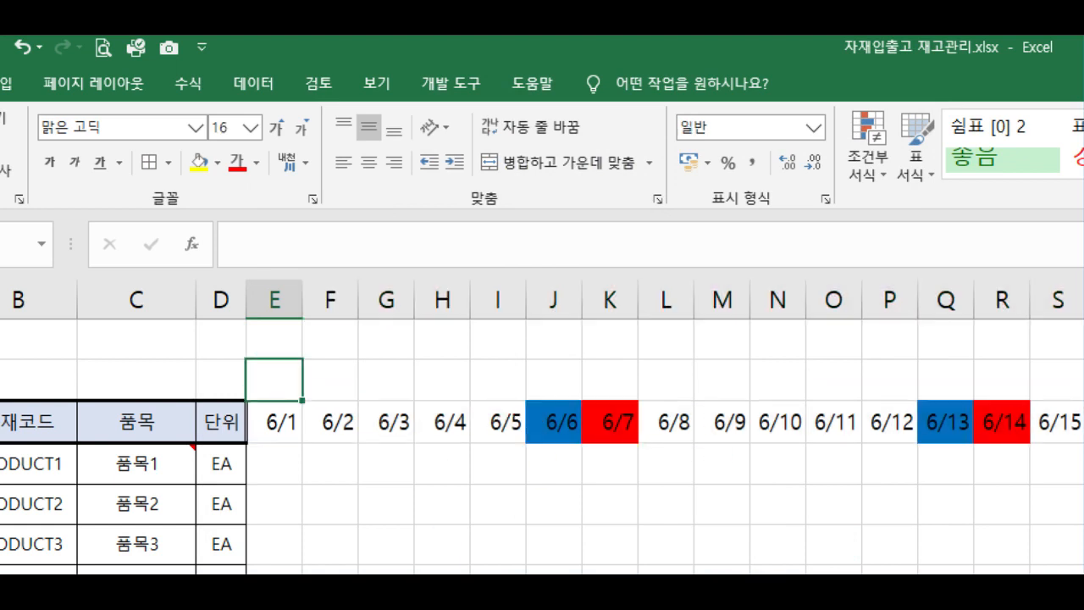
{"action": "type", "text": "=te"}
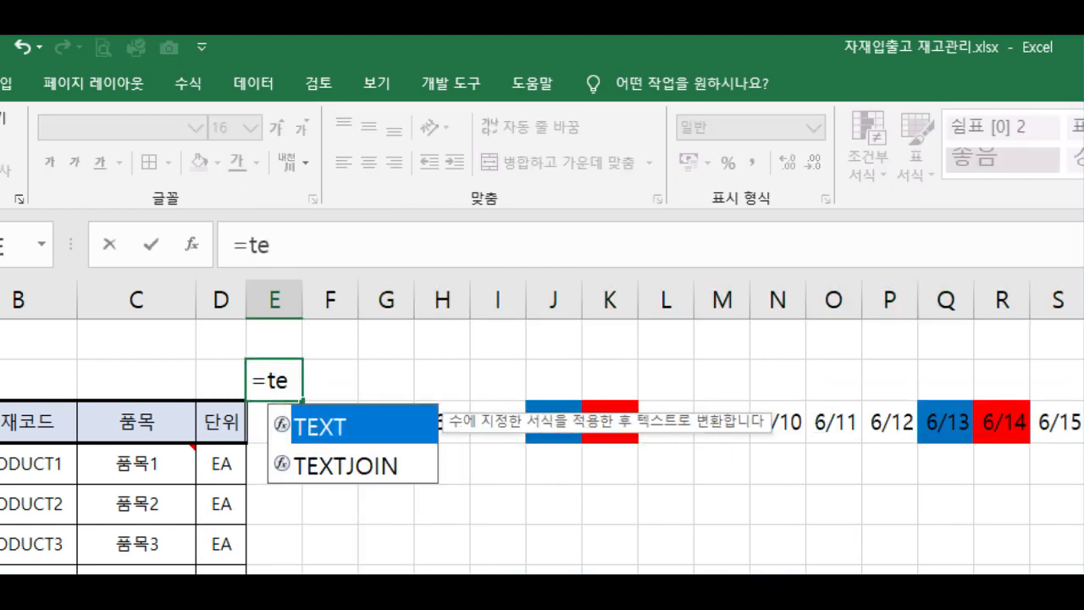
{"action": "double_click", "coordinate": [376, 429]}
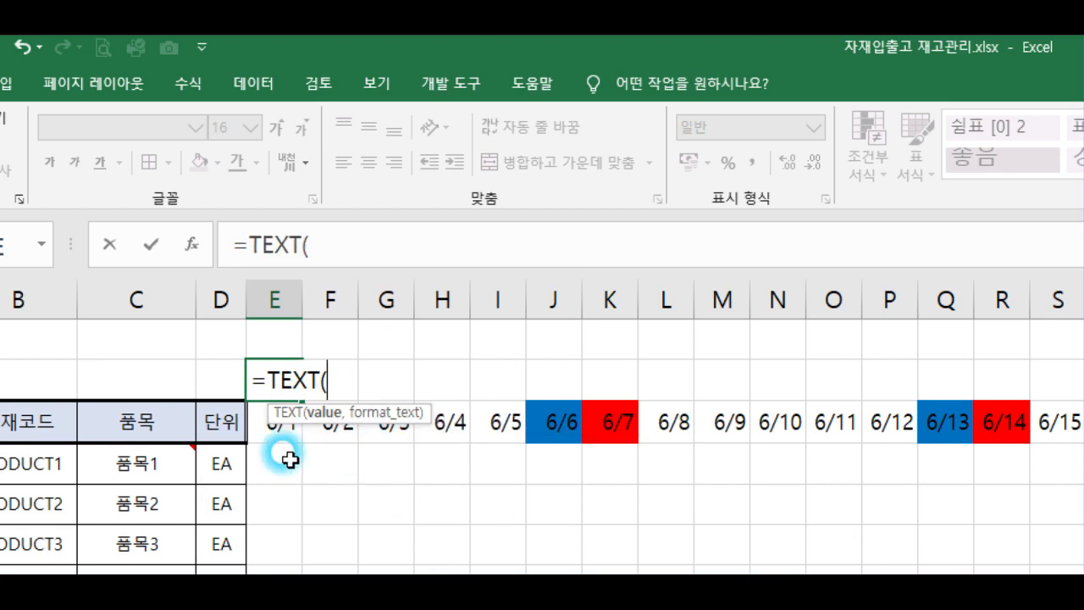
{"action": "left_click", "coordinate": [259, 421]}
{"action": "type", "text": ","}
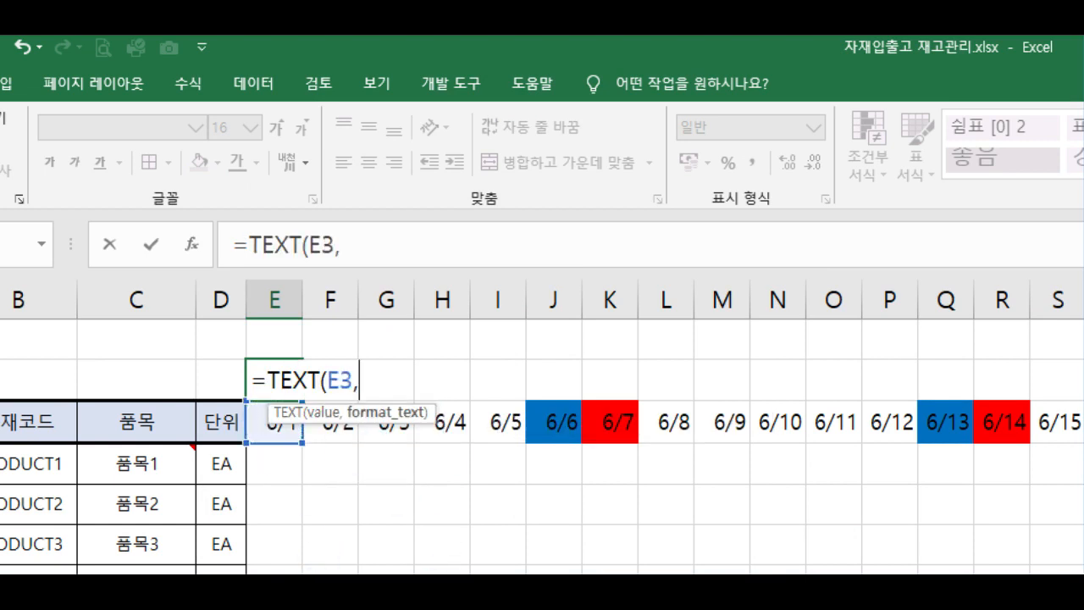
{"action": "type", "text": "\"aaa\""}
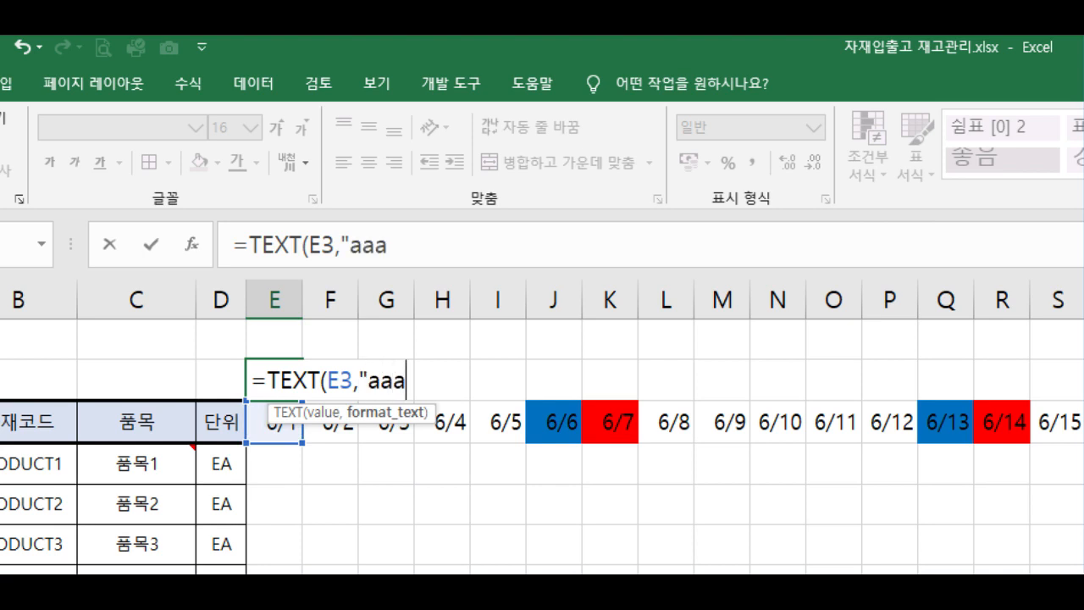
{"action": "type", "text": ")"}
{"action": "key", "text": "Return"}
- Fill the weekday formula from E2 across to AI2 and center the weekday labels
{"action": "left_click", "coordinate": [263, 377]}
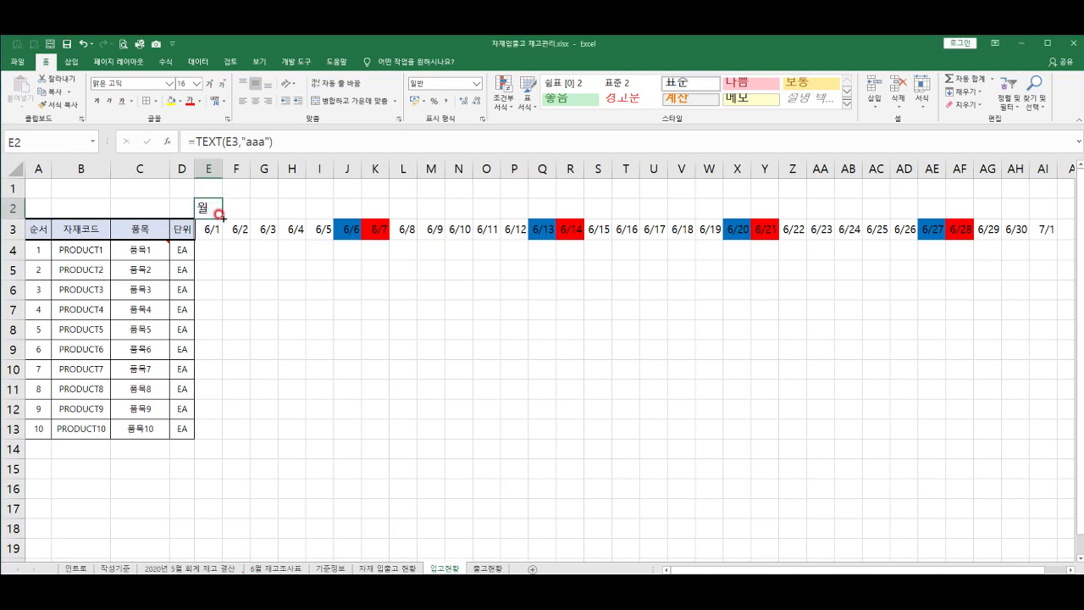
{"action": "left_click_drag", "start_coordinate": [218, 214], "coordinate": [1051, 212]}
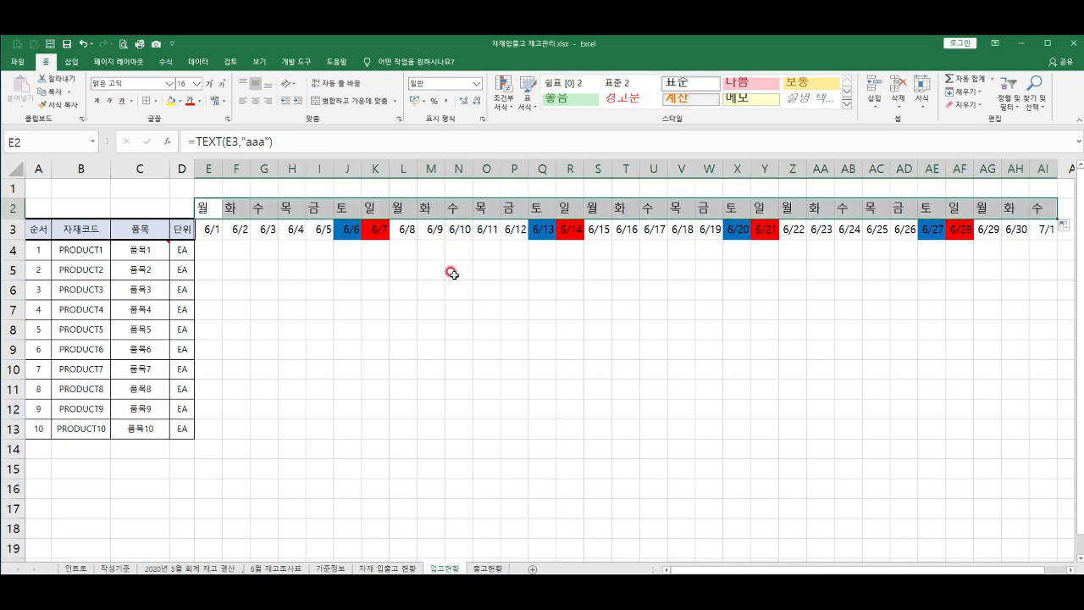
{"action": "left_click", "coordinate": [255, 100]}
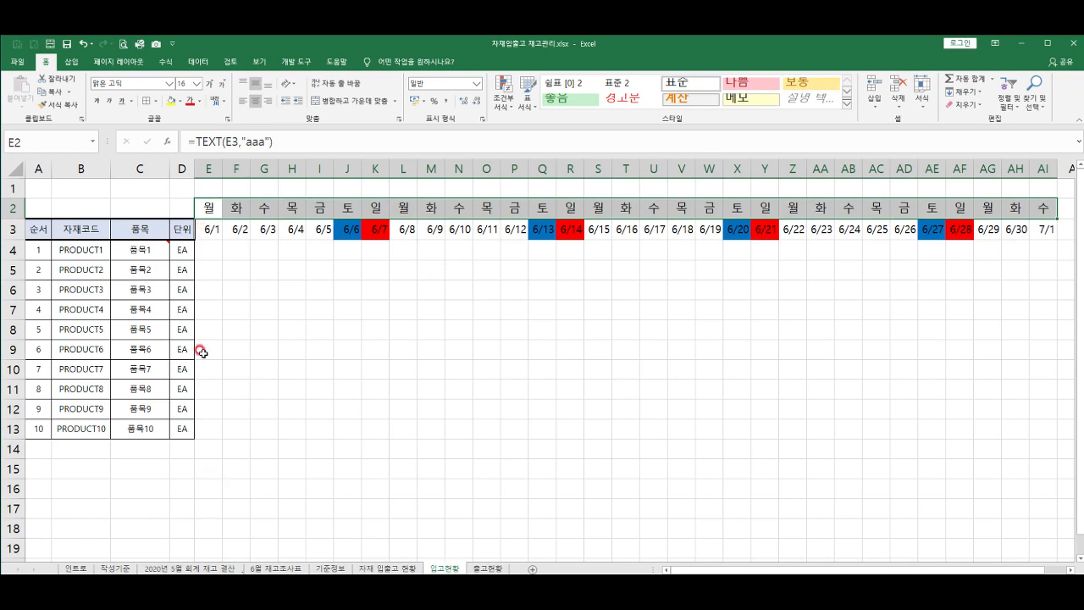
- Create a conditional formatting rule on the row 3 dates for cells whose occurring date (발생 날짜) is today (오늘)
{"action": "left_click_drag", "start_coordinate": [208, 230], "coordinate": [1044, 230]}
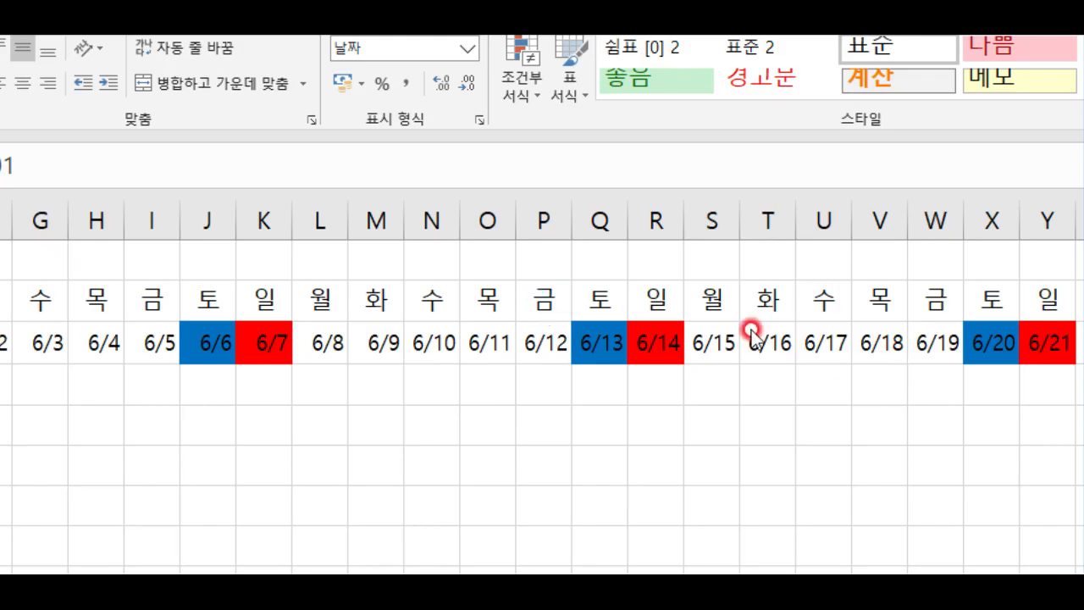
{"action": "key", "text": "ctrl+shift+Right"}
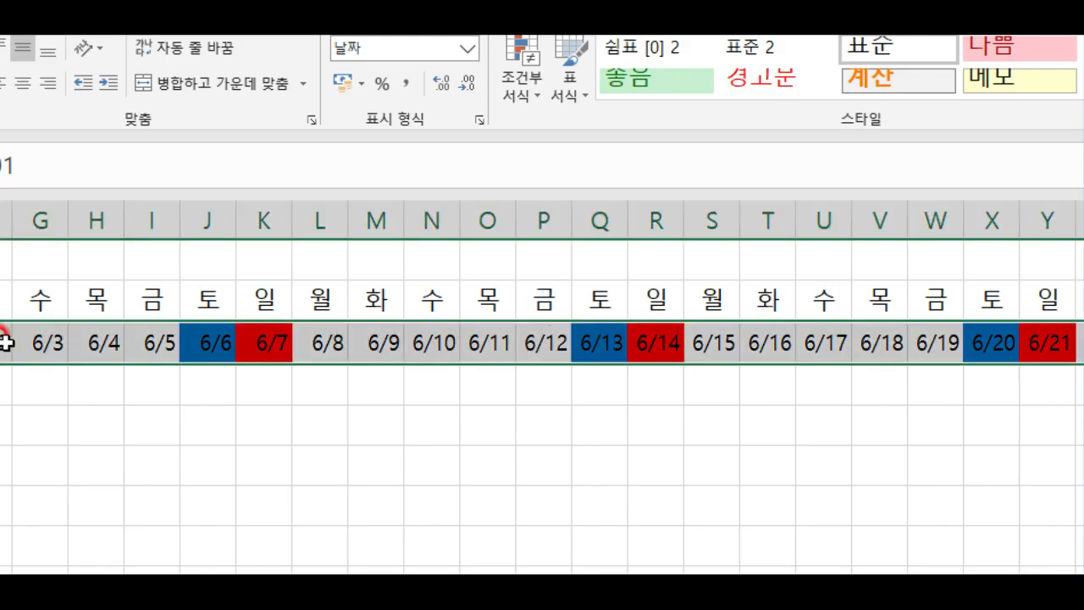
{"action": "left_click", "coordinate": [521, 94]}
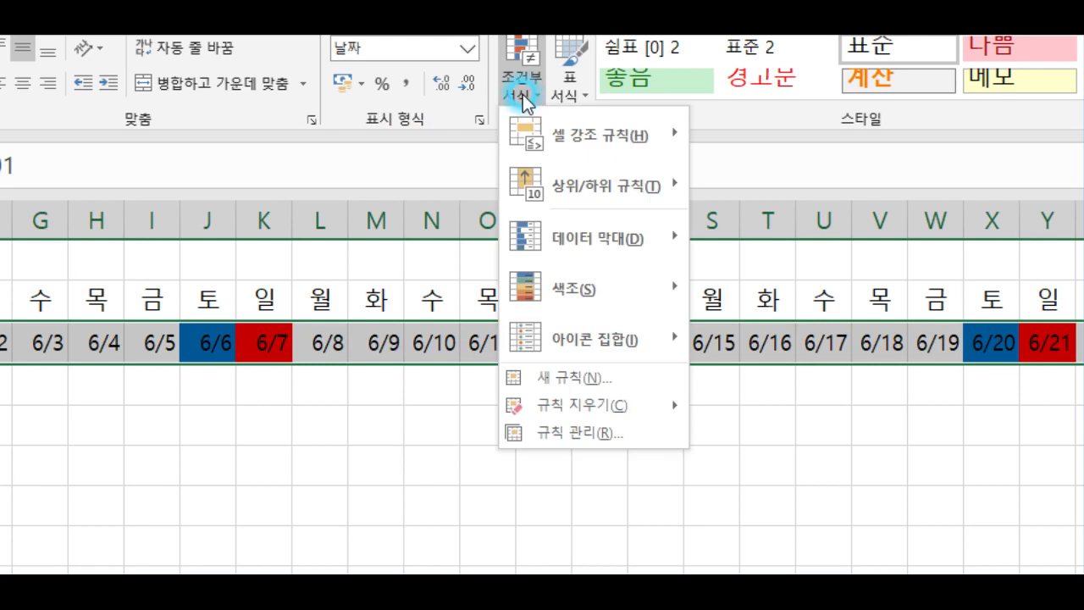
{"action": "left_click", "coordinate": [566, 383]}
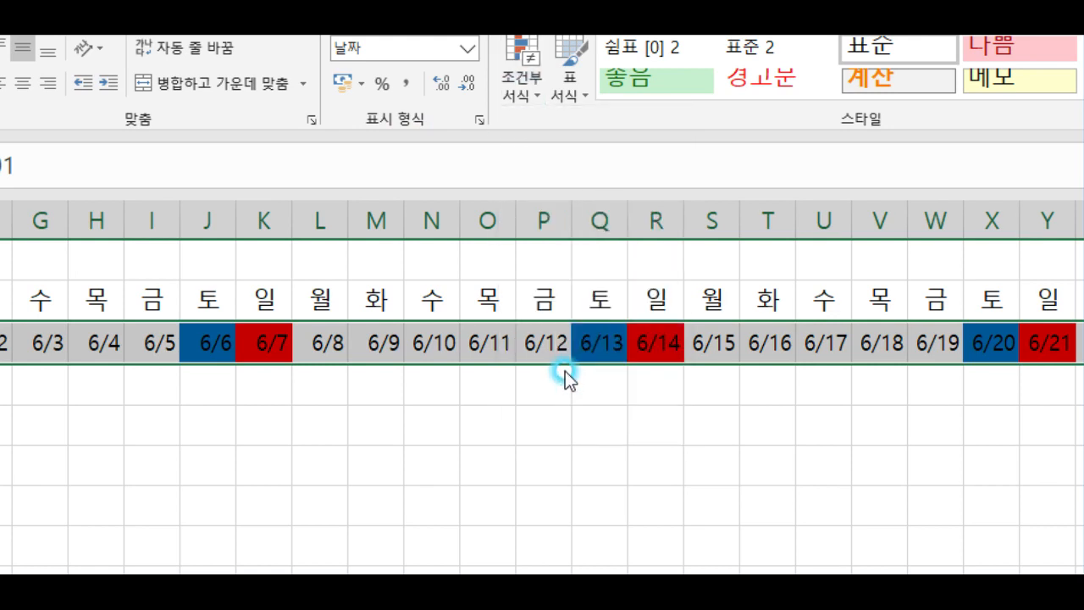
{"action": "left_click_drag", "start_coordinate": [250, 34], "coordinate": [283, 120]}
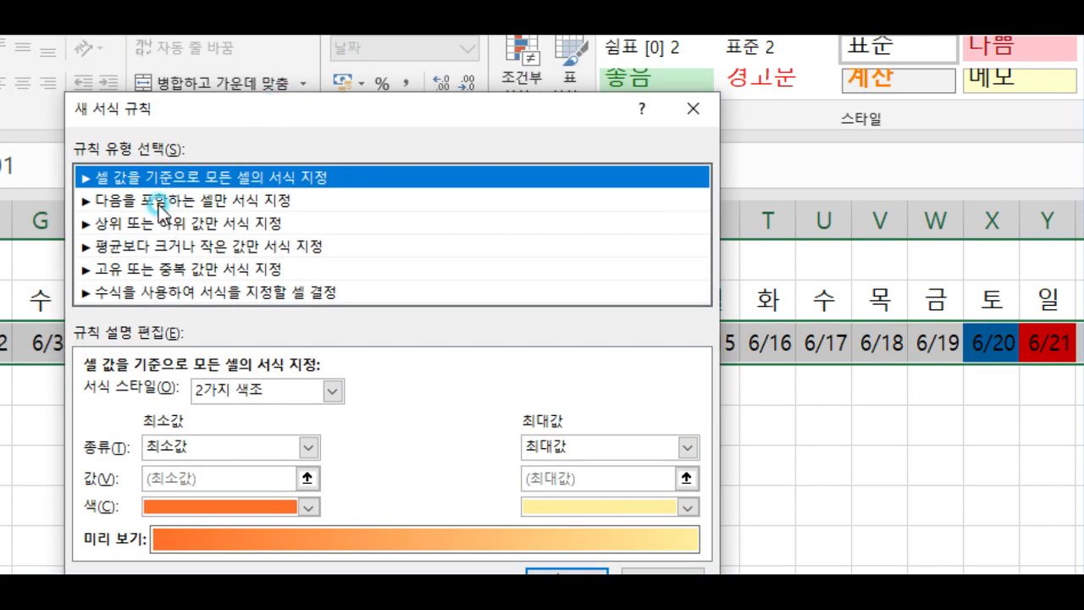
{"action": "left_click", "coordinate": [158, 205]}
{"action": "left_click", "coordinate": [157, 398]}
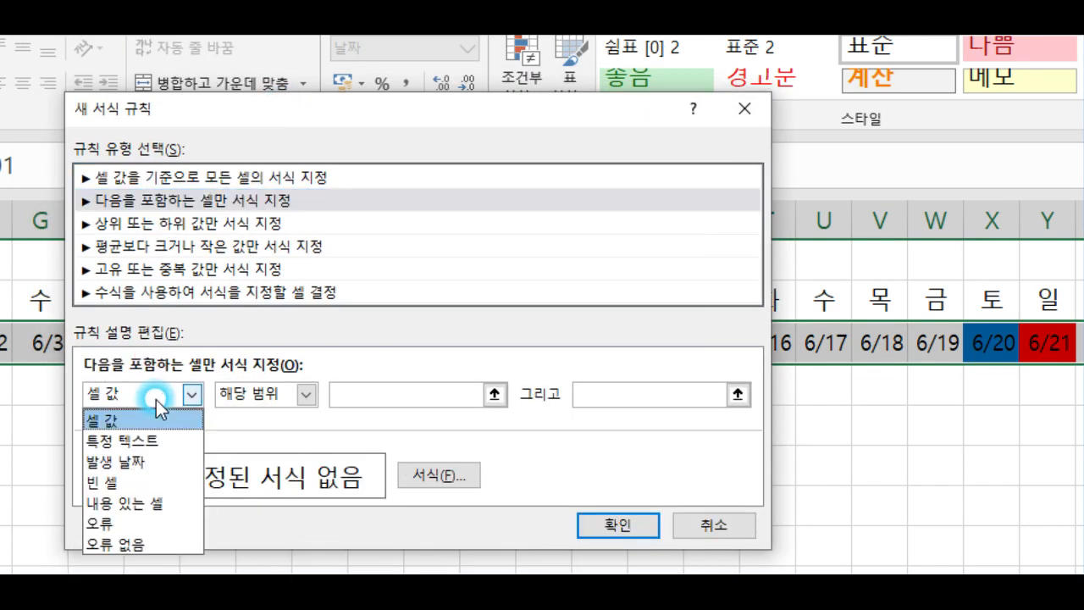
{"action": "left_click", "coordinate": [119, 462]}
{"action": "left_click", "coordinate": [301, 395]}
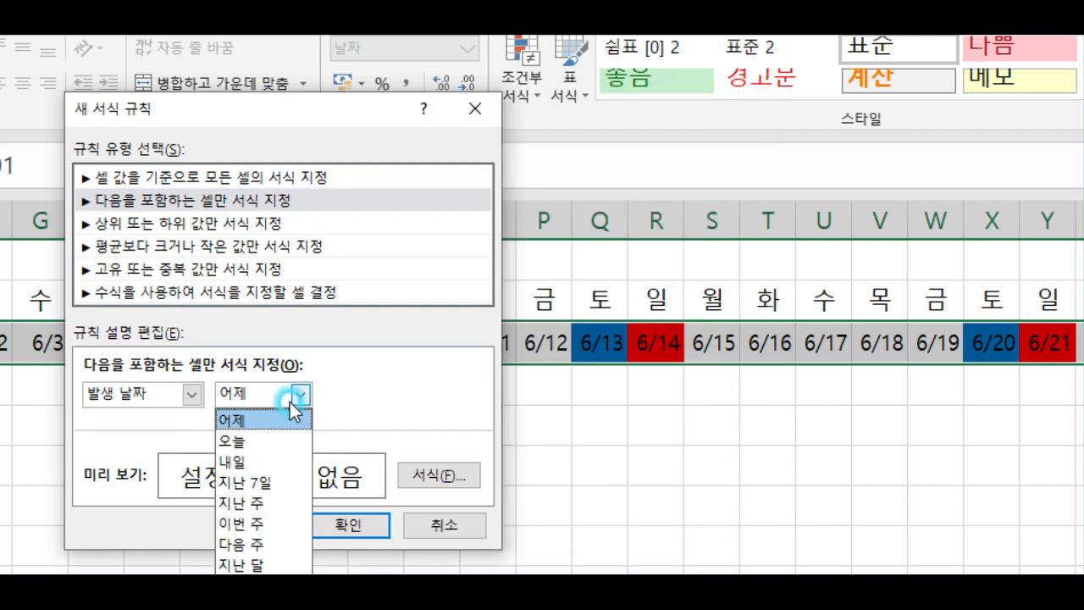
{"action": "left_click", "coordinate": [242, 443]}
- Give the today rule for the date row a green background fill and apply it
{"action": "left_click", "coordinate": [431, 478]}
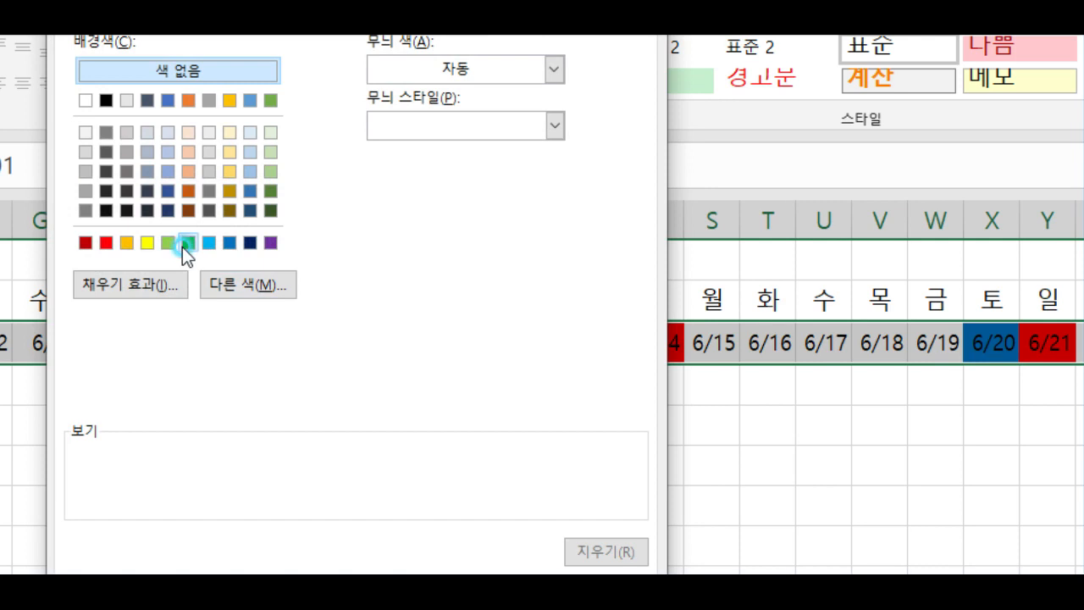
{"action": "left_click", "coordinate": [184, 244]}
{"action": "left_click", "coordinate": [506, 595]}
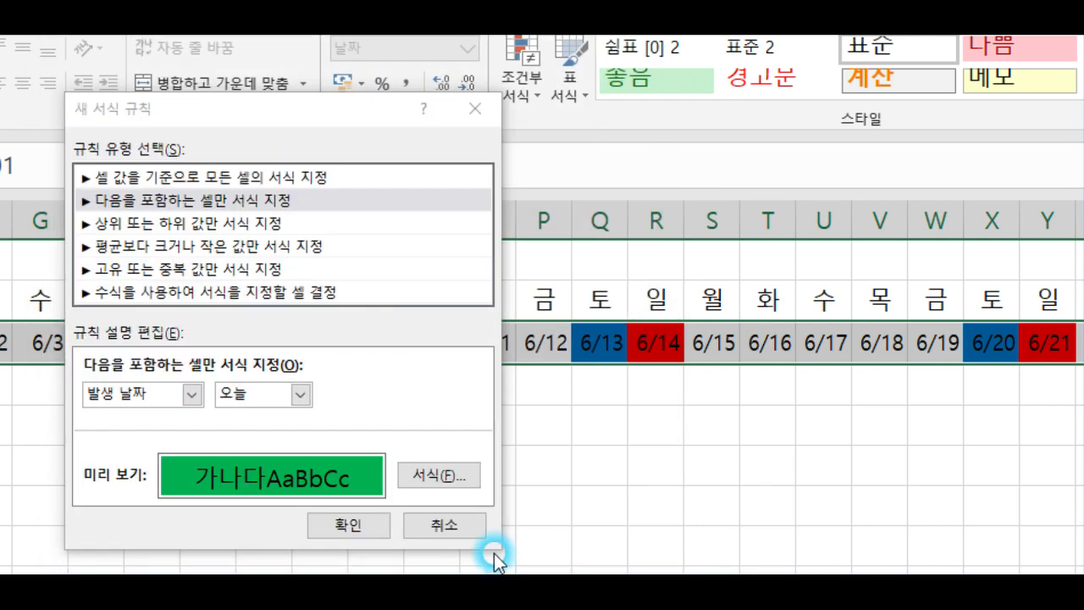
{"action": "left_click", "coordinate": [369, 525]}
{"action": "left_click", "coordinate": [709, 346]}
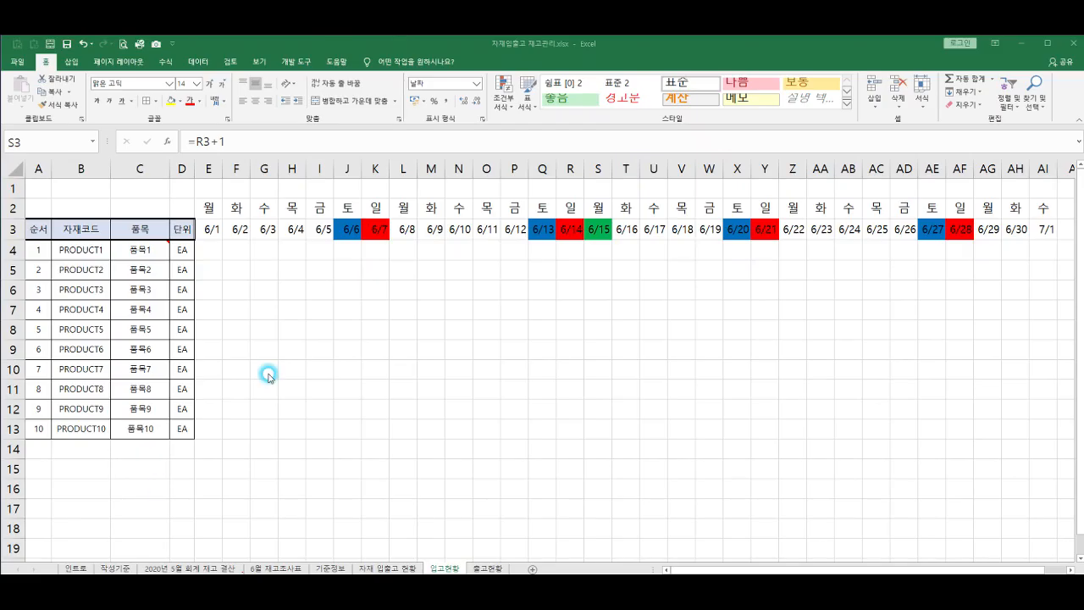
- Create a formula-based conditional formatting rule for E4:AI13 using =if($B4="","",if(E$3=today(),1,0))
{"action": "left_click_drag", "start_coordinate": [208, 250], "coordinate": [1050, 431]}
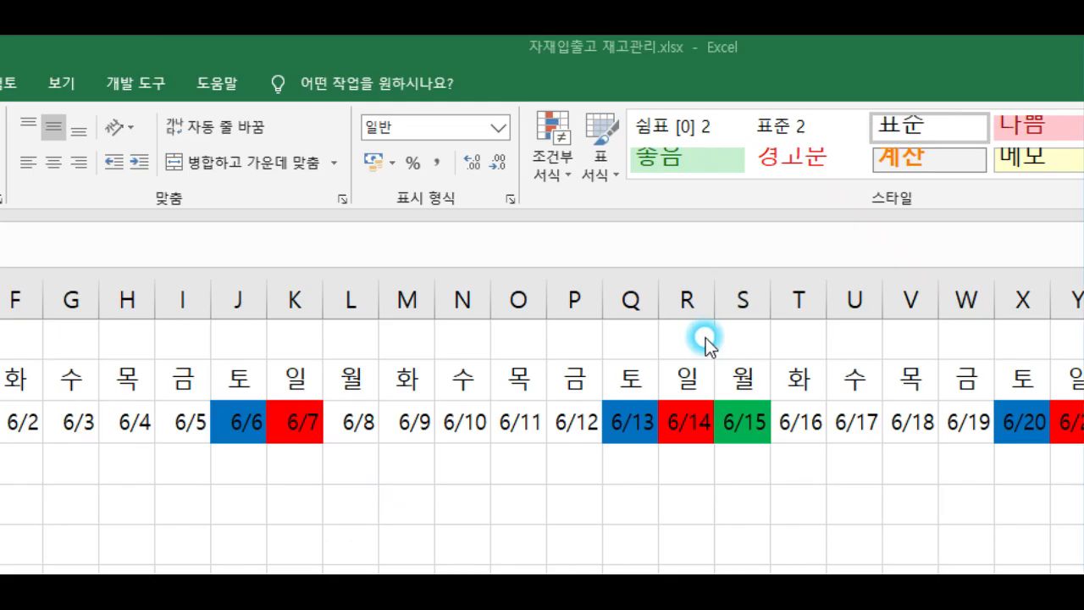
{"action": "left_click", "coordinate": [529, 116]}
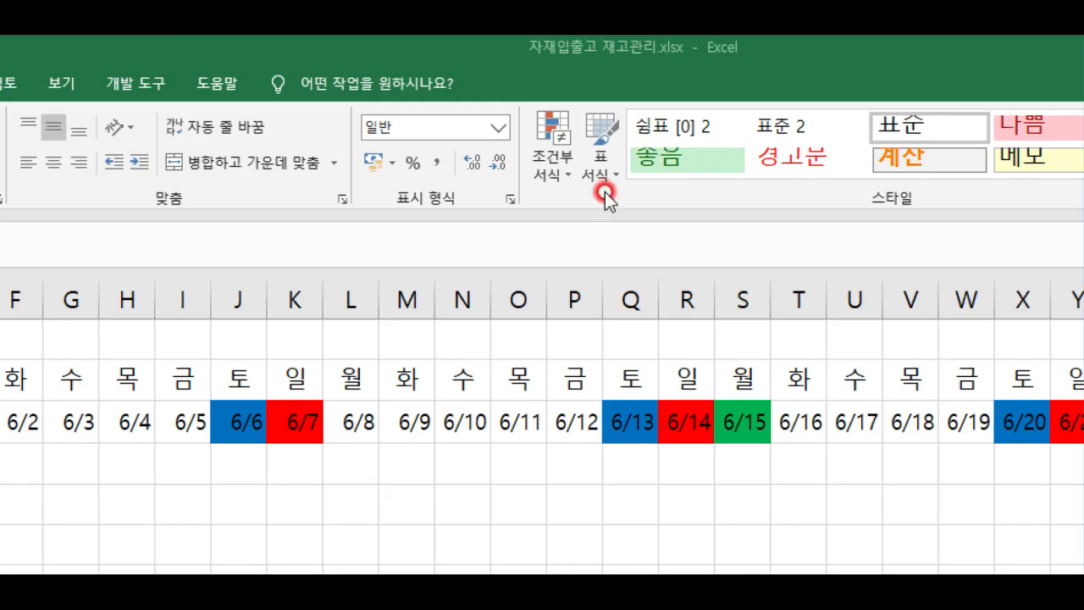
{"action": "left_click", "coordinate": [614, 180]}
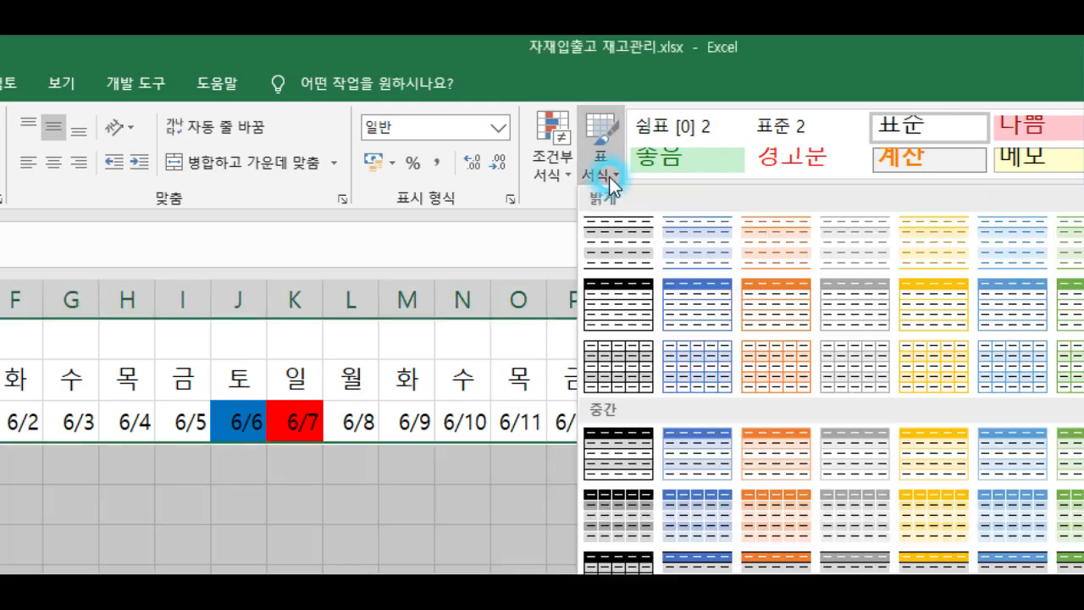
{"action": "left_click", "coordinate": [551, 169]}
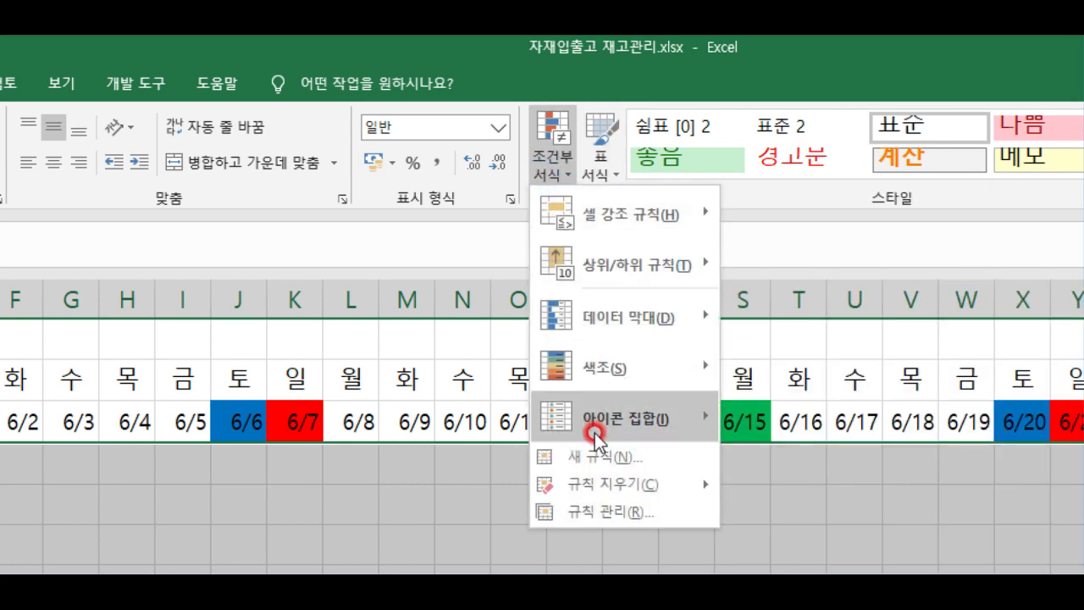
{"action": "left_click", "coordinate": [593, 458]}
{"action": "left_click", "coordinate": [120, 346]}
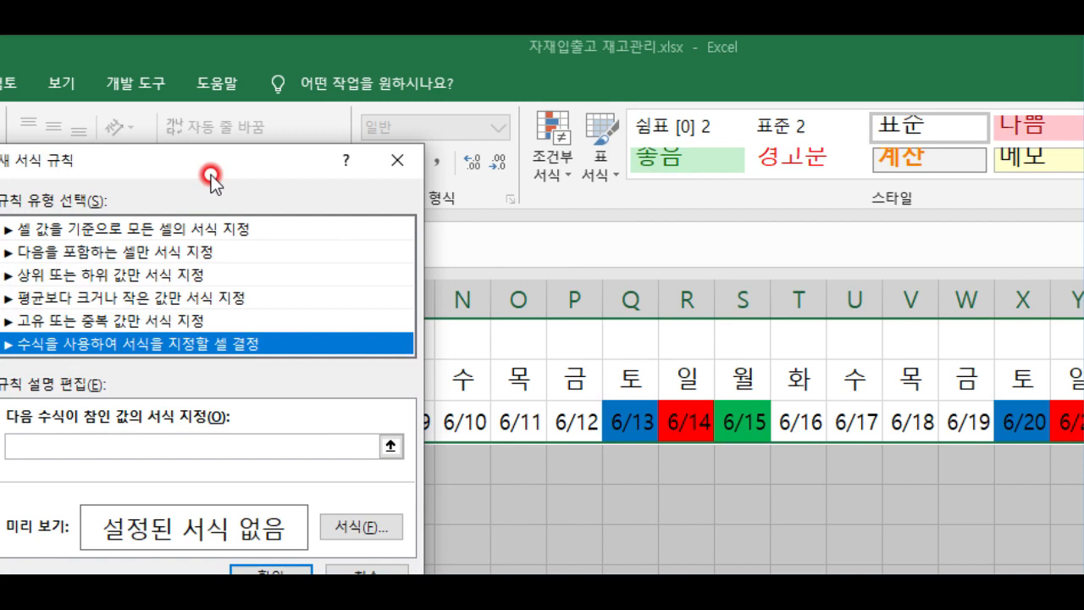
{"action": "left_click_drag", "start_coordinate": [225, 169], "coordinate": [608, 200]}
{"action": "left_click", "coordinate": [462, 479]}
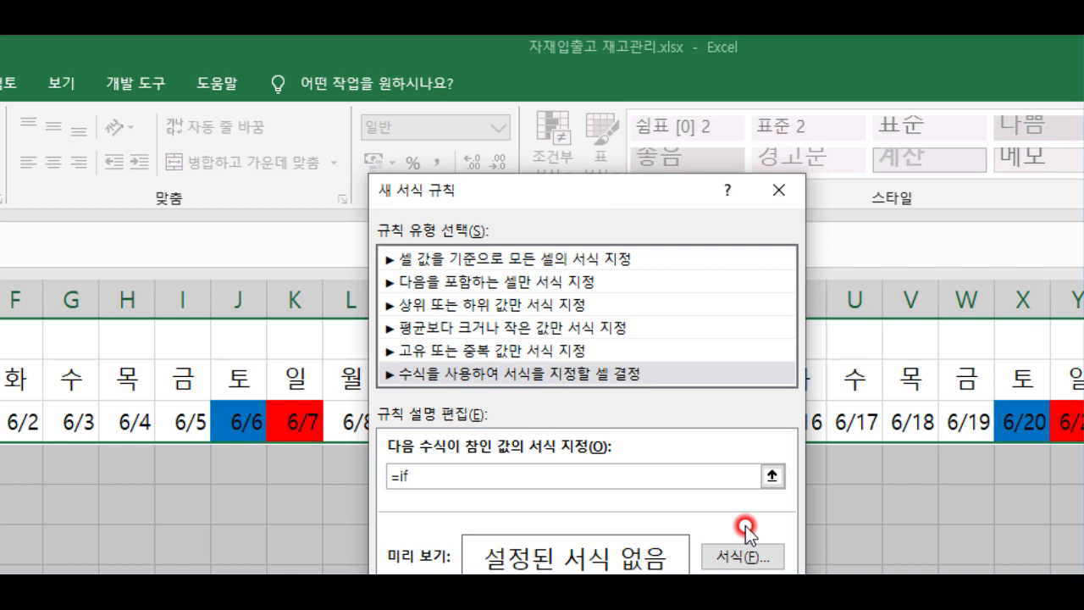
{"action": "type", "text": "=if($B$4"}
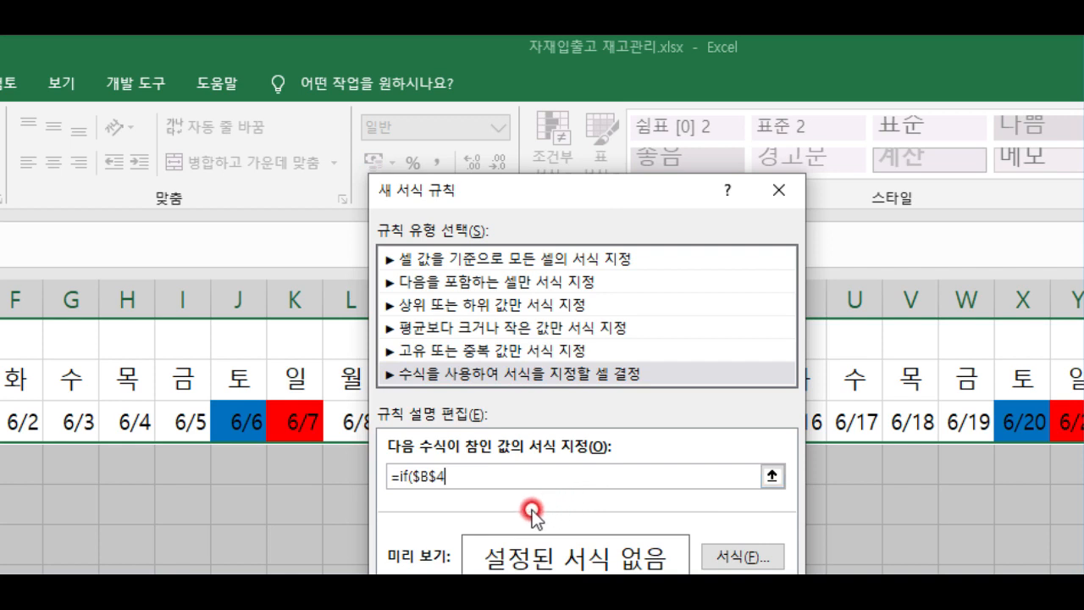
{"action": "key", "text": "F4"}
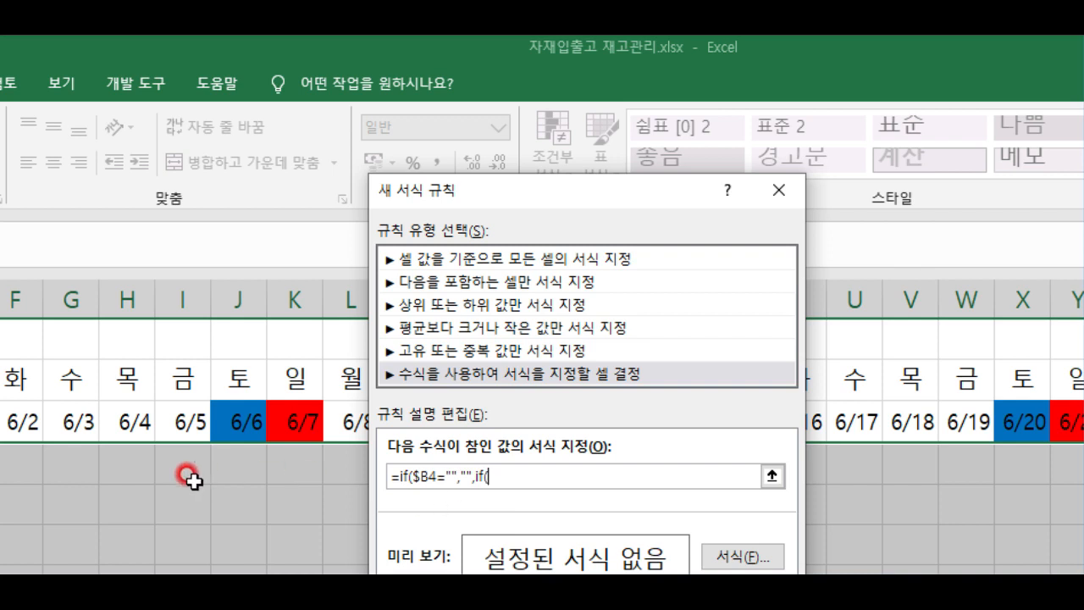
{"action": "left_click", "coordinate": [12, 432]}
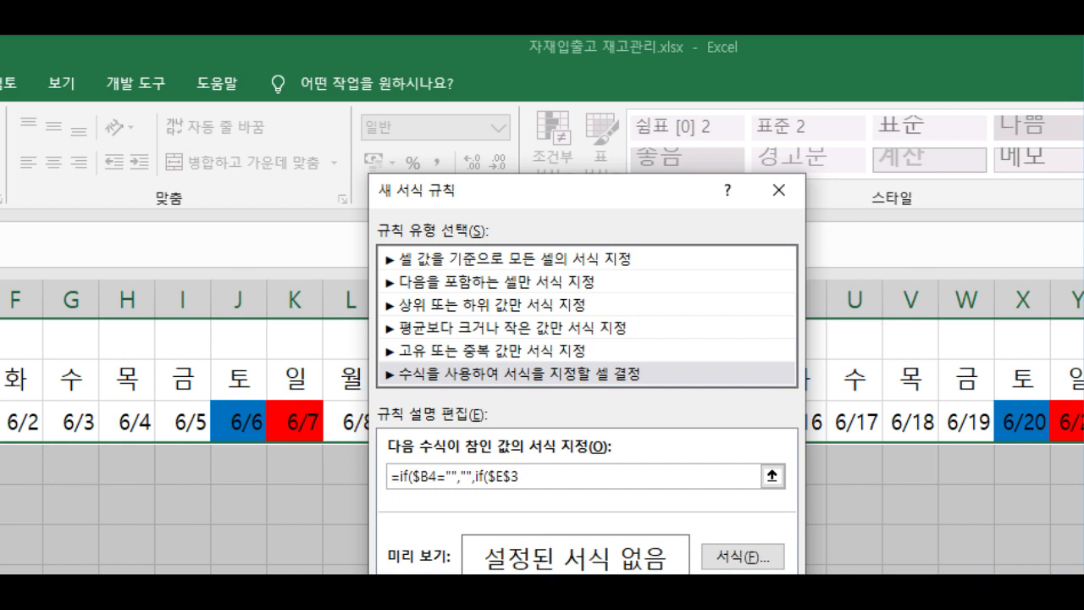
{"action": "key", "text": "F4"}
{"action": "key", "text": "F4"}
{"action": "key", "text": "F4"}
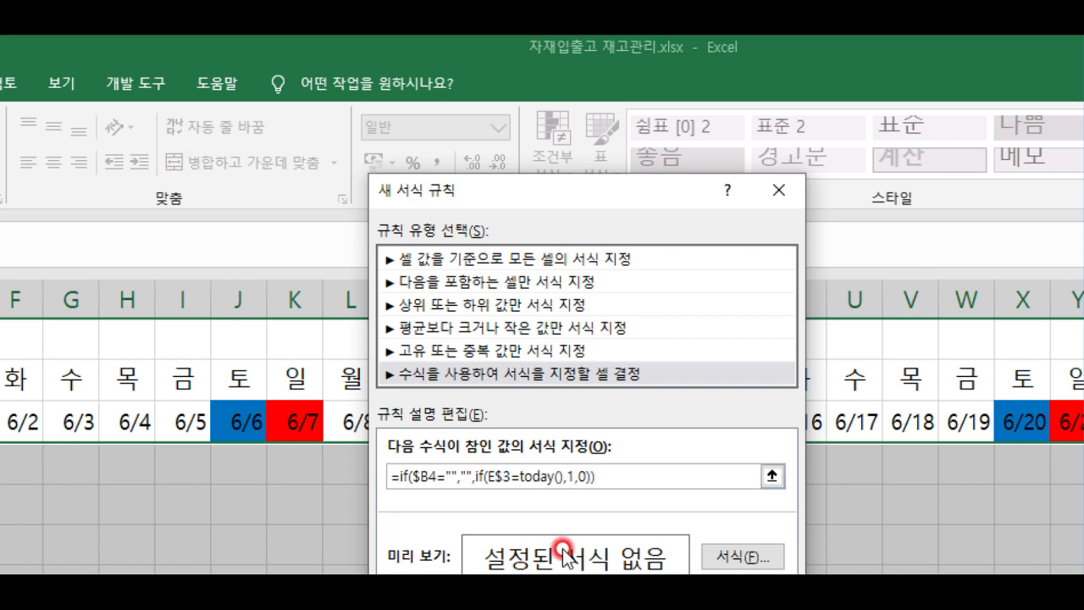
- Give the E4:AI13 formula rule a green background fill and apply it
{"action": "left_click", "coordinate": [735, 559]}
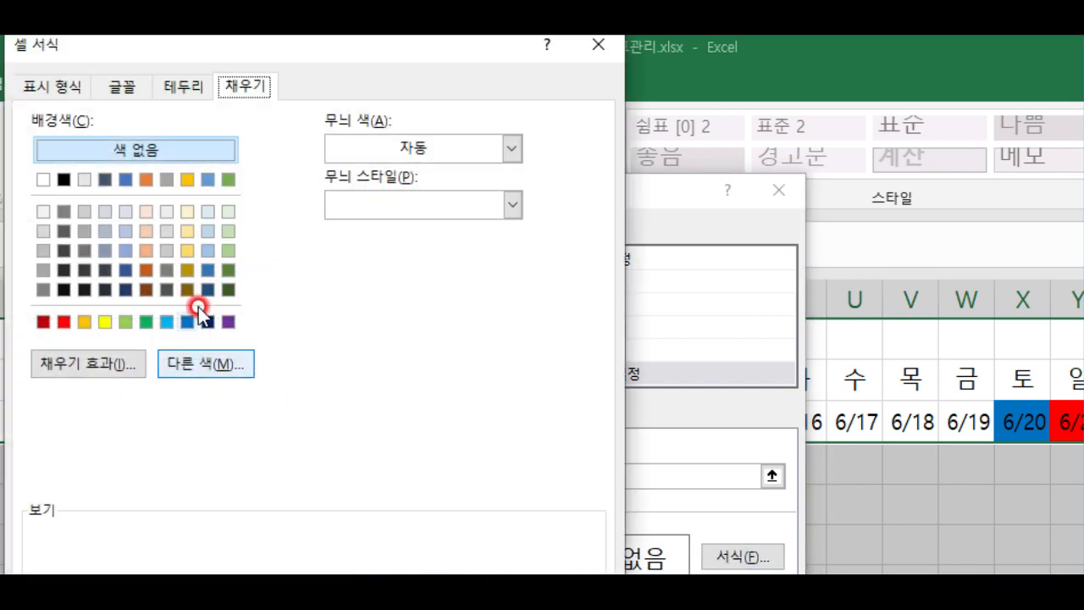
{"action": "left_click", "coordinate": [149, 324]}
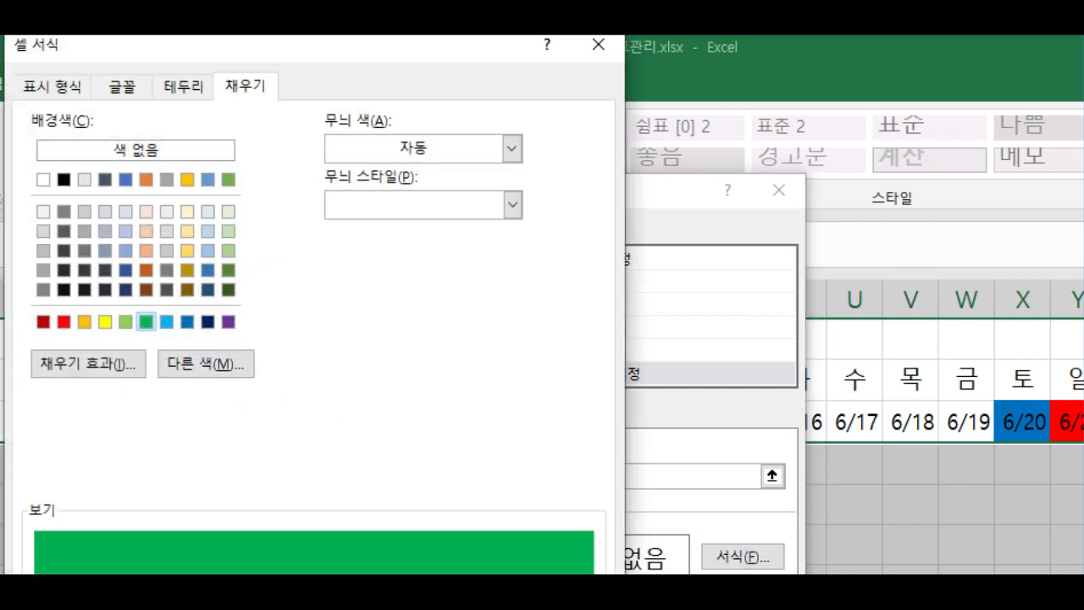
{"action": "key", "text": "Return"}
{"action": "key", "text": "Return"}
{"action": "left_click", "coordinate": [593, 506]}
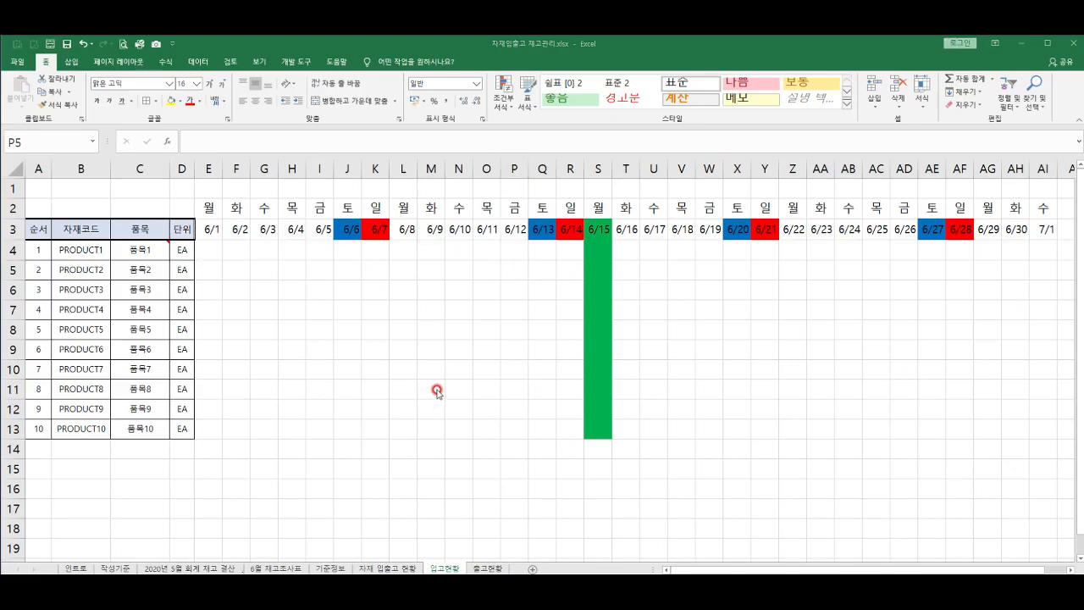
{"action": "left_click_drag", "start_coordinate": [745, 421], "coordinate": [750, 596]}
{"action": "left_click_drag", "start_coordinate": [601, 316], "coordinate": [598, 434]}
- Test the date highlighting by setting the start date in E3 to 6/5, and set it back to 6/1
{"action": "left_click", "coordinate": [209, 230]}
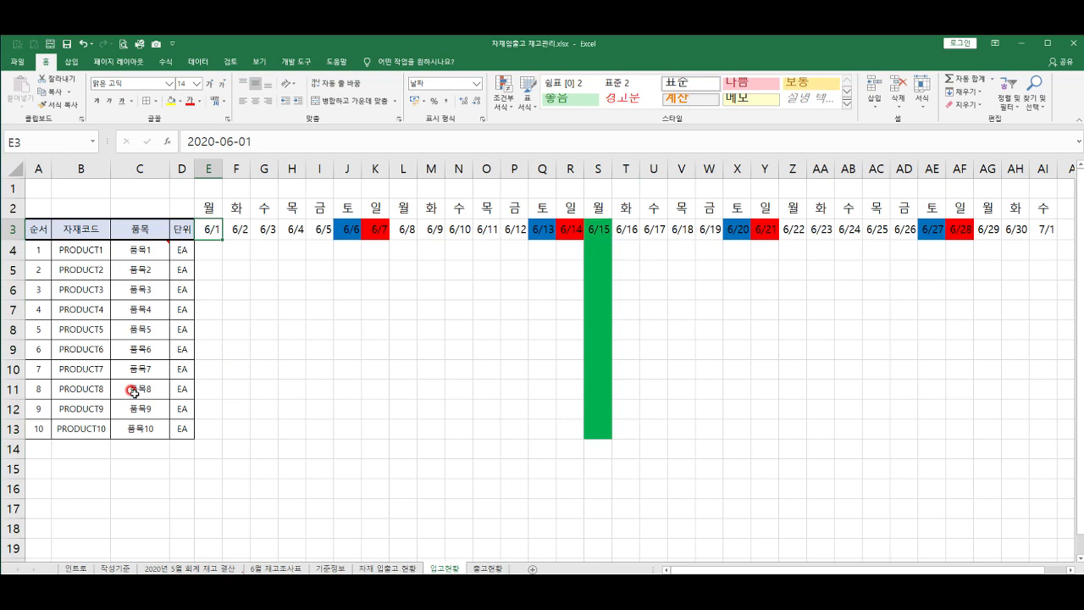
{"action": "type", "text": "6/5"}
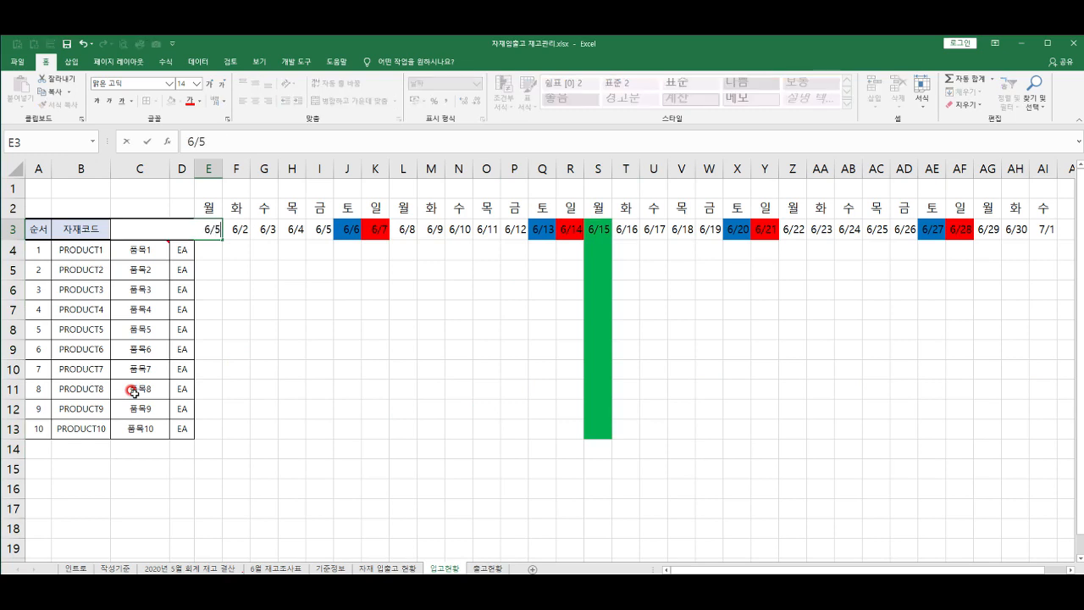
{"action": "key", "text": "Return"}
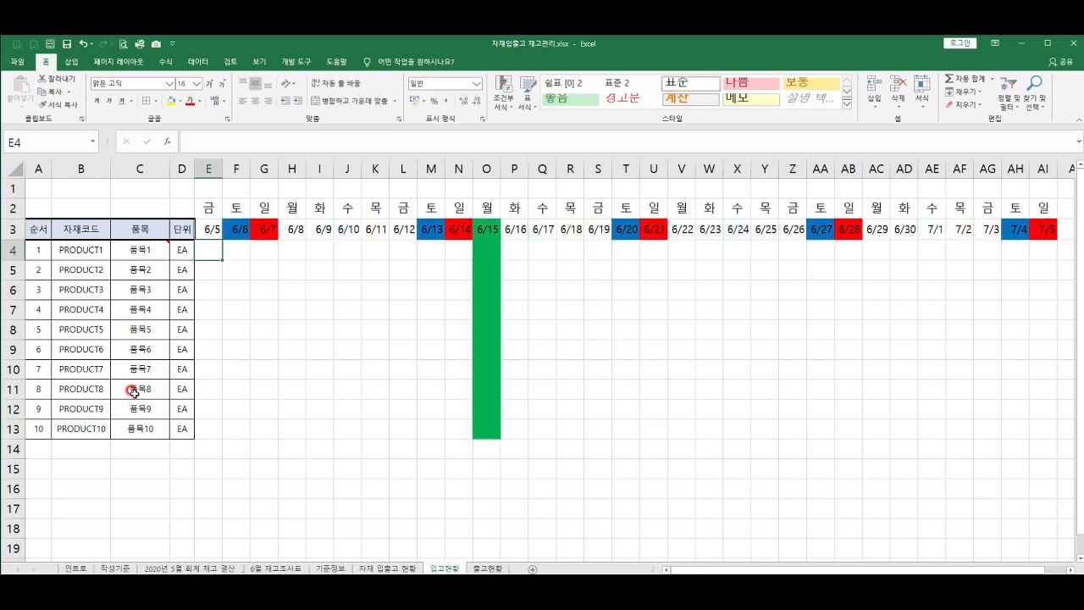
{"action": "left_click", "coordinate": [211, 239]}
{"action": "type", "text": "6/1"}
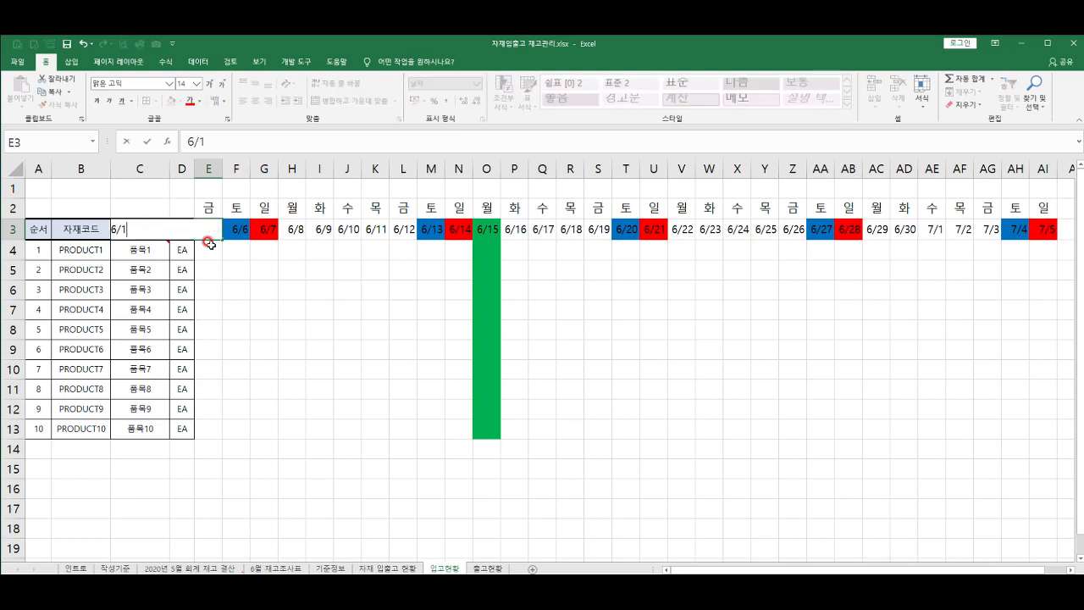
{"action": "key", "text": "Return"}
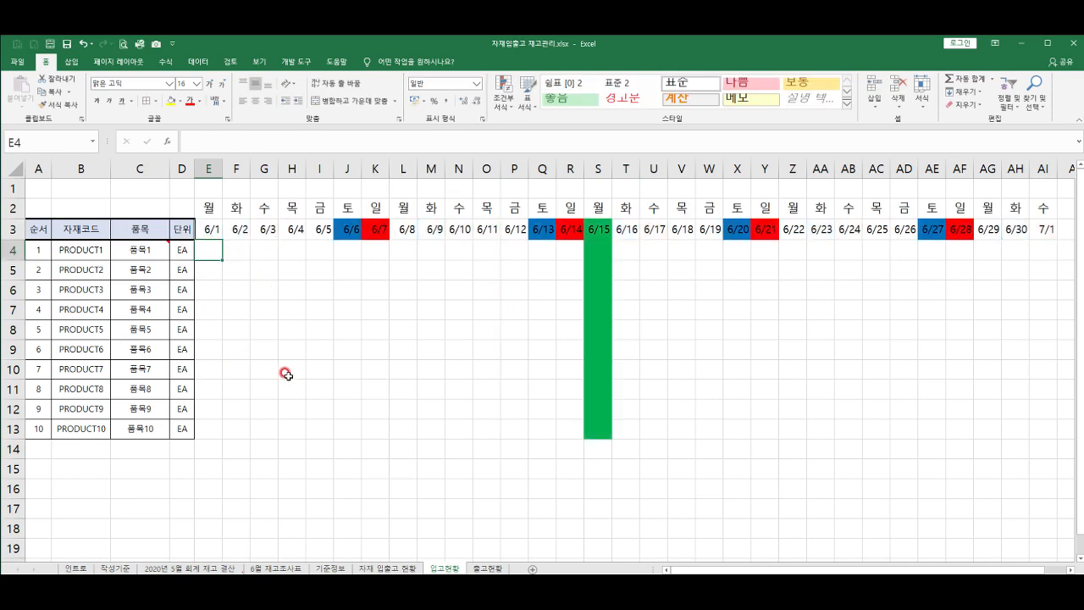
- Apply borders to the date grid E3:AI13 and enter the header 합계 in AJ3
{"action": "left_click_drag", "start_coordinate": [206, 222], "coordinate": [1034, 431]}
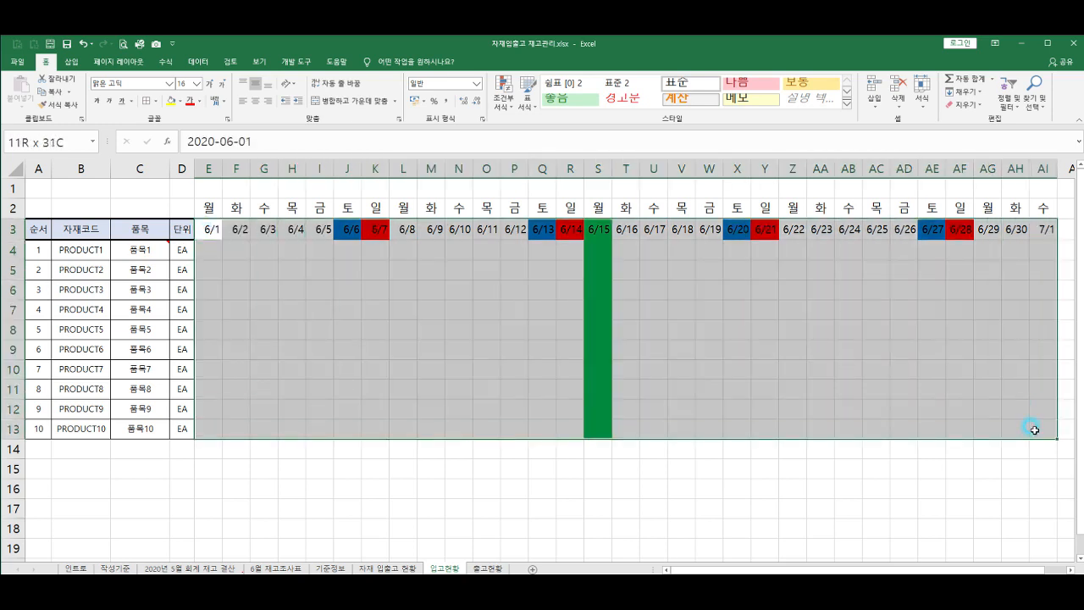
{"action": "left_click", "coordinate": [144, 101]}
{"action": "left_click_drag", "start_coordinate": [801, 330], "coordinate": [1063, 335]}
{"action": "left_click", "coordinate": [927, 230]}
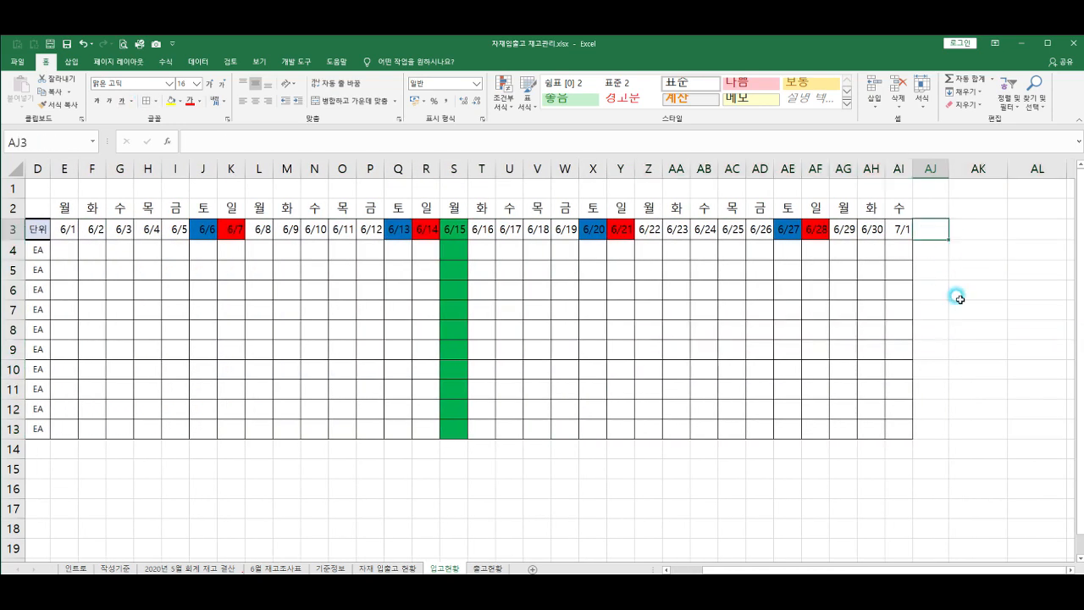
{"action": "type", "text": "gkq"}
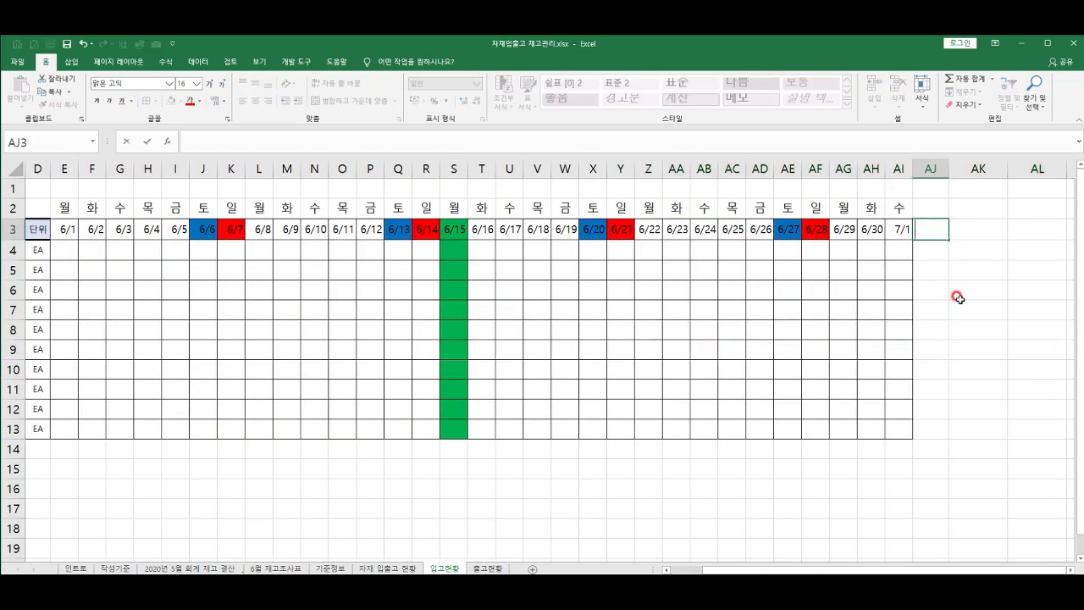
{"action": "type", "text": "gkqrP"}
{"action": "key", "text": "Return"}
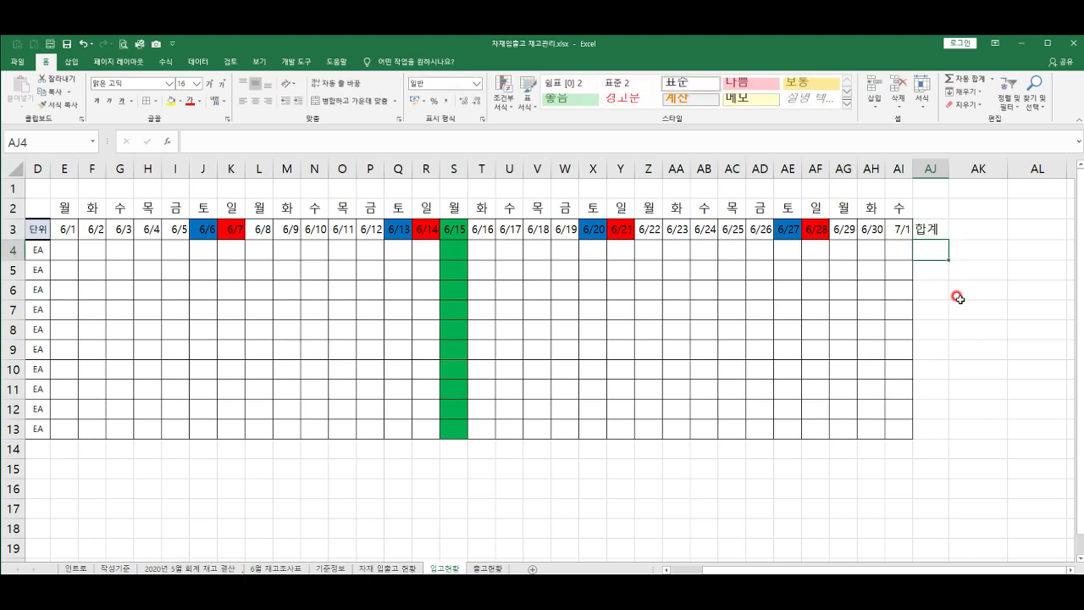
- Enter =sum(E4:AI4) in AJ4 and fill the formula down to AJ13
{"action": "type", "text": "="}
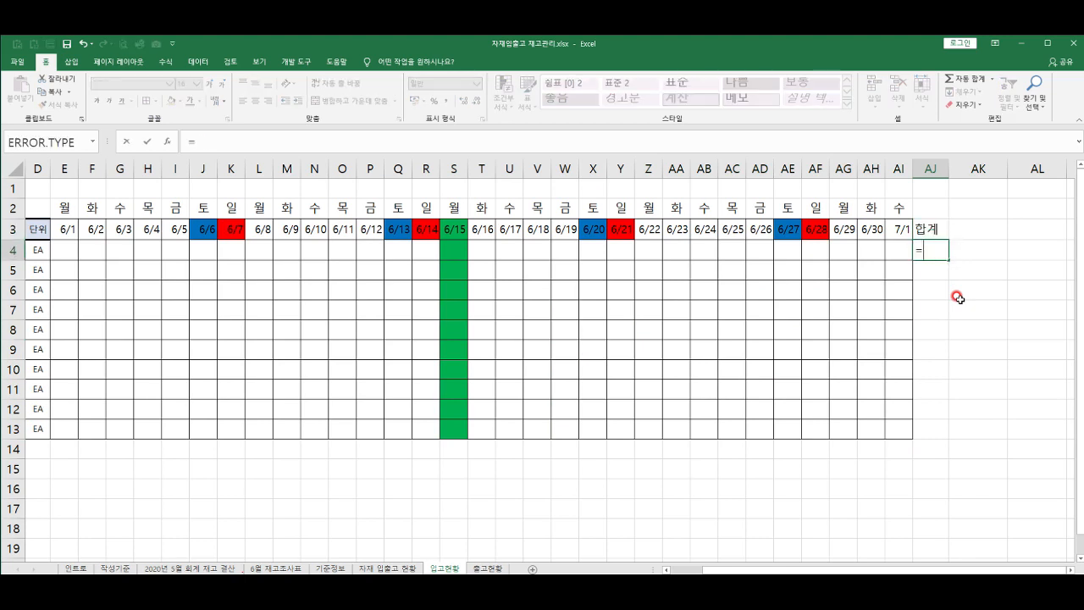
{"action": "type", "text": "sum"}
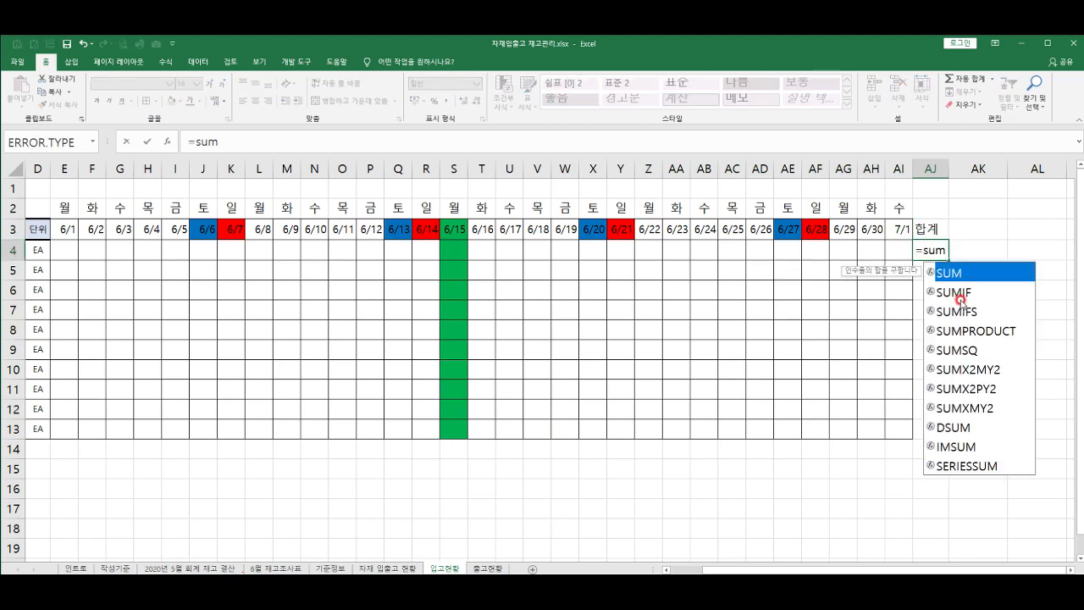
{"action": "type", "text": "("}
{"action": "left_click_drag", "start_coordinate": [895, 248], "coordinate": [72, 249]}
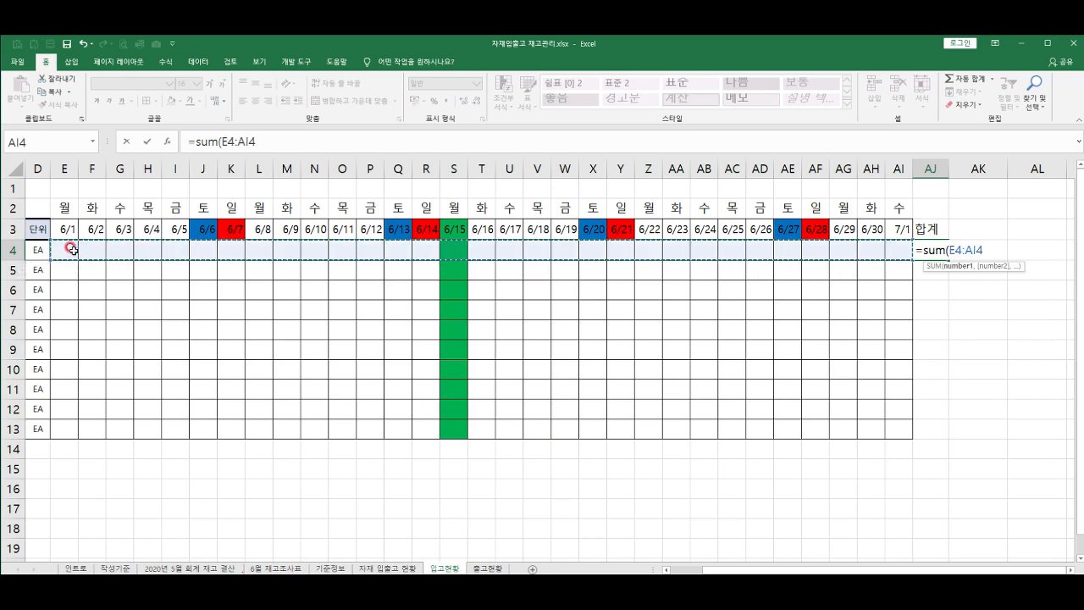
{"action": "type", "text": ")"}
{"action": "key", "text": "Return"}
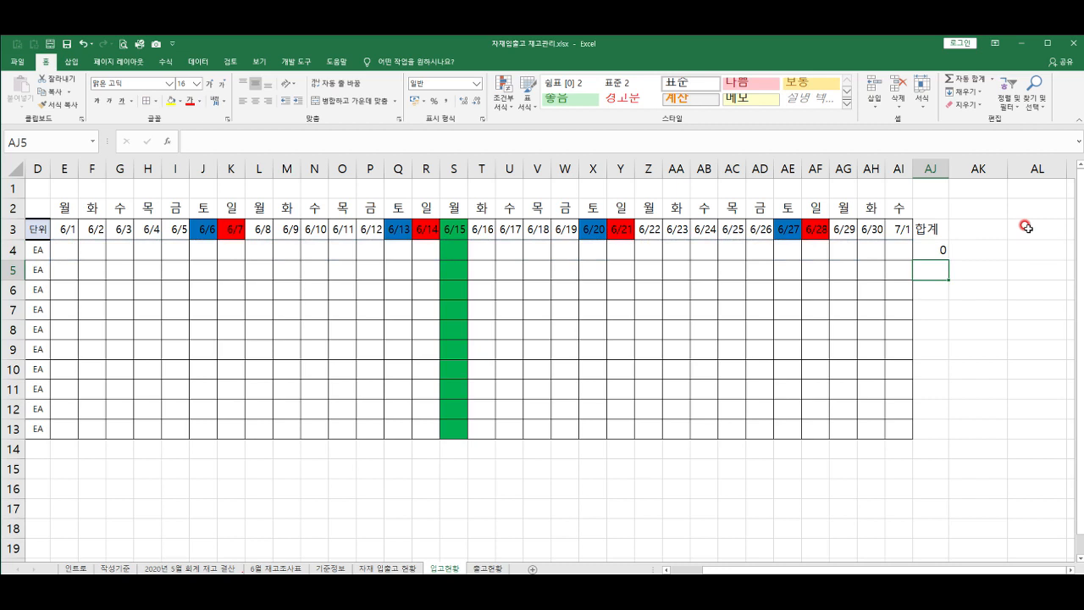
{"action": "left_click", "coordinate": [940, 248]}
{"action": "left_click_drag", "start_coordinate": [950, 260], "coordinate": [941, 432]}
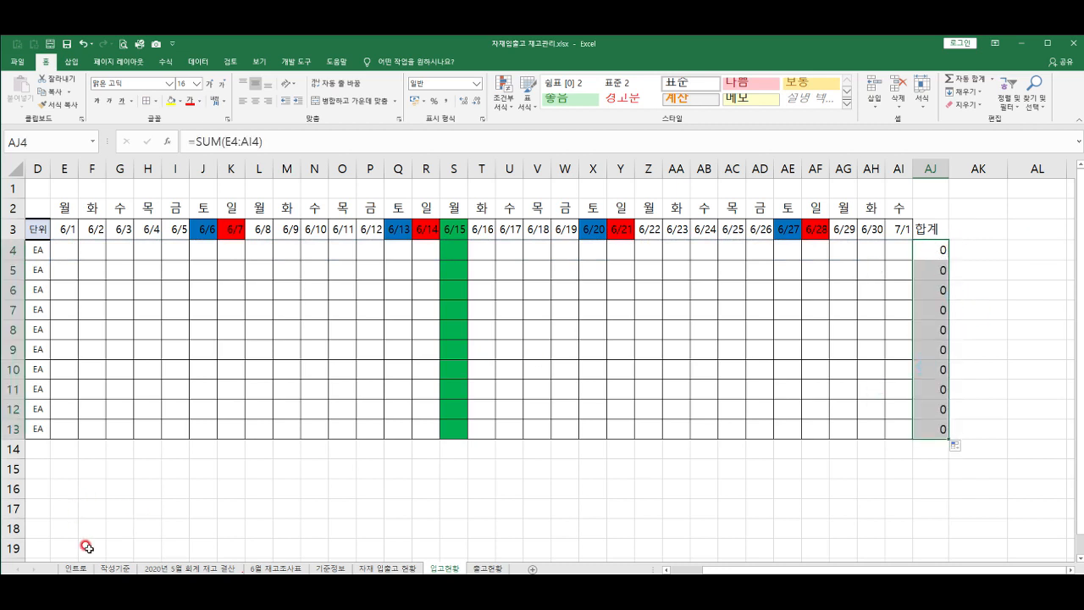
- On the 자재 입출고 현황 sheet, link the receipt quantity H4 to AJ4 of 입고현황 and fill it down the column to row 13
{"action": "left_click", "coordinate": [379, 568]}
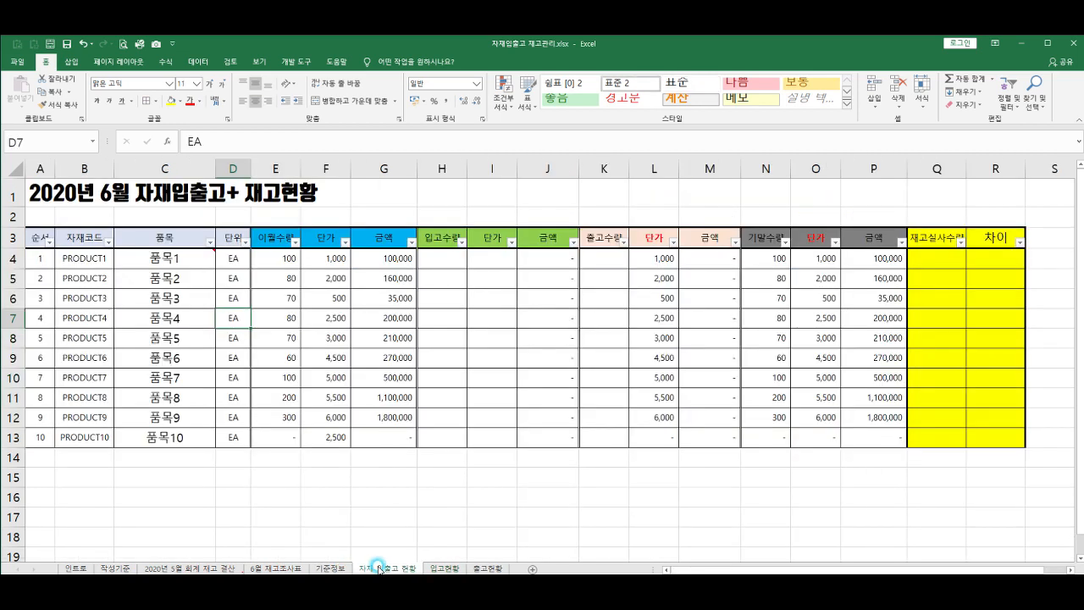
{"action": "left_click", "coordinate": [448, 256]}
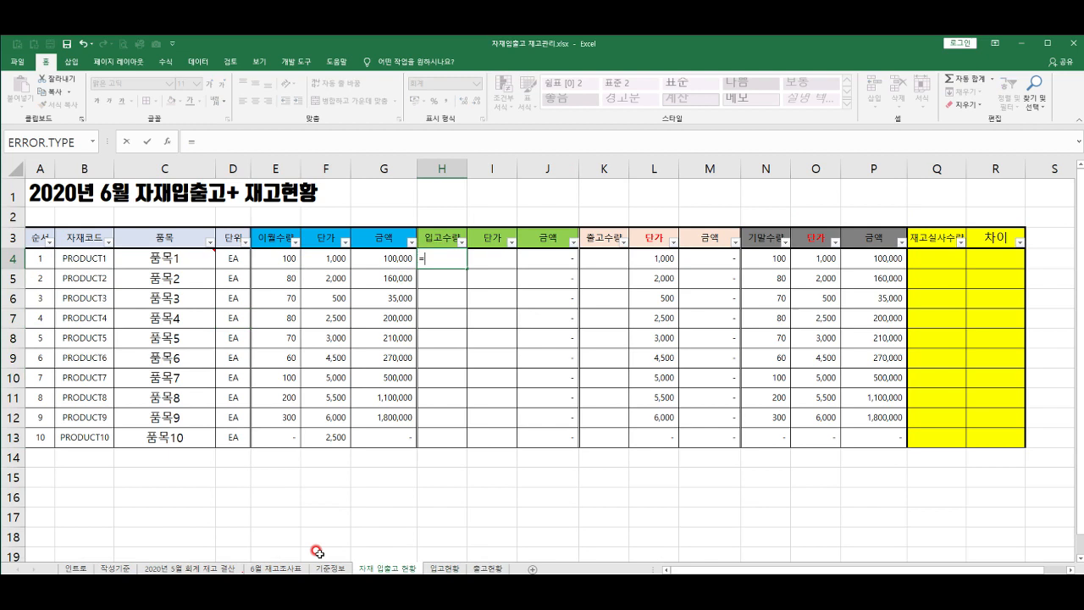
{"action": "left_click", "coordinate": [447, 568]}
{"action": "left_click", "coordinate": [932, 248]}
{"action": "key", "text": "Return"}
{"action": "left_click", "coordinate": [458, 259]}
{"action": "left_click_drag", "start_coordinate": [469, 266], "coordinate": [456, 431]}
{"action": "left_click", "coordinate": [444, 259]}
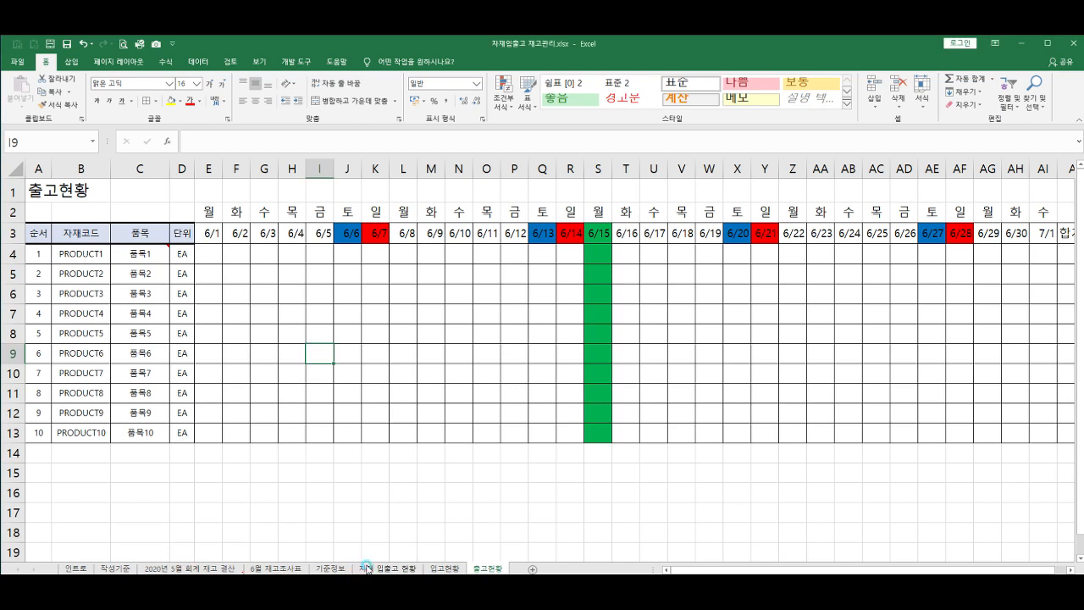
- On the 자재 입출고 현황 sheet, enter =출고현황!AJ4 as the issue quantity in K4 and fill it down to K13
{"action": "left_click", "coordinate": [366, 568]}
{"action": "key", "text": "Right"}
{"action": "key", "text": "Right"}
{"action": "key", "text": "Right"}
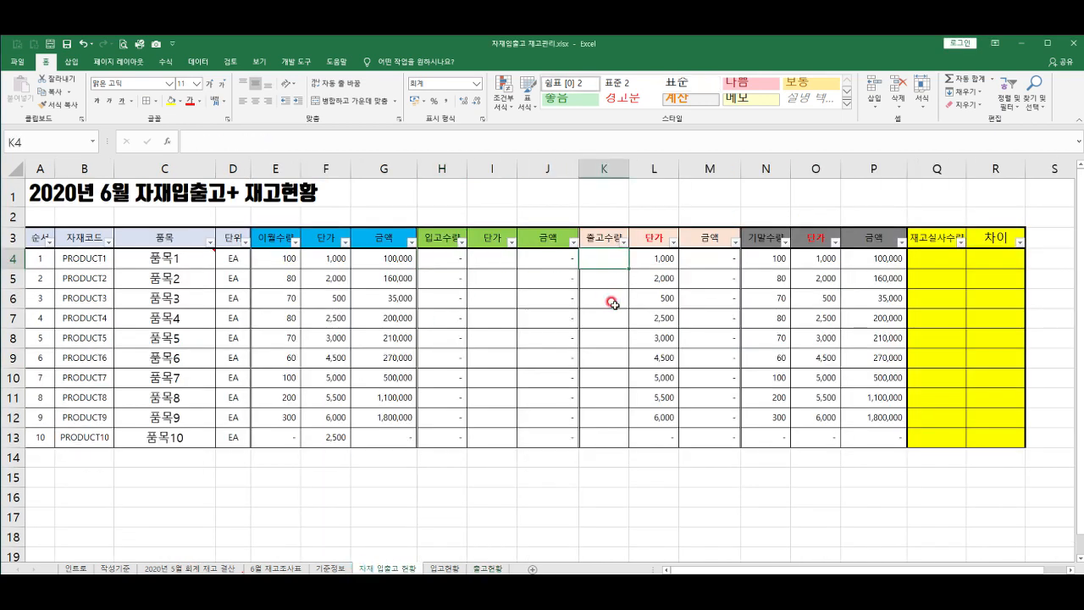
{"action": "type", "text": "="}
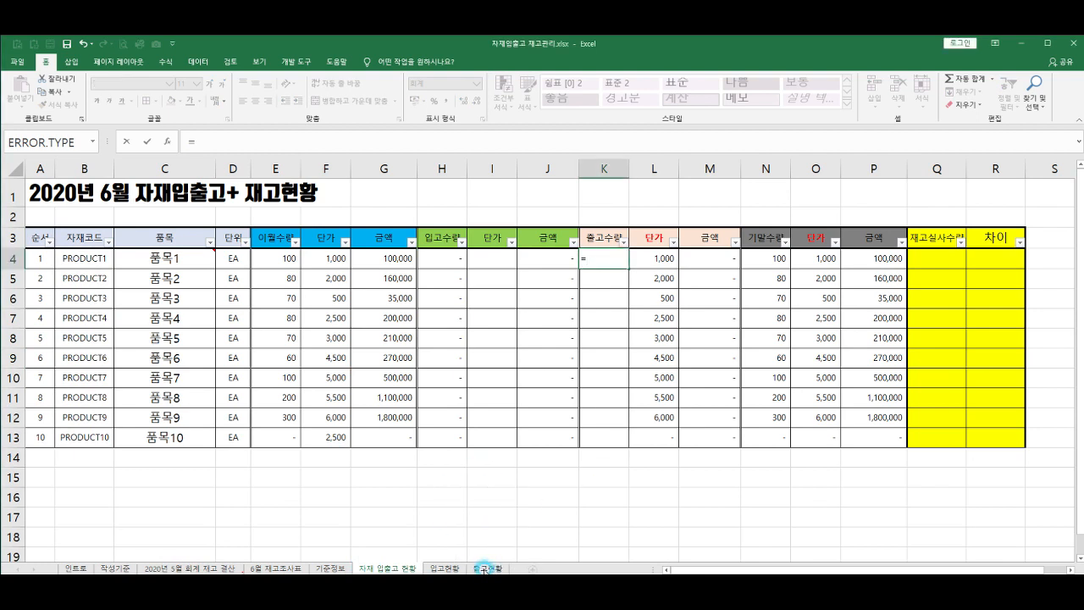
{"action": "left_click", "coordinate": [490, 569]}
{"action": "left_click", "coordinate": [1064, 252]}
{"action": "key", "text": "Return"}
{"action": "left_click", "coordinate": [603, 257]}
{"action": "left_click_drag", "start_coordinate": [625, 267], "coordinate": [614, 440]}
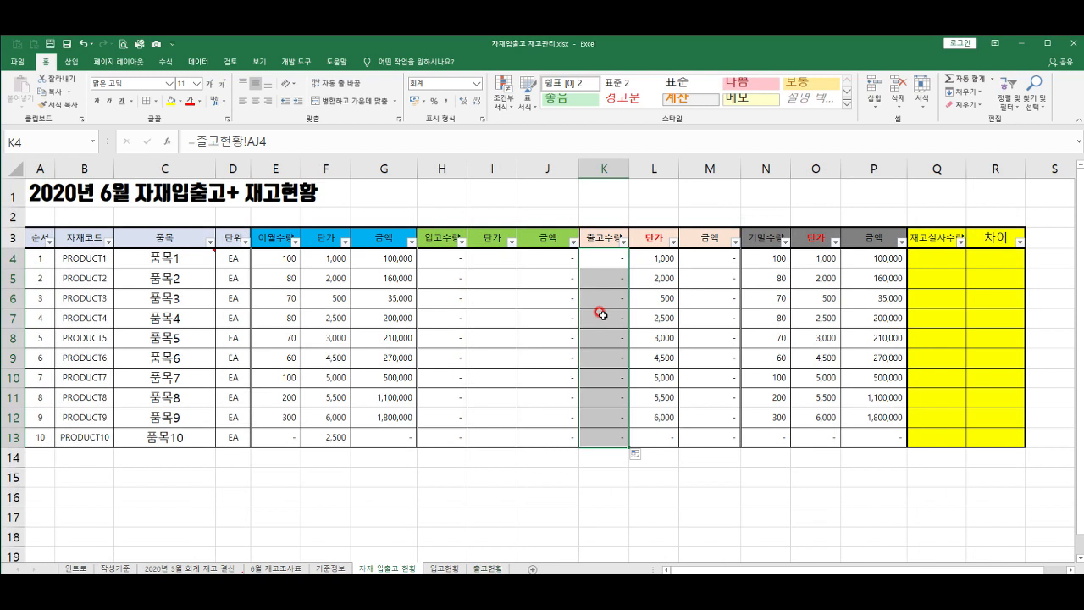
{"action": "left_click", "coordinate": [611, 285]}
- Check the monthly price list on 기준정보, and start a VLOOKUP in the receipt unit price cell I4 with $B4 as lookup value
{"action": "left_click", "coordinate": [493, 263]}
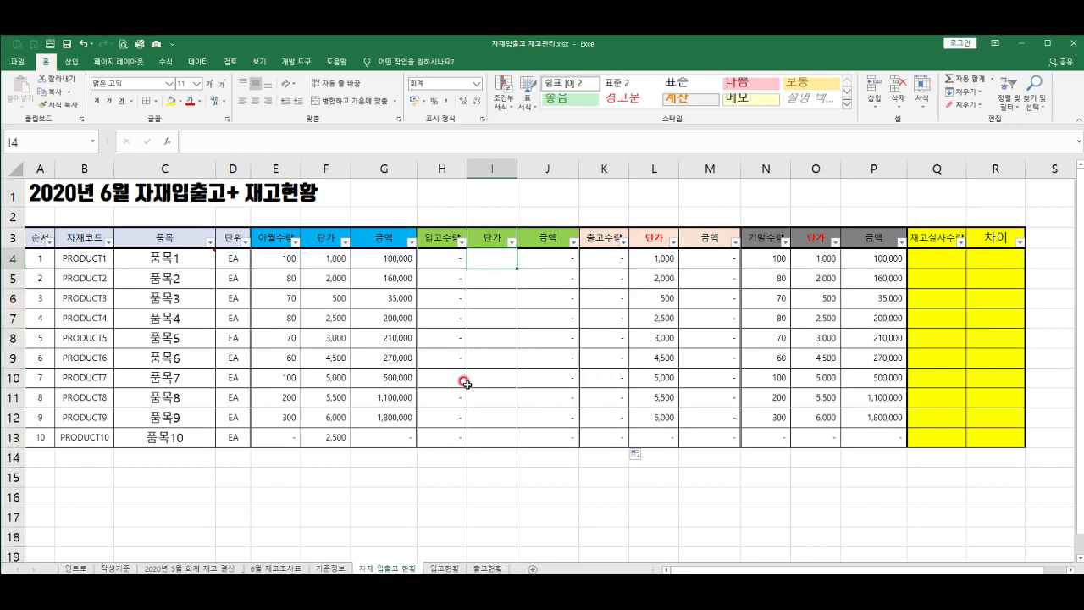
{"action": "left_click", "coordinate": [325, 567]}
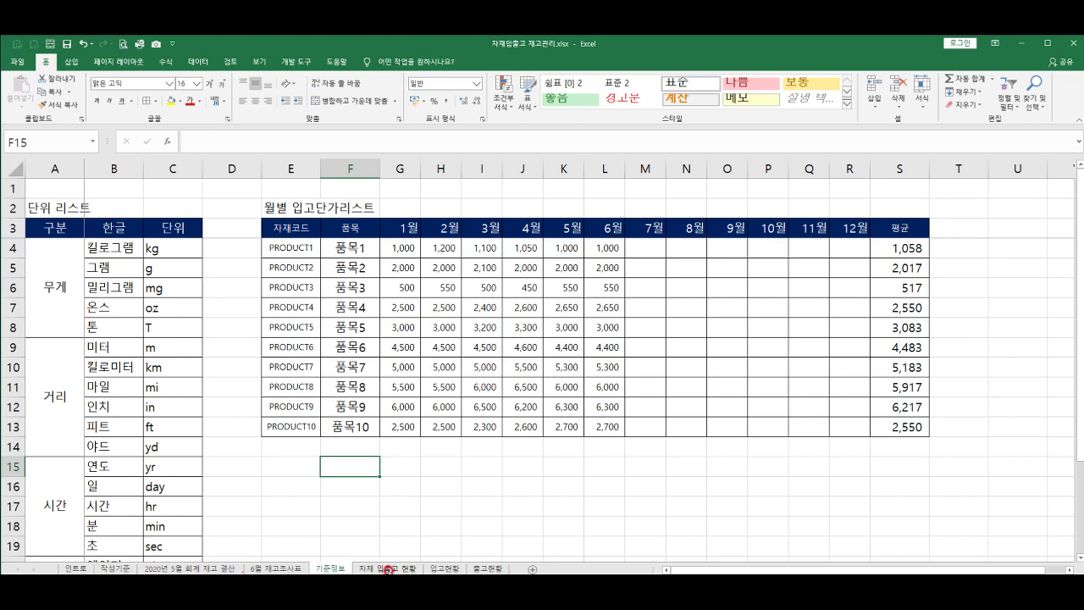
{"action": "left_click", "coordinate": [388, 569]}
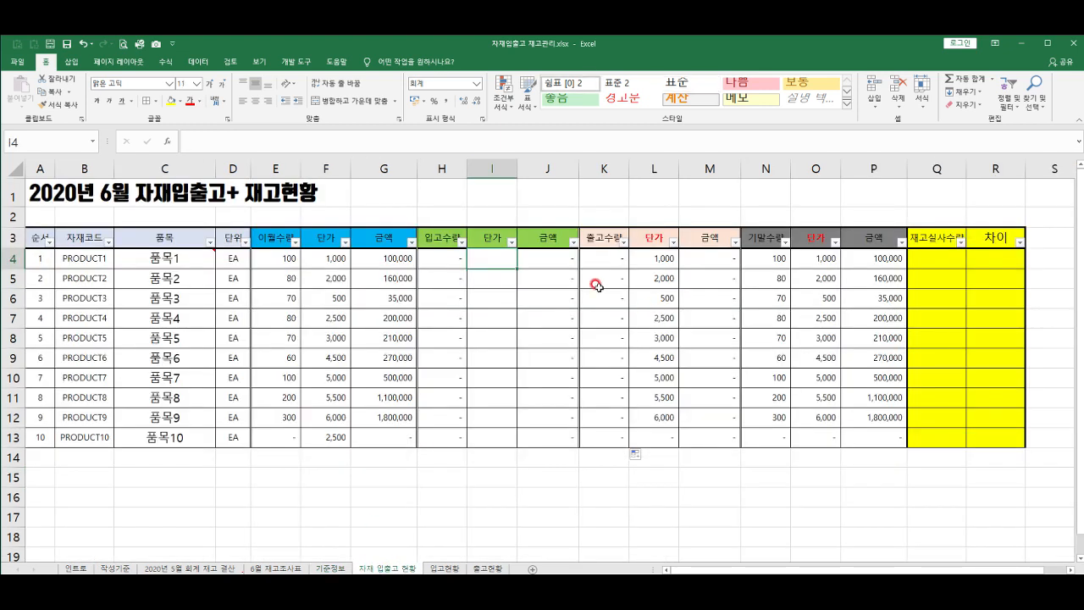
{"action": "type", "text": "="}
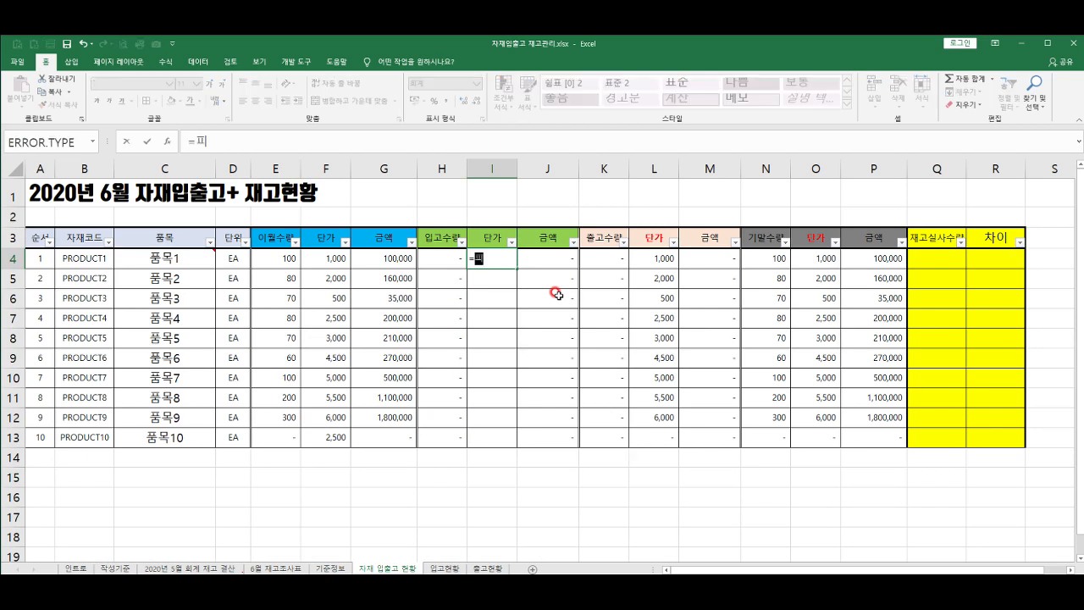
{"action": "type", "text": "vl"}
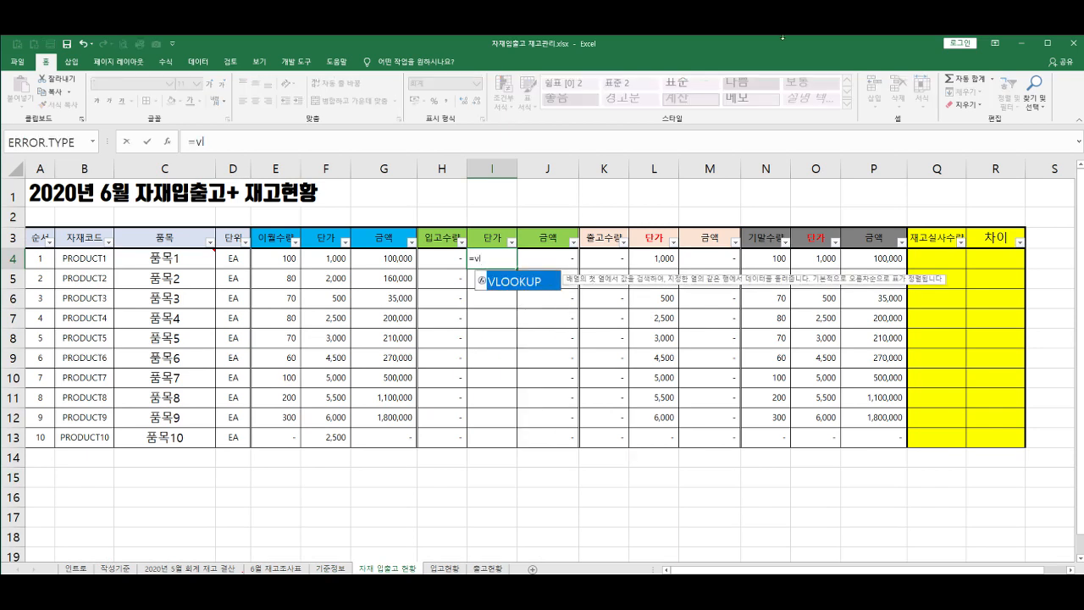
{"action": "key", "text": "Tab"}
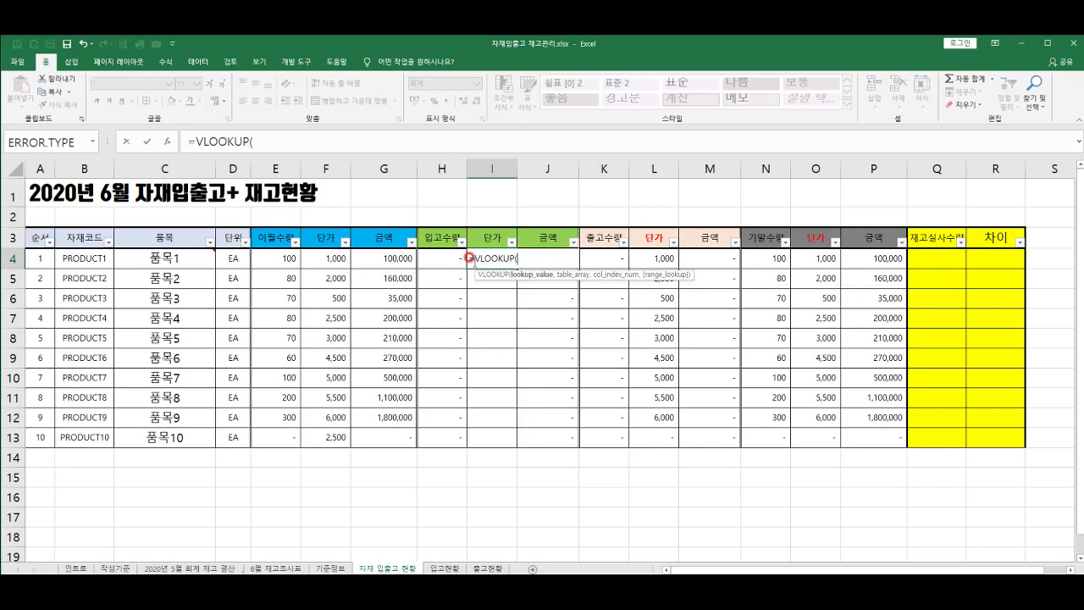
{"action": "left_click", "coordinate": [84, 257]}
{"action": "key", "text": "F4"}
{"action": "key", "text": "F4"}
{"action": "key", "text": "F4"}
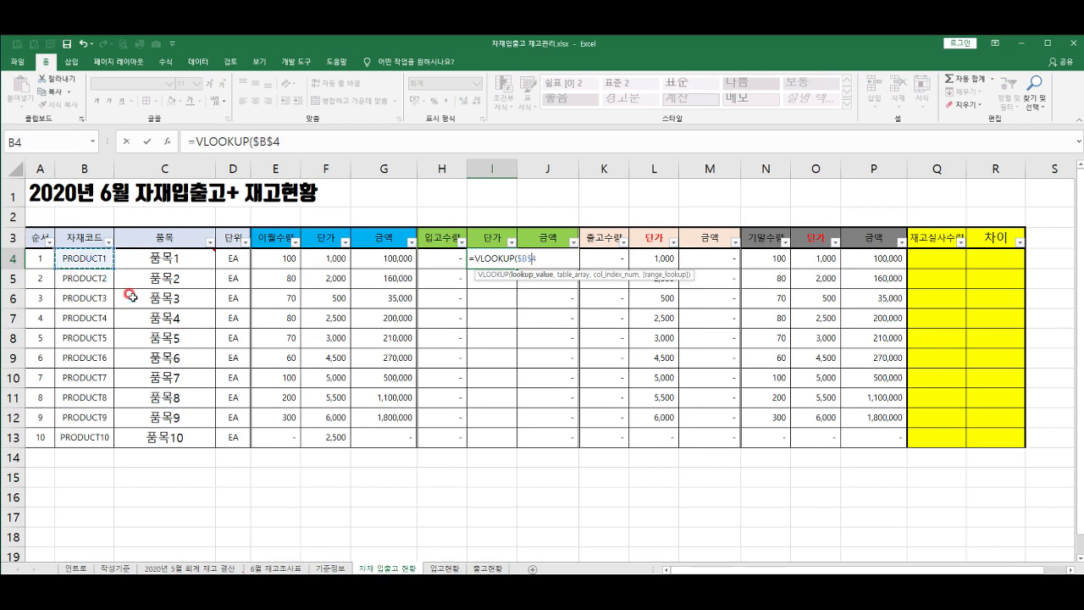
{"action": "type", "text": ","}
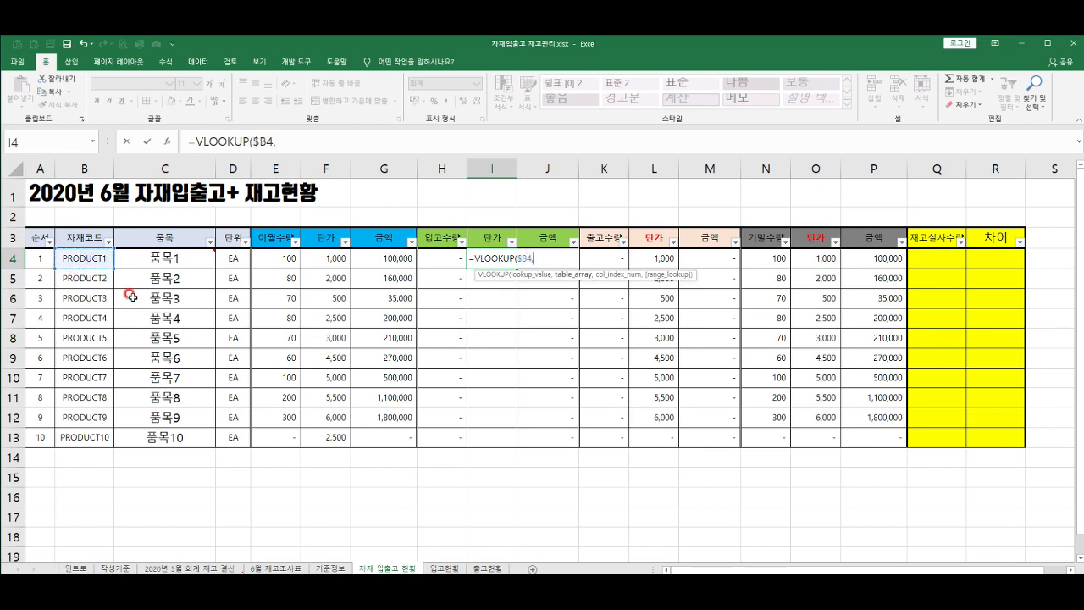
- Complete the I4 lookup with table 기준정보!$E$4:$R$13, column 8 and match type 0, and fill it down to I13
{"action": "left_click", "coordinate": [333, 569]}
{"action": "left_click_drag", "start_coordinate": [294, 245], "coordinate": [838, 419]}
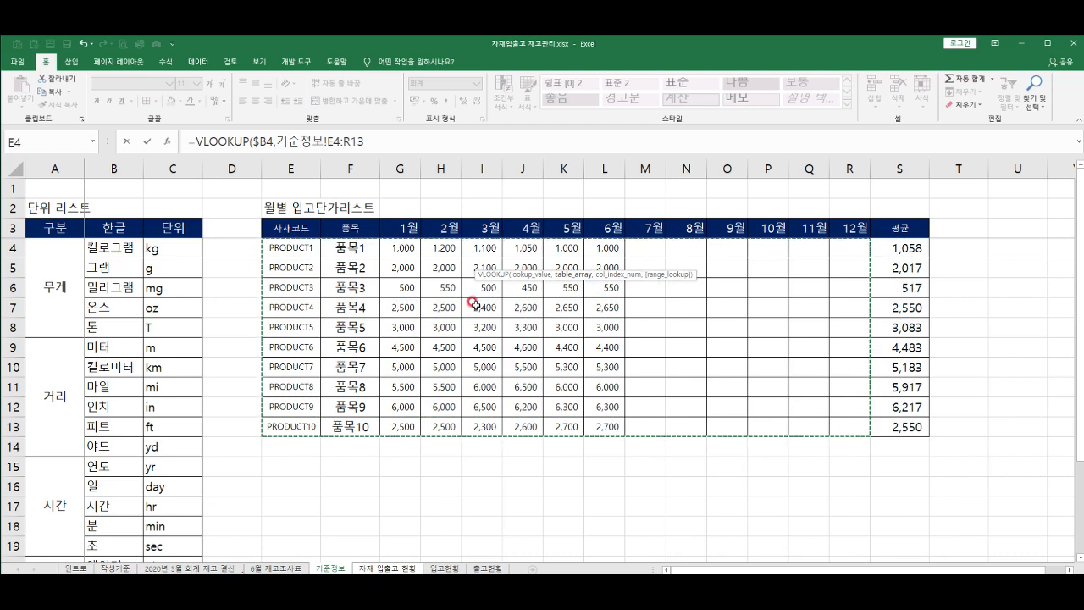
{"action": "key", "text": "F4"}
{"action": "type", "text": ","}
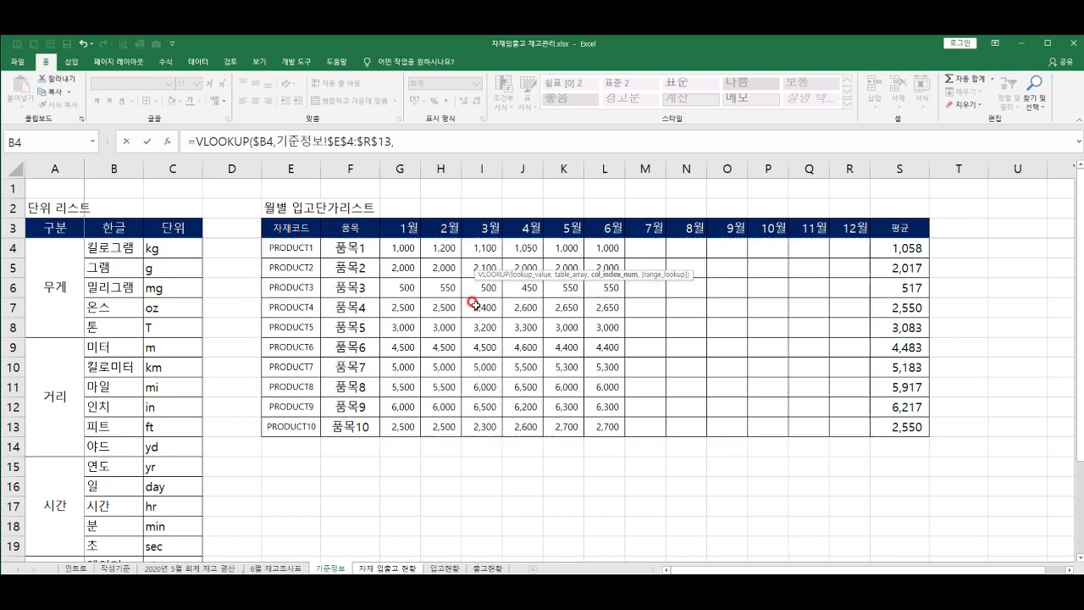
{"action": "type", "text": "8,0)"}
{"action": "key", "text": "Return"}
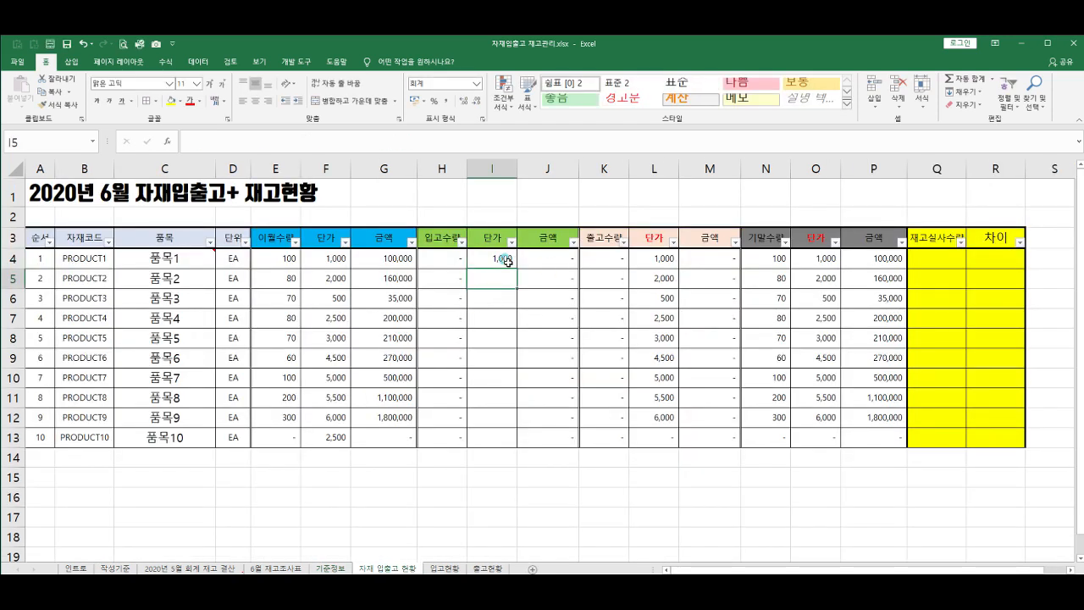
{"action": "left_click", "coordinate": [507, 261]}
{"action": "left_click_drag", "start_coordinate": [516, 268], "coordinate": [509, 430]}
{"action": "left_click", "coordinate": [504, 319]}
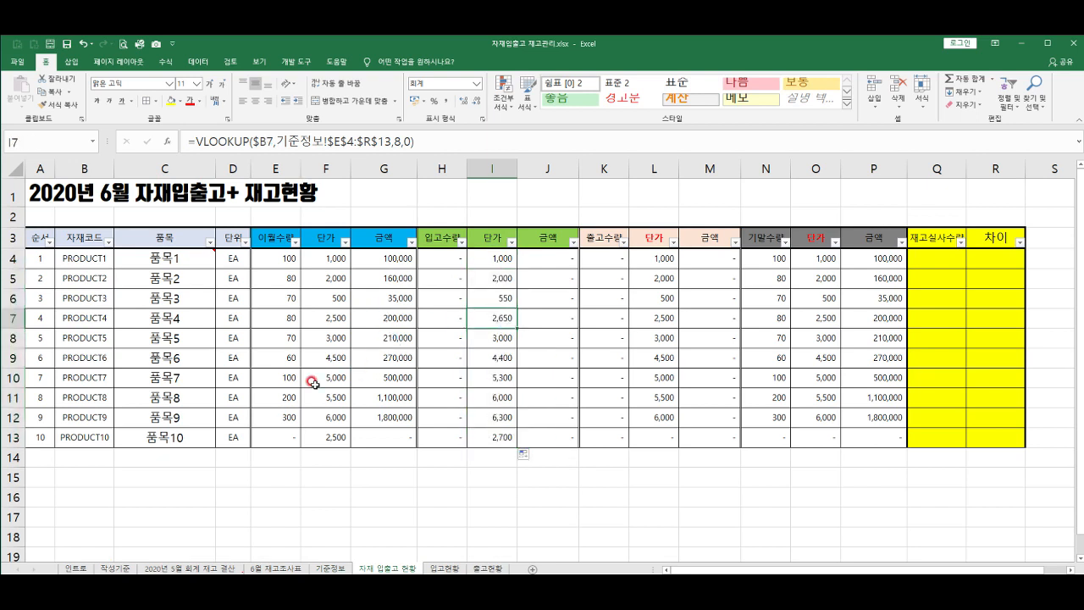
- Freeze panes at E4 on the 입고현황 sheet so that rows 1-3 and columns A-D stay fixed
{"action": "left_click", "coordinate": [435, 568]}
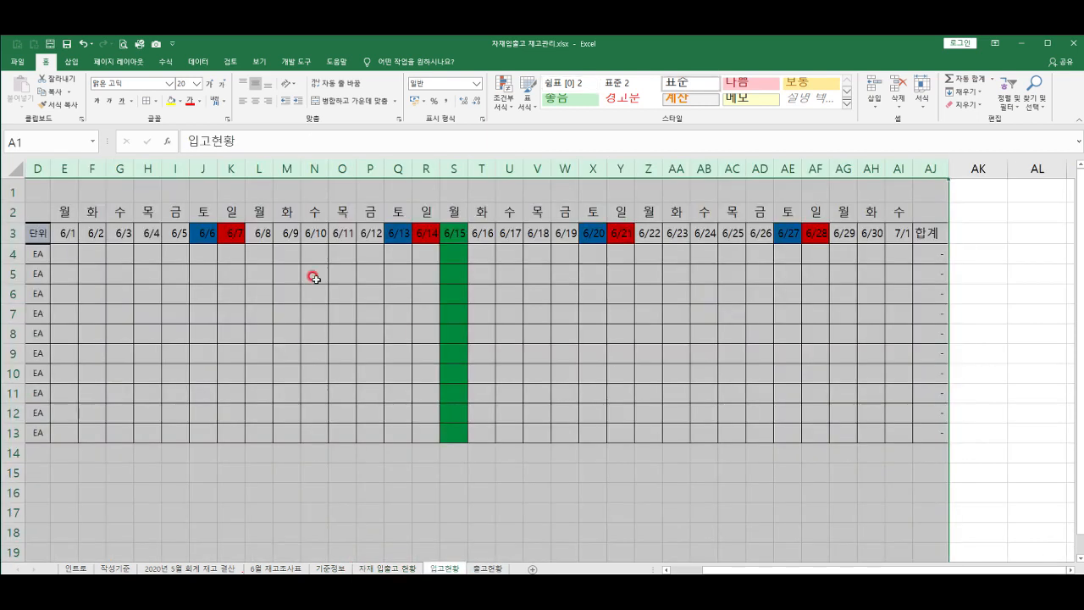
{"action": "left_click", "coordinate": [343, 256]}
{"action": "left_click_drag", "start_coordinate": [200, 296], "coordinate": [3, 279]}
{"action": "left_click", "coordinate": [204, 249]}
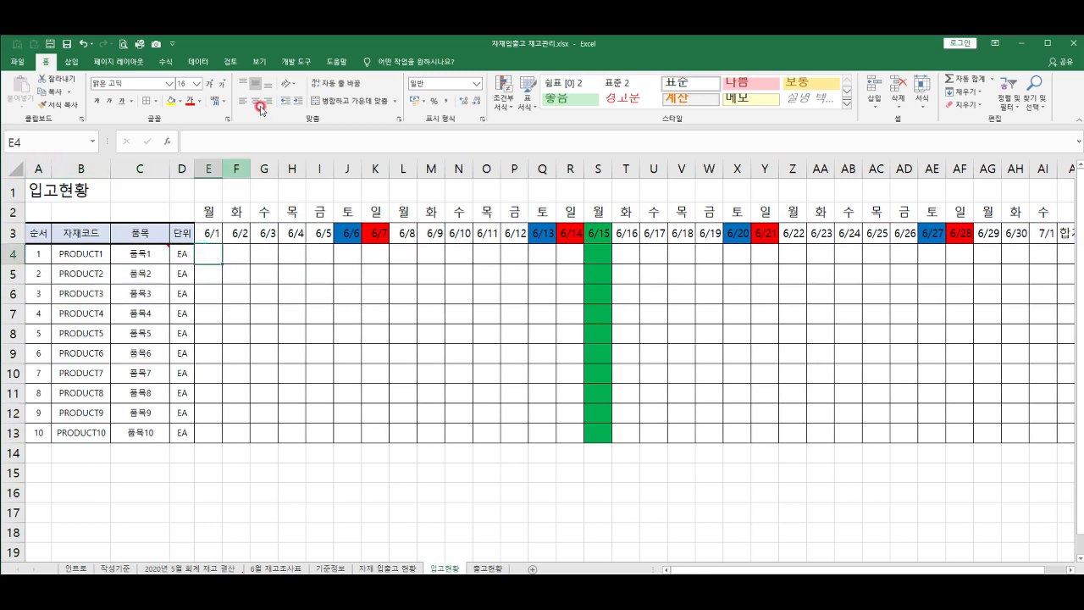
{"action": "left_click", "coordinate": [260, 61]}
{"action": "left_click", "coordinate": [388, 108]}
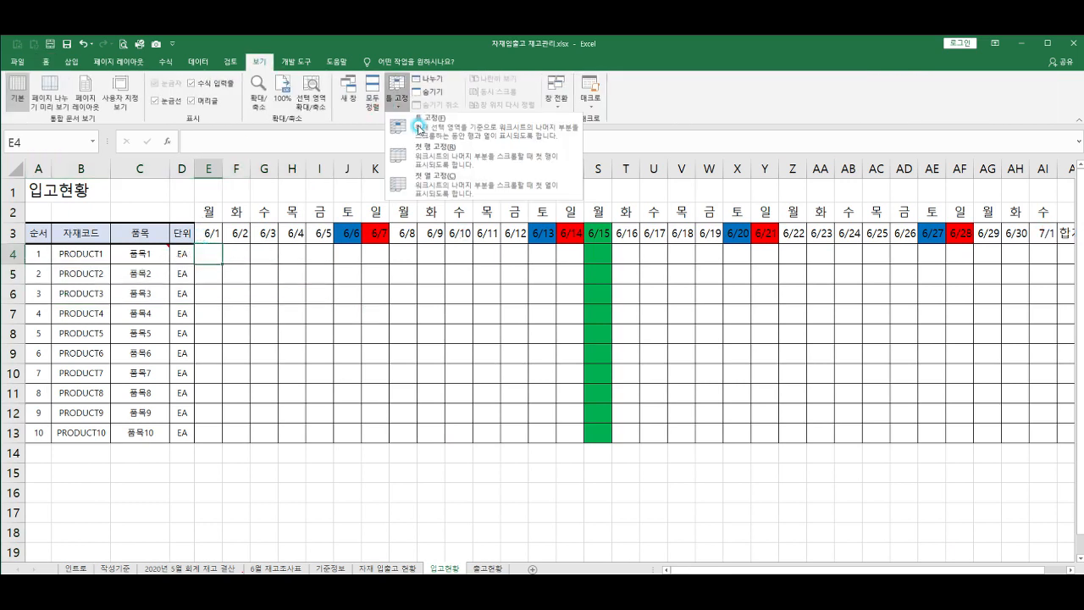
{"action": "left_click", "coordinate": [424, 129]}
- Freeze panes at E4 on the 출고현황 sheet to fix its header rows and item columns
{"action": "left_click", "coordinate": [424, 569]}
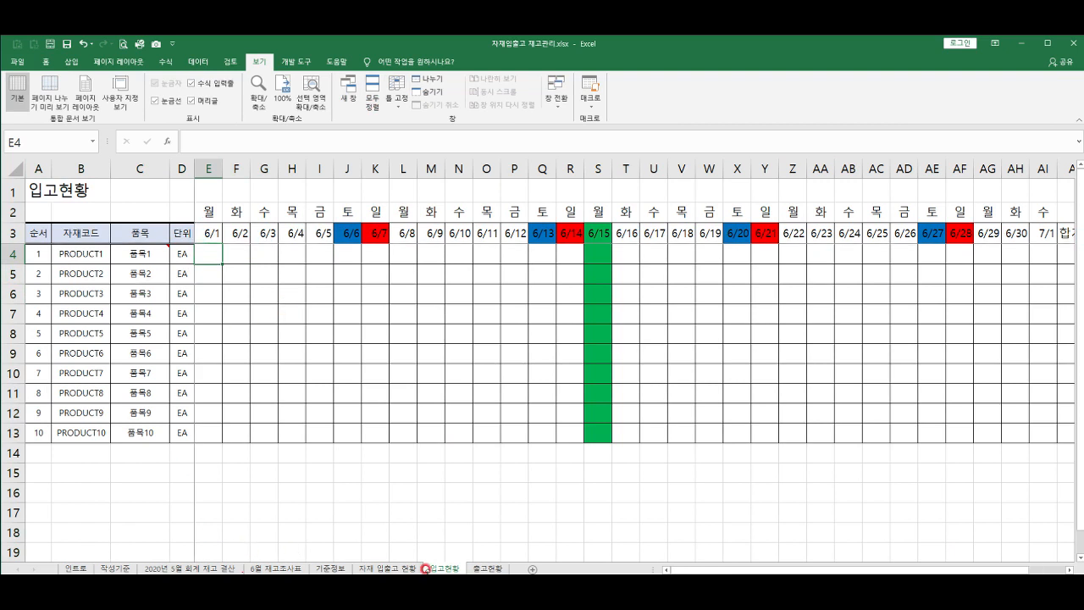
{"action": "left_click", "coordinate": [488, 569]}
{"action": "left_click", "coordinate": [212, 374]}
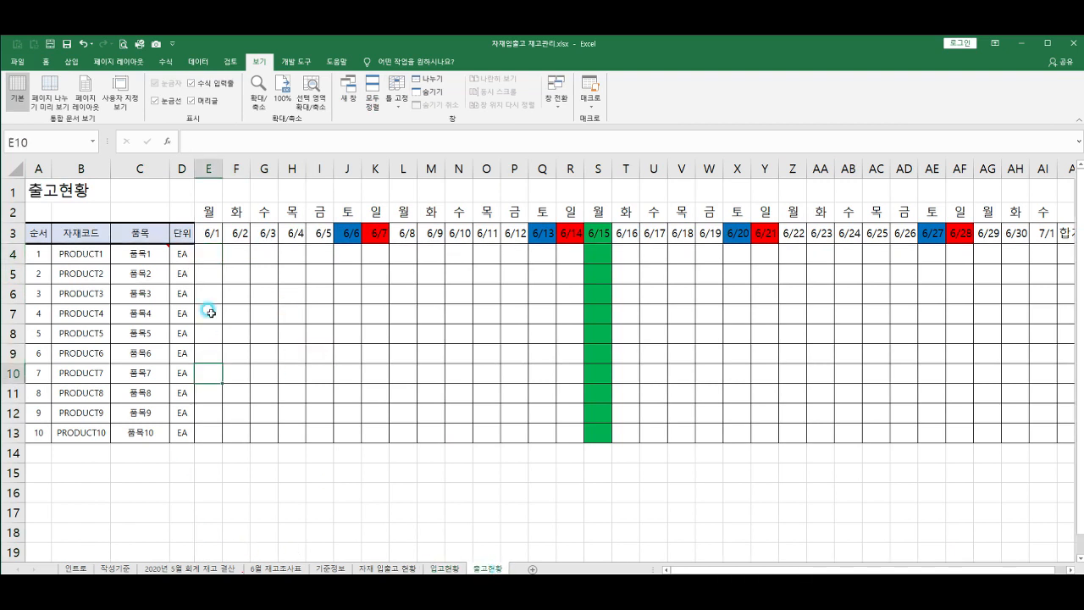
{"action": "left_click", "coordinate": [198, 255]}
{"action": "left_click", "coordinate": [395, 94]}
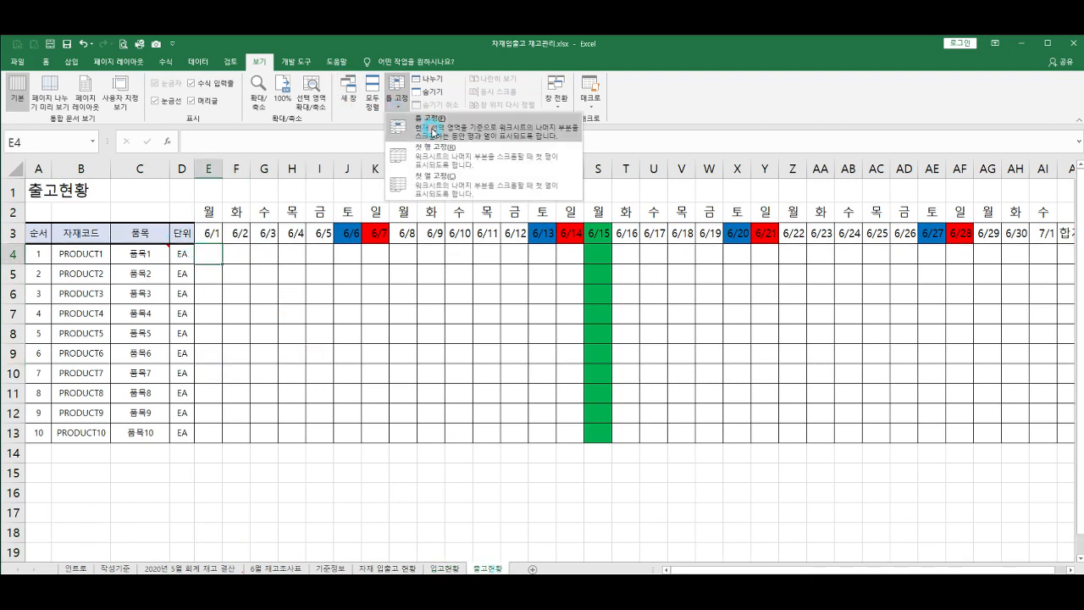
{"action": "left_click", "coordinate": [431, 129]}
{"action": "left_click", "coordinate": [321, 313]}
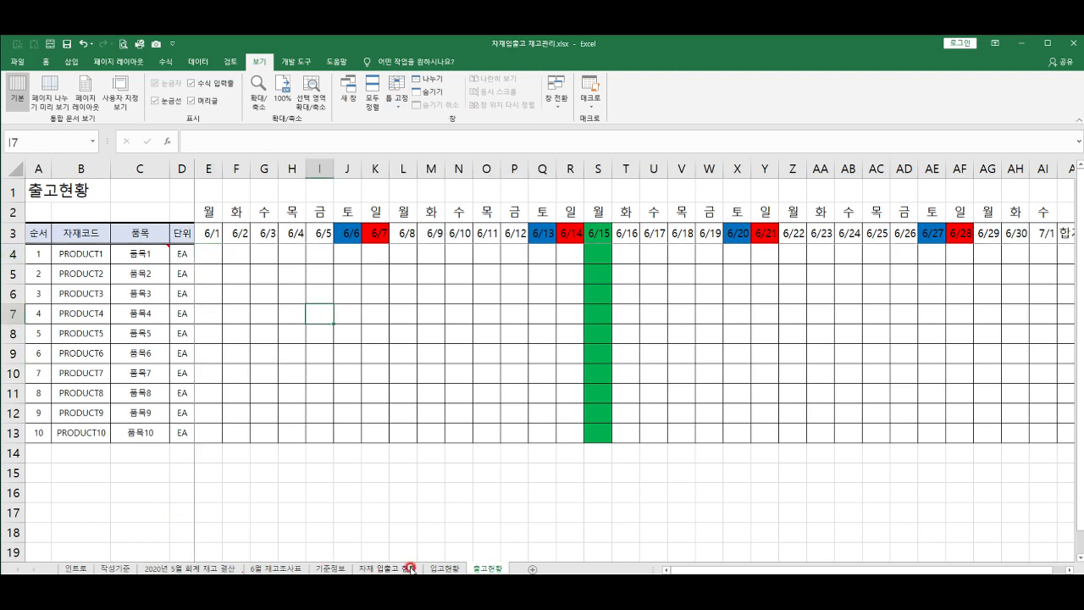
- On 입고현황, enter 1000 as the 6/15 receipt of PRODUCT1 in S4 and reduce the font of E4:AJ13 to size 12
{"action": "left_click", "coordinate": [443, 568]}
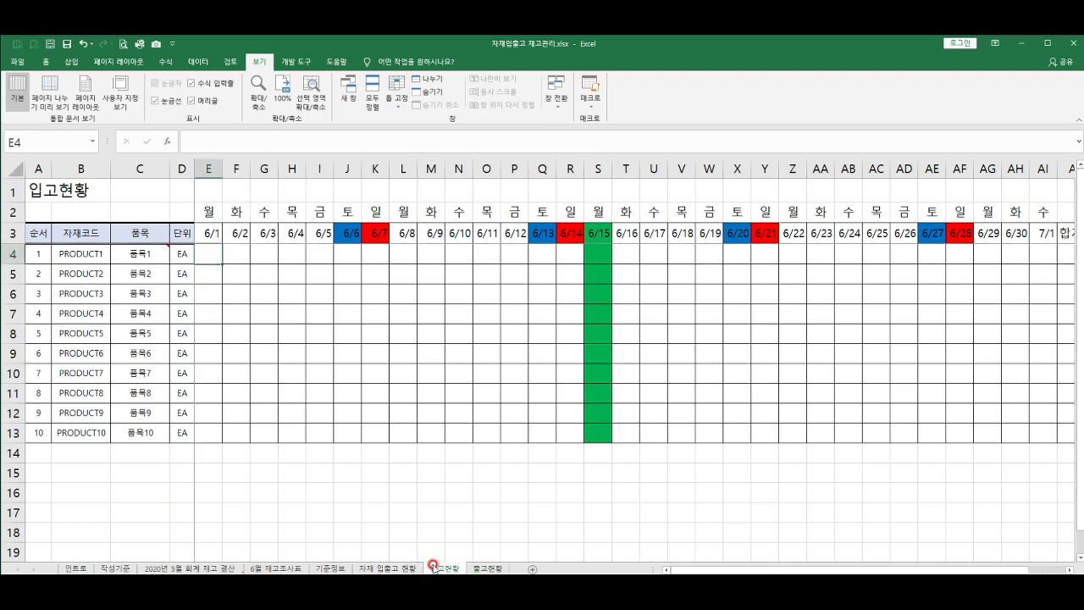
{"action": "left_click", "coordinate": [602, 261]}
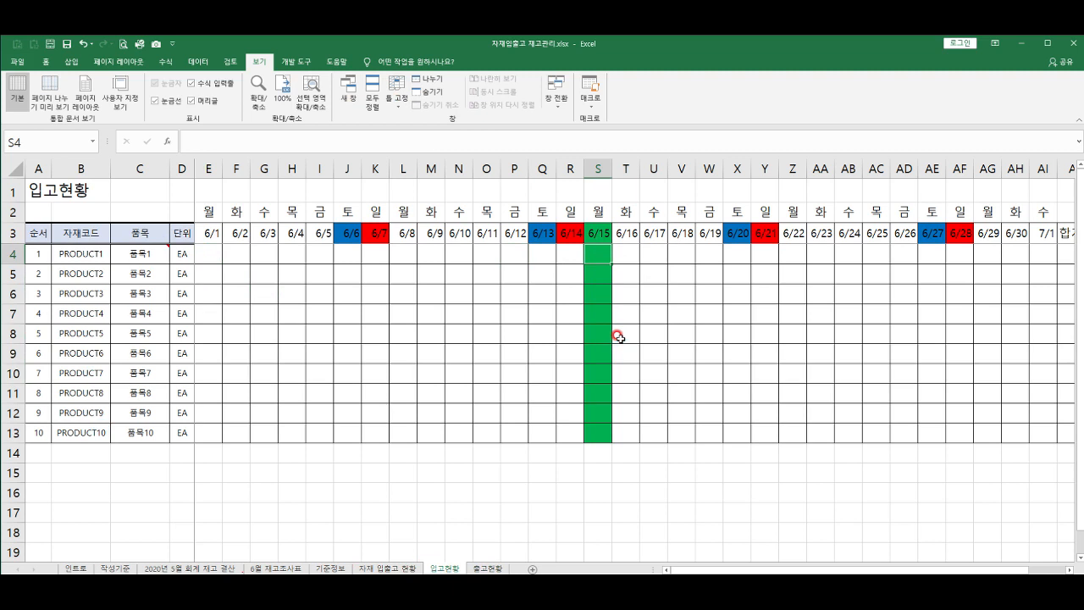
{"action": "type", "text": "1000"}
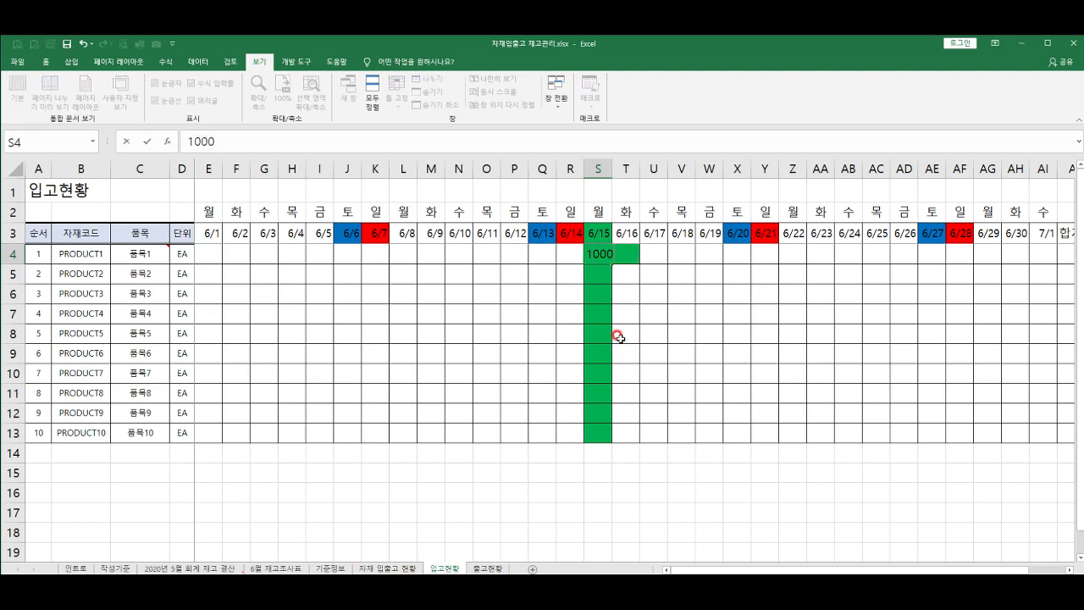
{"action": "key", "text": "Return"}
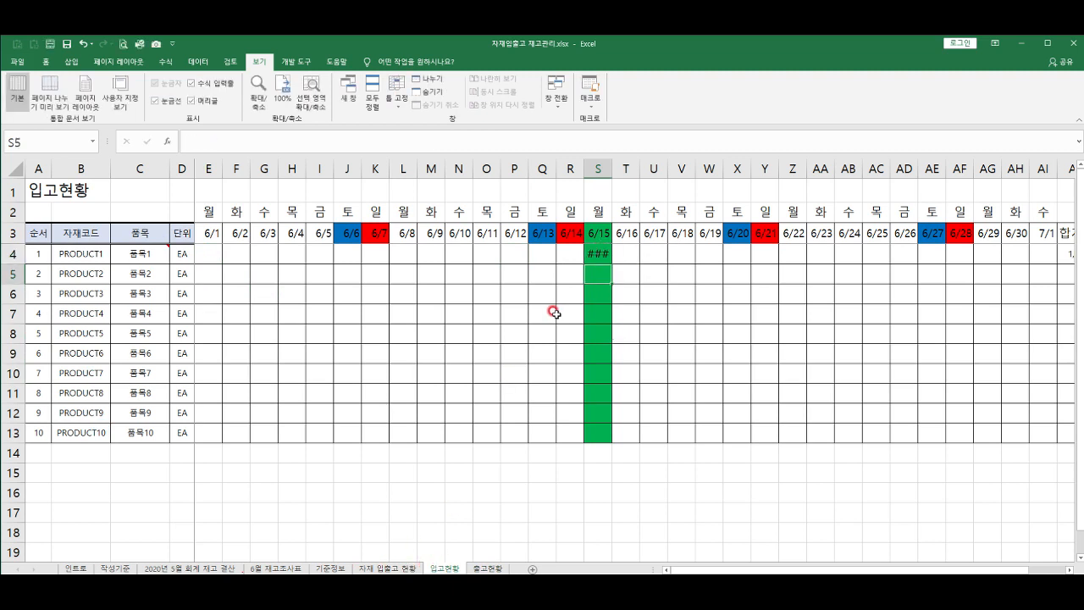
{"action": "left_click_drag", "start_coordinate": [206, 249], "coordinate": [976, 432]}
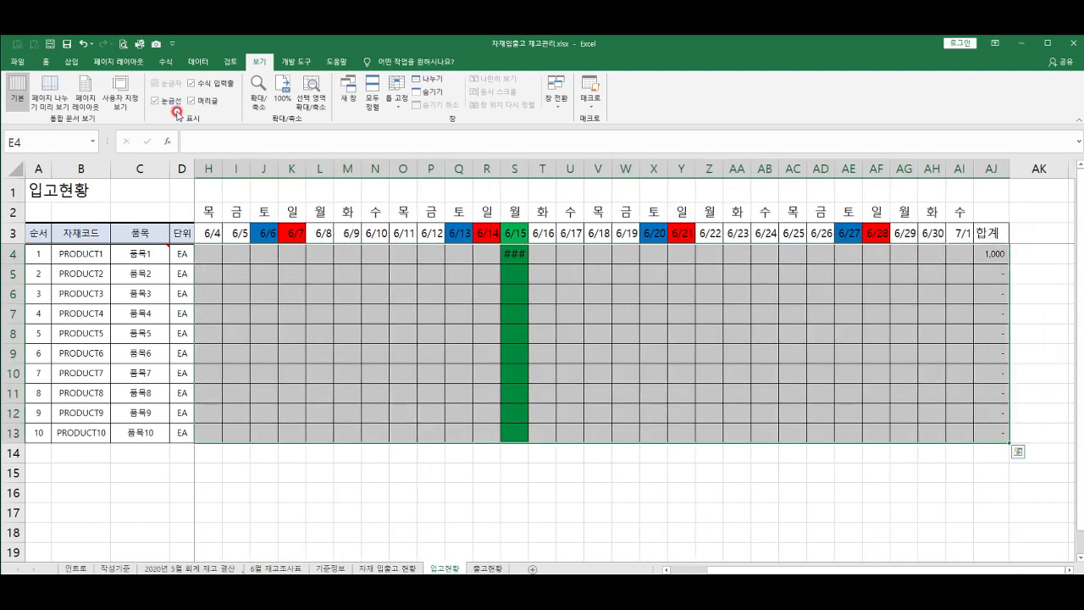
{"action": "left_click", "coordinate": [45, 61]}
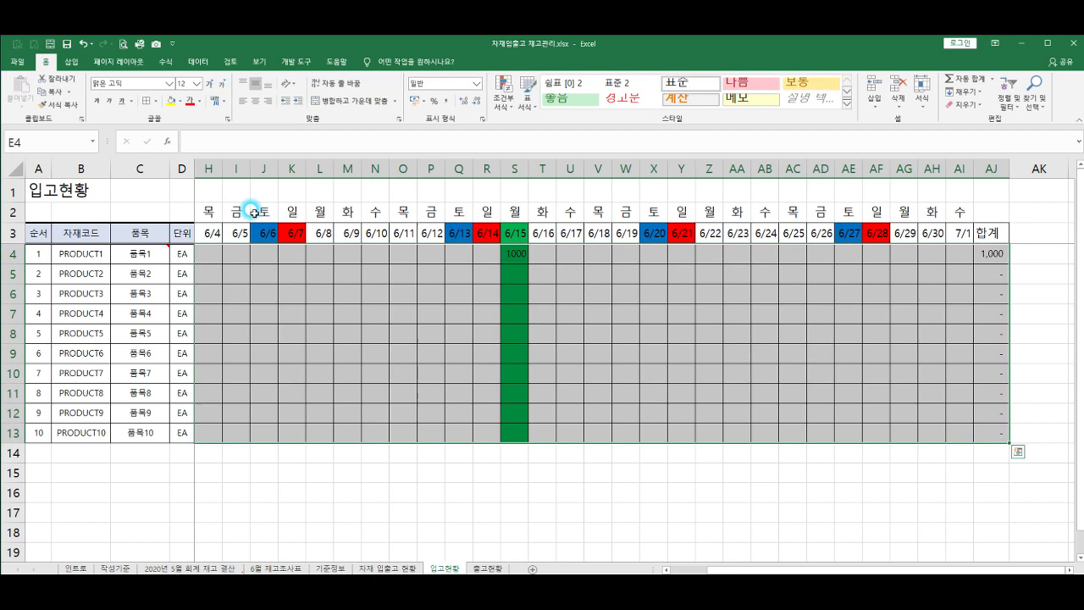
- On 출고현황, reduce the font of E4:AI13 to size 11 and enter 500 as the 6/16 issue of PRODUCT1 in T4
{"action": "left_click", "coordinate": [482, 570]}
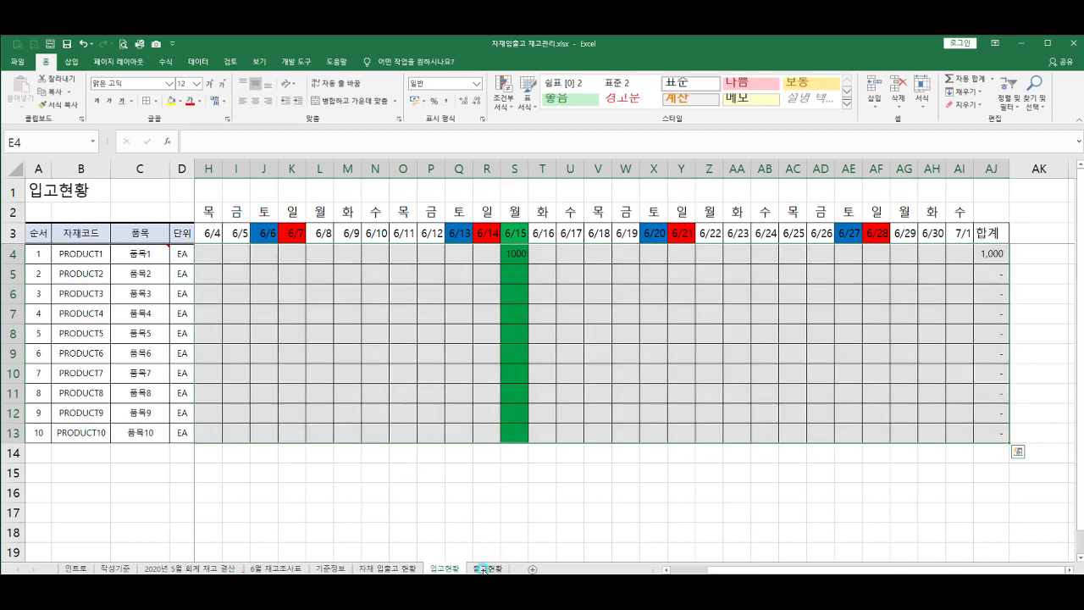
{"action": "left_click_drag", "start_coordinate": [196, 253], "coordinate": [1041, 435]}
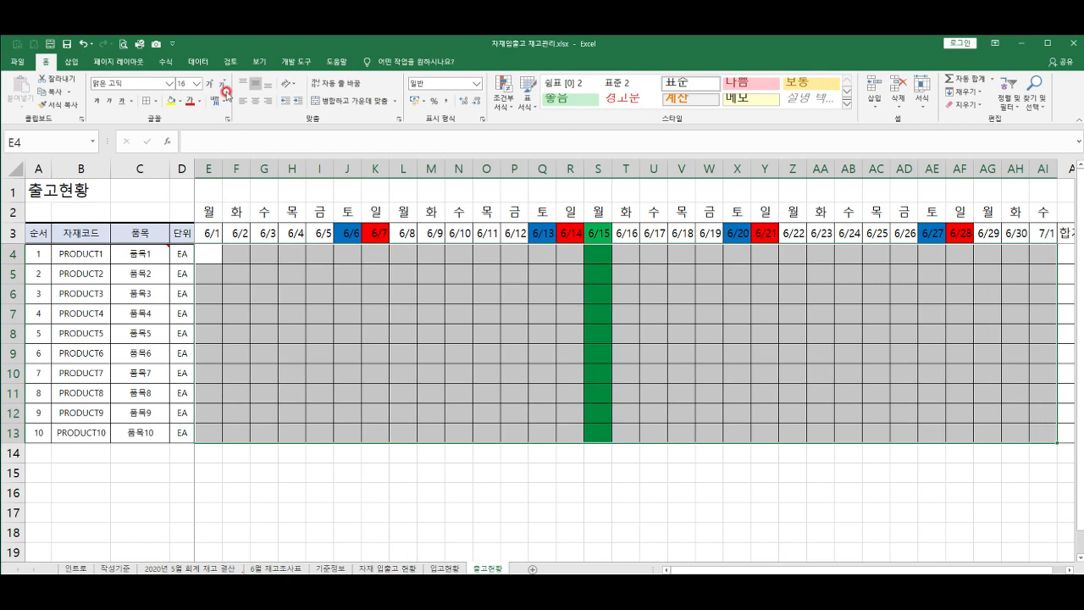
{"action": "left_click", "coordinate": [626, 253]}
{"action": "type", "text": "500"}
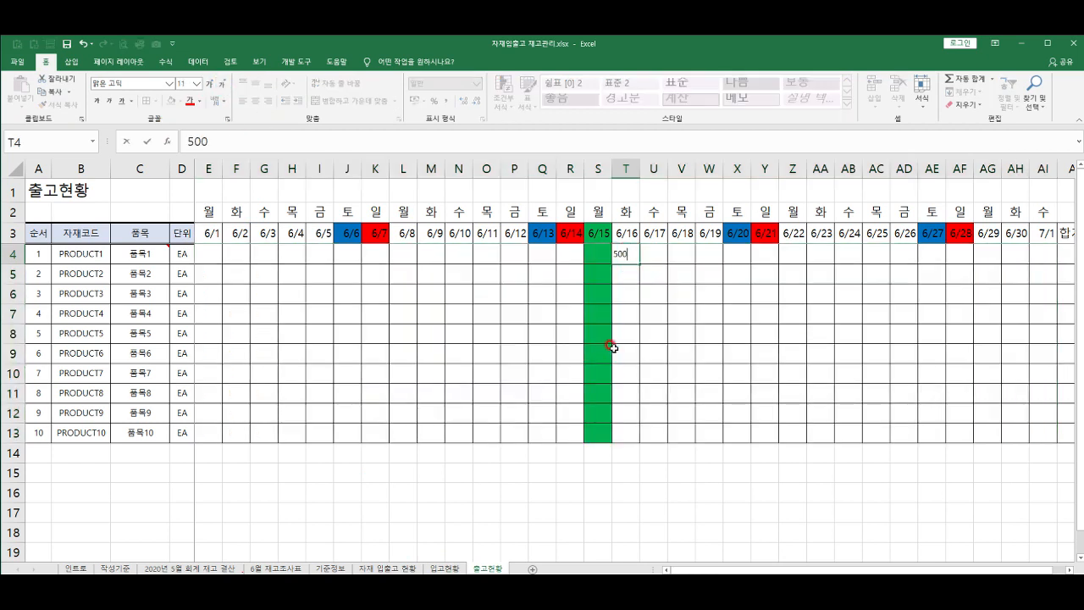
{"action": "key", "text": "Return"}
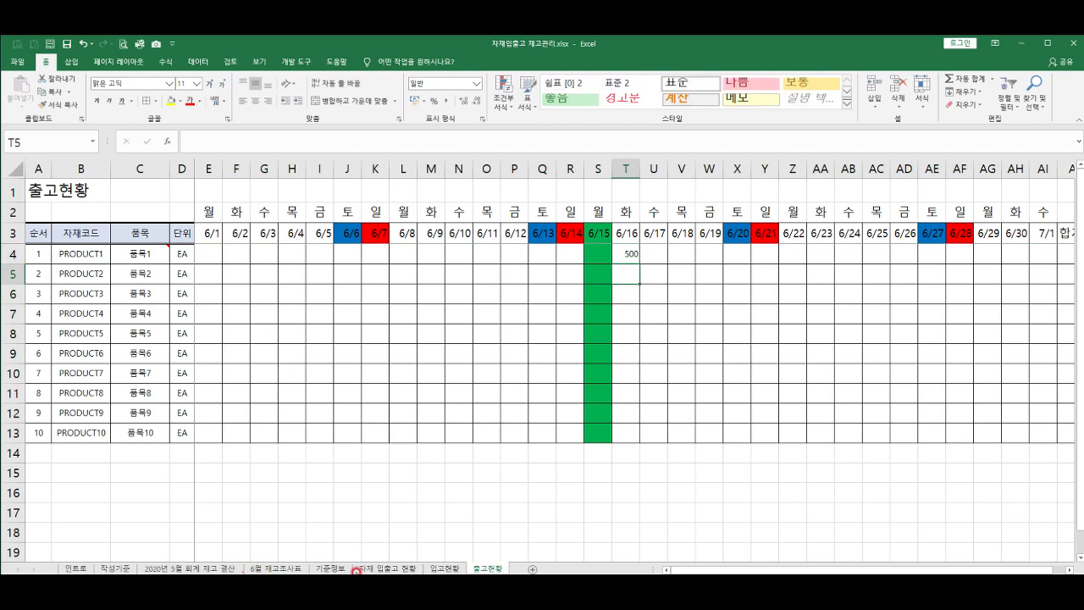
- On 자재 입출고 현황, check the linked receipt and issue quantities of PRODUCT1, its carried-over and ending quantities, and the ending amounts in column P
{"action": "left_click", "coordinate": [379, 569]}
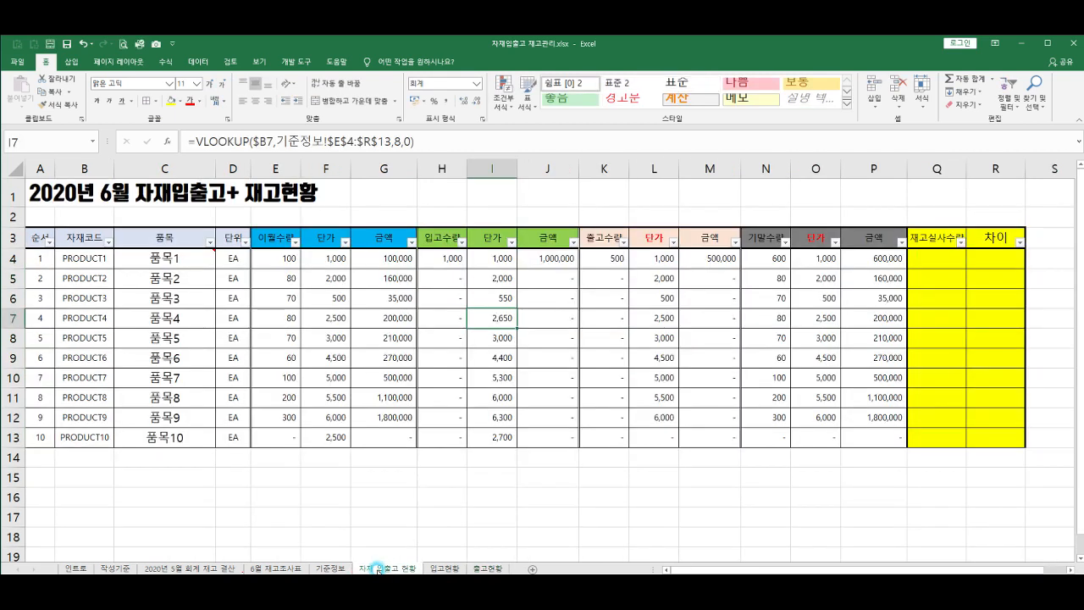
{"action": "left_click", "coordinate": [440, 254]}
{"action": "left_click", "coordinate": [608, 256]}
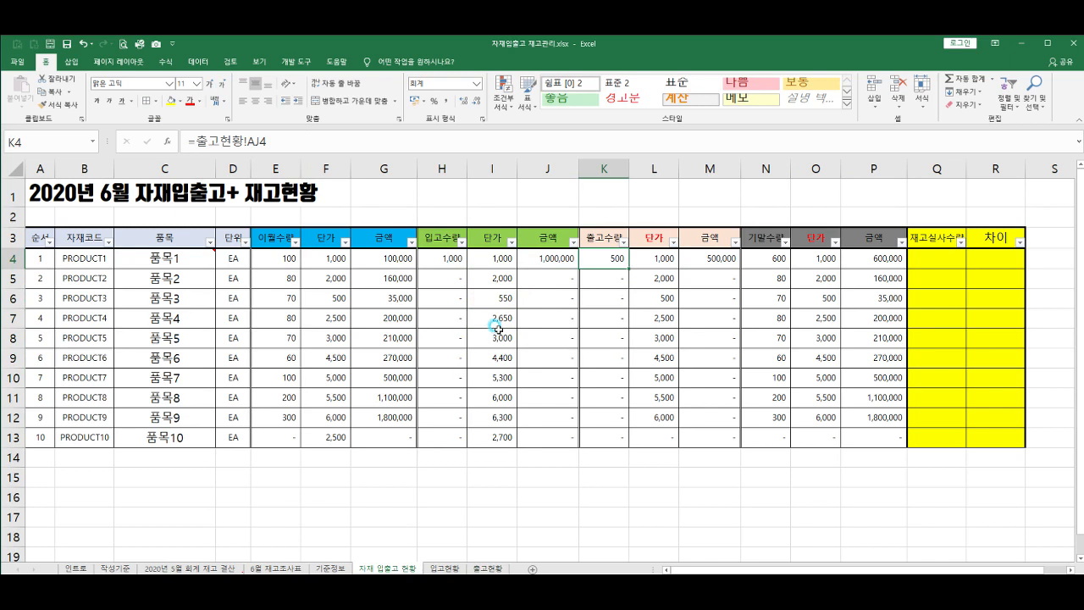
{"action": "left_click", "coordinate": [438, 254]}
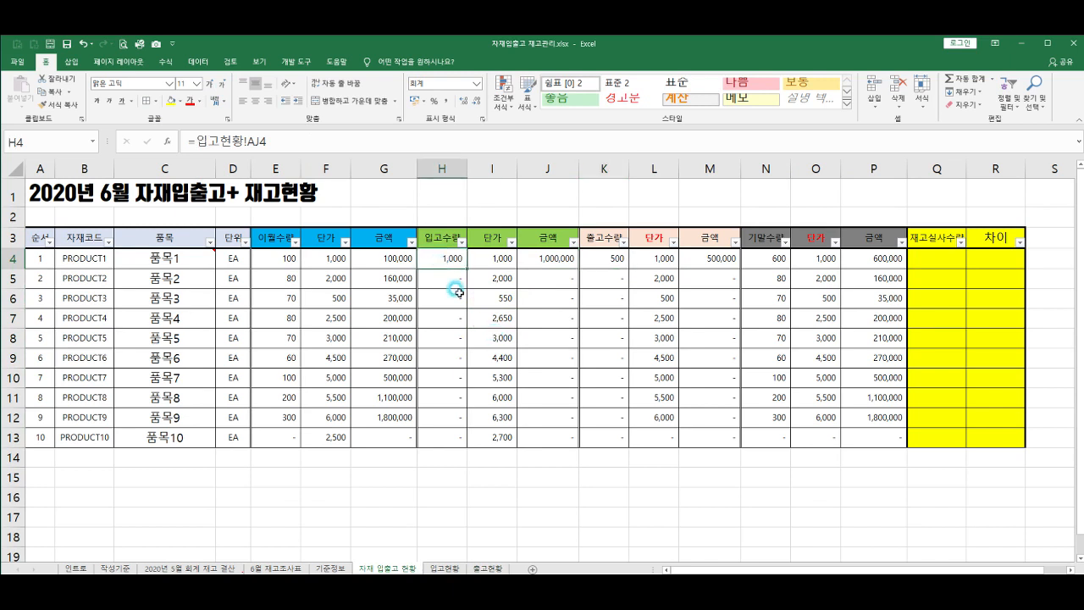
{"action": "left_click", "coordinate": [603, 259]}
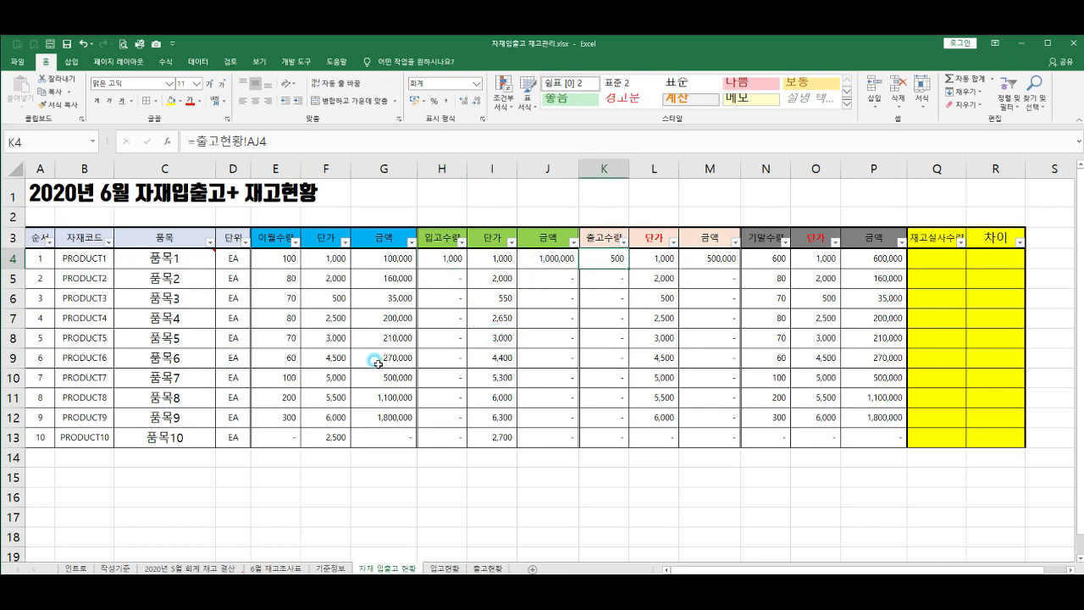
{"action": "left_click", "coordinate": [282, 259]}
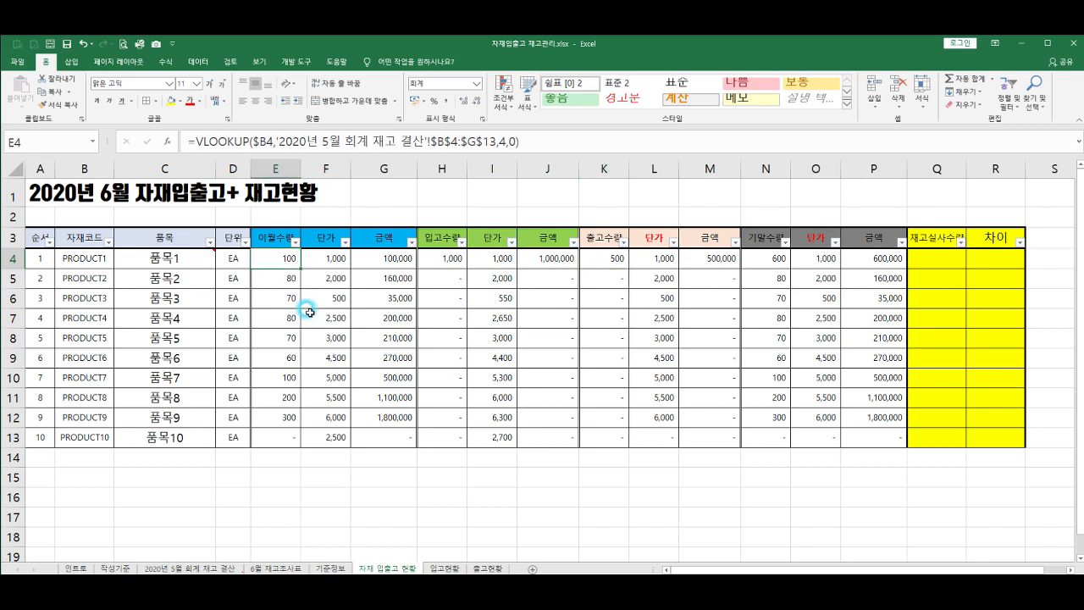
{"action": "left_click", "coordinate": [774, 258]}
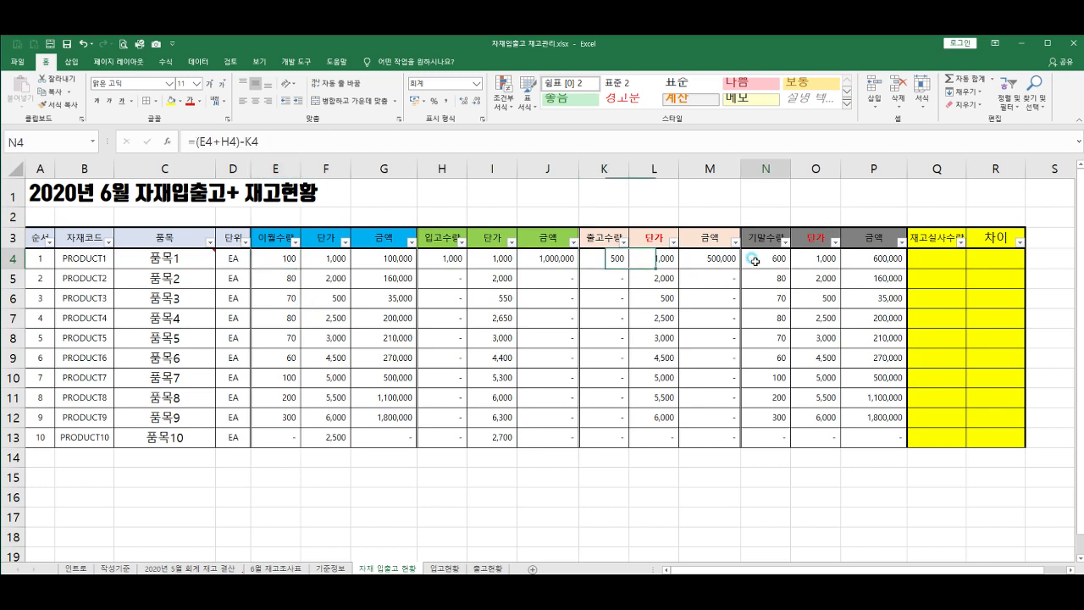
{"action": "left_click_drag", "start_coordinate": [874, 259], "coordinate": [877, 434]}
{"action": "left_click", "coordinate": [864, 358]}
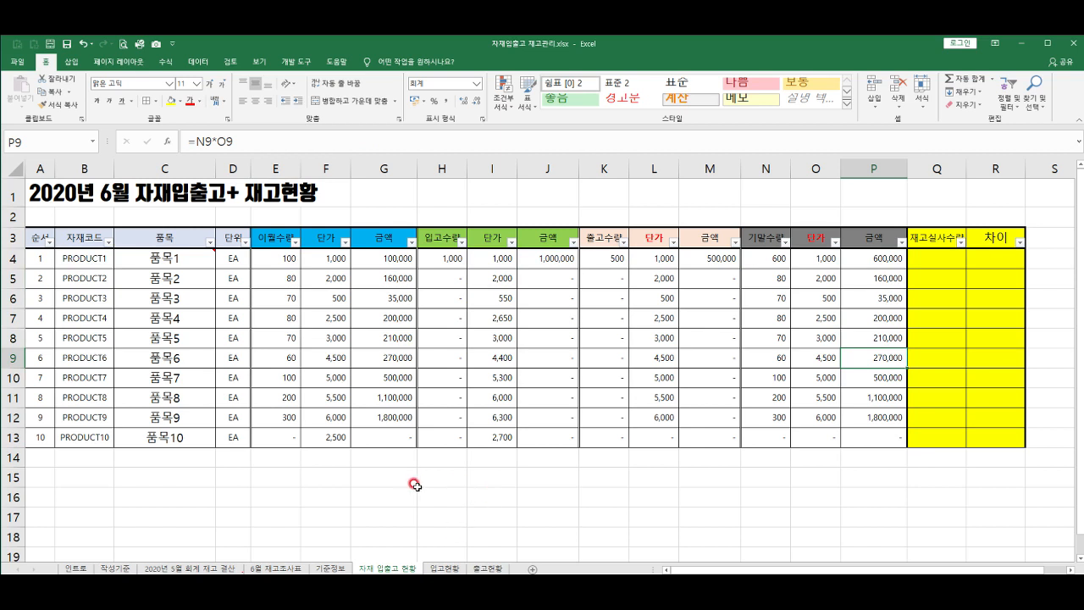
- Examine the storage locations, material codes and total row of the stock count list on the 6월 재고조사표 sheet
{"action": "left_click", "coordinate": [284, 567]}
{"action": "left_click", "coordinate": [145, 300]}
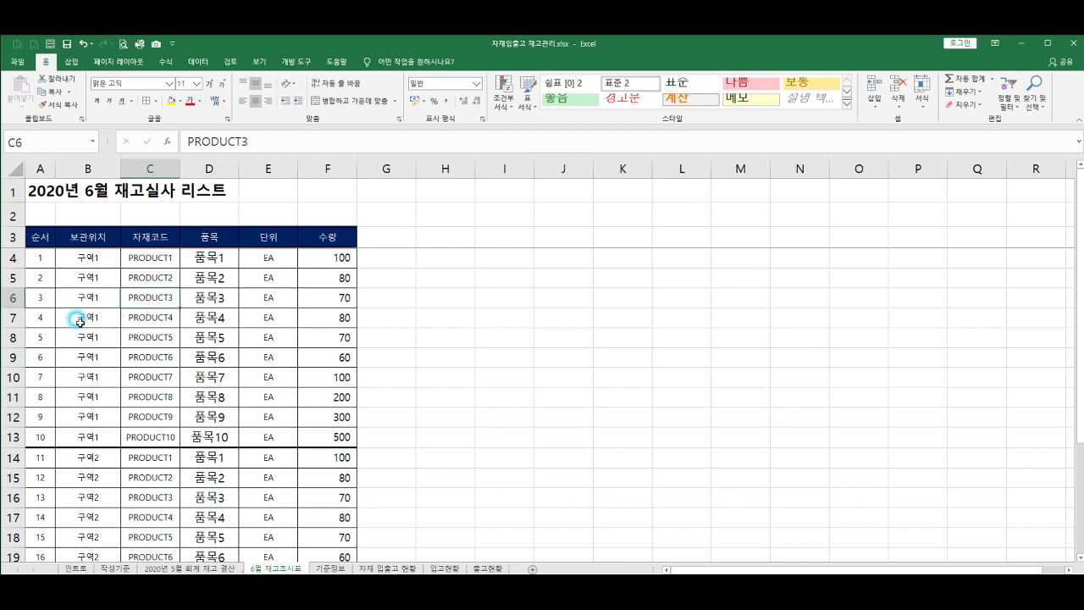
{"action": "left_click_drag", "start_coordinate": [89, 258], "coordinate": [88, 437]}
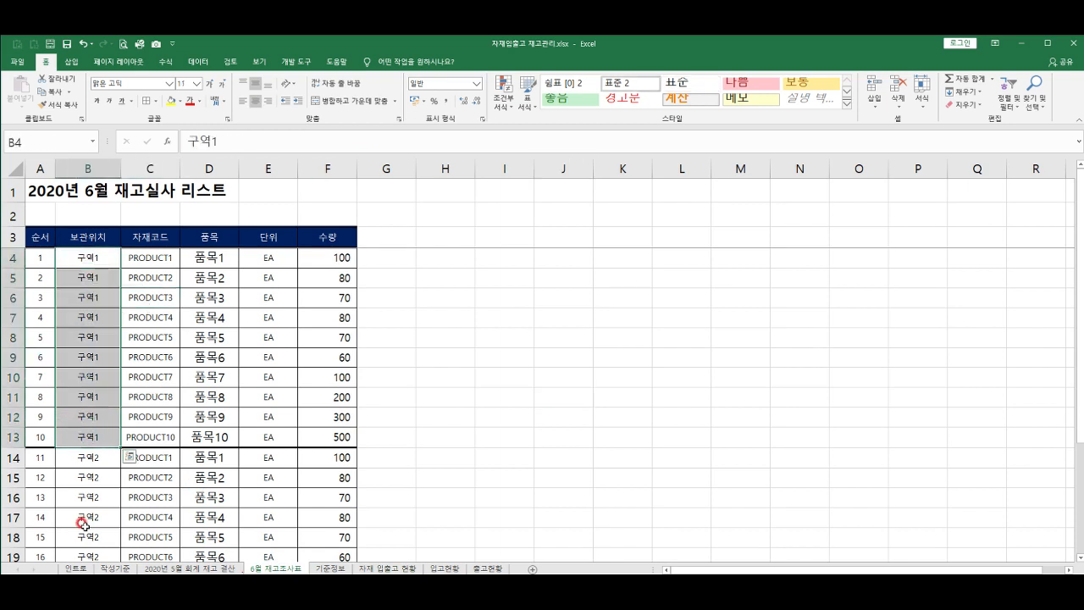
{"action": "scroll", "coordinate": [81, 487], "scroll_direction": "down", "scroll_amount": 2}
{"action": "scroll", "coordinate": [85, 466], "scroll_direction": "up", "scroll_amount": 2}
{"action": "left_click_drag", "start_coordinate": [140, 261], "coordinate": [154, 537]}
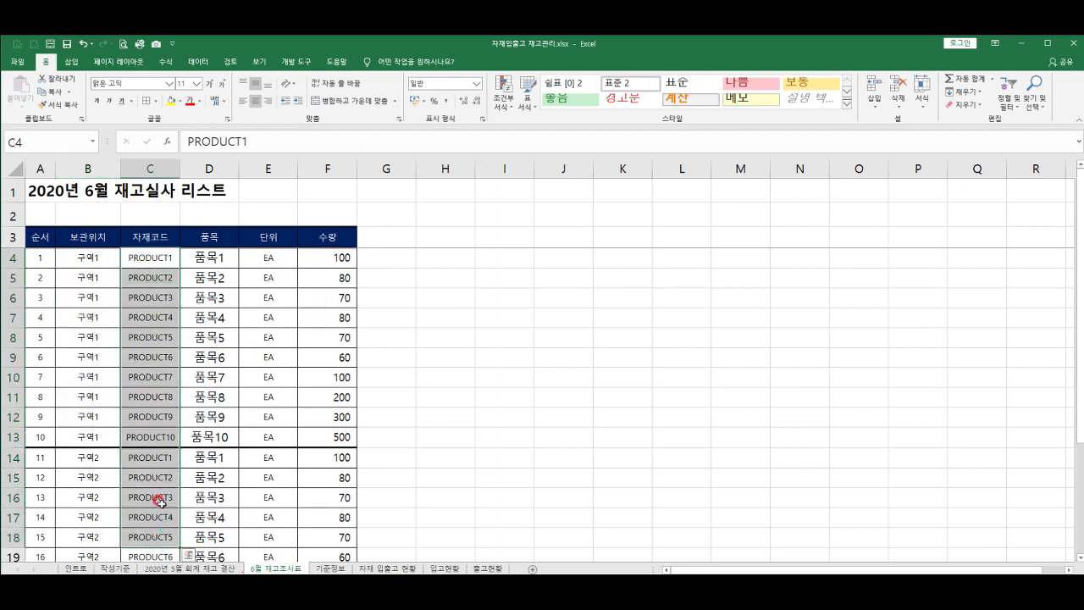
{"action": "scroll", "coordinate": [160, 502], "scroll_direction": "down", "scroll_amount": 2}
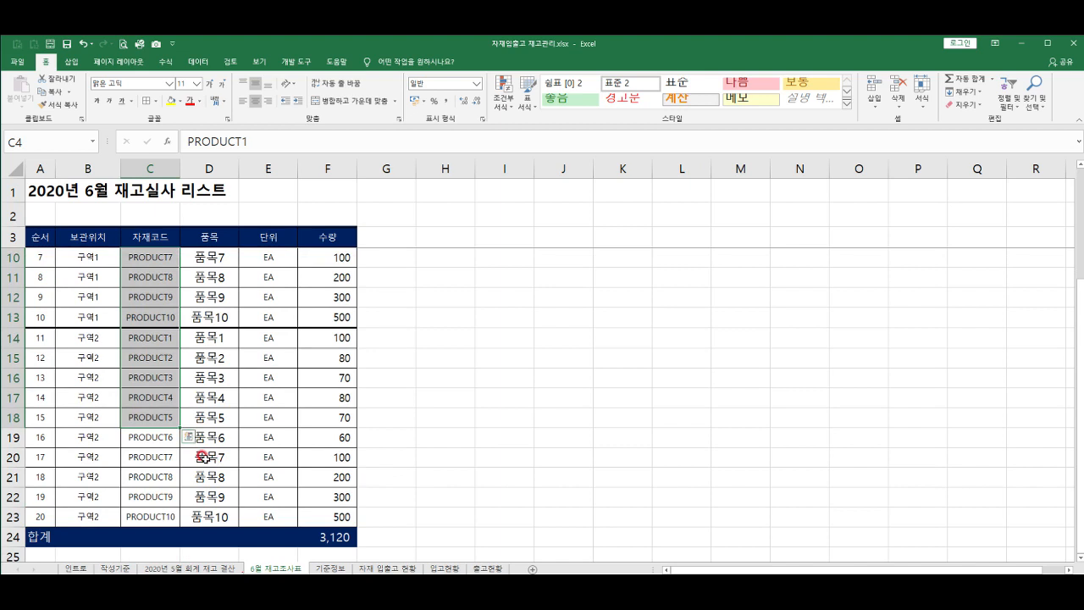
{"action": "scroll", "coordinate": [195, 456], "scroll_direction": "up", "scroll_amount": 2}
- Center the title 2020년 6월 재고실사 리스트 across A1:F1 with the 선택 영역의 가운데로 alignment, without merging cells
{"action": "left_click_drag", "start_coordinate": [42, 188], "coordinate": [339, 203]}
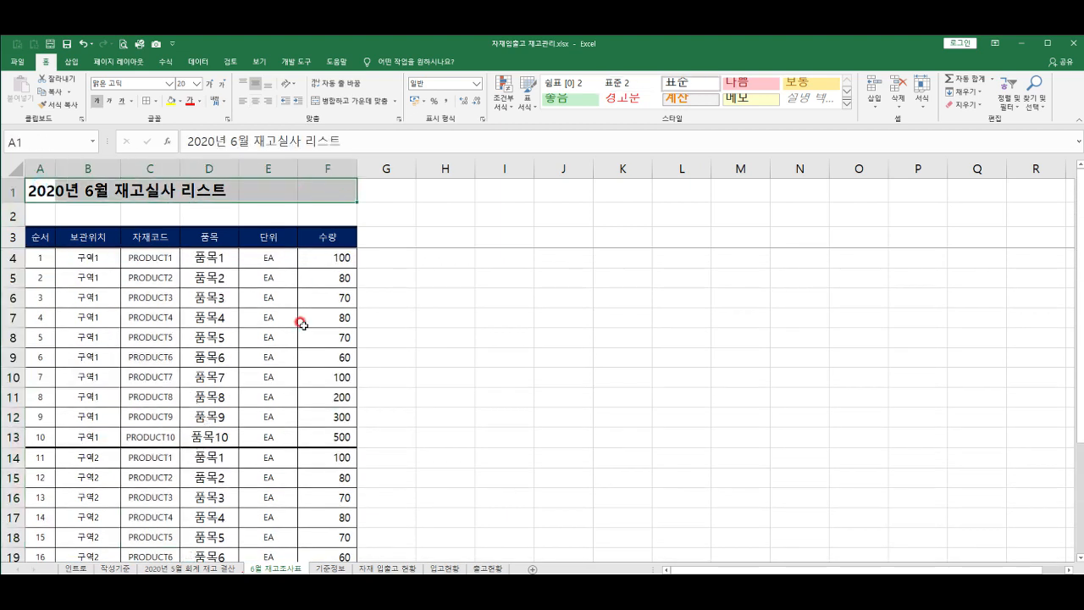
{"action": "key", "text": "ctrl+1"}
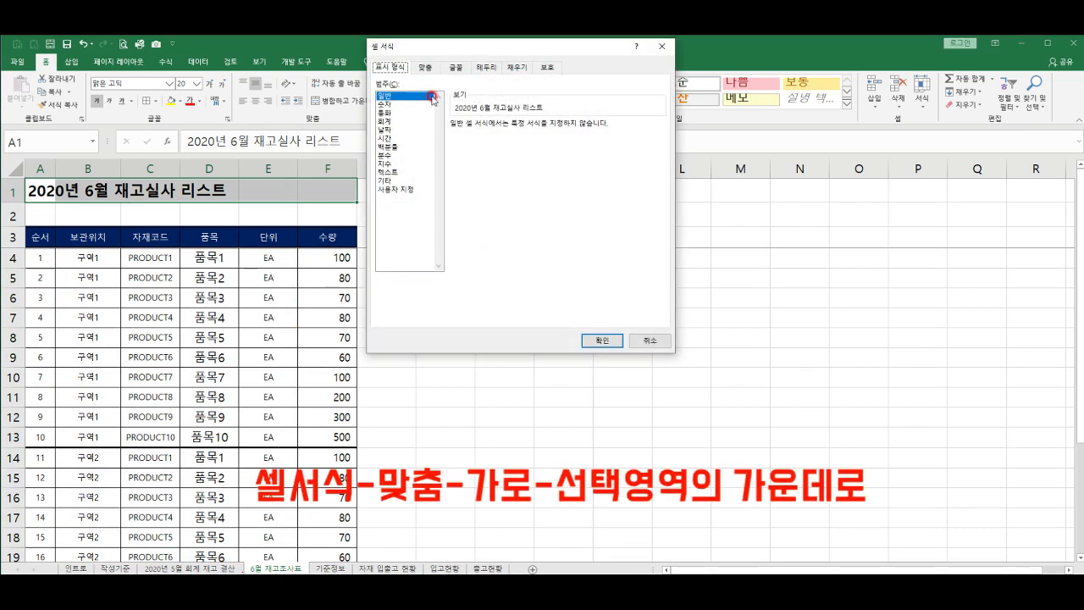
{"action": "left_click", "coordinate": [419, 67]}
{"action": "left_click", "coordinate": [403, 114]}
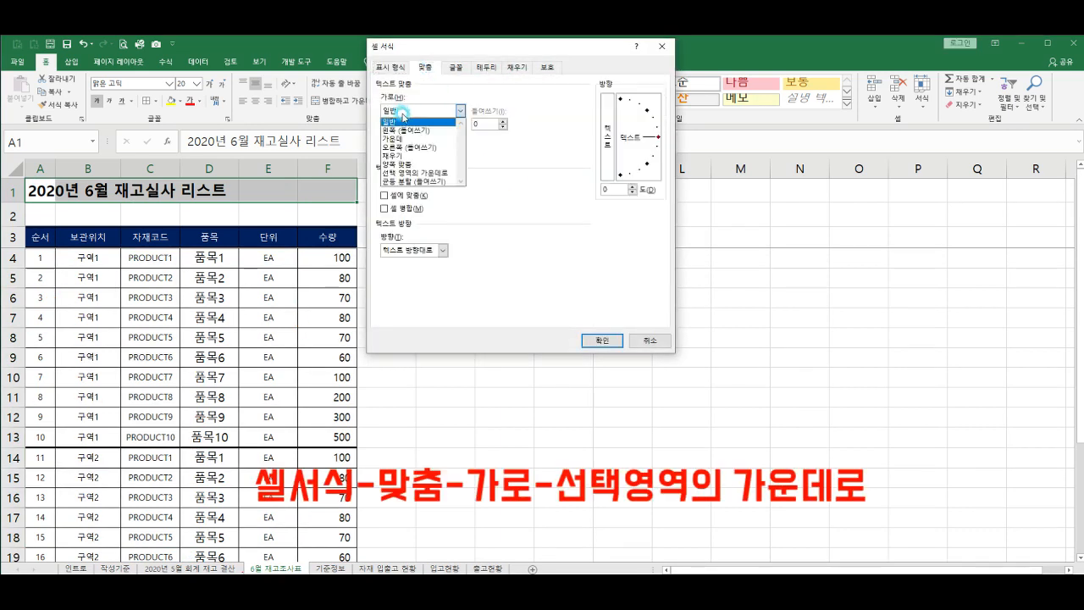
{"action": "left_click", "coordinate": [407, 174]}
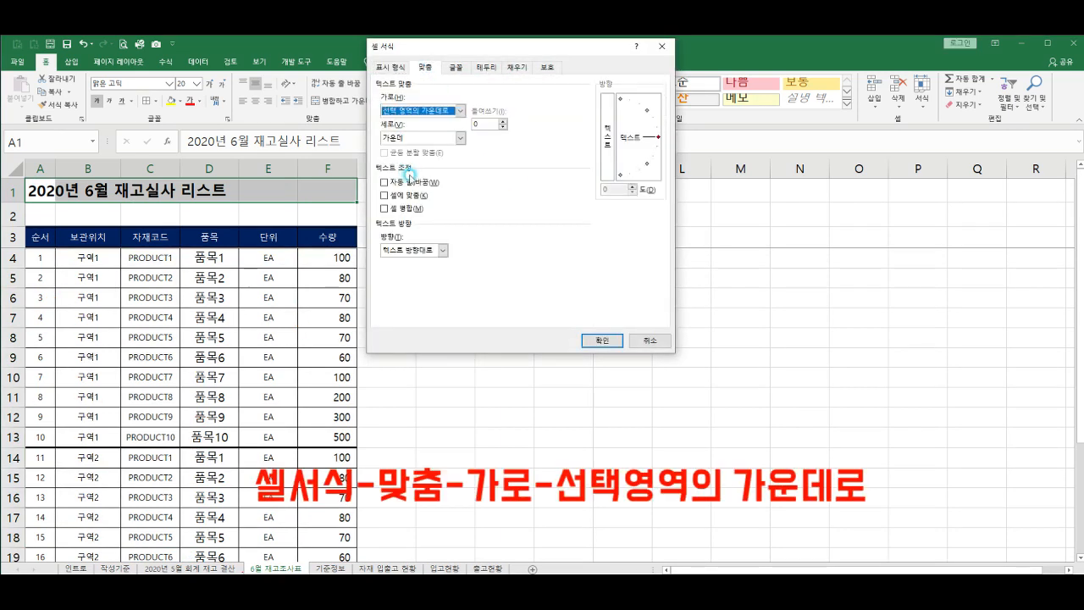
{"action": "left_click", "coordinate": [605, 339]}
{"action": "left_click", "coordinate": [447, 332]}
{"action": "left_click_drag", "start_coordinate": [40, 191], "coordinate": [352, 193]}
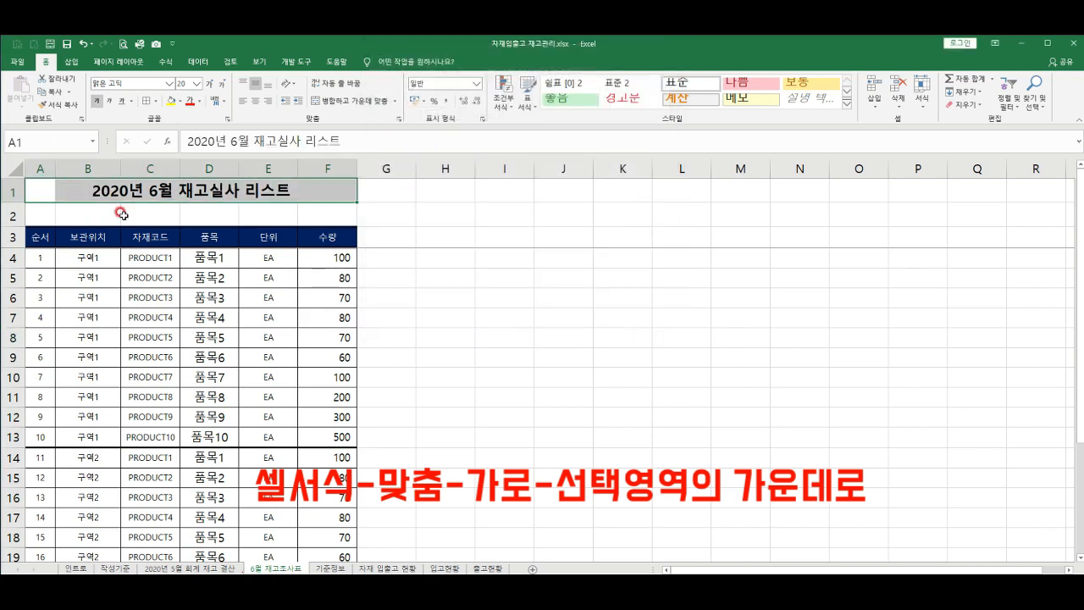
{"action": "left_click", "coordinate": [51, 193]}
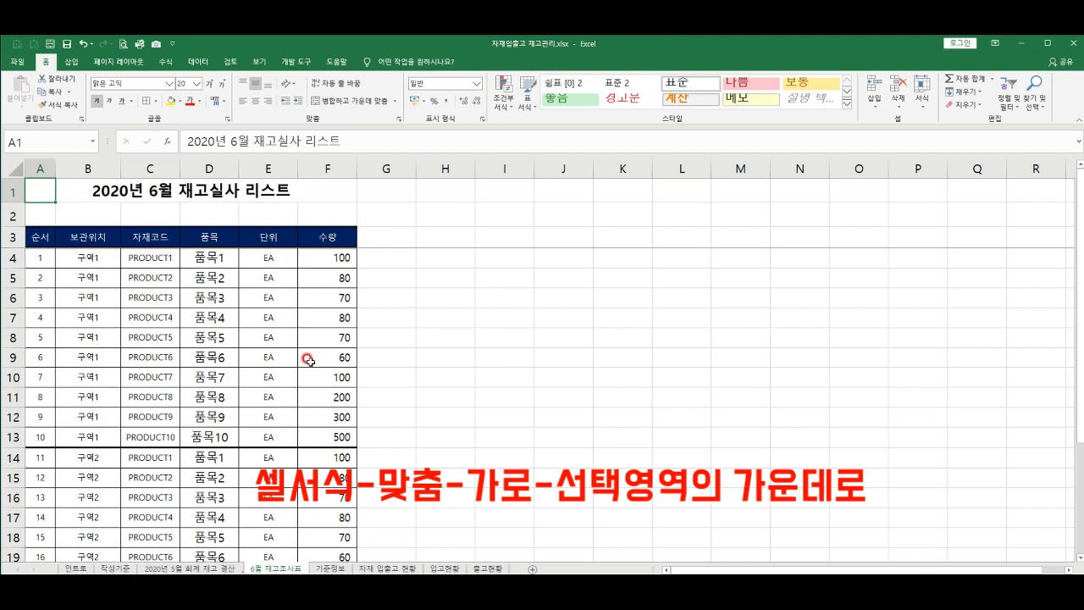
- Center the 합계 label across A24:E24 of the stock count list with the 선택 영역의 가운데로 alignment, without merging cells
{"action": "scroll", "coordinate": [308, 361], "scroll_direction": "down", "scroll_amount": 4}
{"action": "left_click_drag", "start_coordinate": [56, 417], "coordinate": [254, 416]}
{"action": "key", "text": "ctrl+1"}
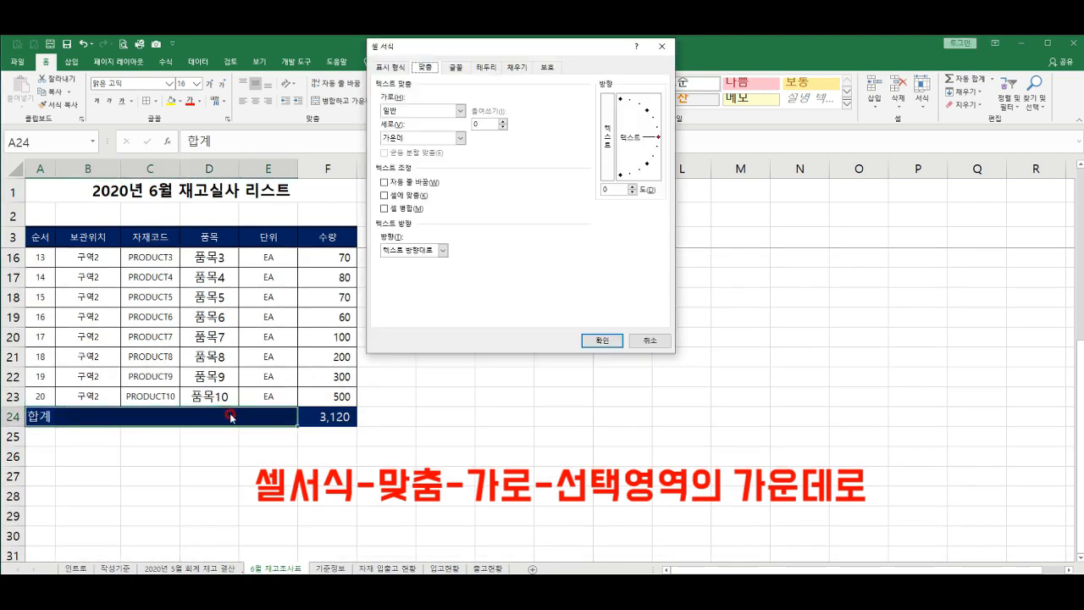
{"action": "left_click", "coordinate": [429, 111]}
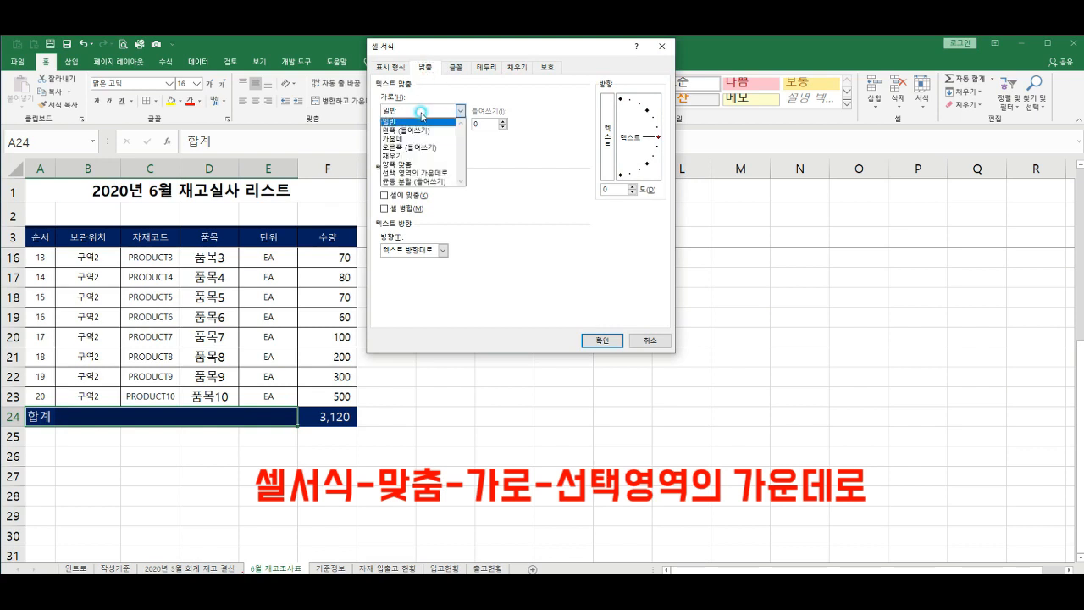
{"action": "left_click", "coordinate": [409, 173]}
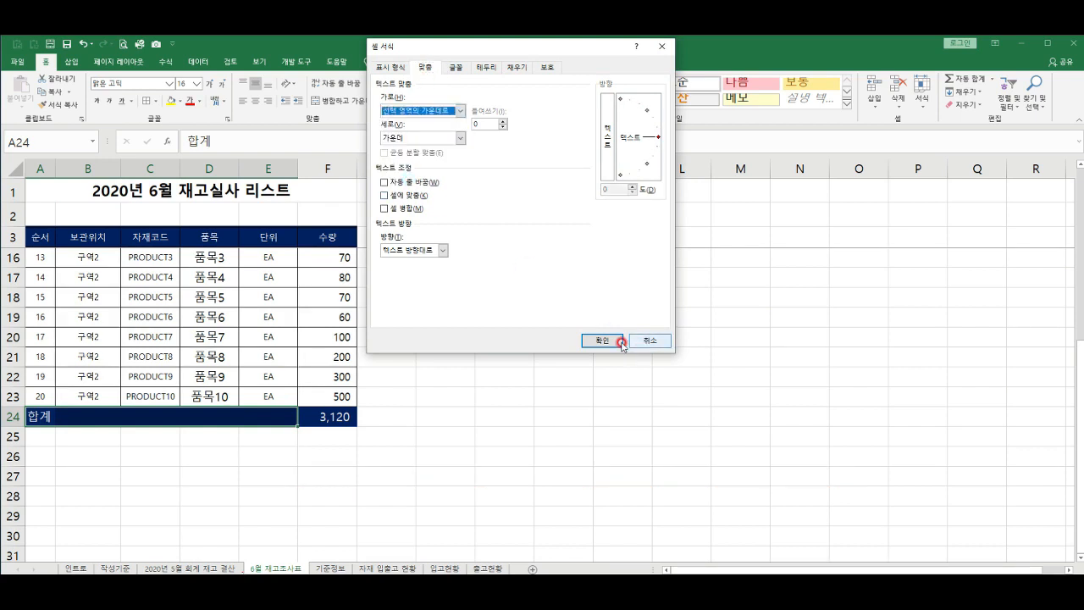
{"action": "left_click", "coordinate": [602, 341]}
{"action": "left_click", "coordinate": [116, 271]}
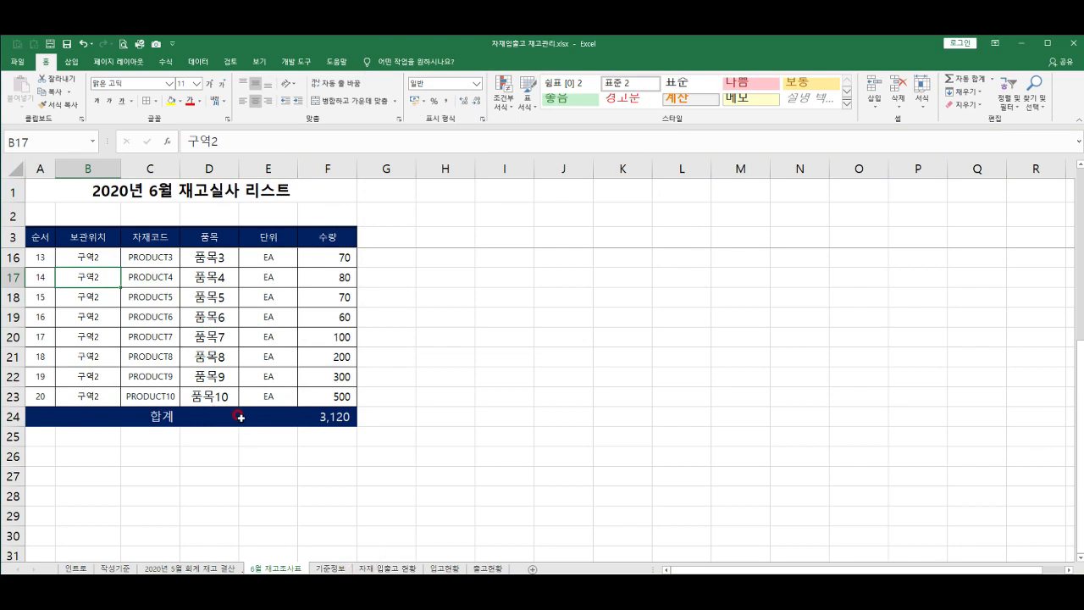
{"action": "scroll", "coordinate": [240, 416], "scroll_direction": "up", "scroll_amount": 4}
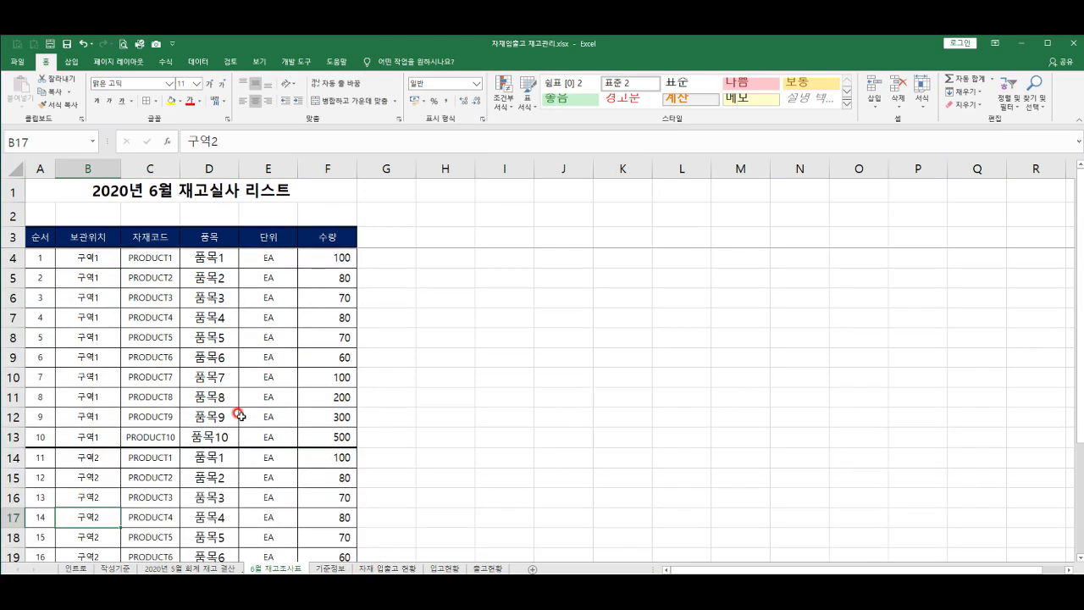
- In Q4 of 자재 입출고 현황, begin a SUMIF formula with the absolute range '6월 재고조사표'!$C$4:$C$23
{"action": "left_click", "coordinate": [402, 568]}
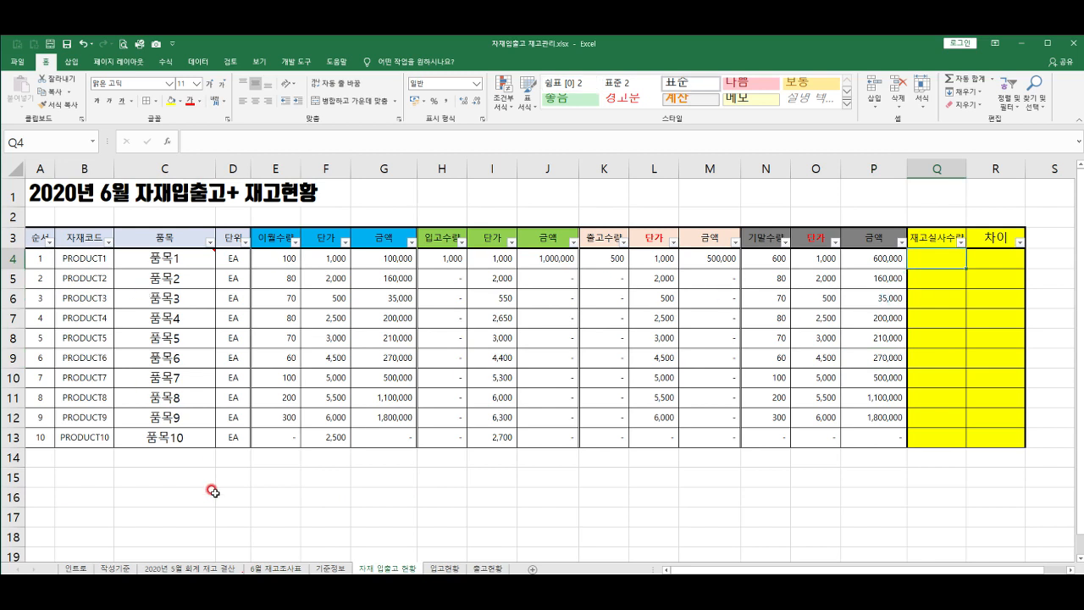
{"action": "type", "text": "=sum"}
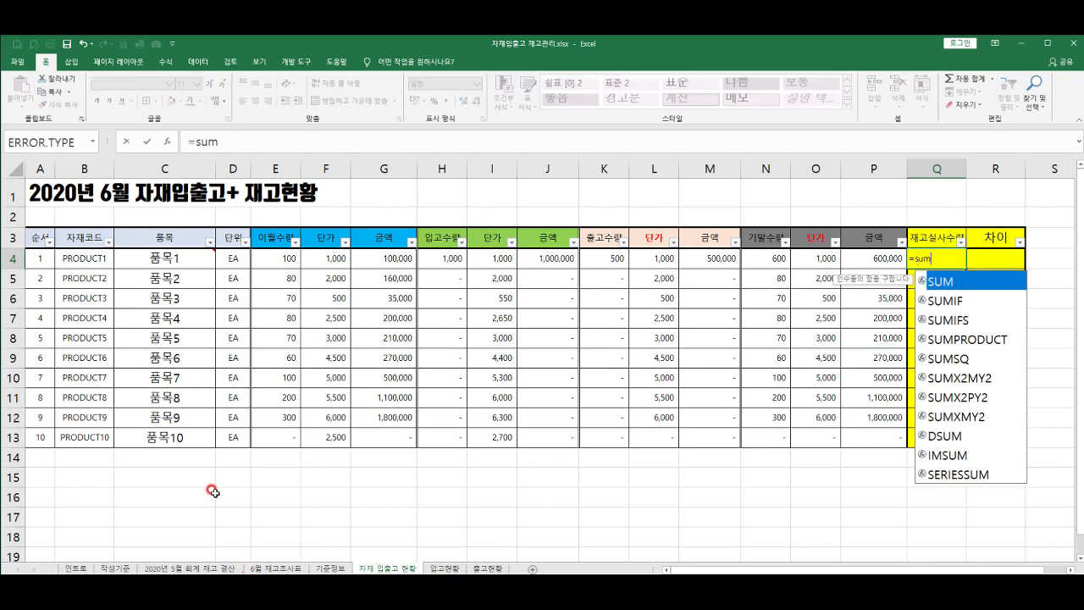
{"action": "left_click", "coordinate": [952, 300]}
{"action": "double_click", "coordinate": [952, 301]}
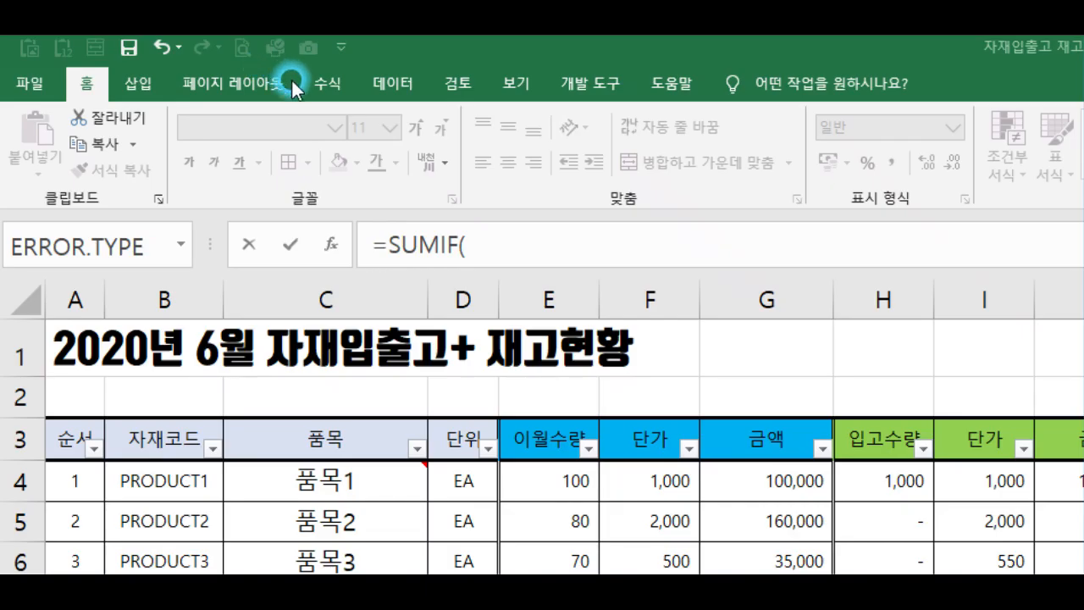
{"action": "left_click", "coordinate": [468, 246]}
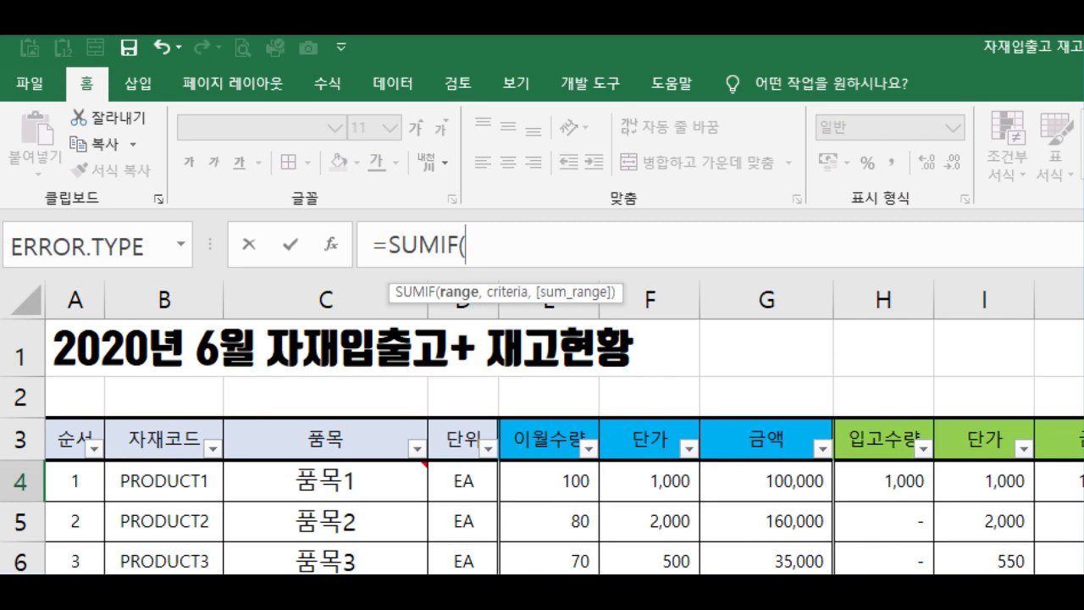
{"action": "left_click", "coordinate": [243, 593]}
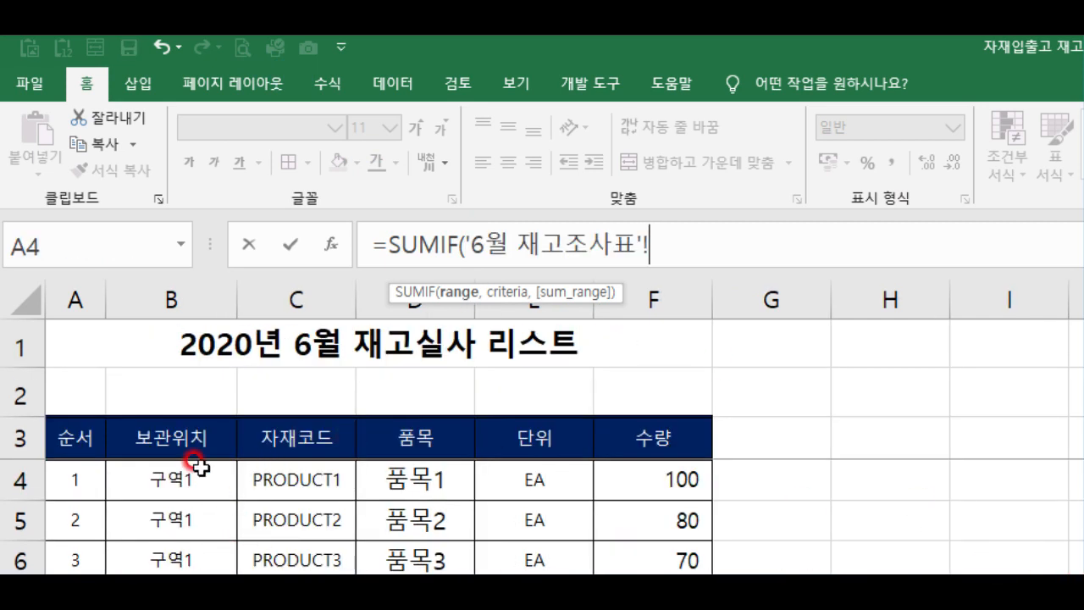
{"action": "left_click_drag", "start_coordinate": [326, 471], "coordinate": [347, 574]}
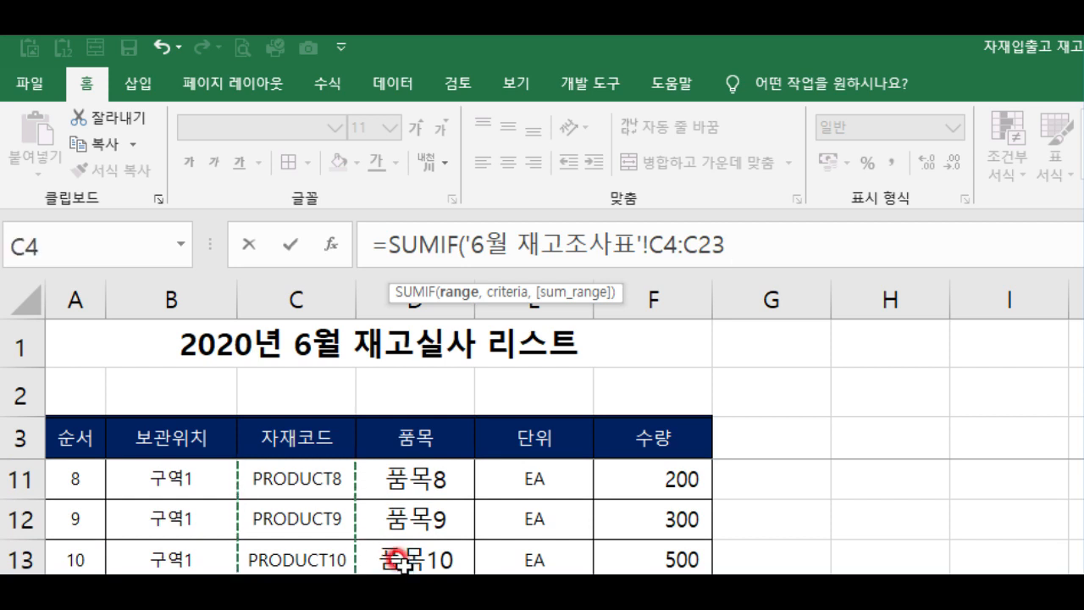
{"action": "key", "text": "F4"}
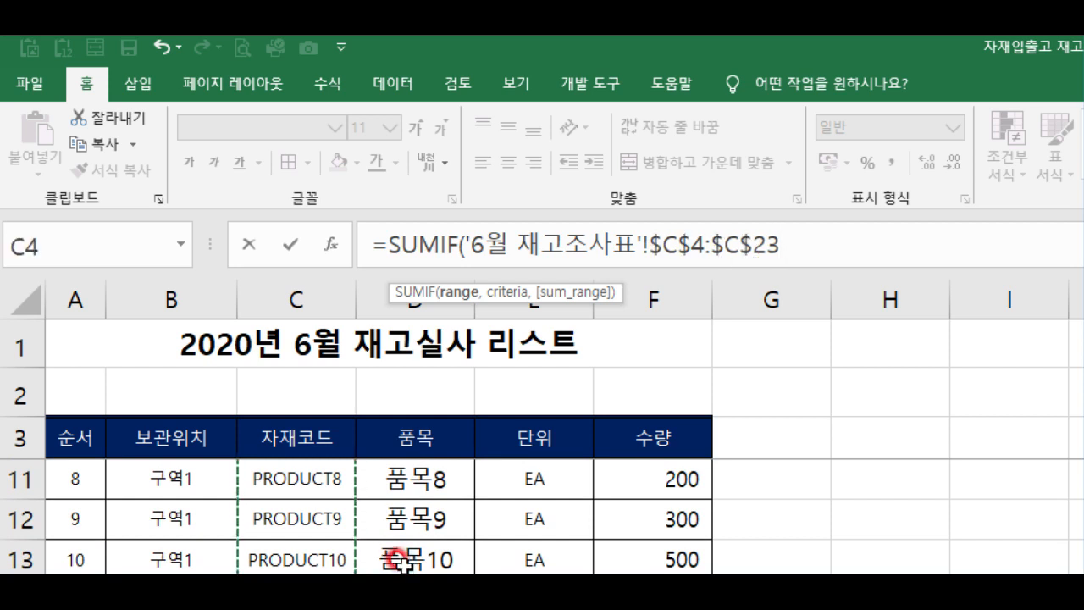
{"action": "type", "text": ","}
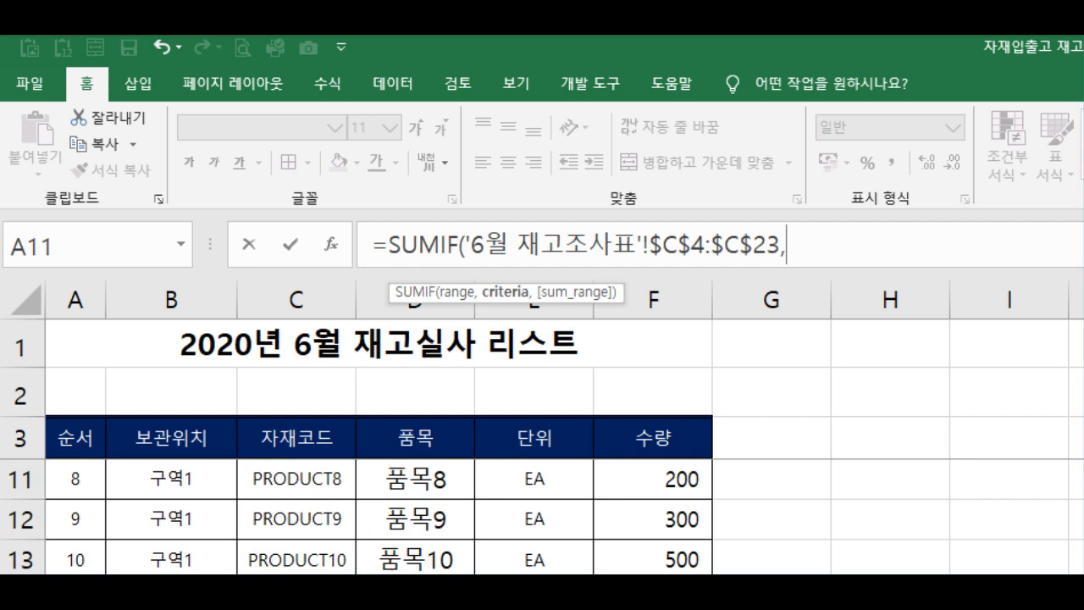
- Add the PRODUCT1 material code on 자재 입출고 현황 as the SUMIF criteria, with only its column locked as $B4
{"action": "left_click", "coordinate": [423, 593]}
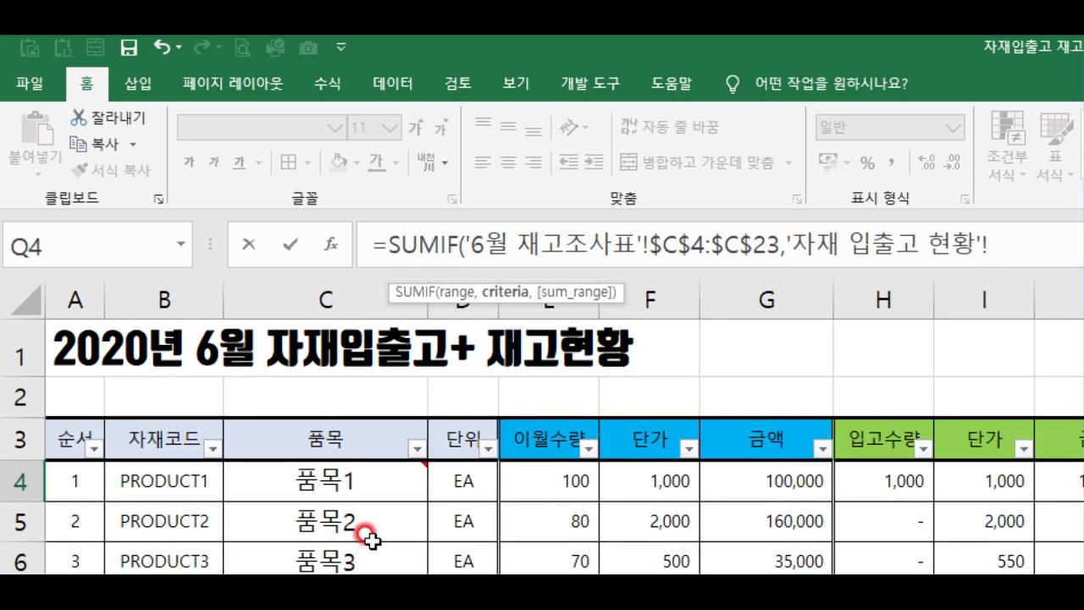
{"action": "left_click", "coordinate": [177, 483]}
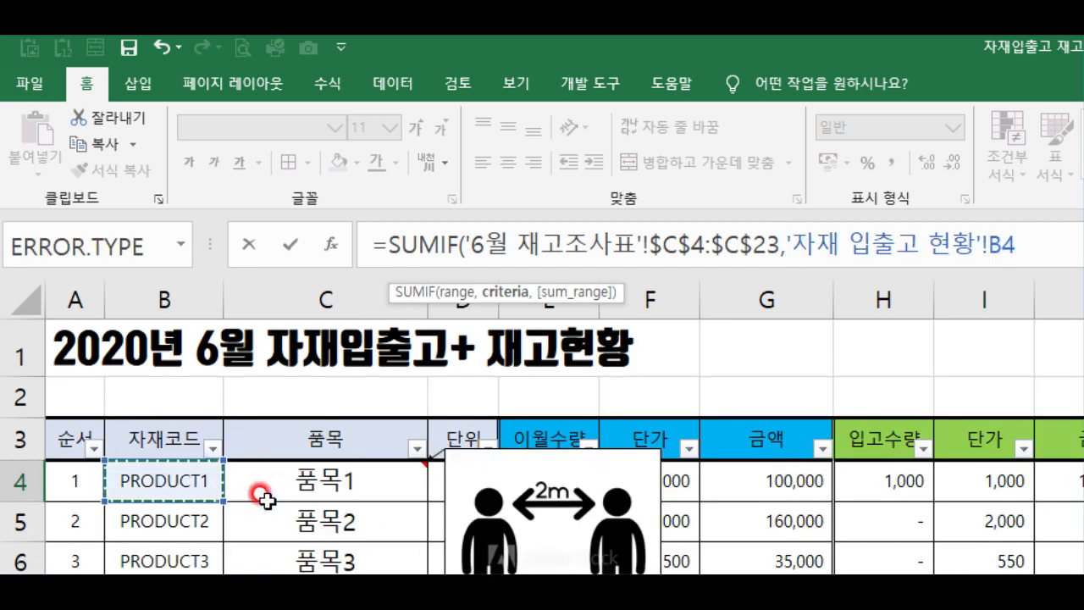
{"action": "key", "text": "F4"}
{"action": "key", "text": "F4"}
{"action": "key", "text": "F4"}
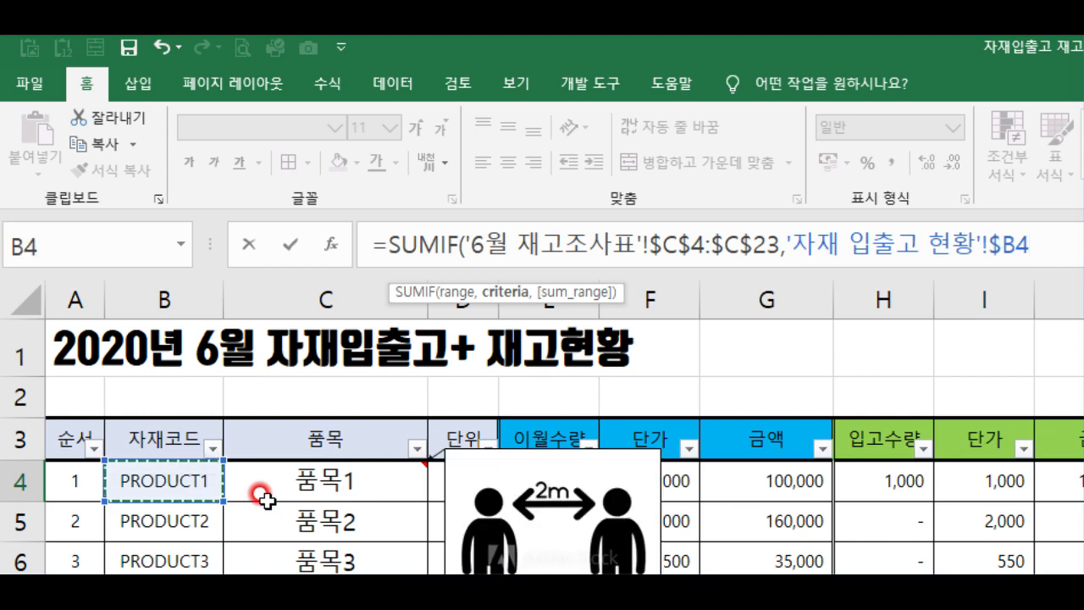
{"action": "type", "text": ","}
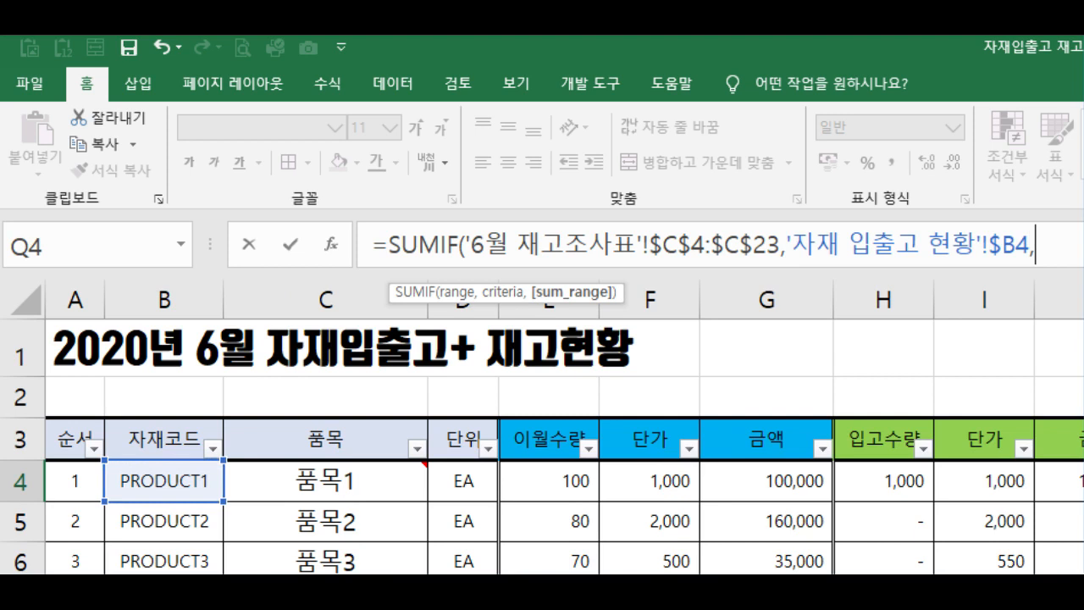
- Complete the SUMIF with the count quantities '6월 재고조사표'!$F$4:$F$23 as the absolute sum range and enter the formula
{"action": "key", "text": "ctrl+Page_Down"}
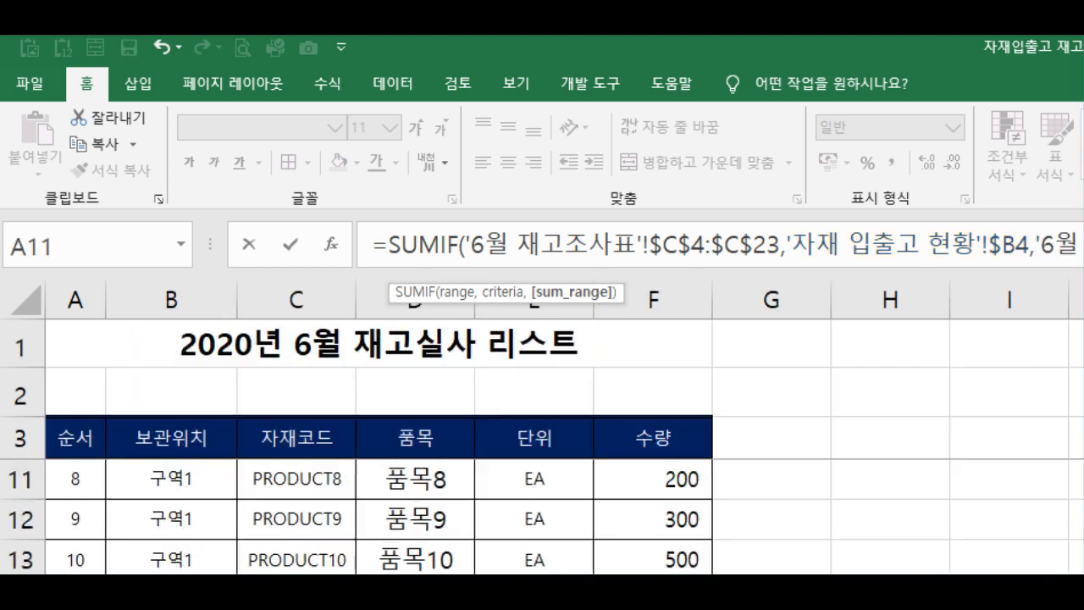
{"action": "left_click", "coordinate": [646, 434]}
{"action": "key", "text": "Down"}
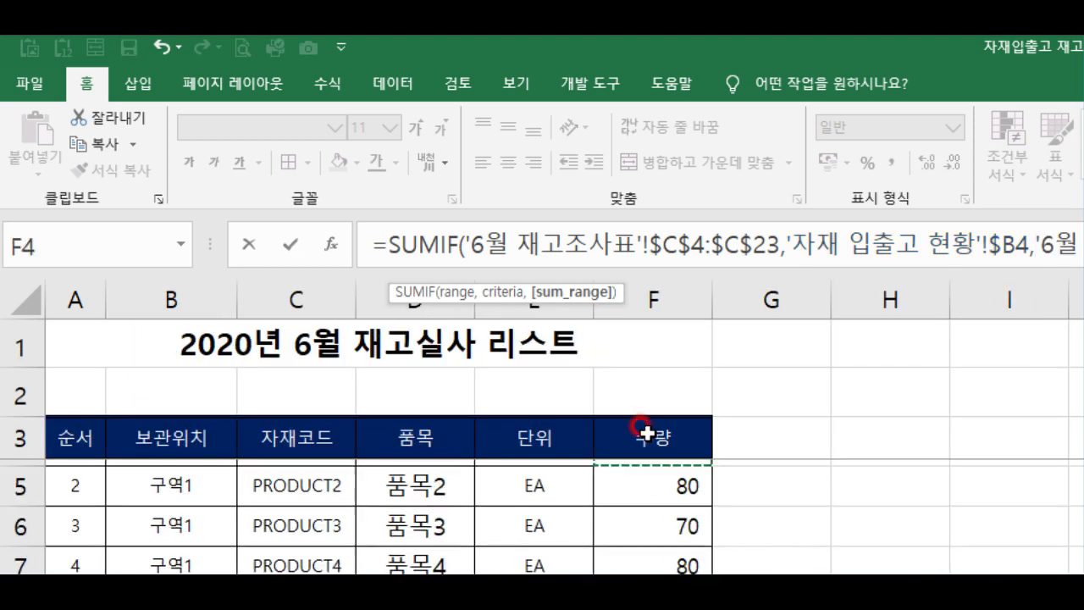
{"action": "left_click", "coordinate": [680, 476]}
{"action": "left_click_drag", "start_coordinate": [668, 568], "coordinate": [669, 574]}
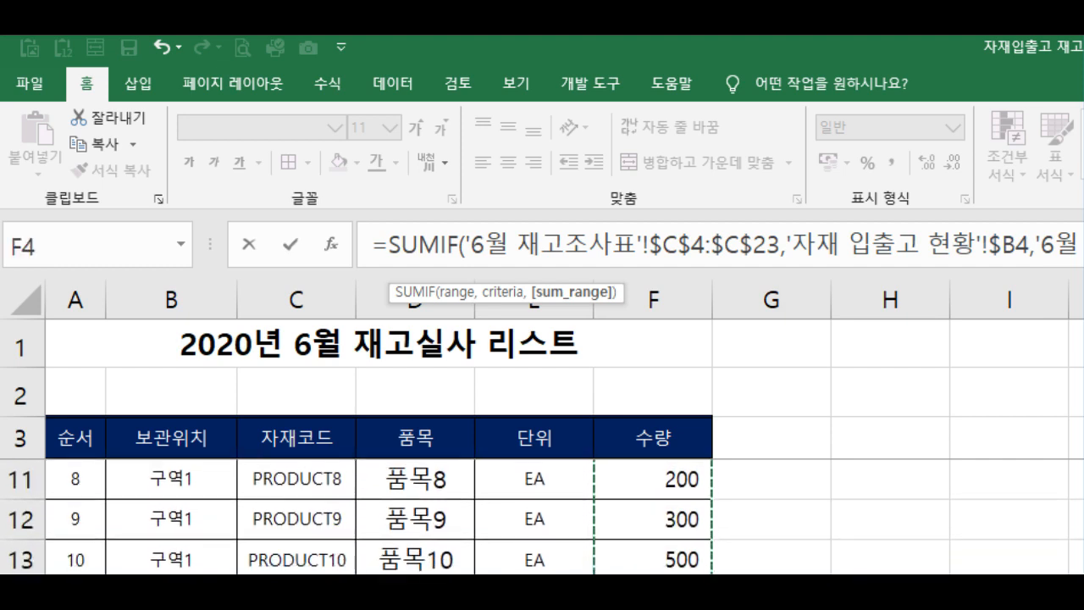
{"action": "type", "text": ")"}
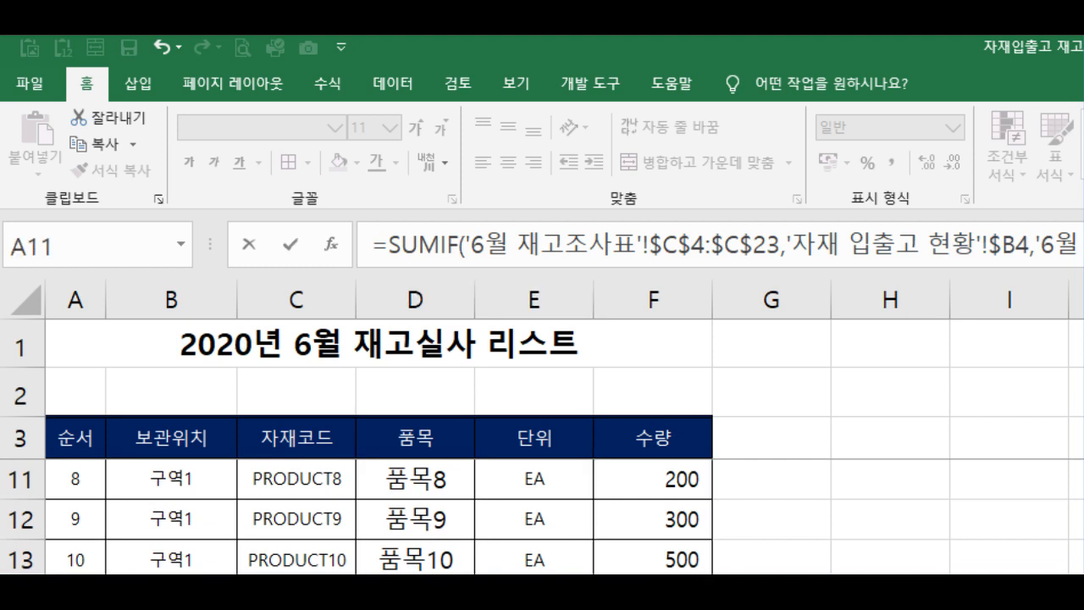
{"action": "key", "text": "Return"}
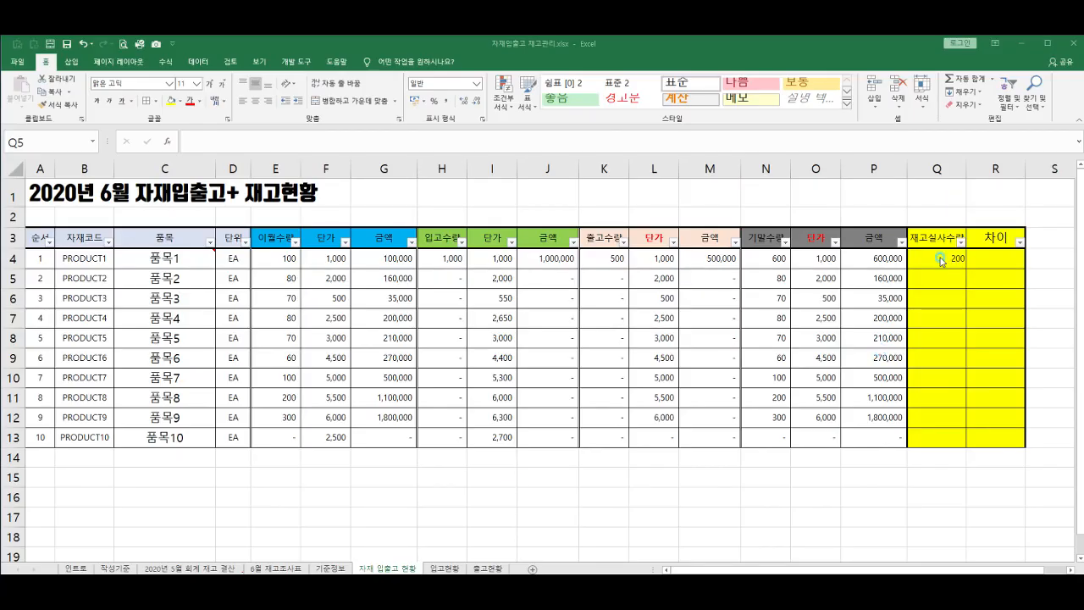
- Copy the SUMIF formula from Q4 down to Q13 and compare the counted quantities with the 6월 재고조사표 sheet
{"action": "left_click", "coordinate": [946, 262]}
{"action": "left_click_drag", "start_coordinate": [966, 268], "coordinate": [957, 441]}
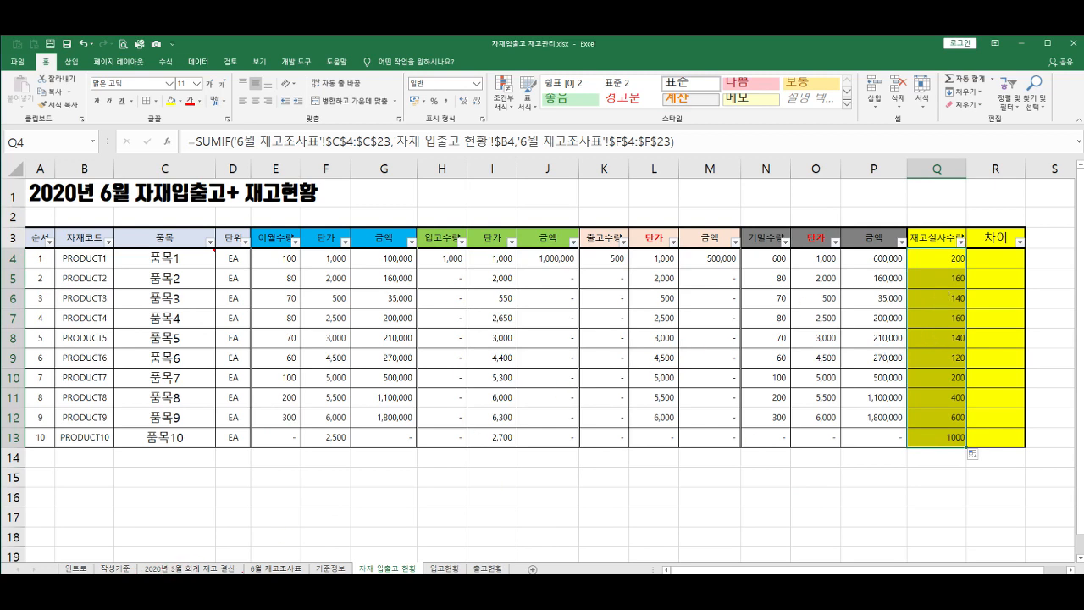
{"action": "left_click", "coordinate": [261, 570]}
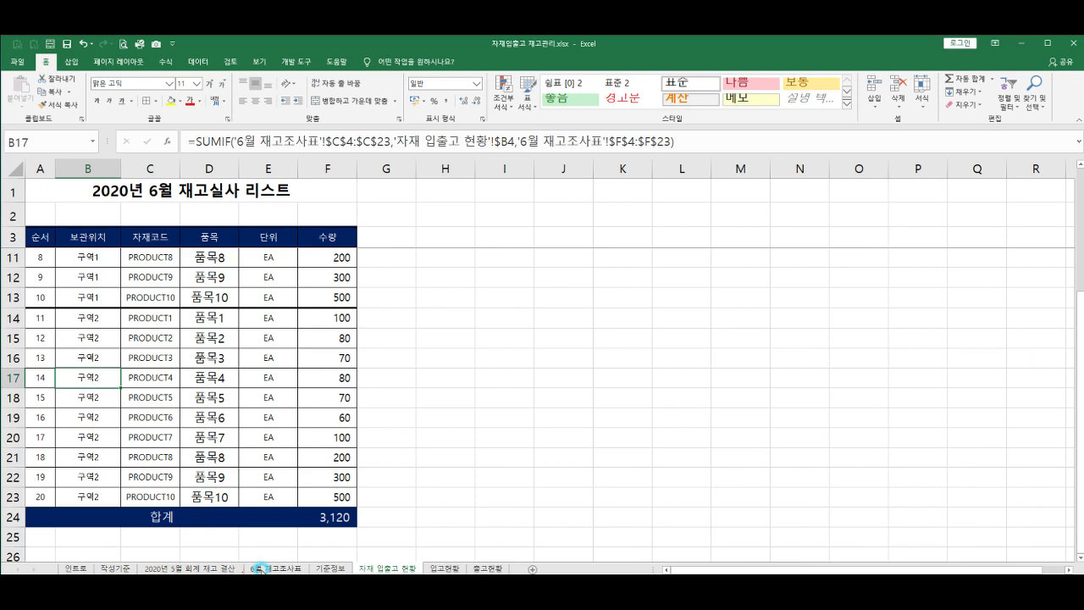
{"action": "left_click", "coordinate": [402, 569]}
- Enter =SUBTOTAL(9,E4:E13) in E2 of 자재 입출고 현황 to total the carried-over quantities above the header
{"action": "left_click", "coordinate": [276, 217]}
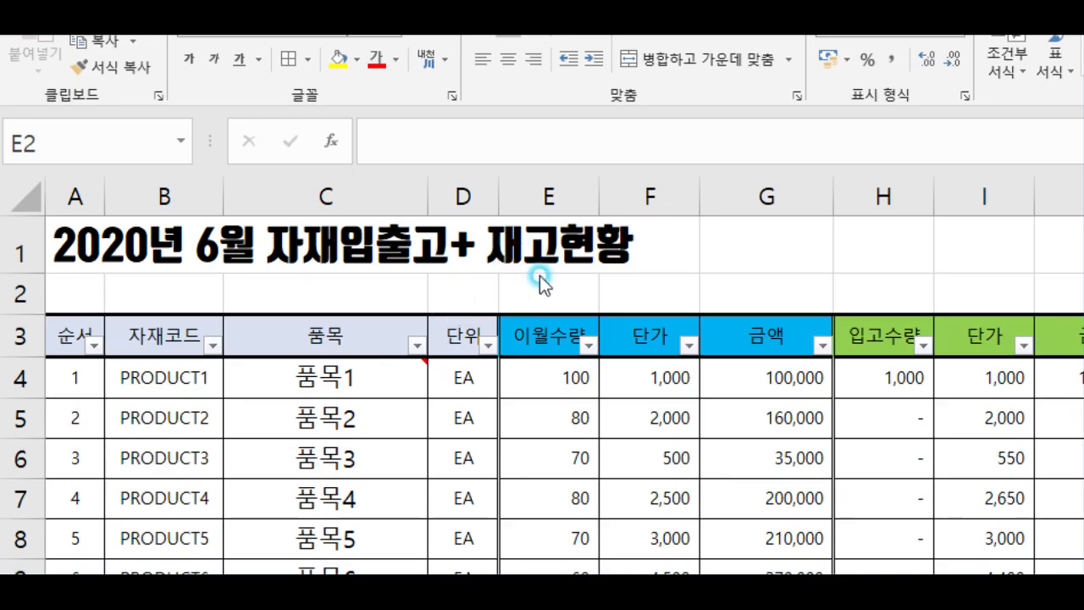
{"action": "left_click", "coordinate": [539, 280]}
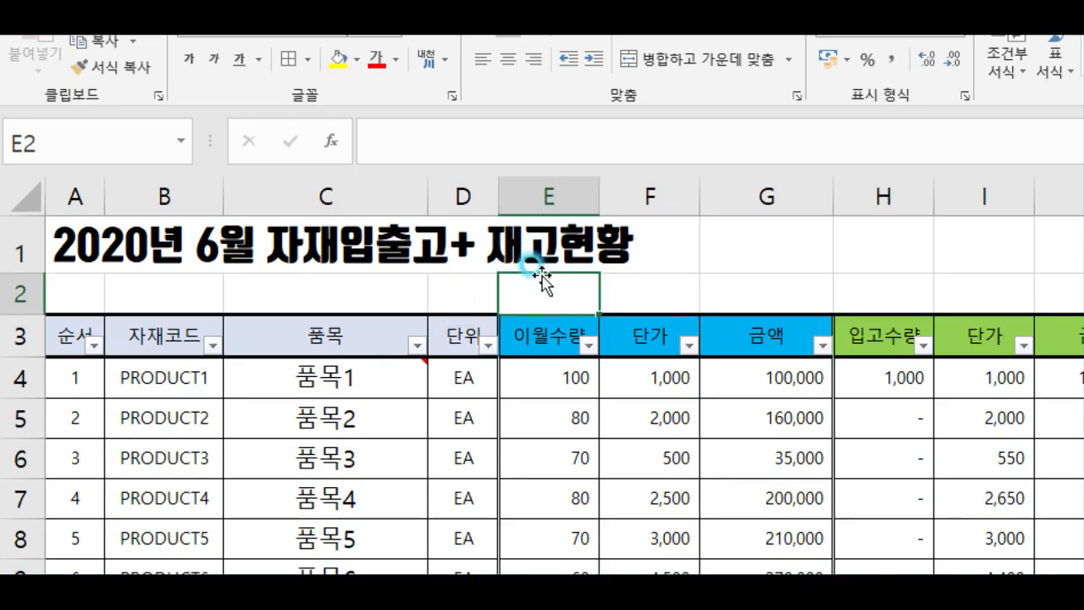
{"action": "type", "text": "=su"}
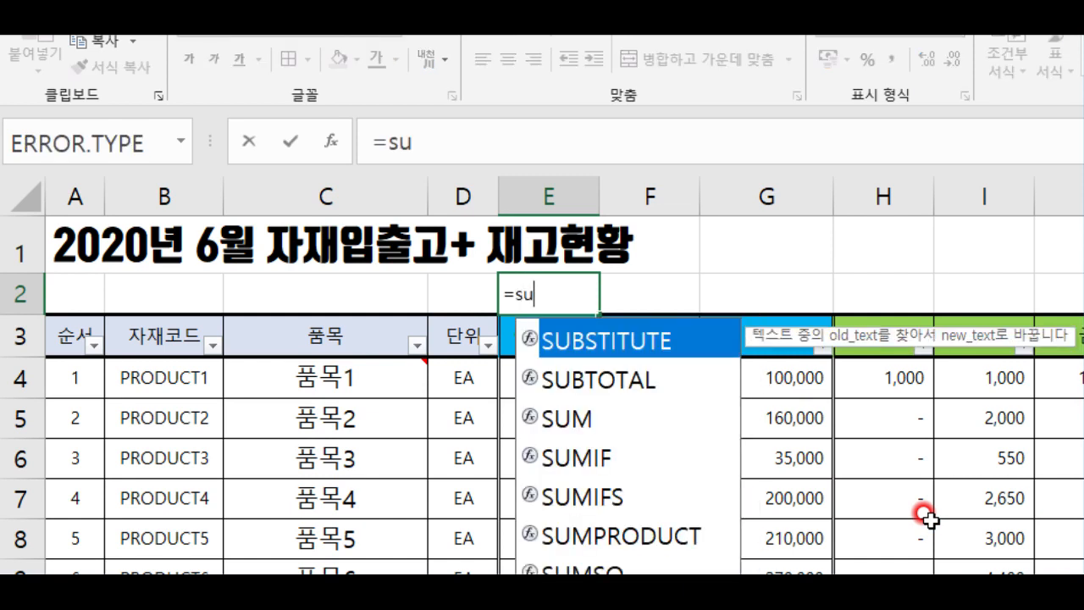
{"action": "double_click", "coordinate": [611, 375]}
{"action": "type", "text": "9,"}
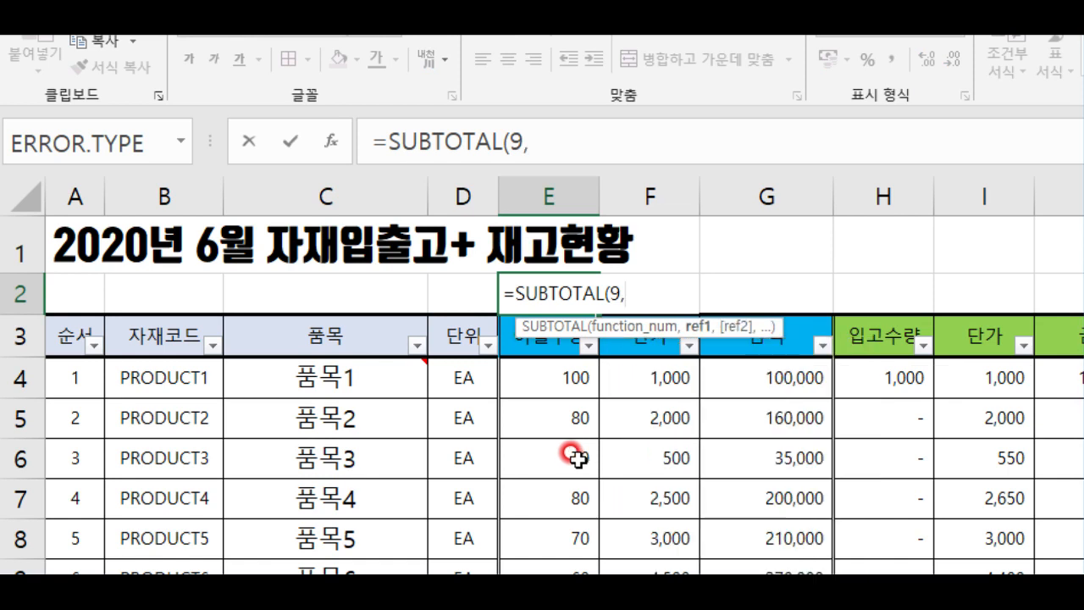
{"action": "left_click", "coordinate": [535, 379]}
{"action": "key", "text": "ctrl+shift+Down"}
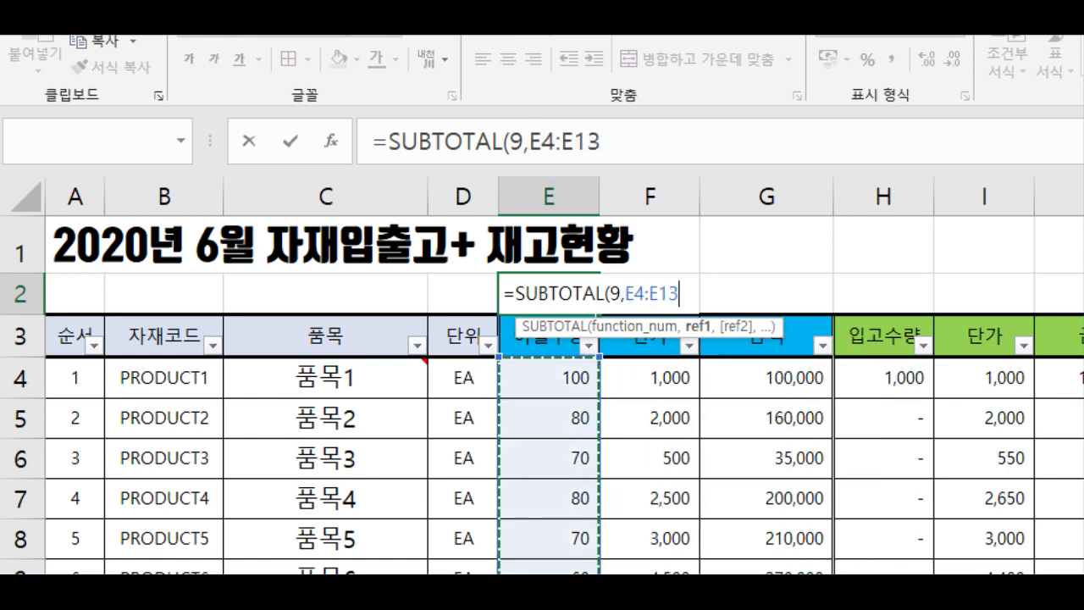
{"action": "type", "text": ")"}
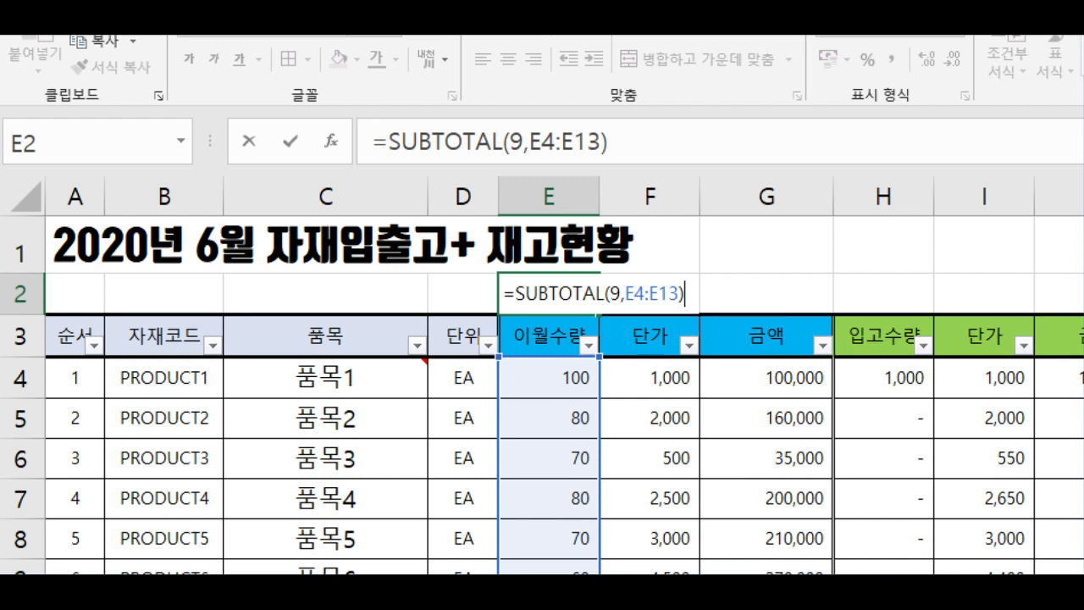
{"action": "key", "text": "Return"}
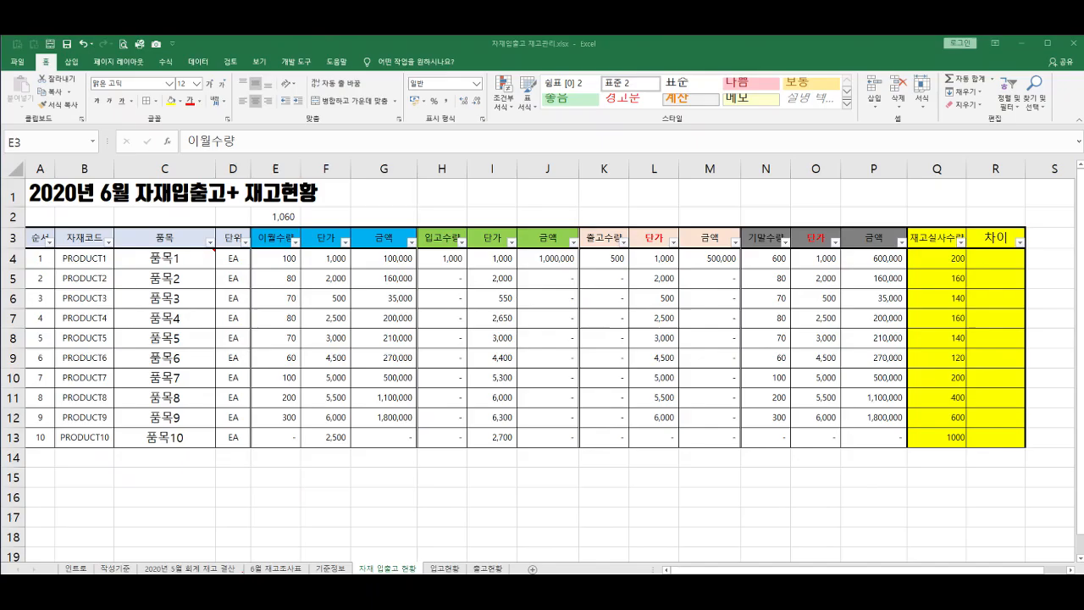
- Copy the SUBTOTAL formula from E2 across row 2 to R2 and check the counted-quantity total in Q2
{"action": "left_click", "coordinate": [573, 293]}
{"action": "left_click_drag", "start_coordinate": [298, 224], "coordinate": [1024, 223]}
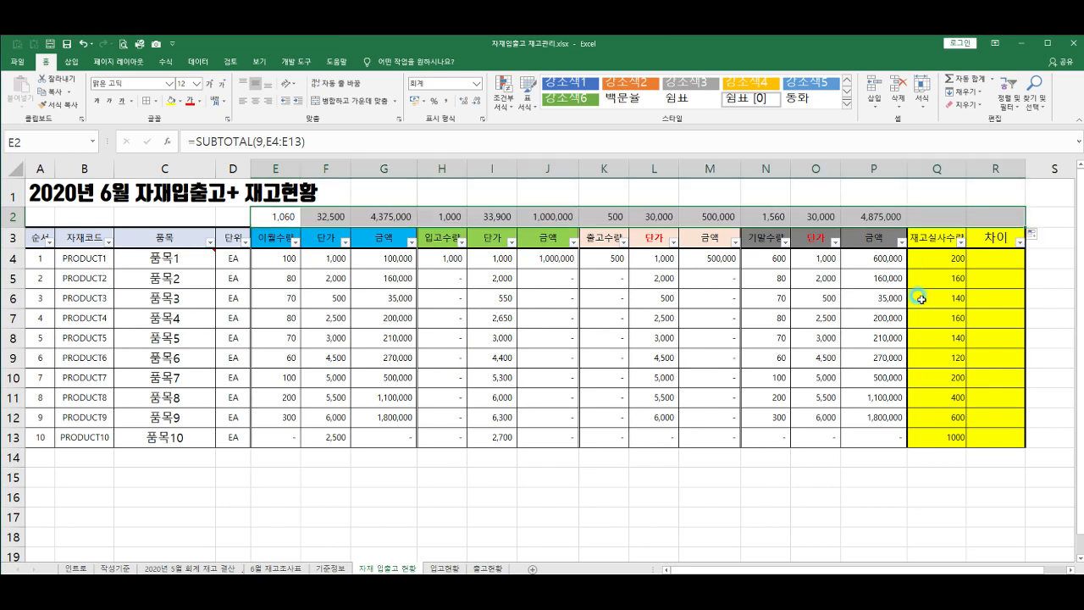
{"action": "left_click", "coordinate": [945, 217]}
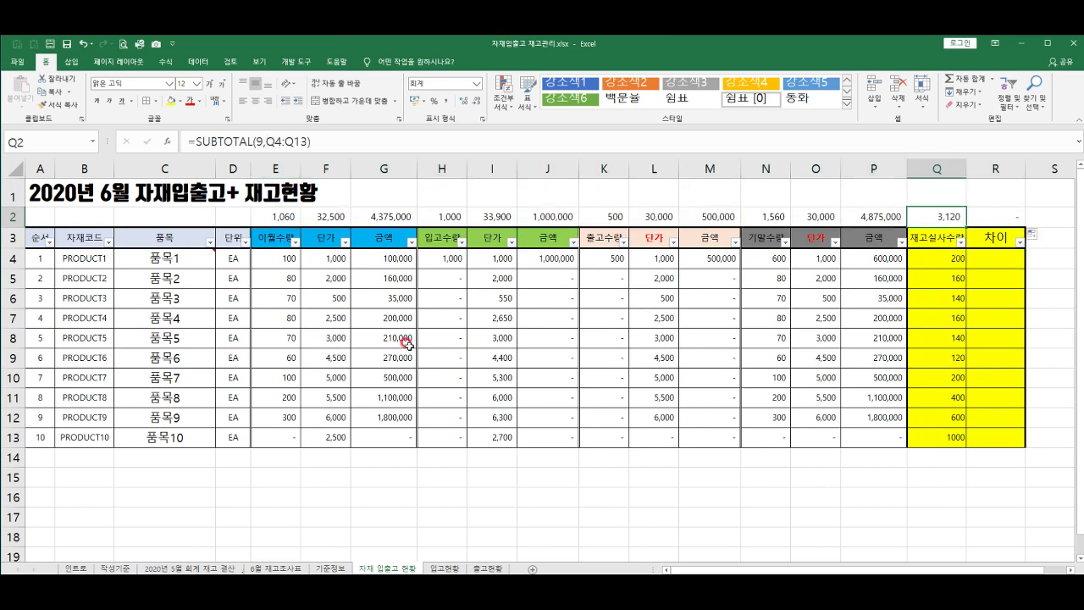
- Filter the 품목 column to 품목1 alone, and extend the filter to include 품목10
{"action": "left_click_drag", "start_coordinate": [32, 238], "coordinate": [1020, 236]}
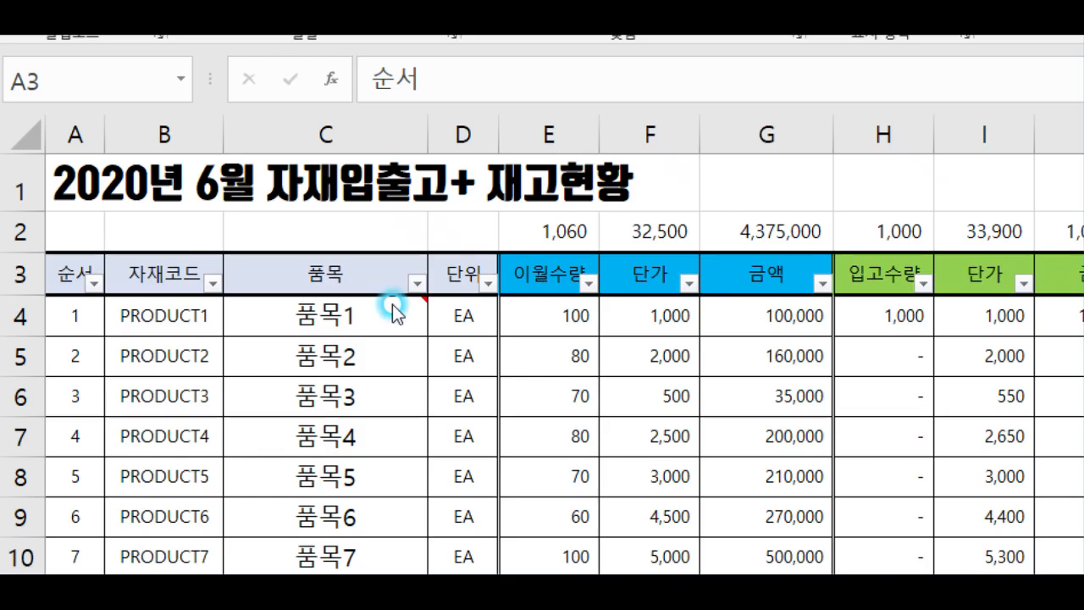
{"action": "left_click", "coordinate": [253, 247]}
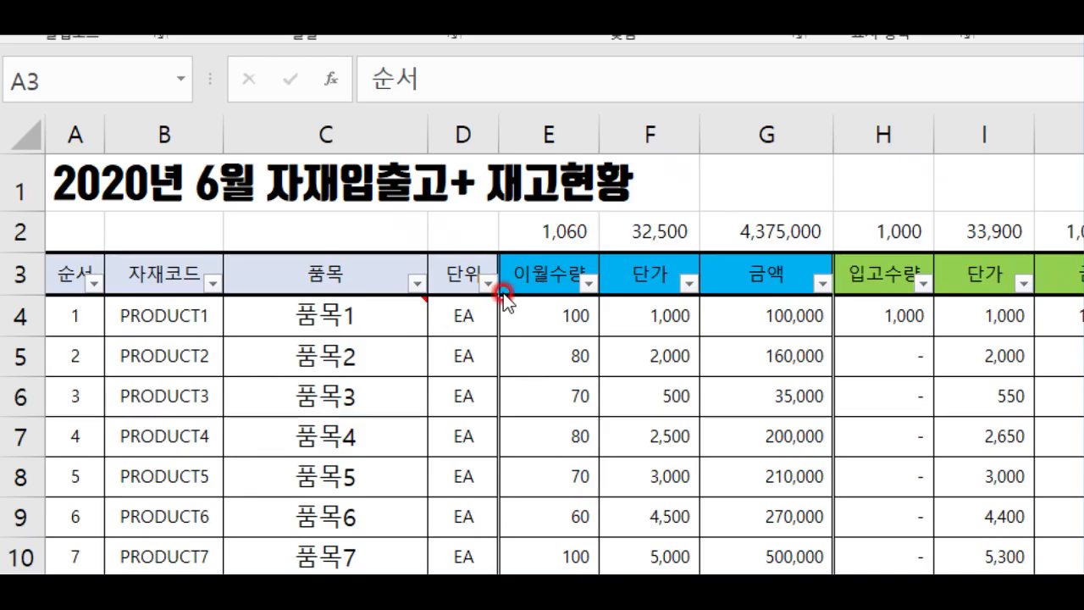
{"action": "left_click", "coordinate": [416, 283]}
{"action": "left_click", "coordinate": [189, 507]}
{"action": "left_click", "coordinate": [189, 526]}
{"action": "left_click", "coordinate": [318, 609]}
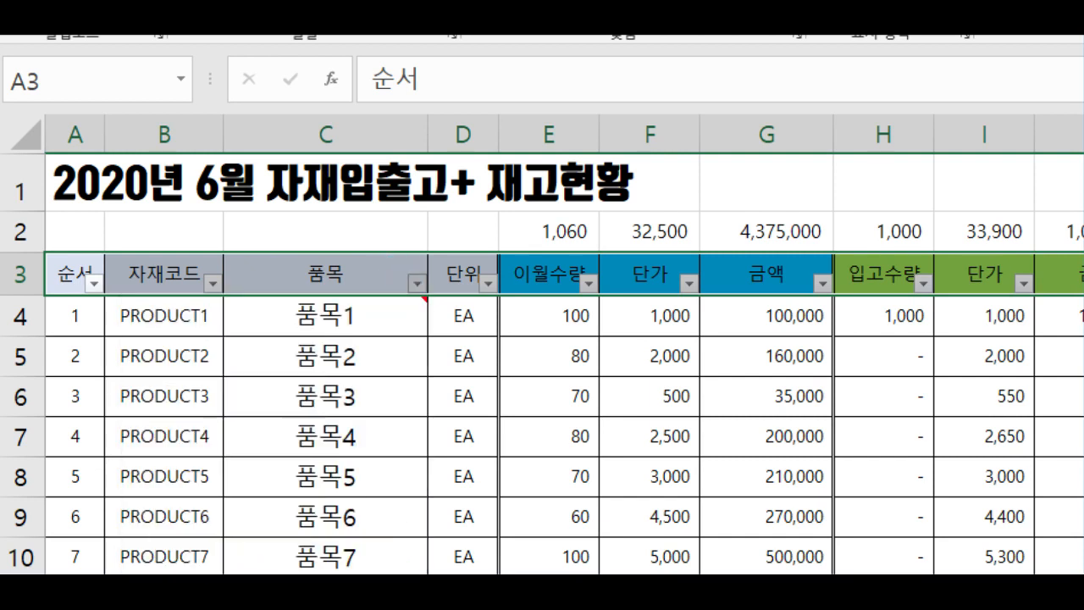
{"action": "left_click", "coordinate": [417, 282]}
{"action": "left_click", "coordinate": [227, 559]}
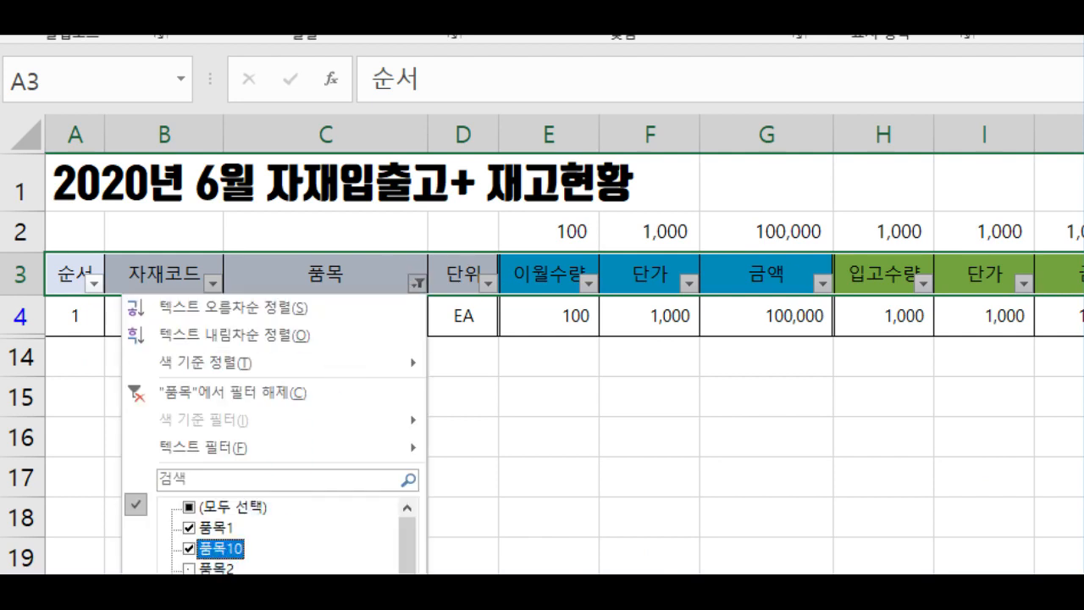
{"action": "left_click", "coordinate": [318, 609]}
- Compare the filtered 이월수량 and 단가 rows with the SUBTOTAL totals in row 2, and clear the filter
{"action": "left_click", "coordinate": [583, 331]}
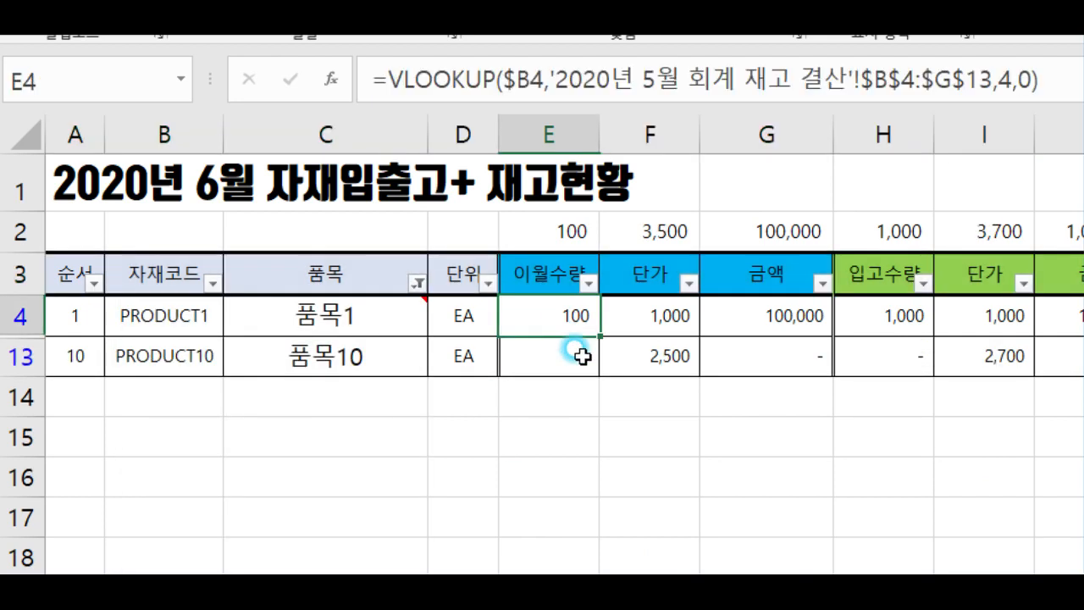
{"action": "left_click", "coordinate": [638, 347]}
{"action": "left_click", "coordinate": [647, 317]}
{"action": "left_click", "coordinate": [665, 256]}
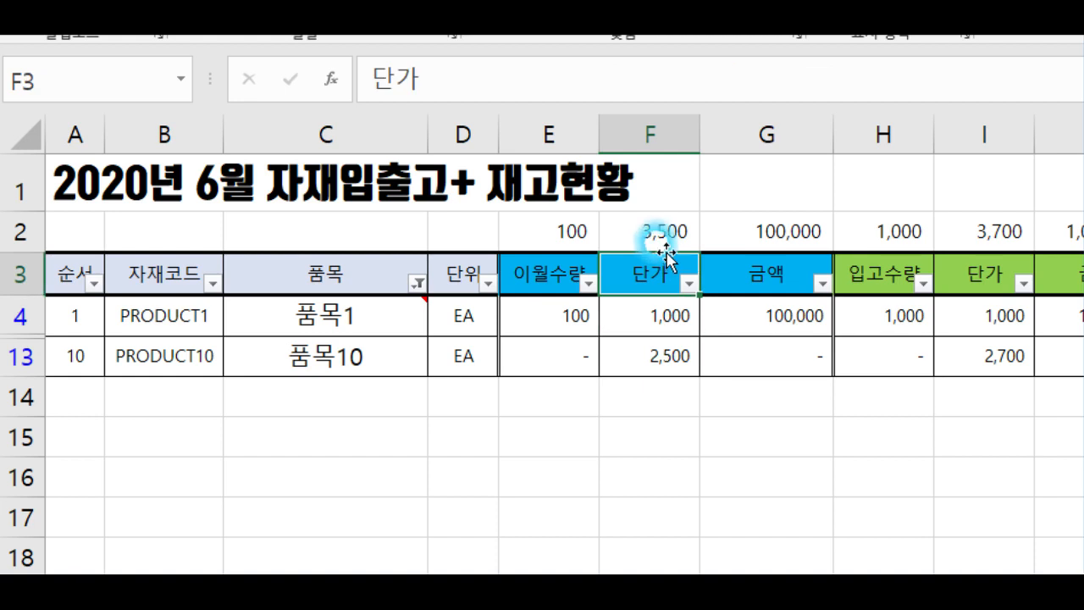
{"action": "left_click", "coordinate": [669, 229]}
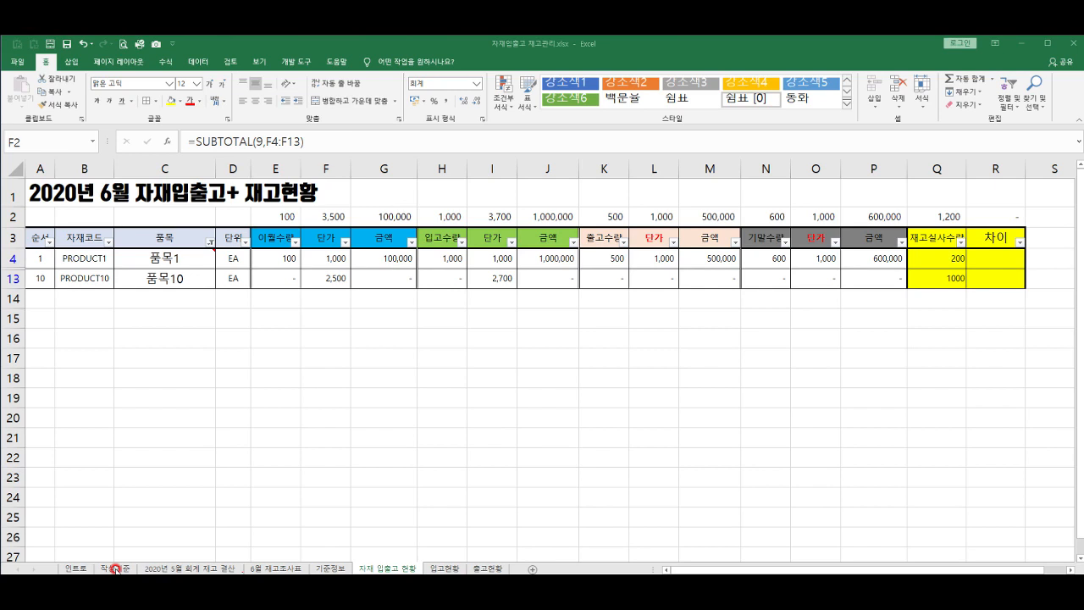
{"action": "left_click", "coordinate": [198, 61]}
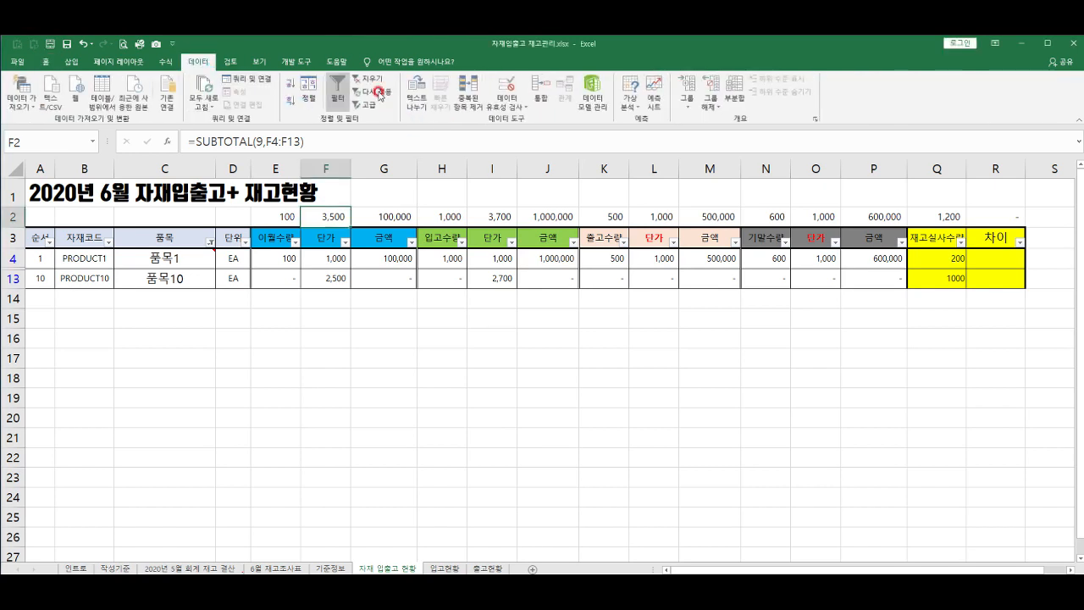
{"action": "left_click", "coordinate": [369, 79]}
- Enter =N4-Q4 in R4 to calculate the 차이 between the ending quantity and the counted quantity
{"action": "left_click", "coordinate": [996, 250]}
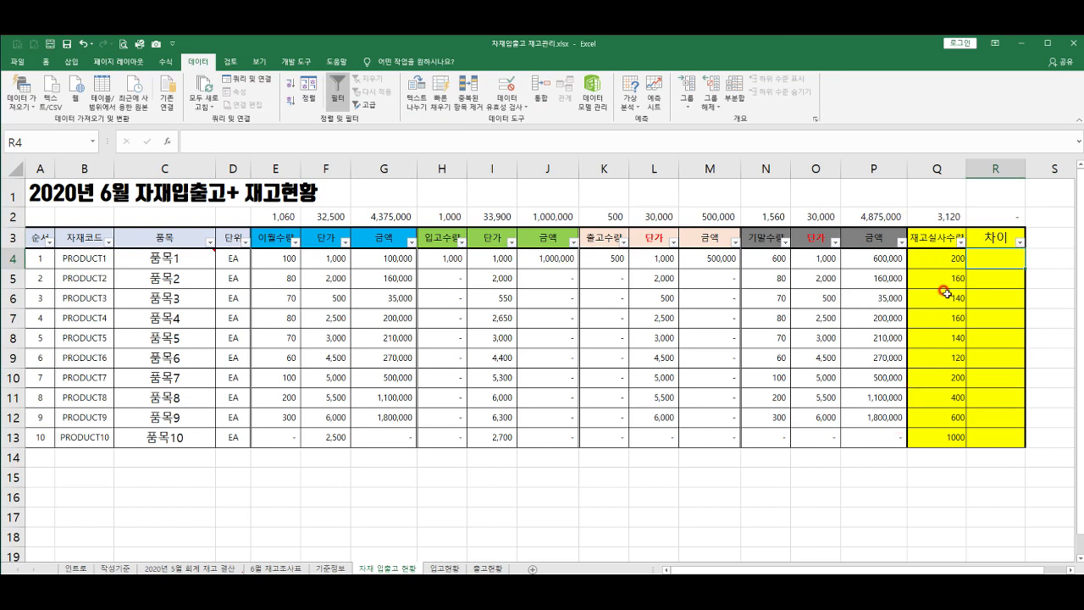
{"action": "left_click", "coordinate": [971, 318]}
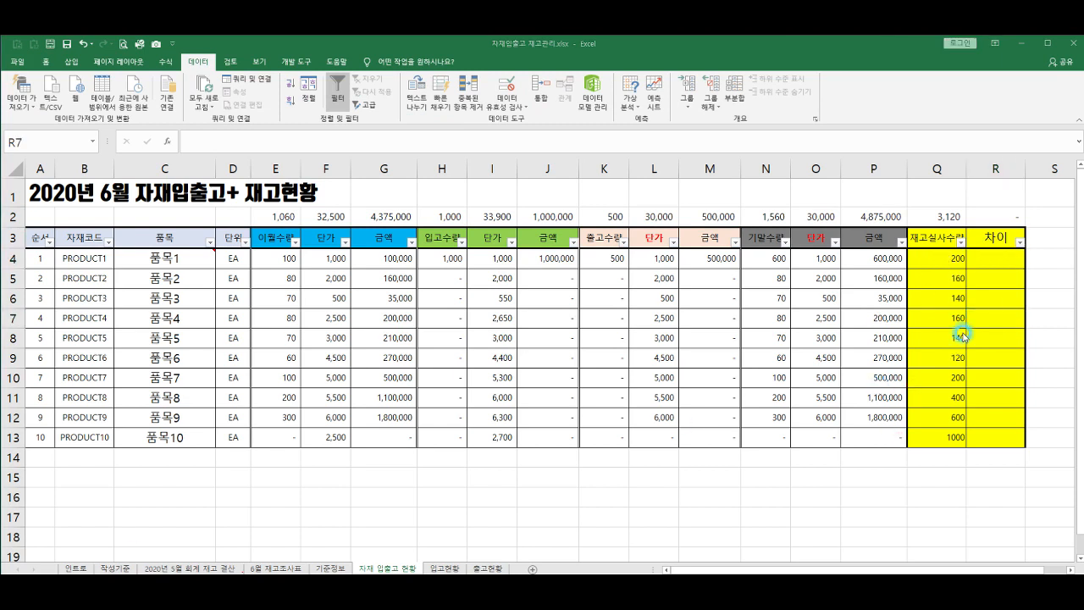
{"action": "left_click", "coordinate": [998, 253]}
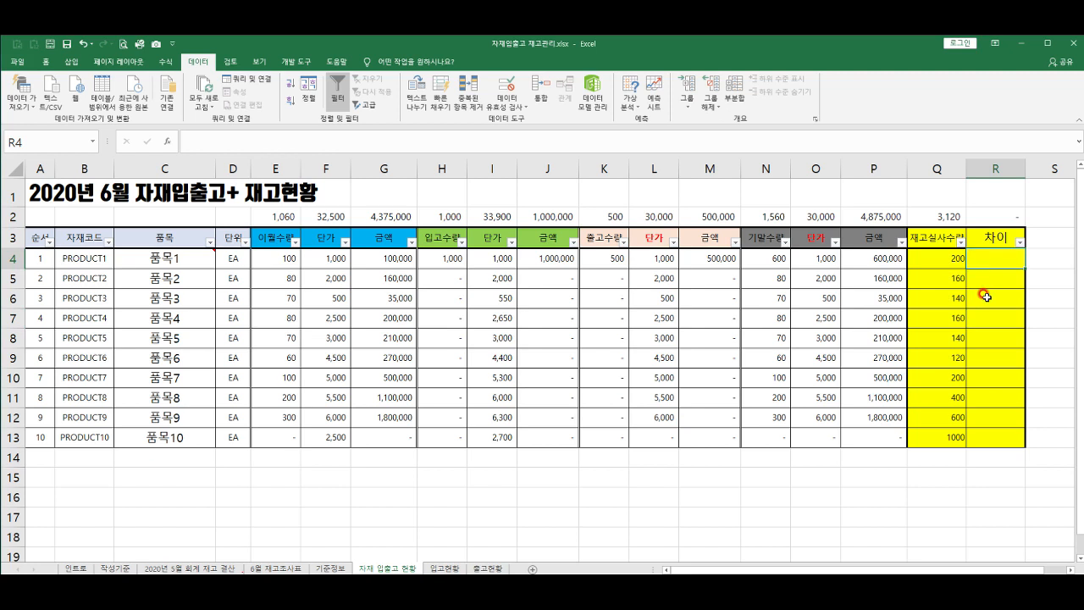
{"action": "type", "text": "="}
{"action": "key", "text": "Left"}
{"action": "key", "text": "Left"}
{"action": "key", "text": "Left"}
{"action": "key", "text": "Left"}
{"action": "key", "text": "Left"}
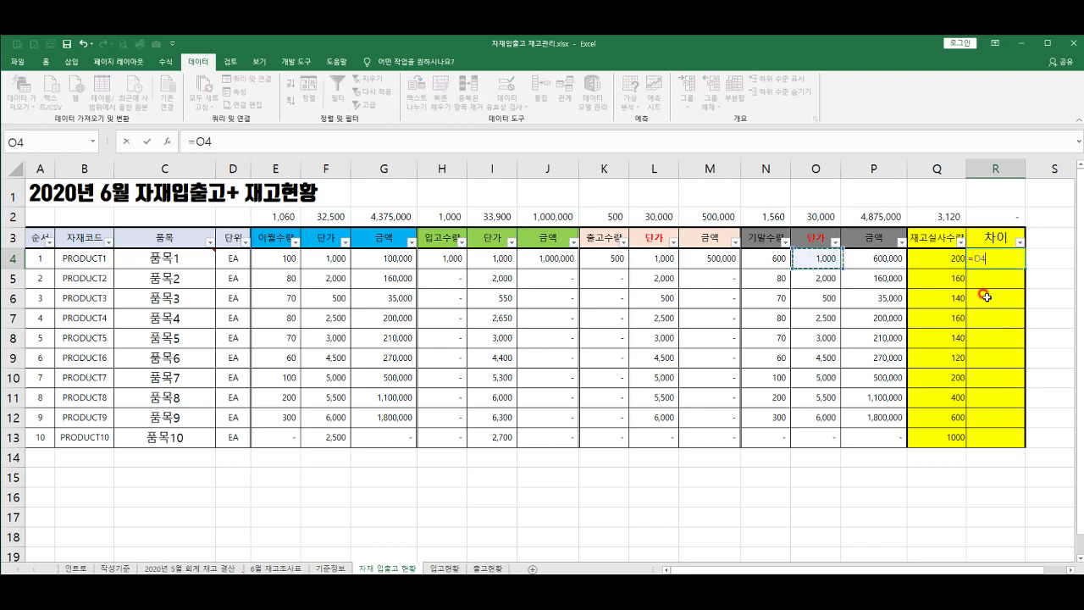
{"action": "key", "text": "Right"}
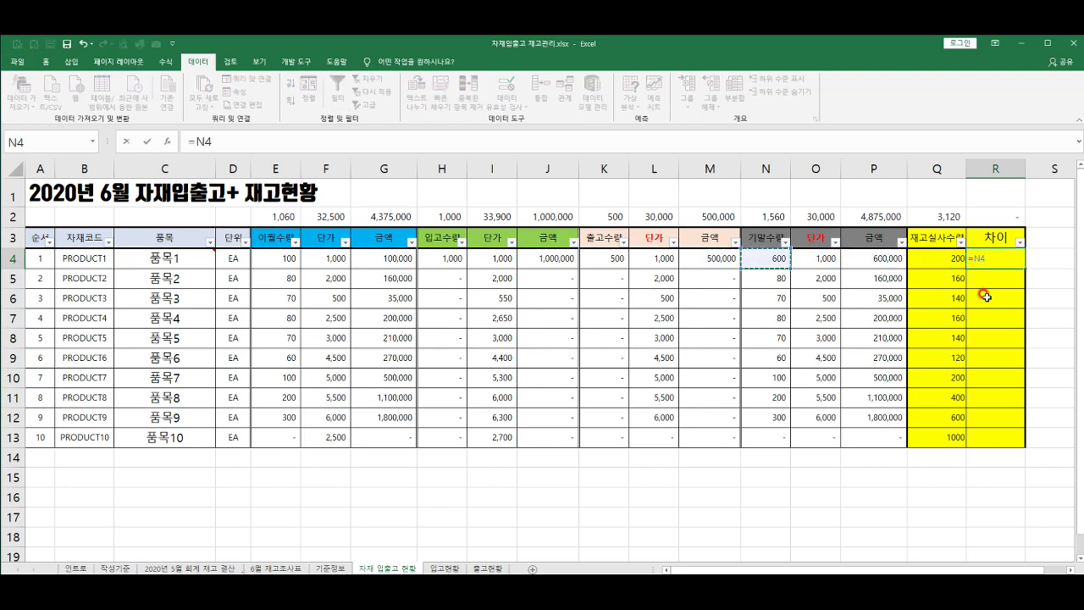
{"action": "type", "text": "-"}
{"action": "key", "text": "Left"}
{"action": "key", "text": "Left"}
{"action": "key", "text": "Right"}
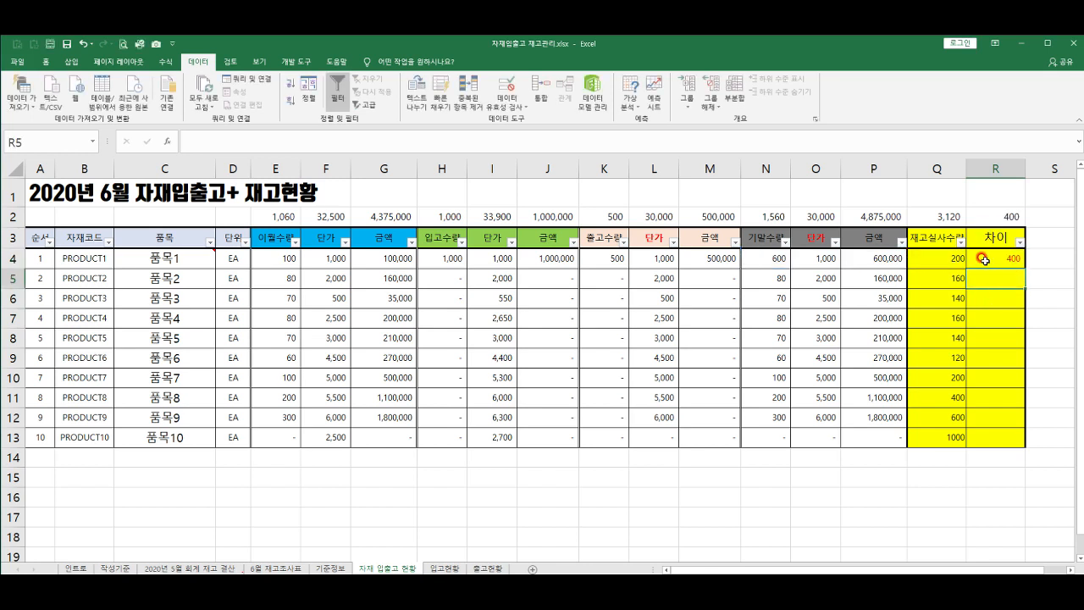
{"action": "key", "text": "Return"}
- Copy the difference formula from R4 down to R13 and check the 차이 values for each item
{"action": "left_click", "coordinate": [982, 259]}
{"action": "left_click_drag", "start_coordinate": [1023, 267], "coordinate": [1013, 434]}
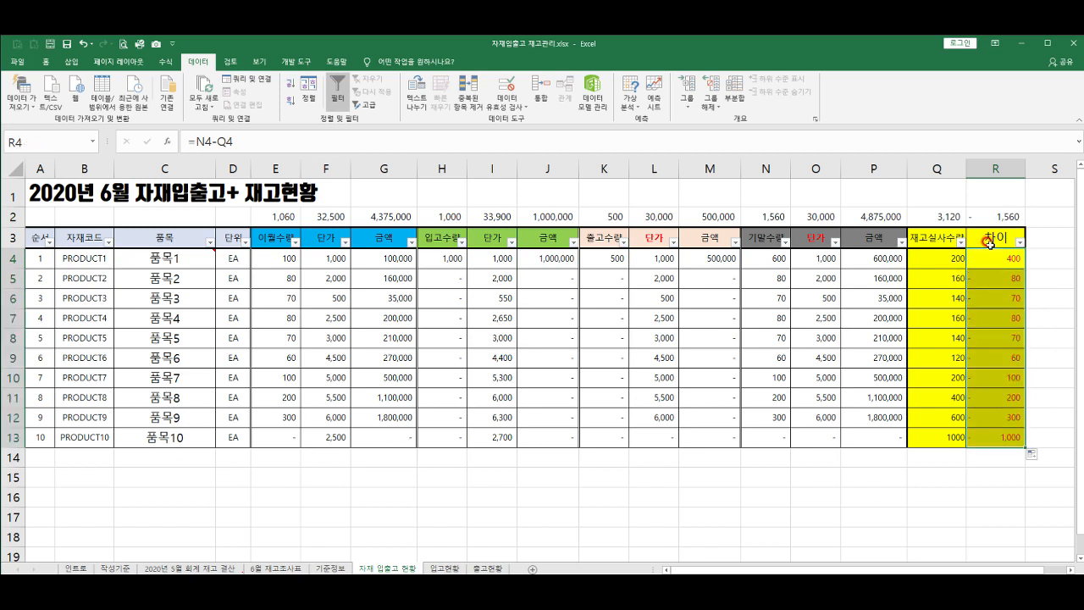
{"action": "left_click", "coordinate": [989, 261]}
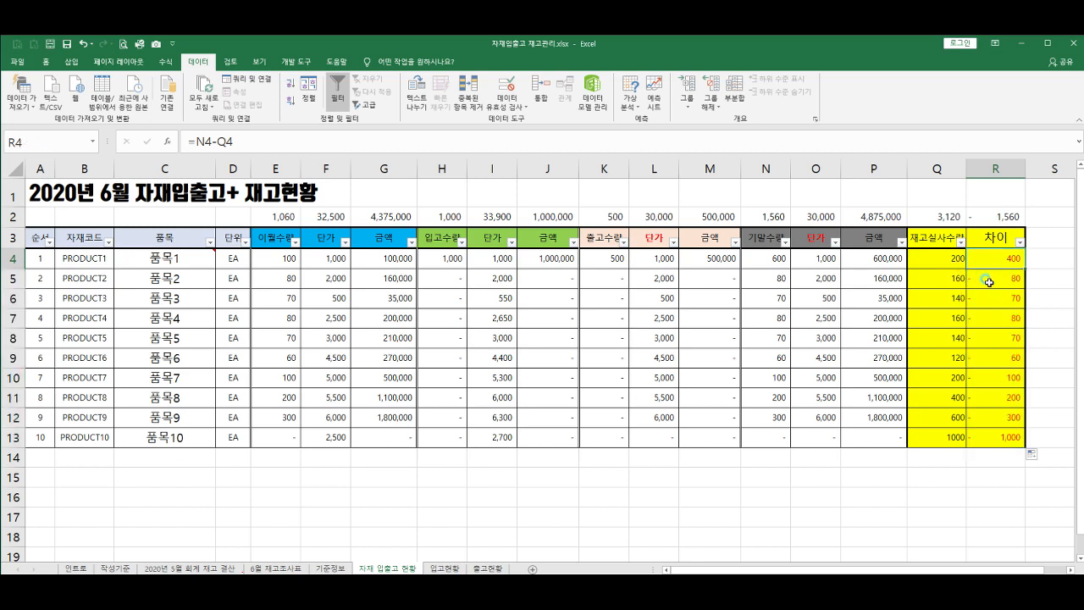
{"action": "left_click", "coordinate": [989, 282]}
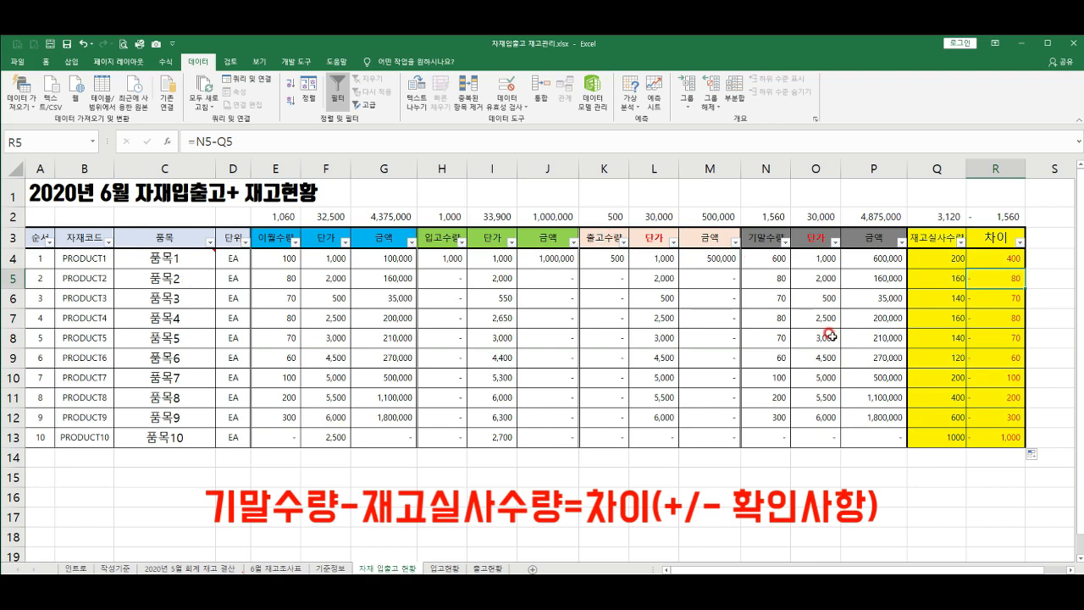
{"action": "left_click_drag", "start_coordinate": [1009, 258], "coordinate": [991, 427]}
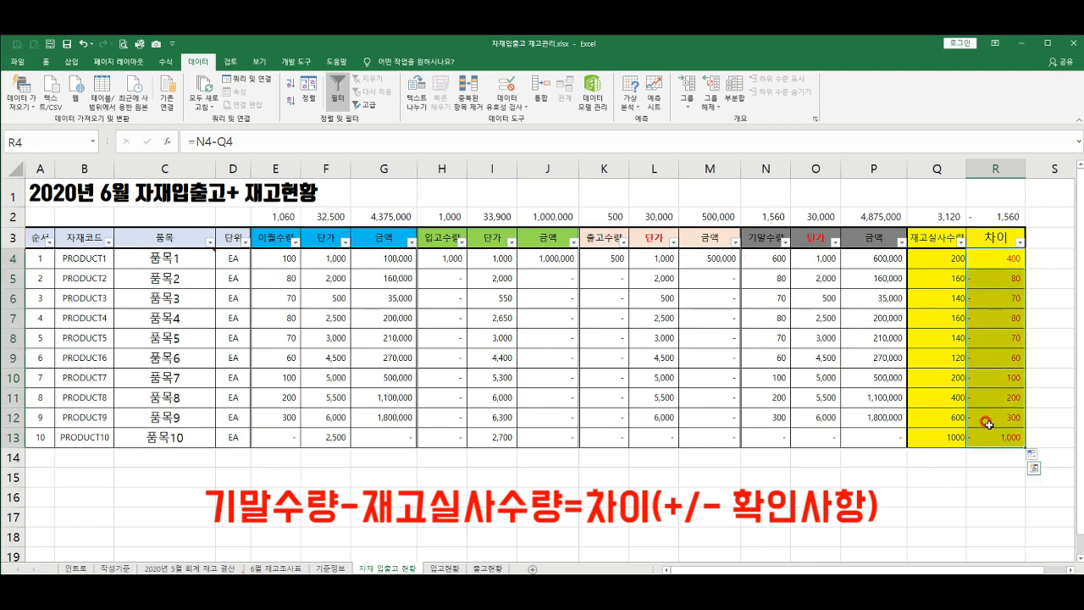
{"action": "left_click", "coordinate": [322, 317]}
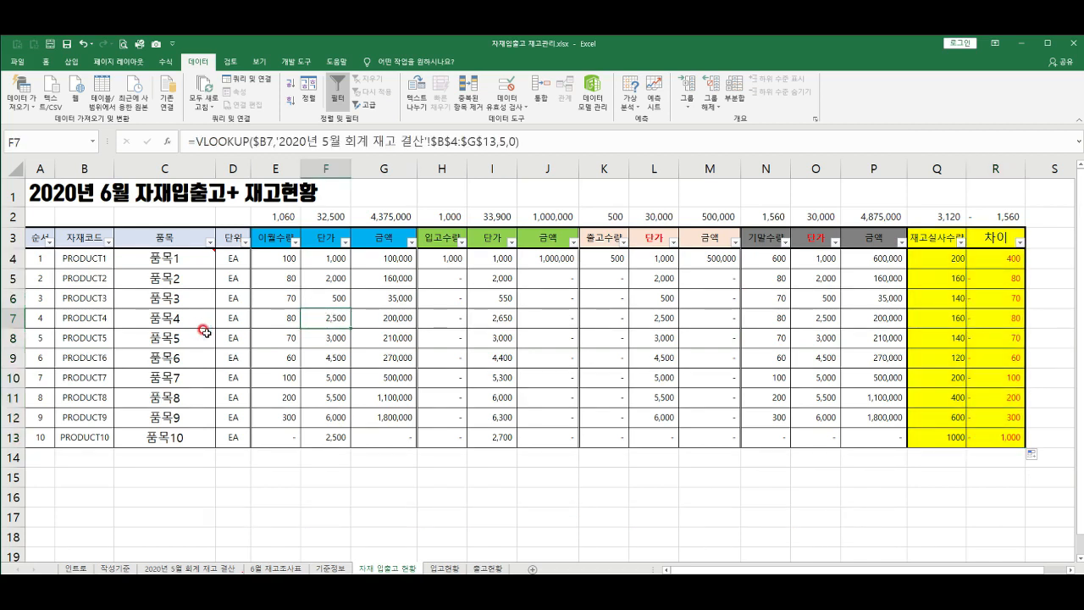